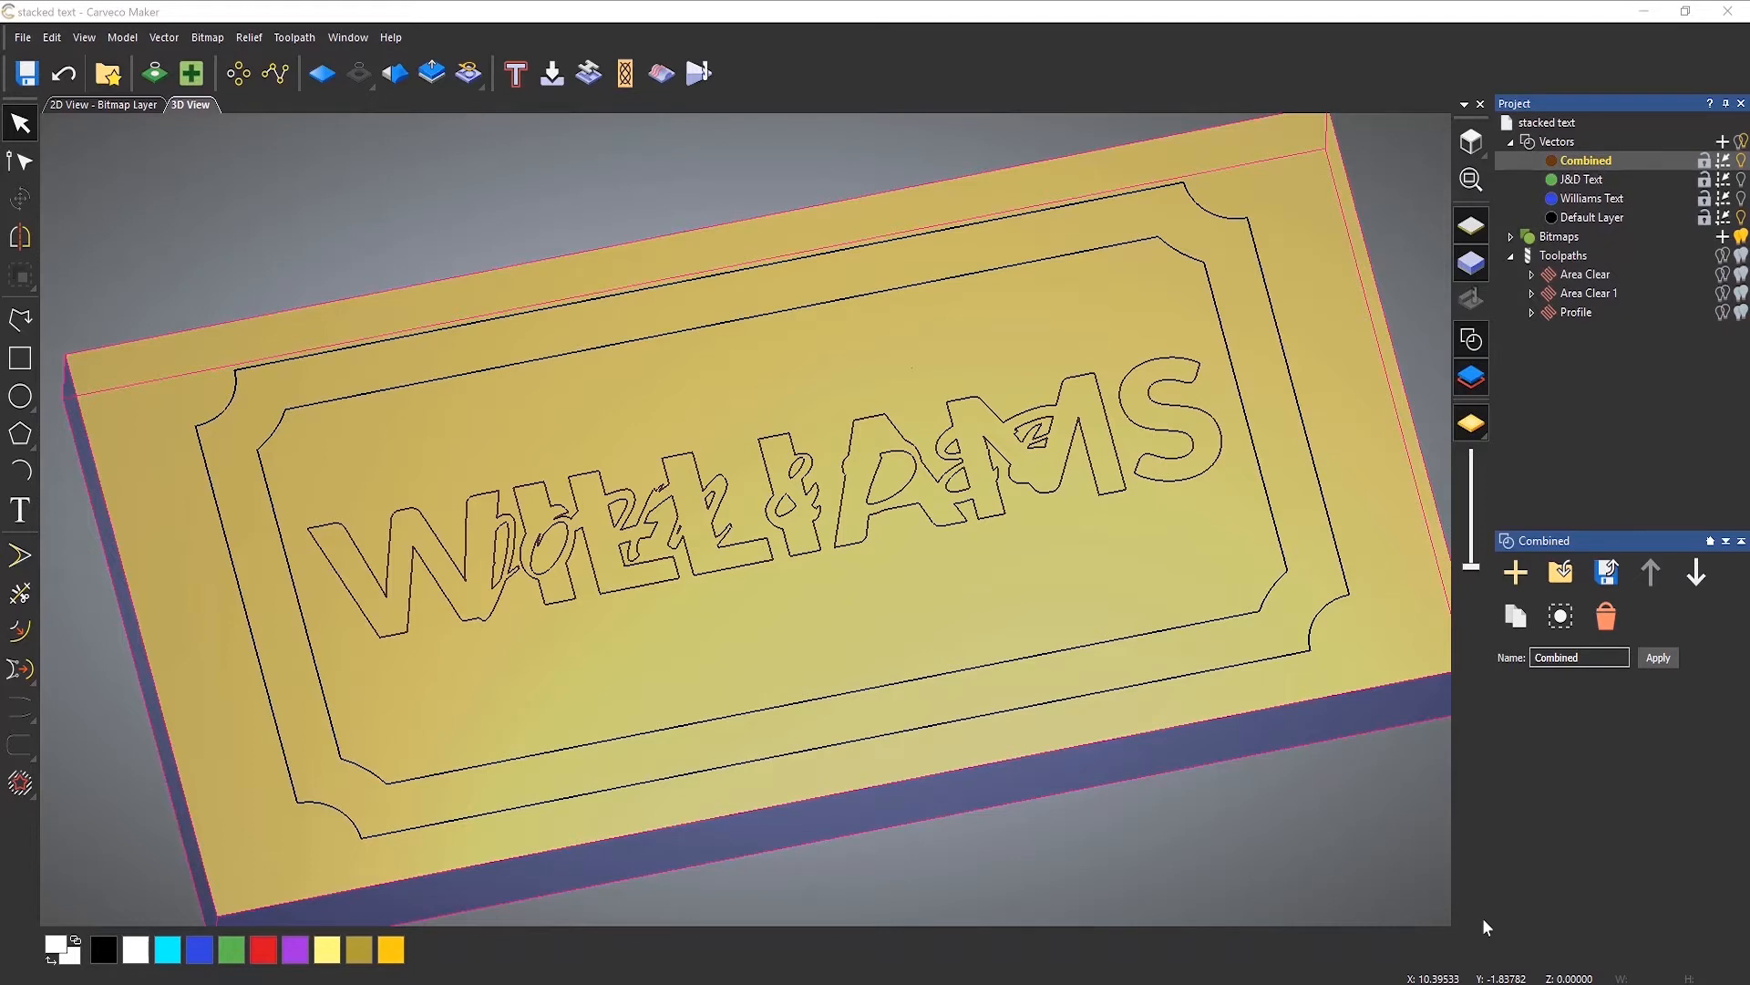
# Simulate all toolpaths on the sign to preview the finished carving.
pyautogui.click(1576, 311)
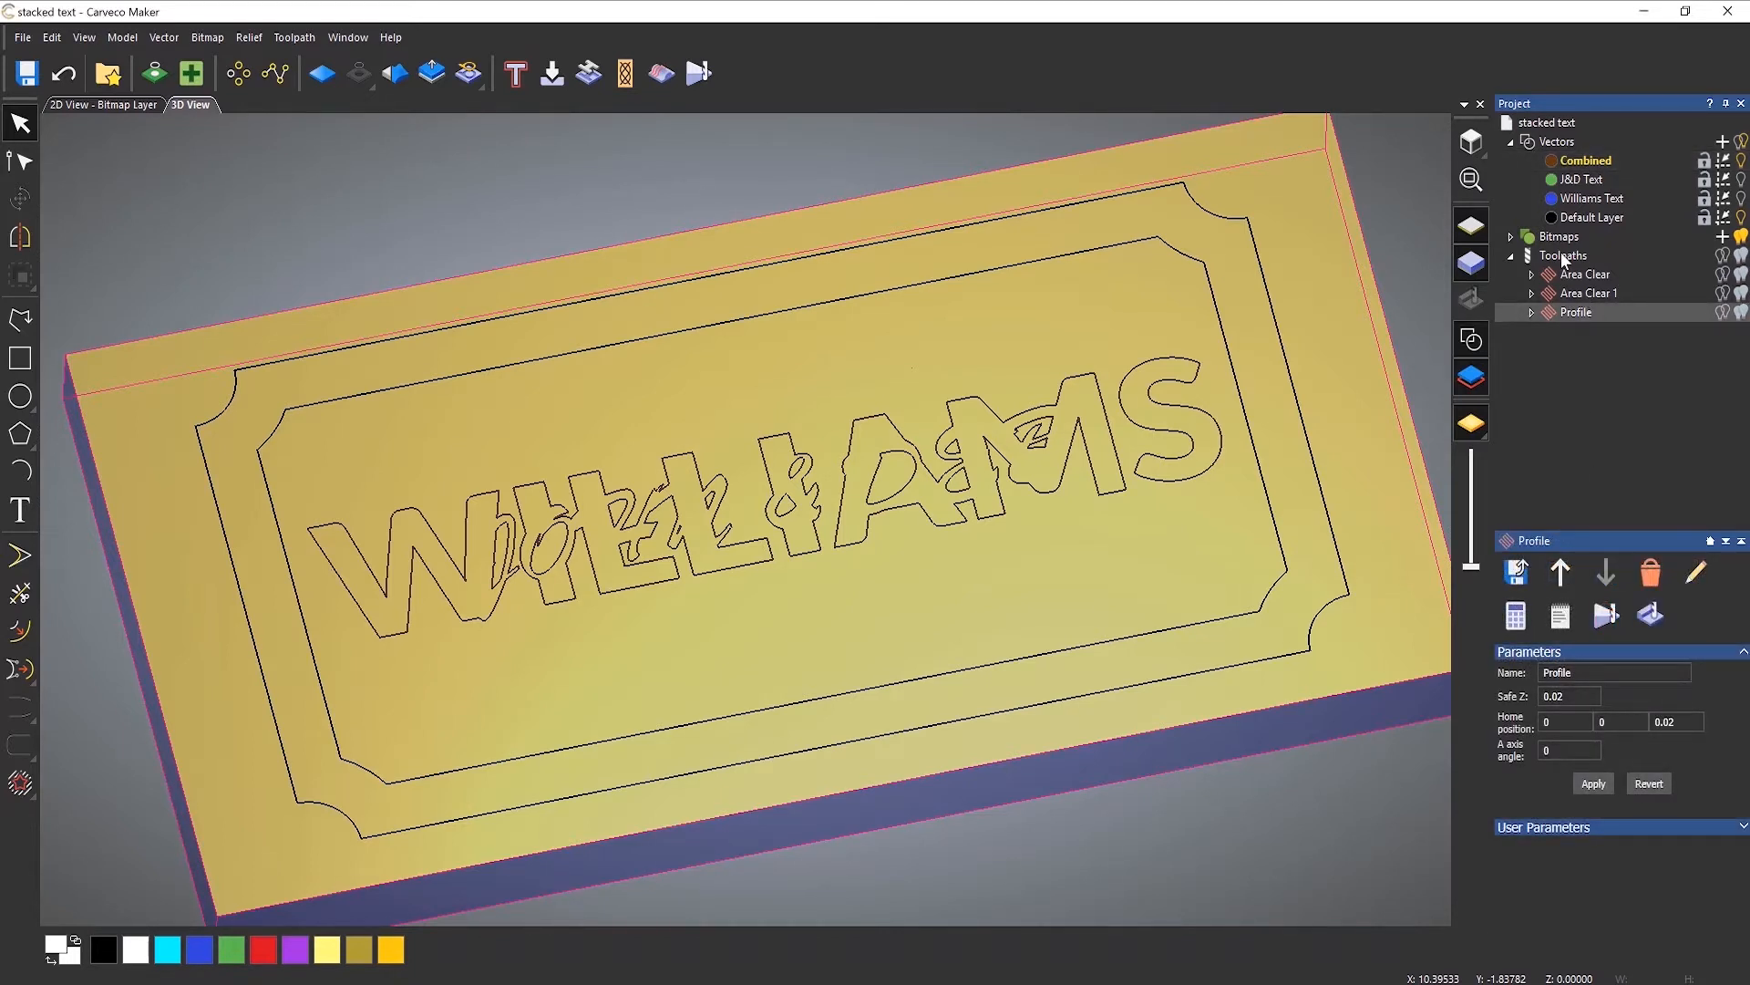
pyautogui.rightClick(1564, 260)
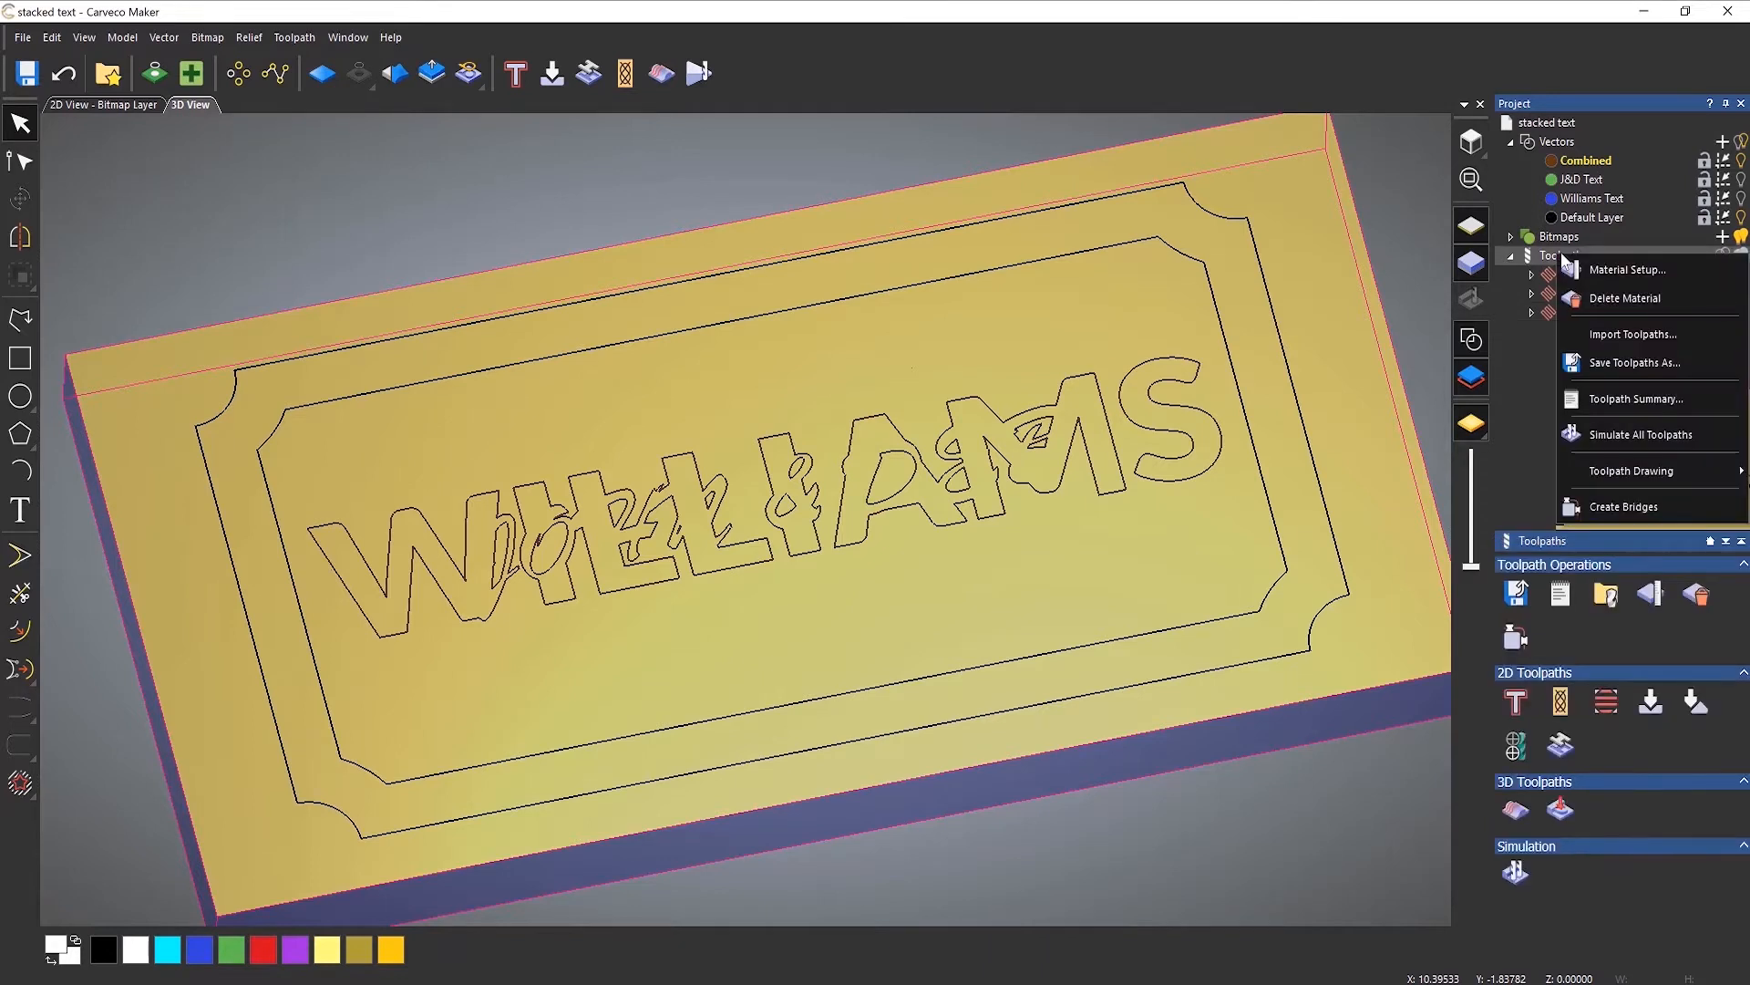
pyautogui.click(1614, 428)
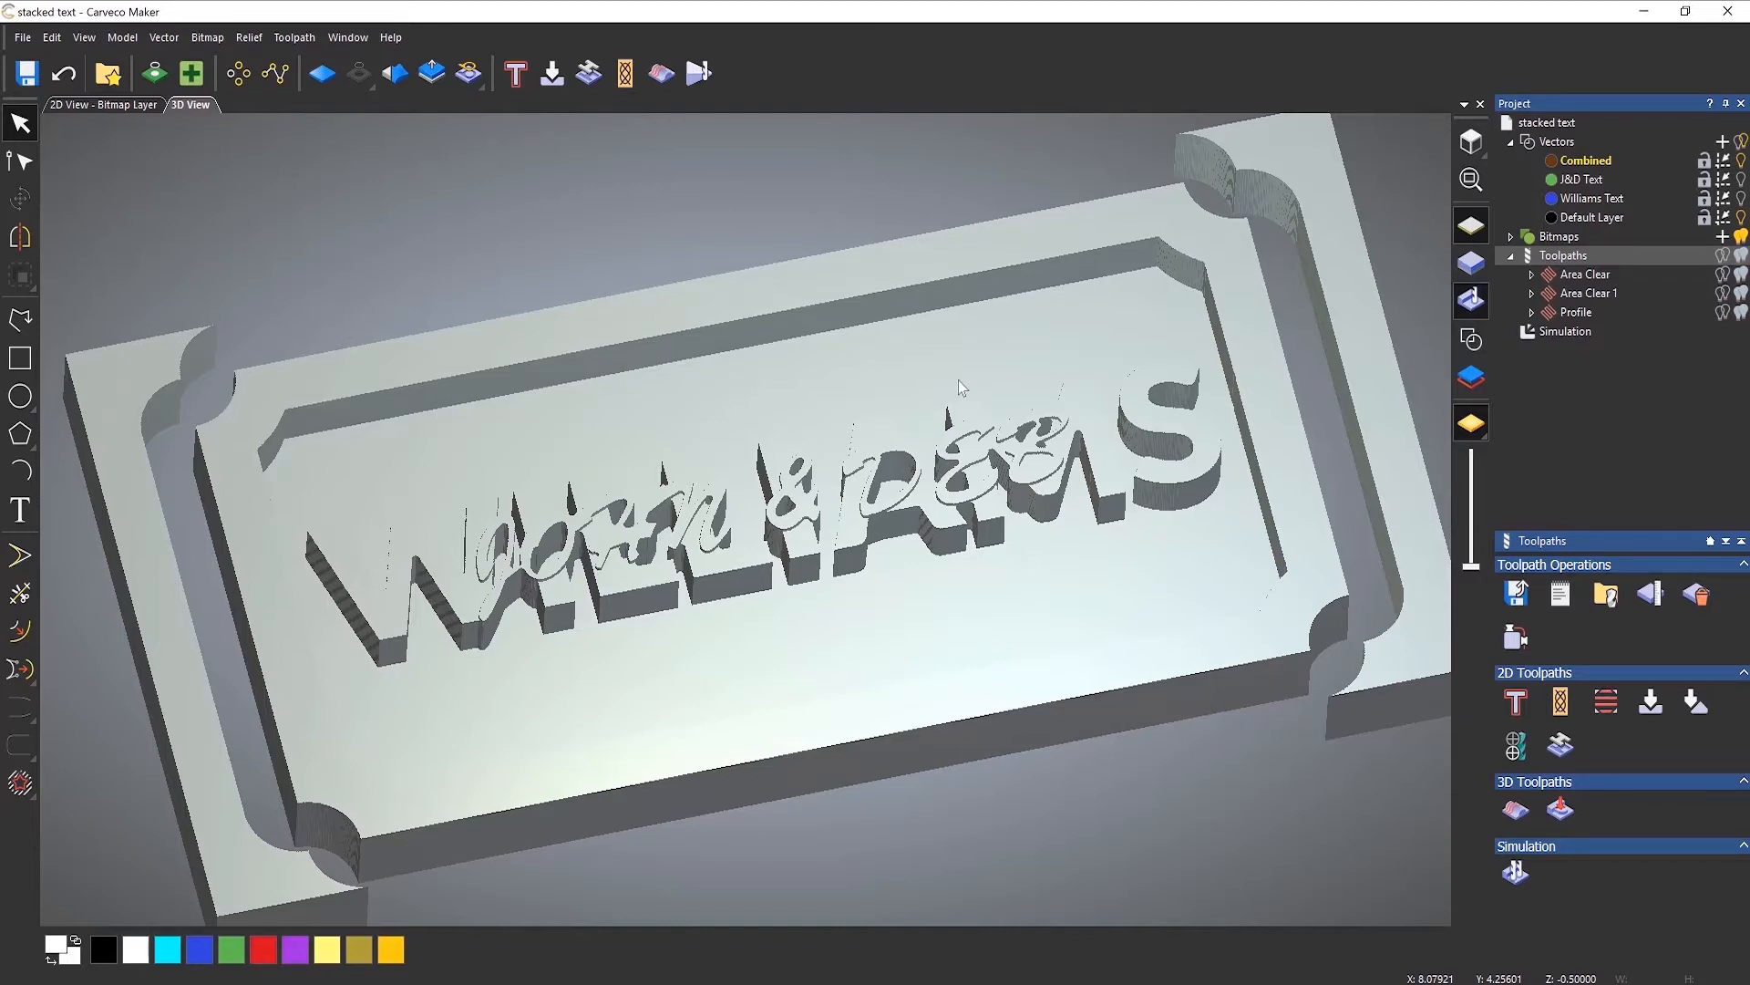
# Delete the toolpath simulation and turn on the vector display in the 3D view.
pyautogui.rightClick(1577, 336)
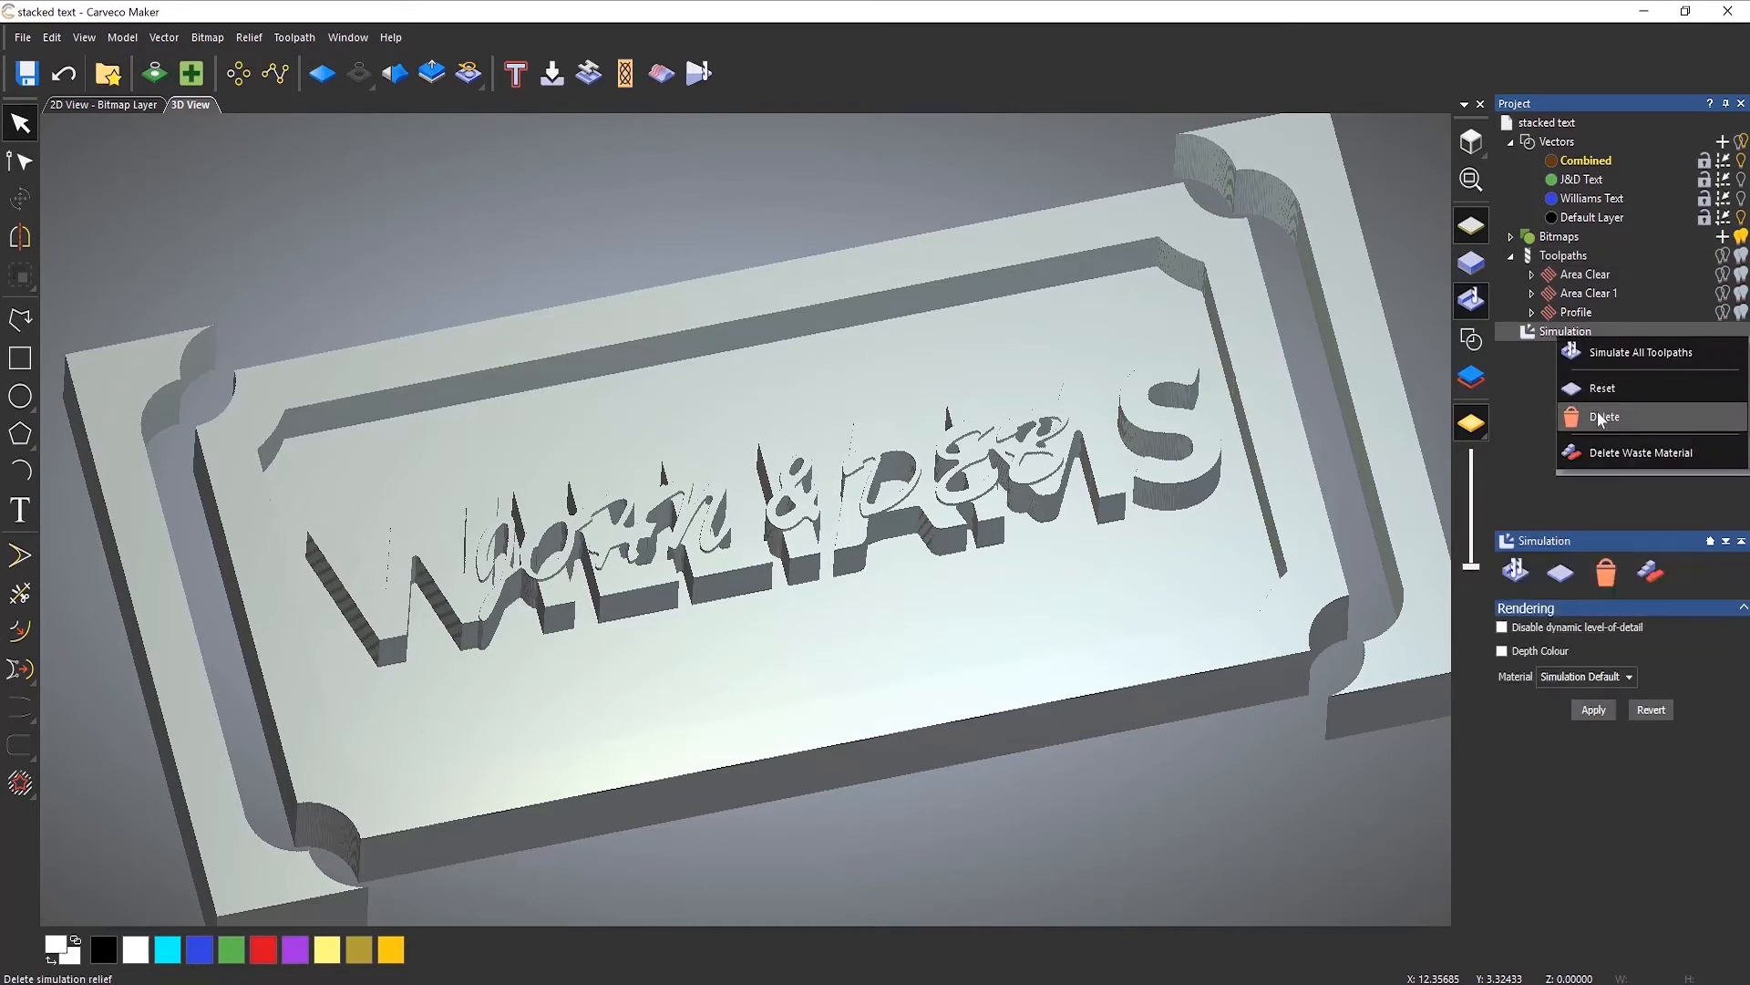
pyautogui.click(1597, 413)
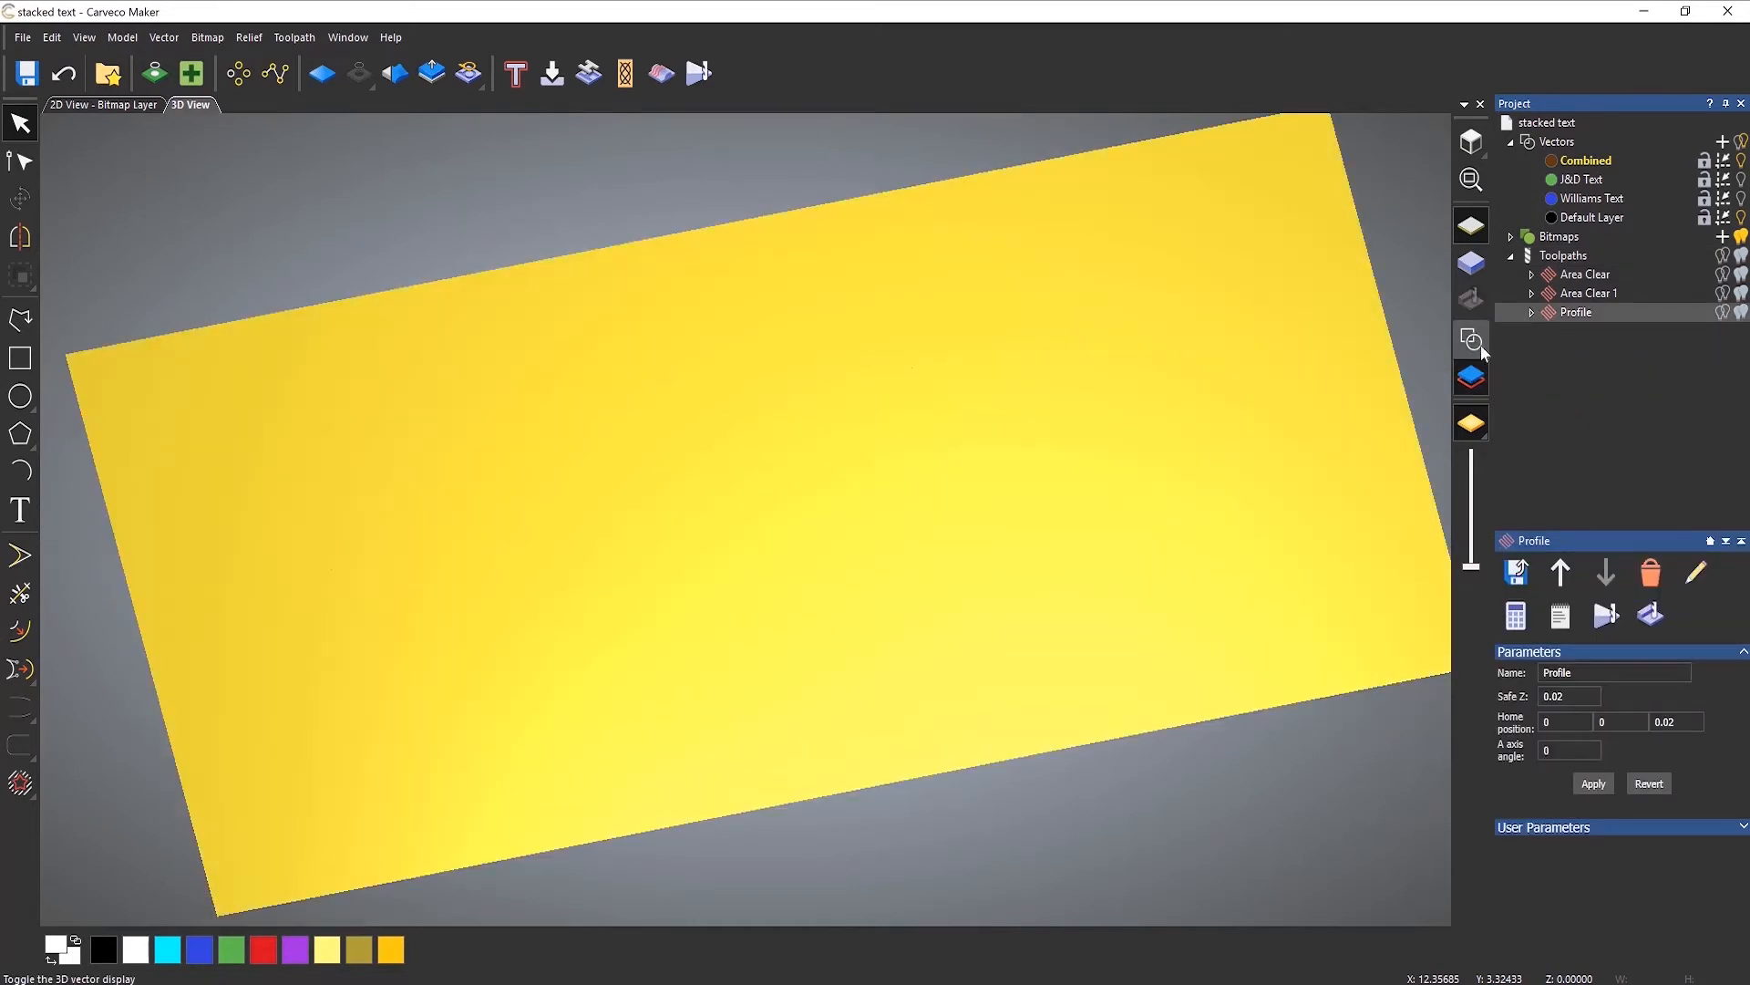
pyautogui.click(1473, 341)
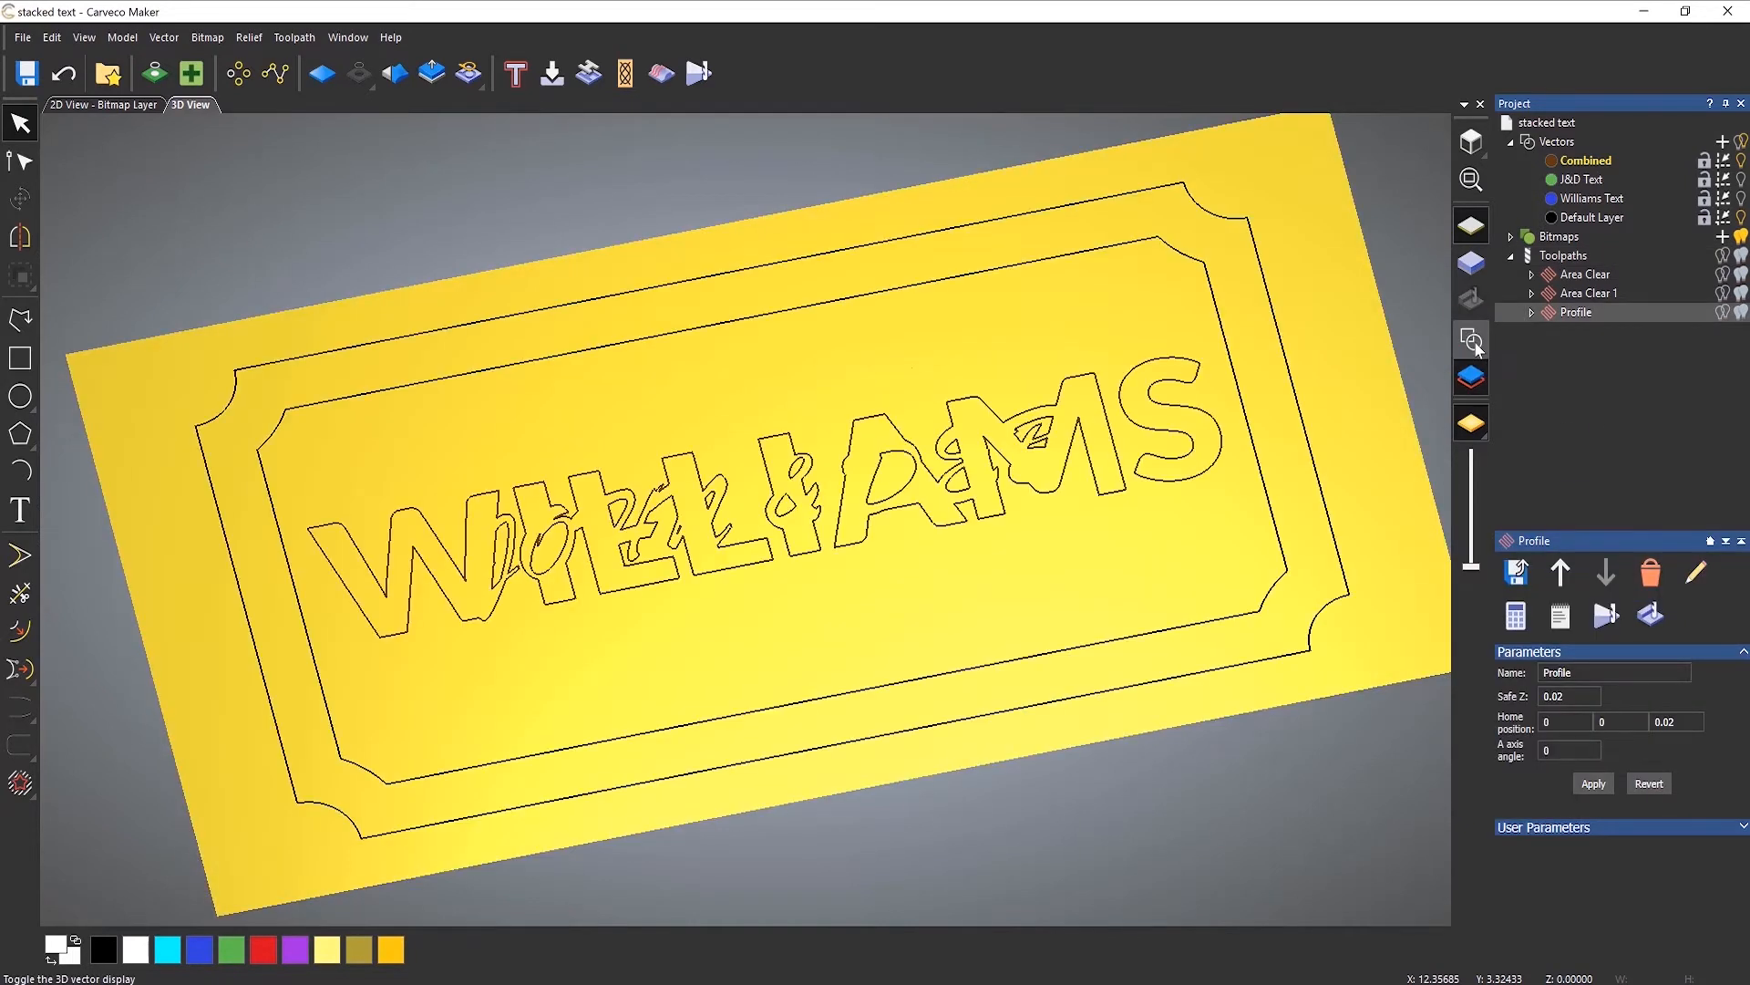
pyautogui.click(1474, 143)
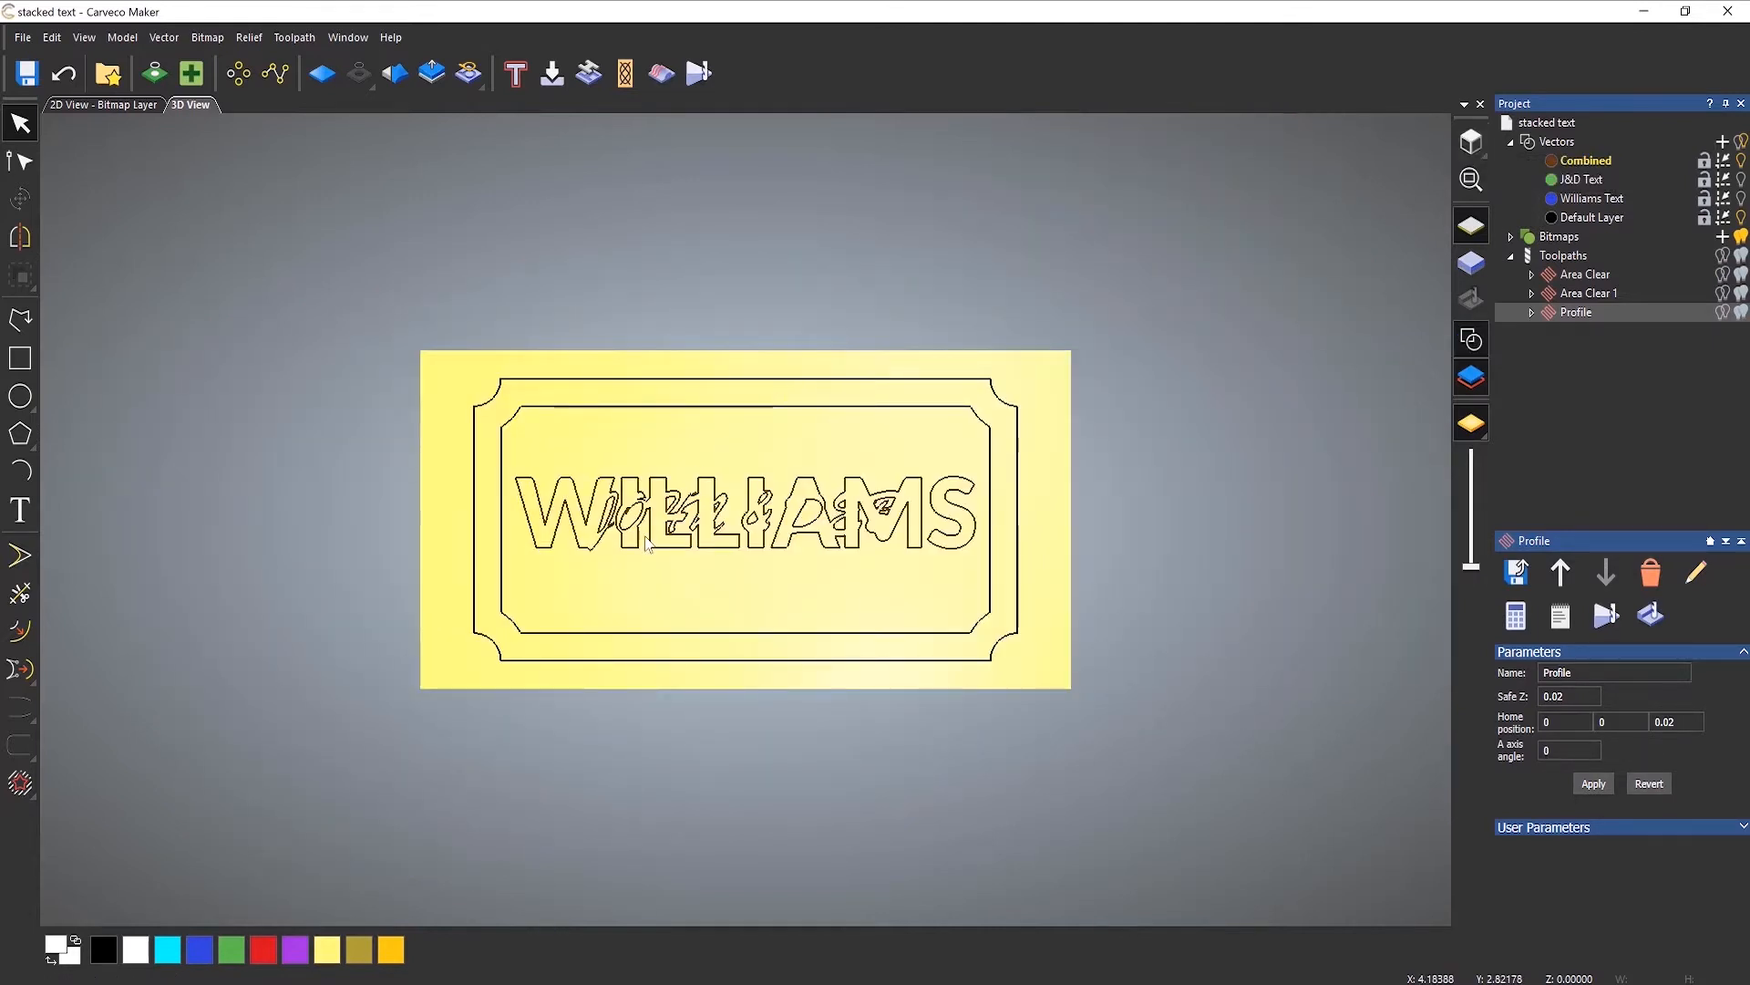
pyautogui.scroll(2, 726, 539)
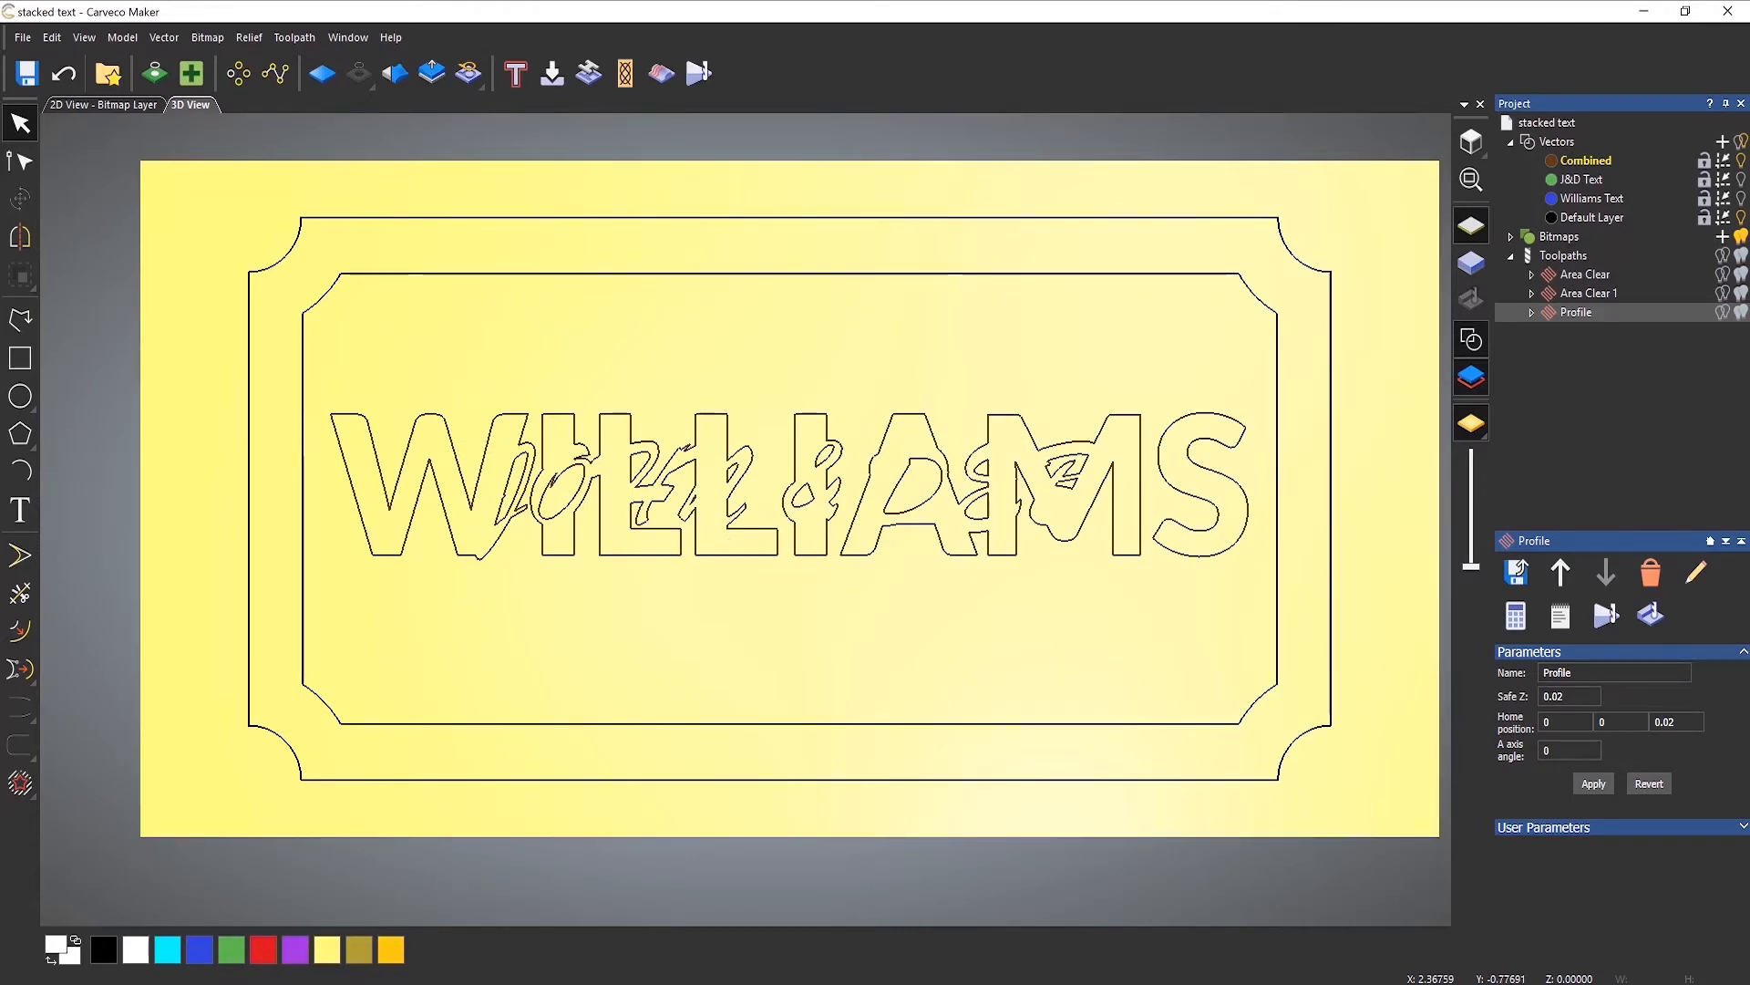
# Switch to Photos to view the Wood16_col.jpg wood-grain image, and close it.
pyautogui.moveTo(336, 983)
pyautogui.click(337, 926)
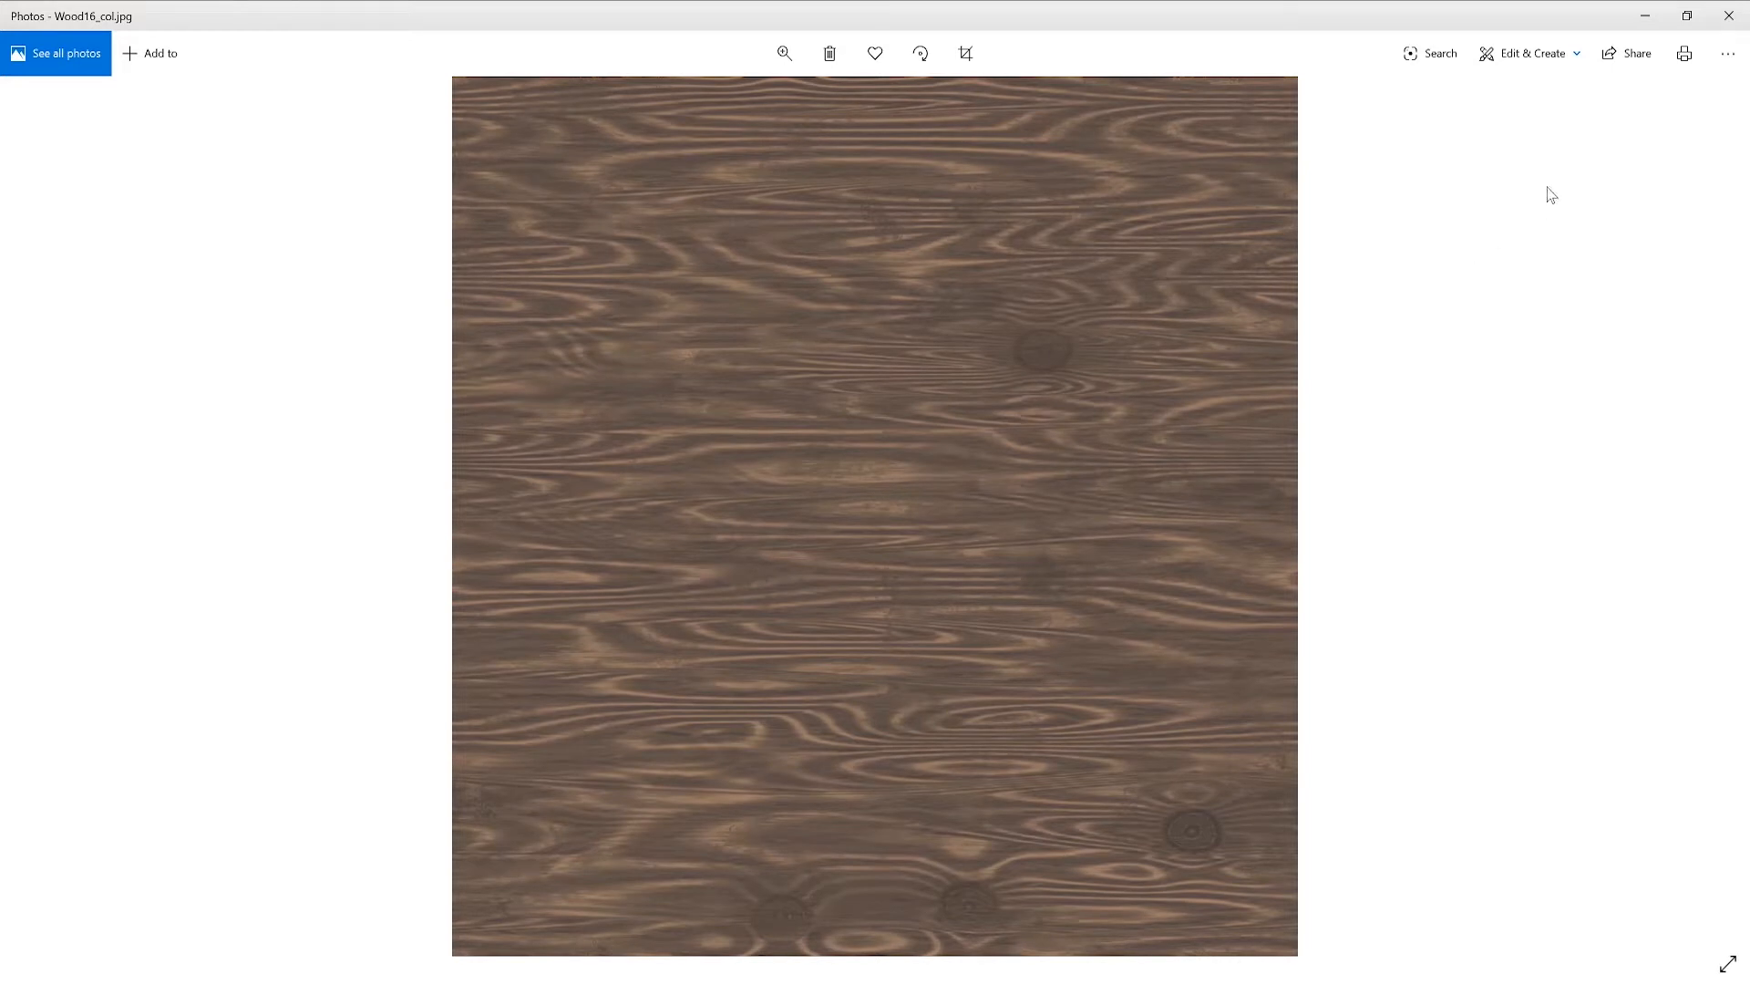
pyautogui.click(1728, 15)
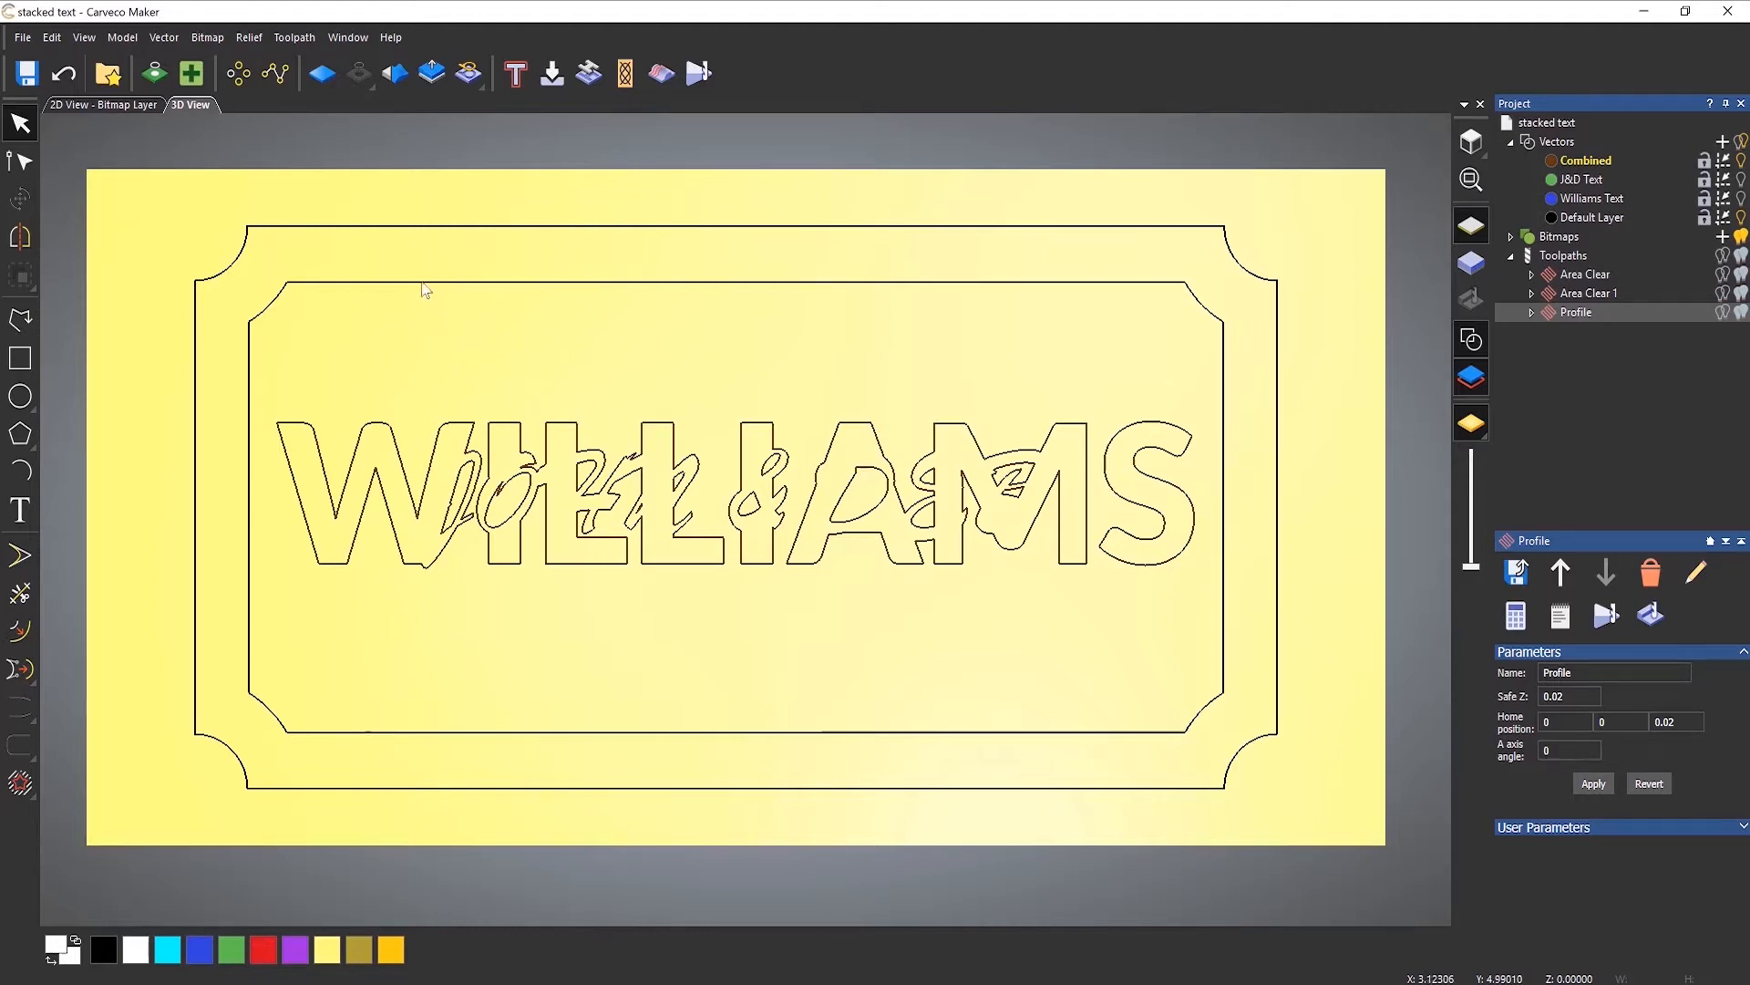
# Import the Wood16_col image from the Desktop as a relief.
pyautogui.click(248, 40)
pyautogui.moveTo(347, 69)
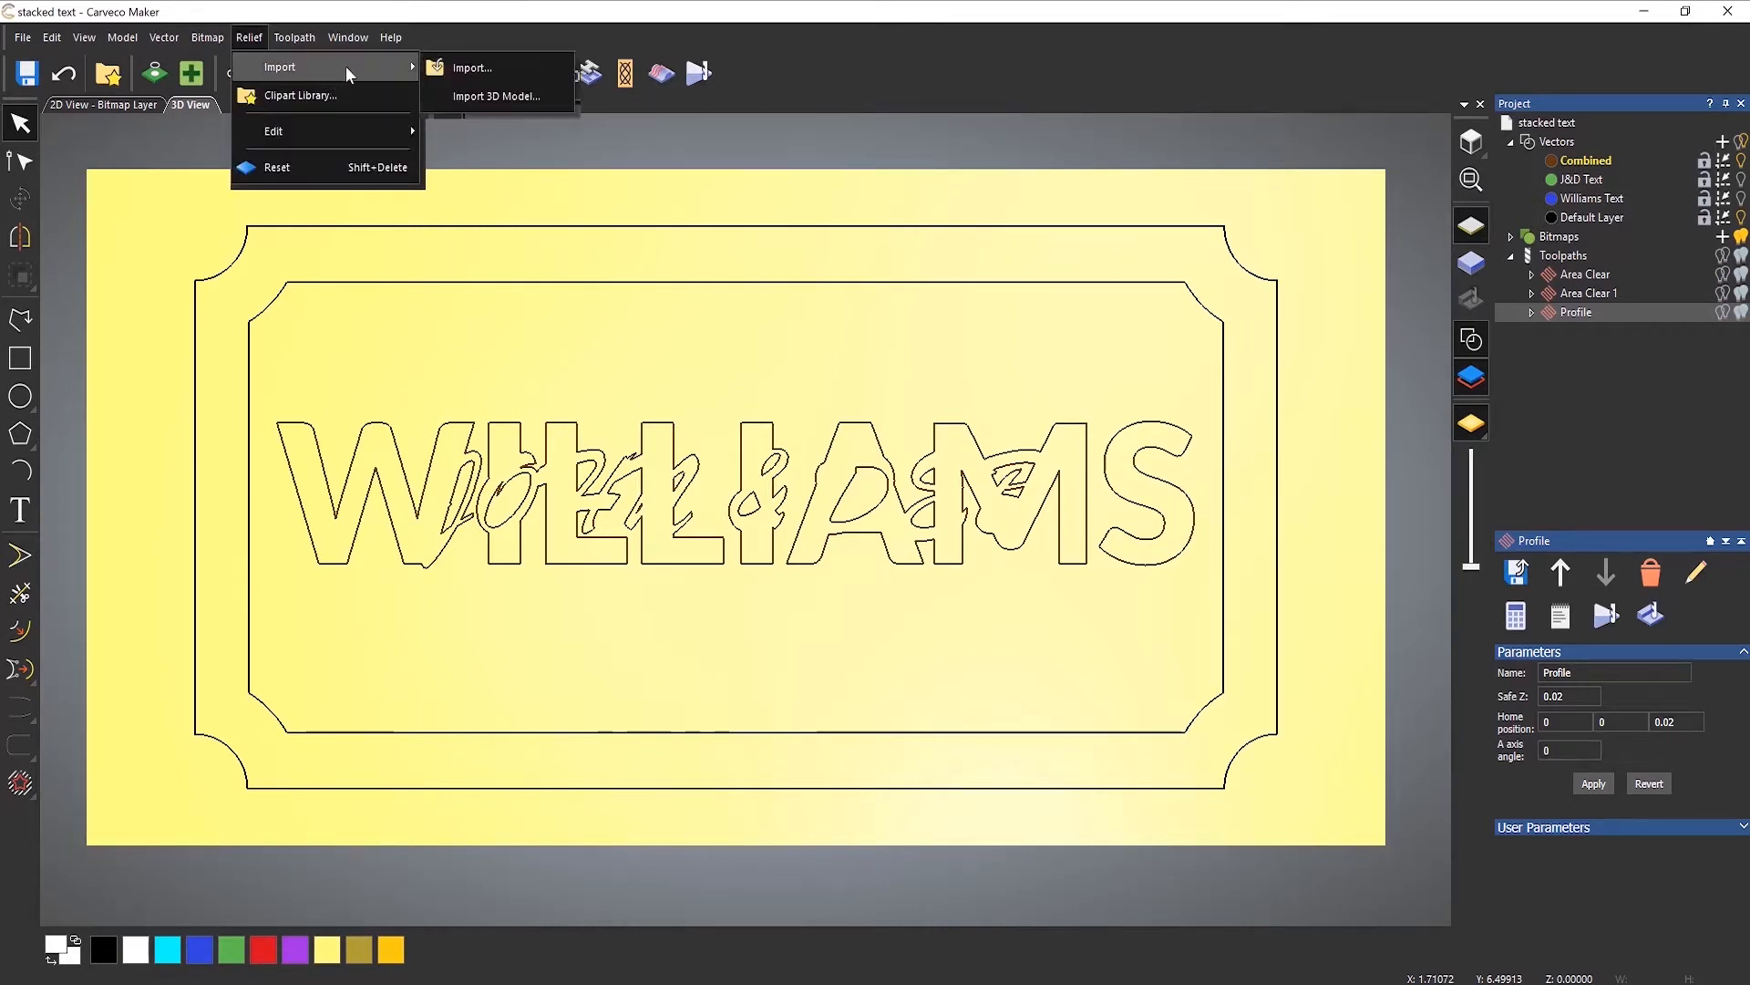
pyautogui.click(533, 67)
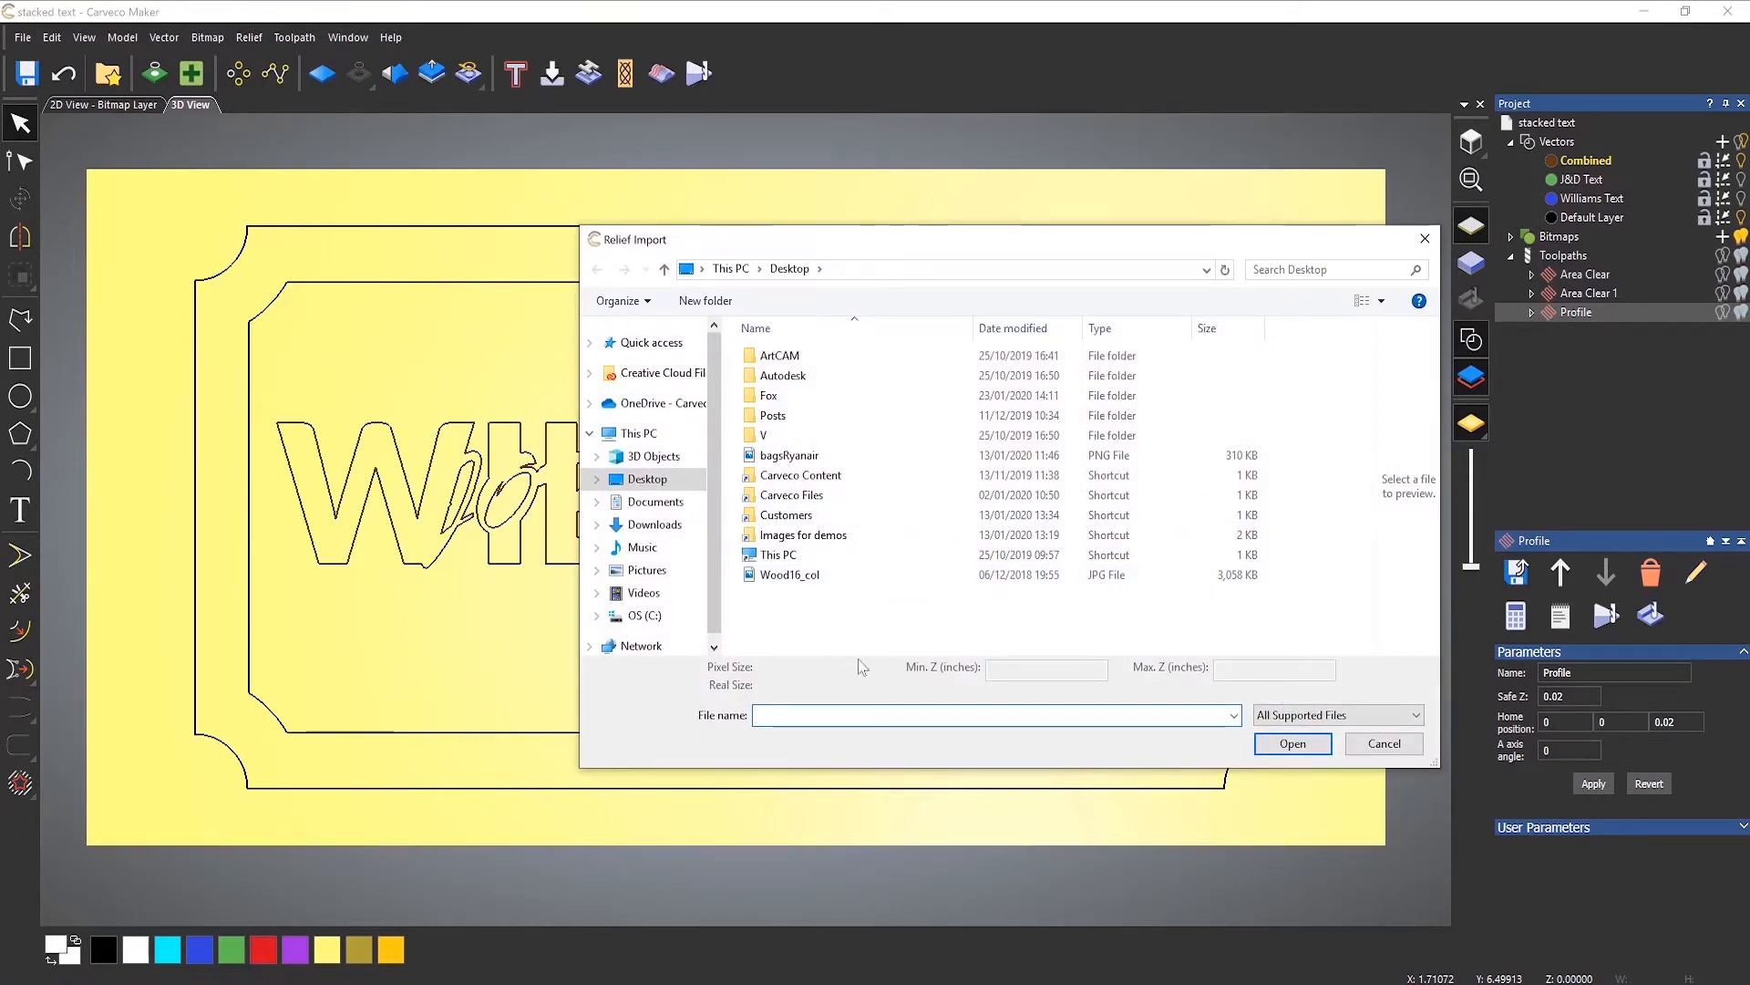
pyautogui.click(820, 576)
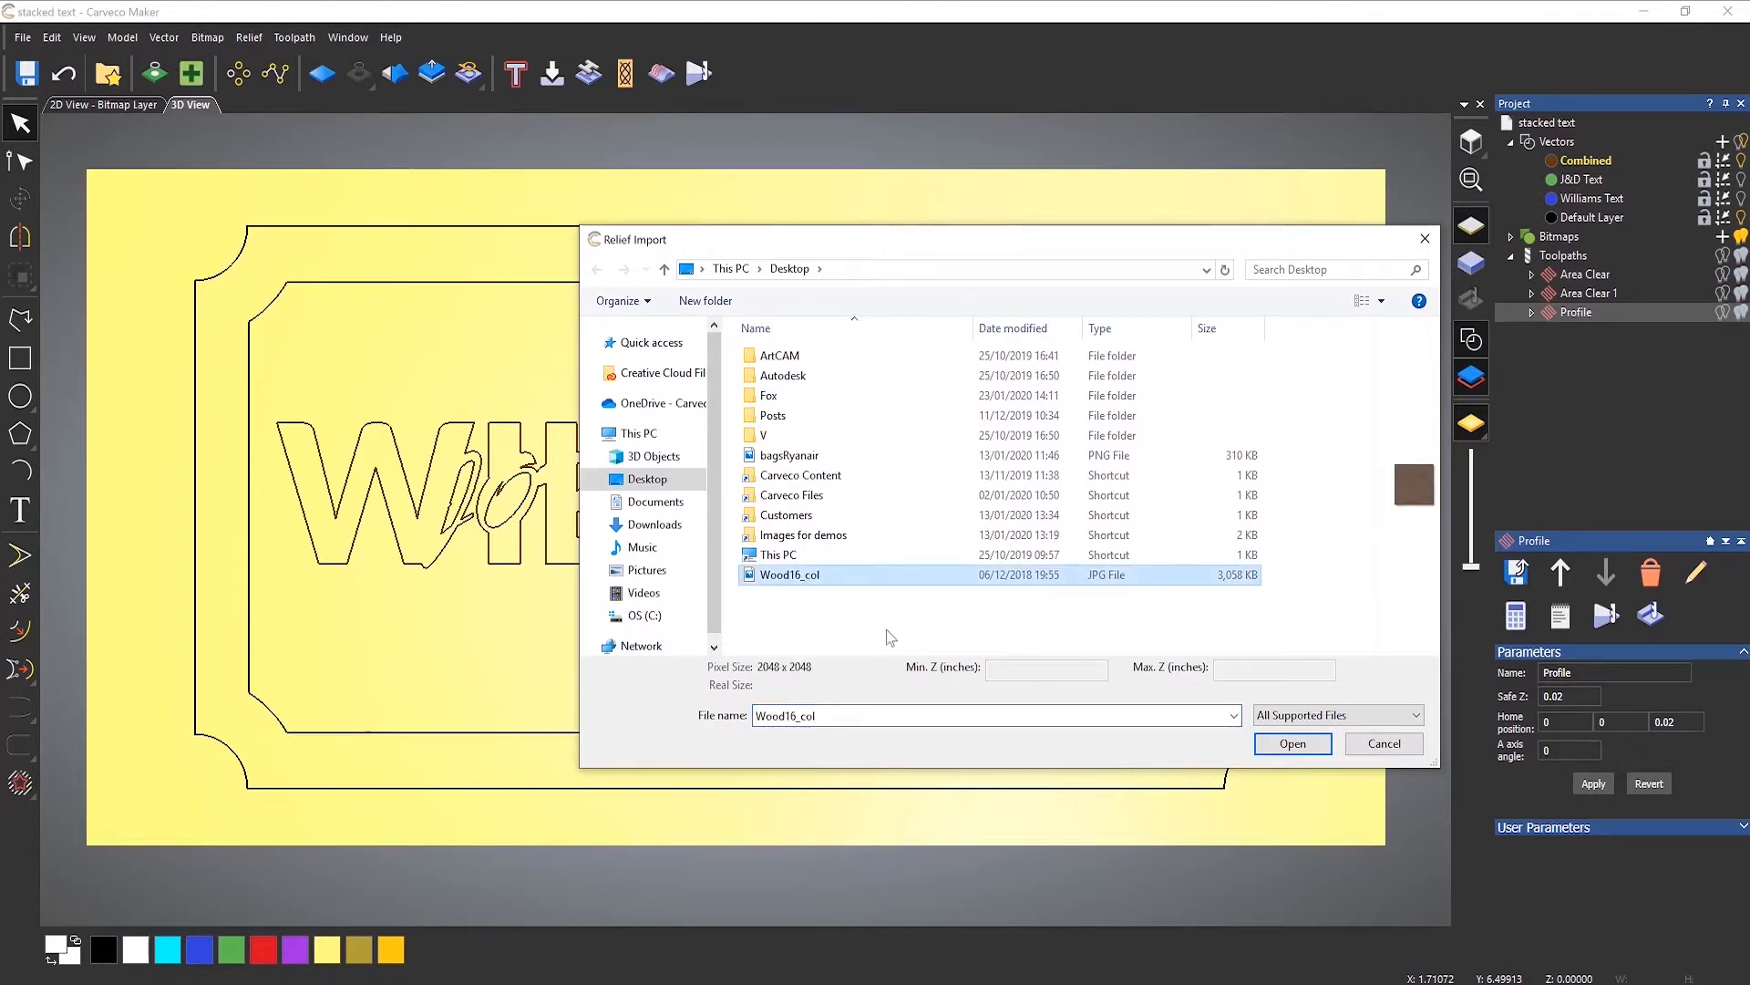
pyautogui.click(1291, 744)
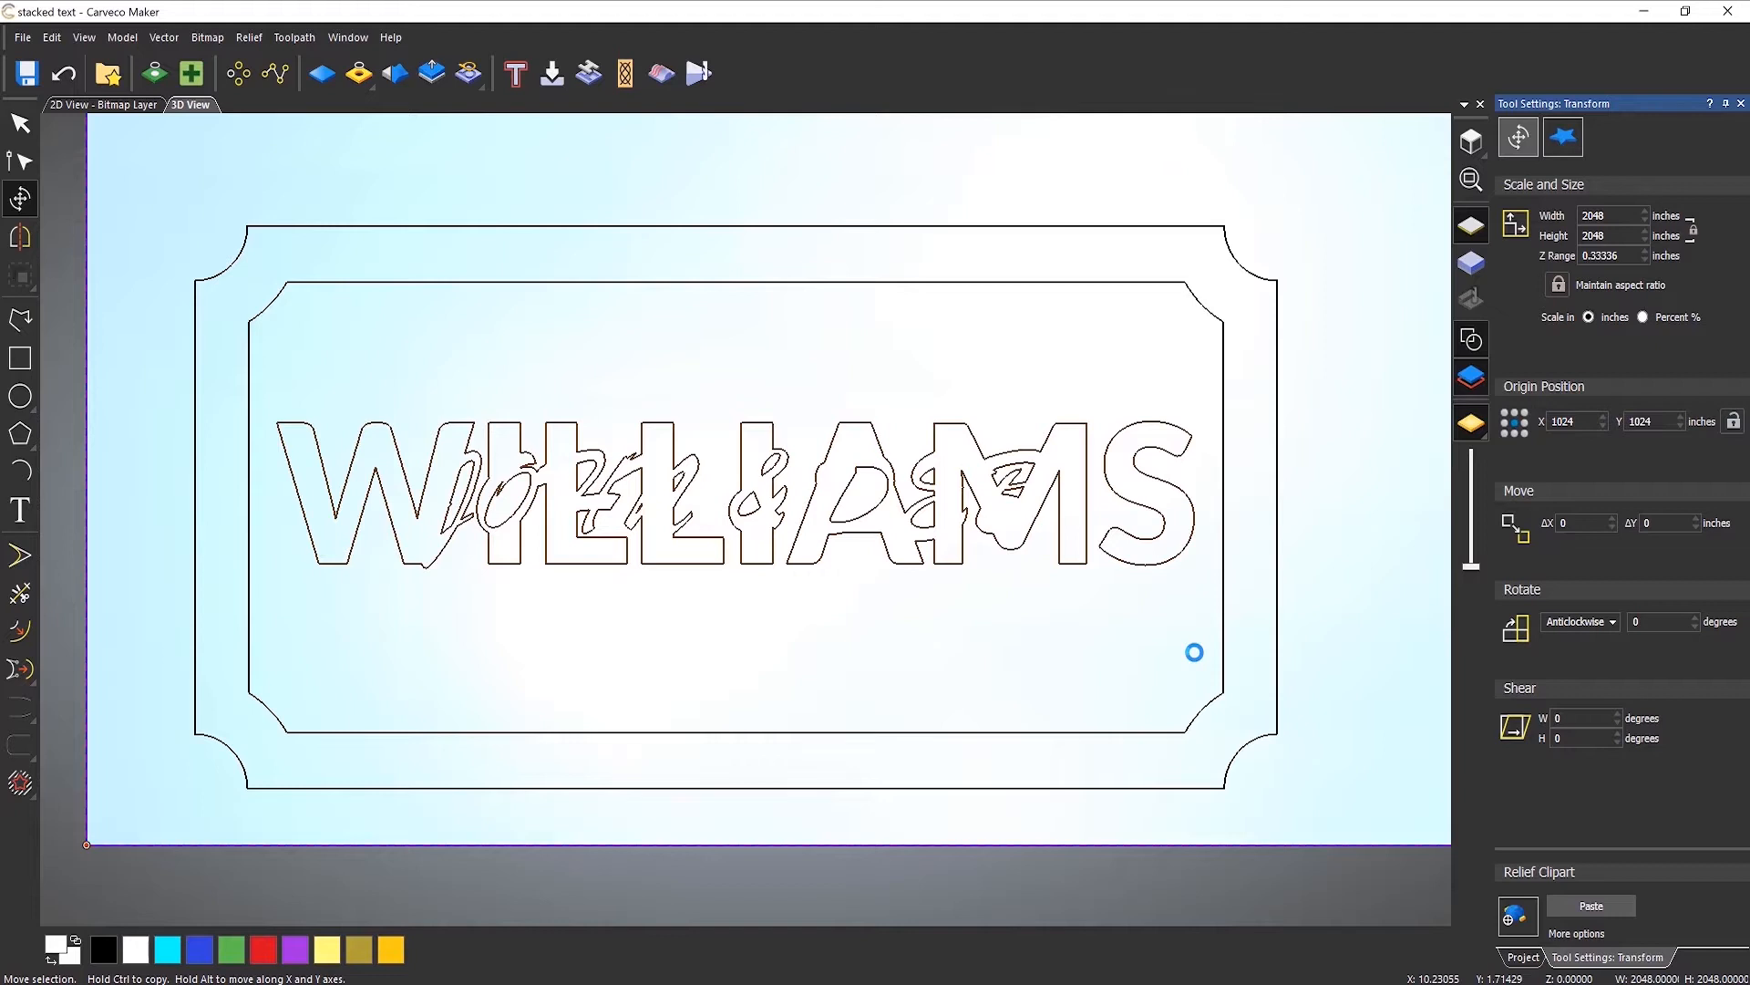
# Scale the imported wood-grain relief to 12 by 12 inches and centre it on the model at X 6, Y 3.
pyautogui.doubleClick(1619, 219)
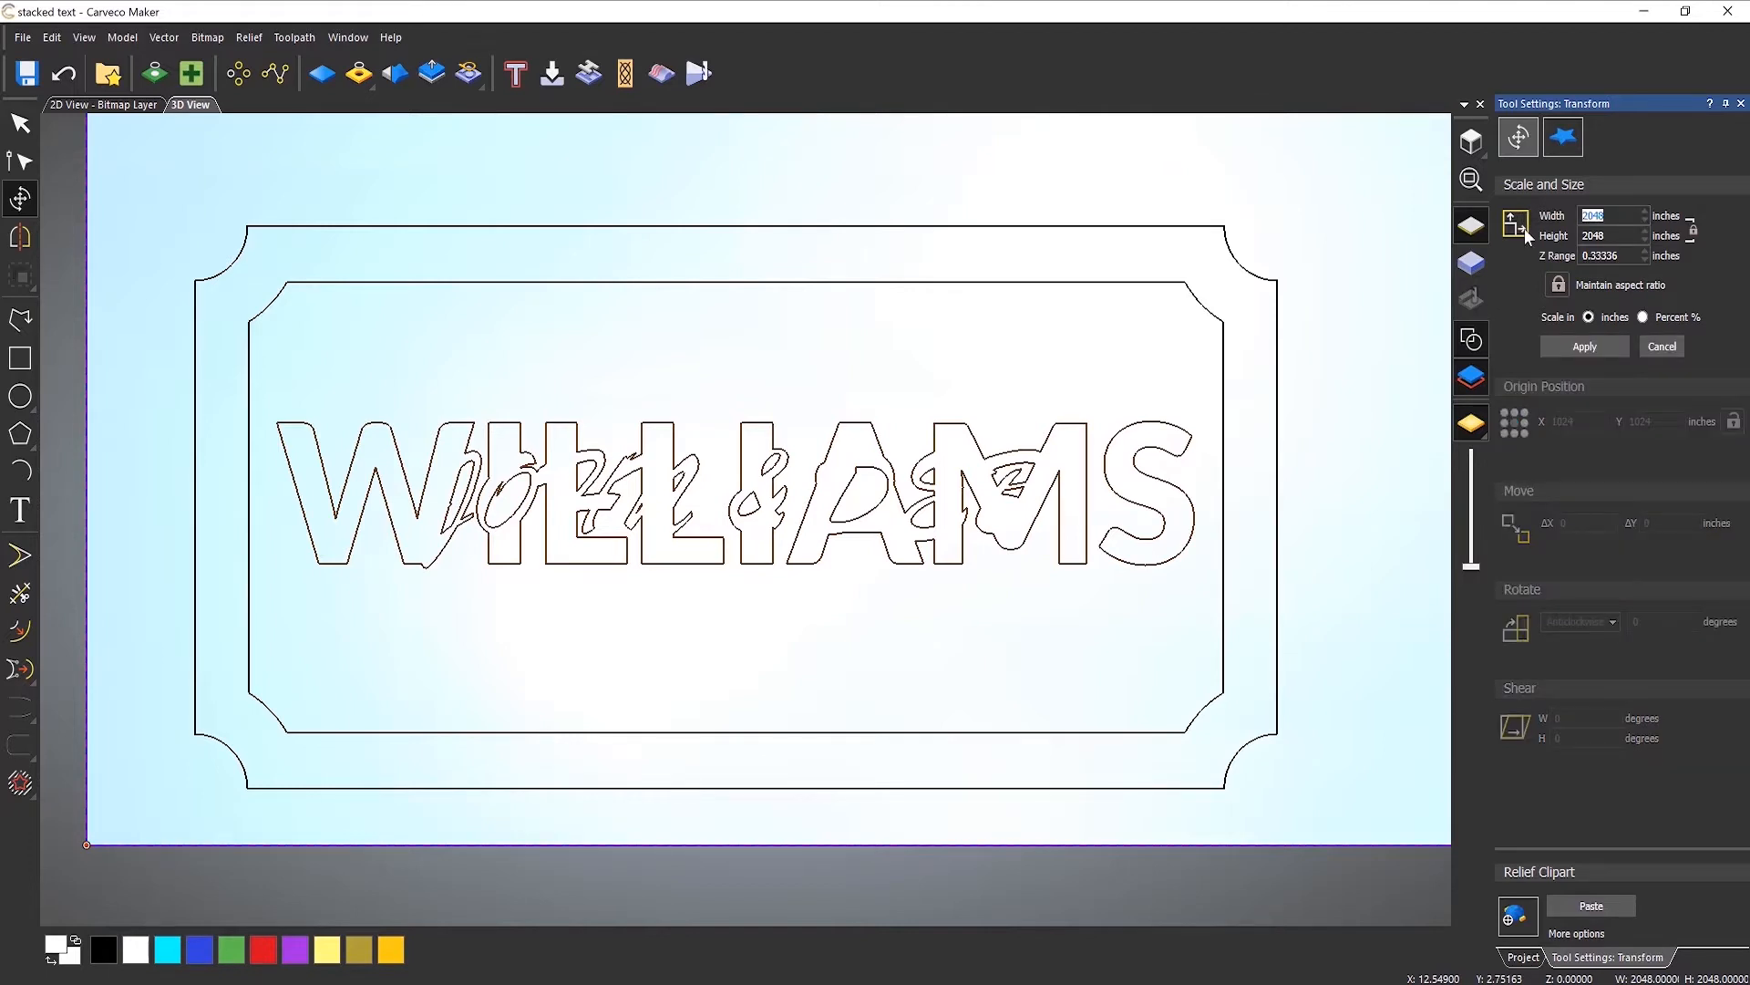
pyautogui.write('12')
pyautogui.click(1584, 347)
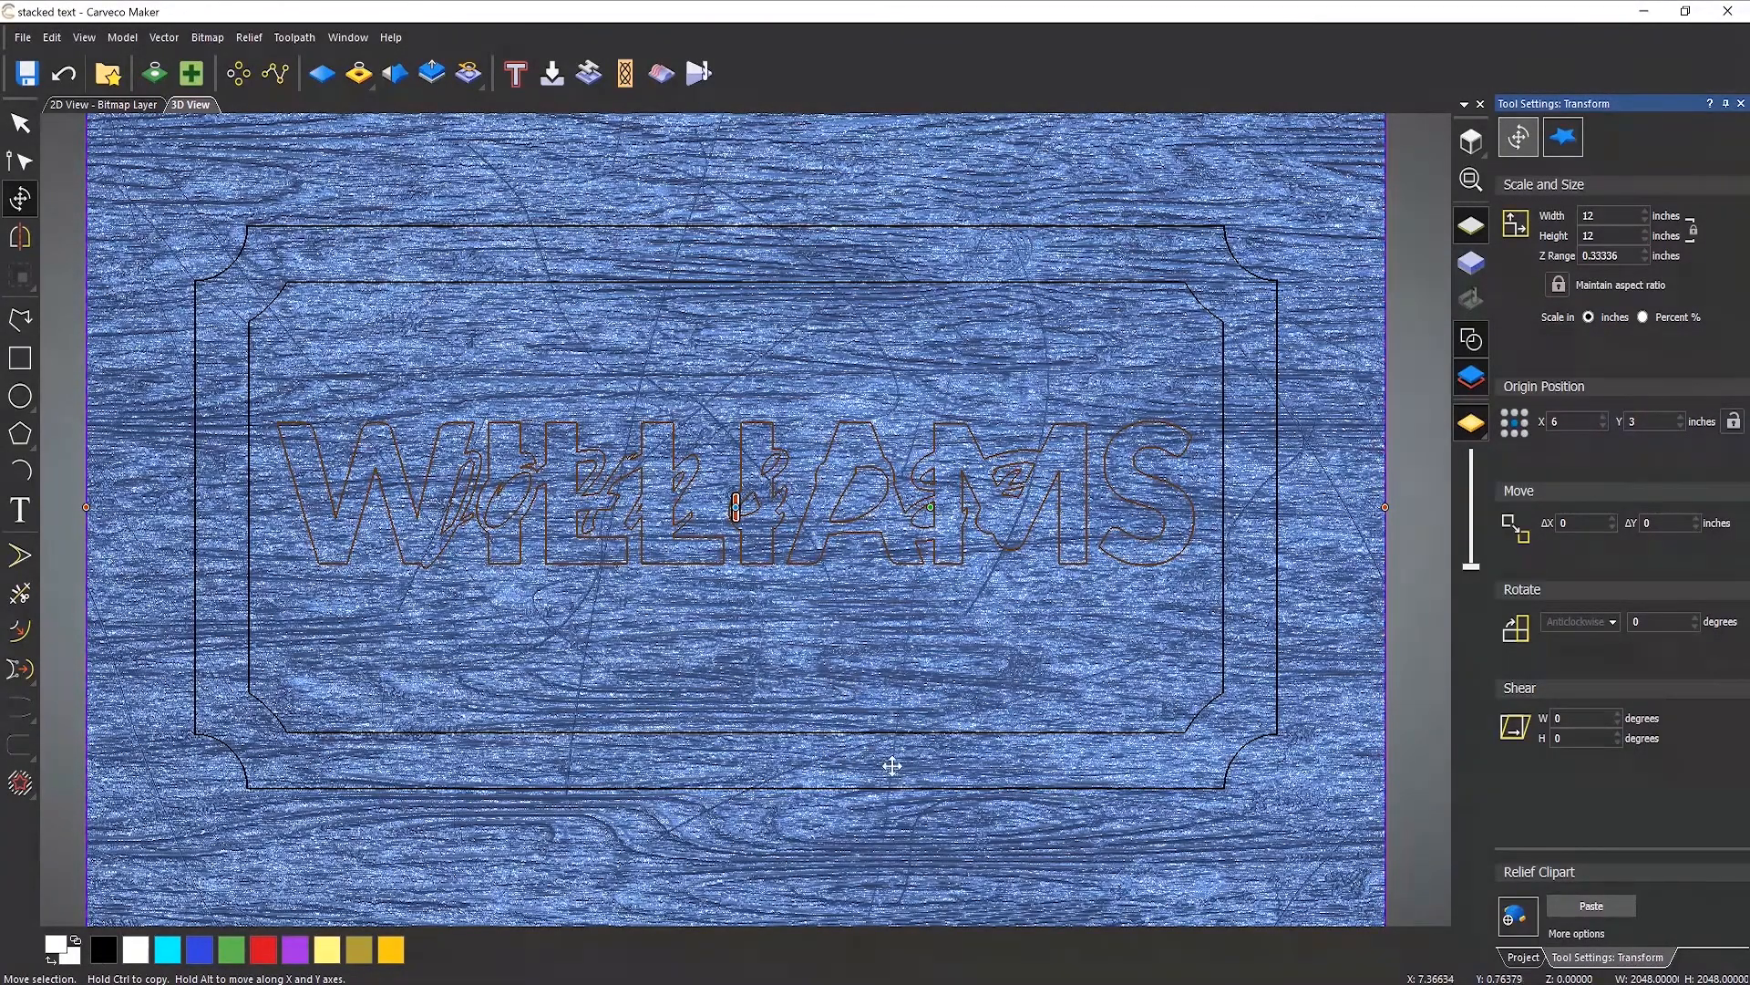
# Flatten the wood-grain relief by reducing its Z range to 0.060 inches.
pyautogui.moveTo(891, 762); pyautogui.dragTo(769, 511, button='middle')
pyautogui.scroll(3, 745, 638)
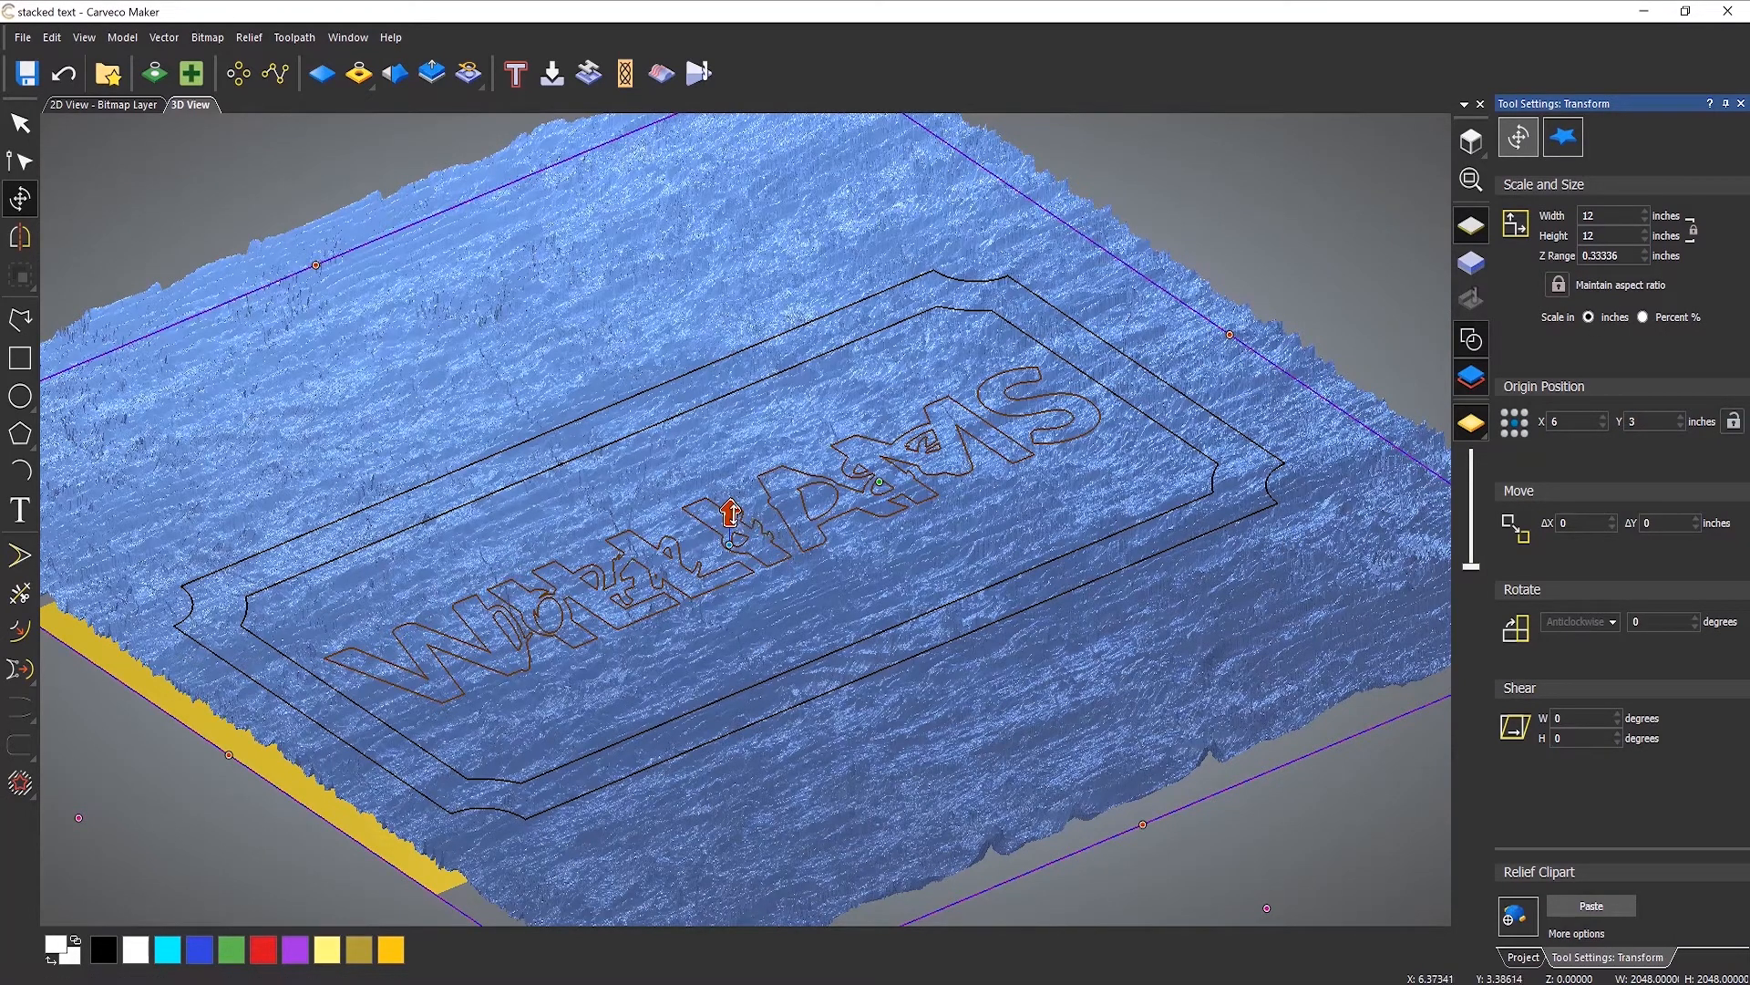
pyautogui.moveTo(730, 514)
pyautogui.mouseDown()
pyautogui.moveTo(735, 234)
pyautogui.moveTo(730, 534)
pyautogui.mouseUp()
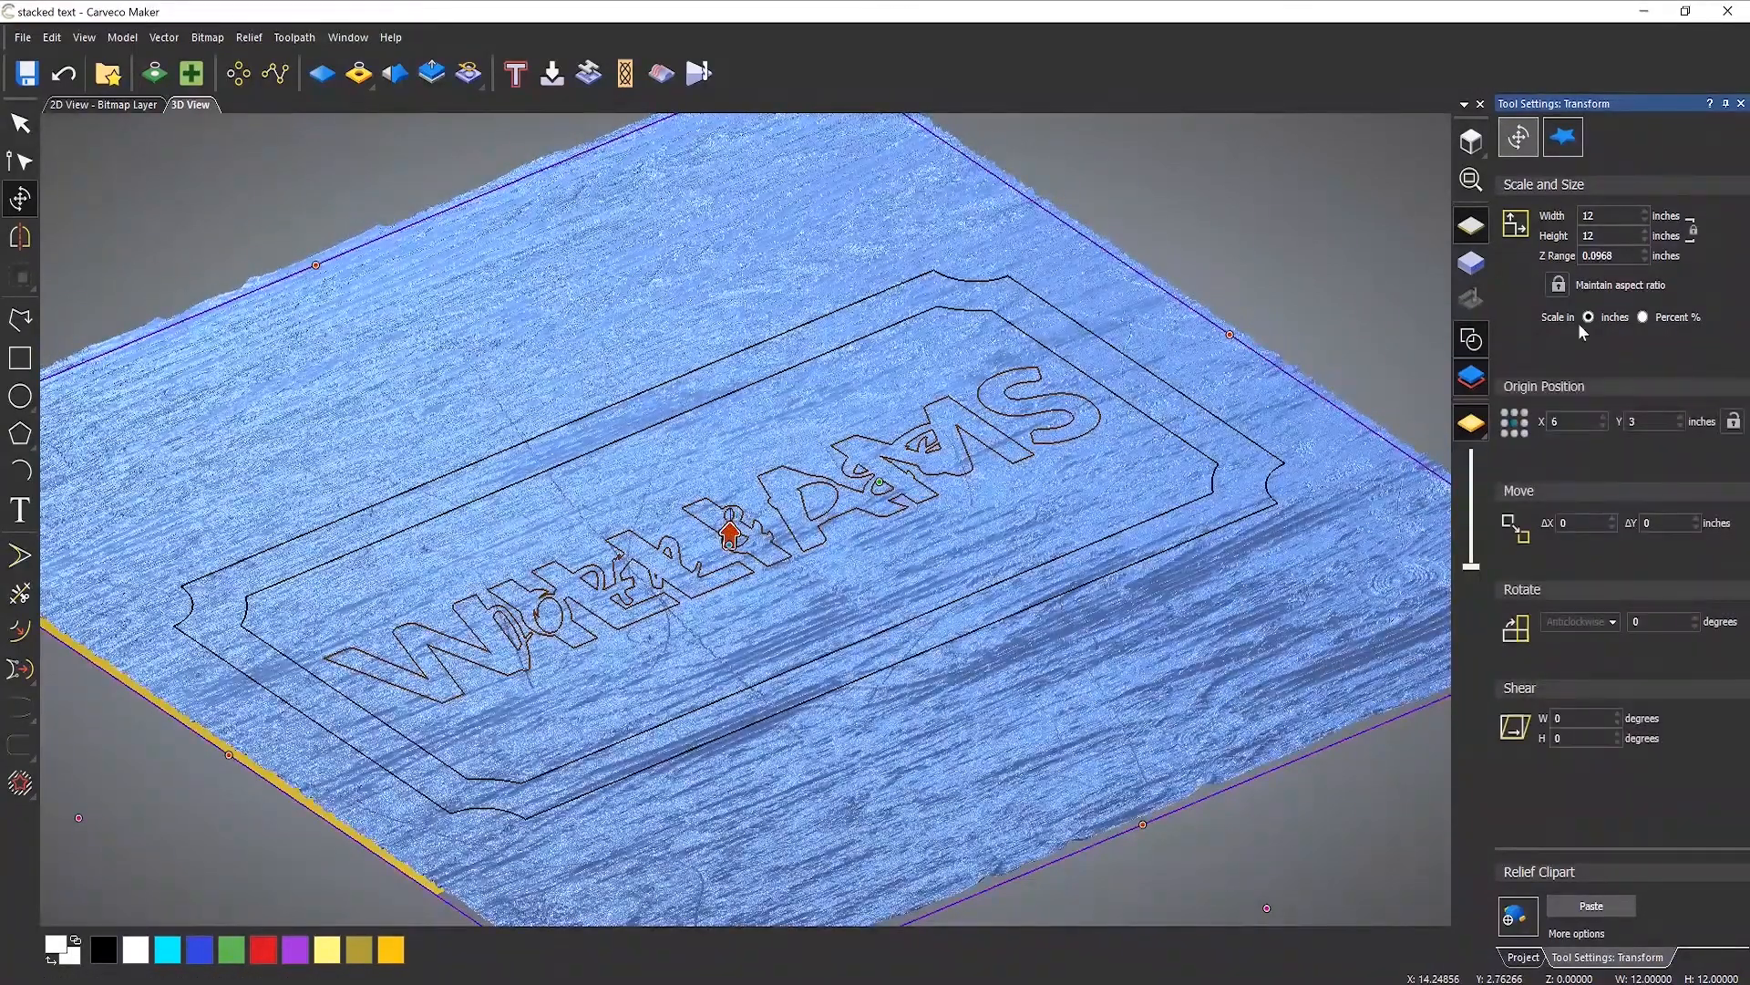
pyautogui.moveTo(1617, 257); pyautogui.dragTo(1597, 257)
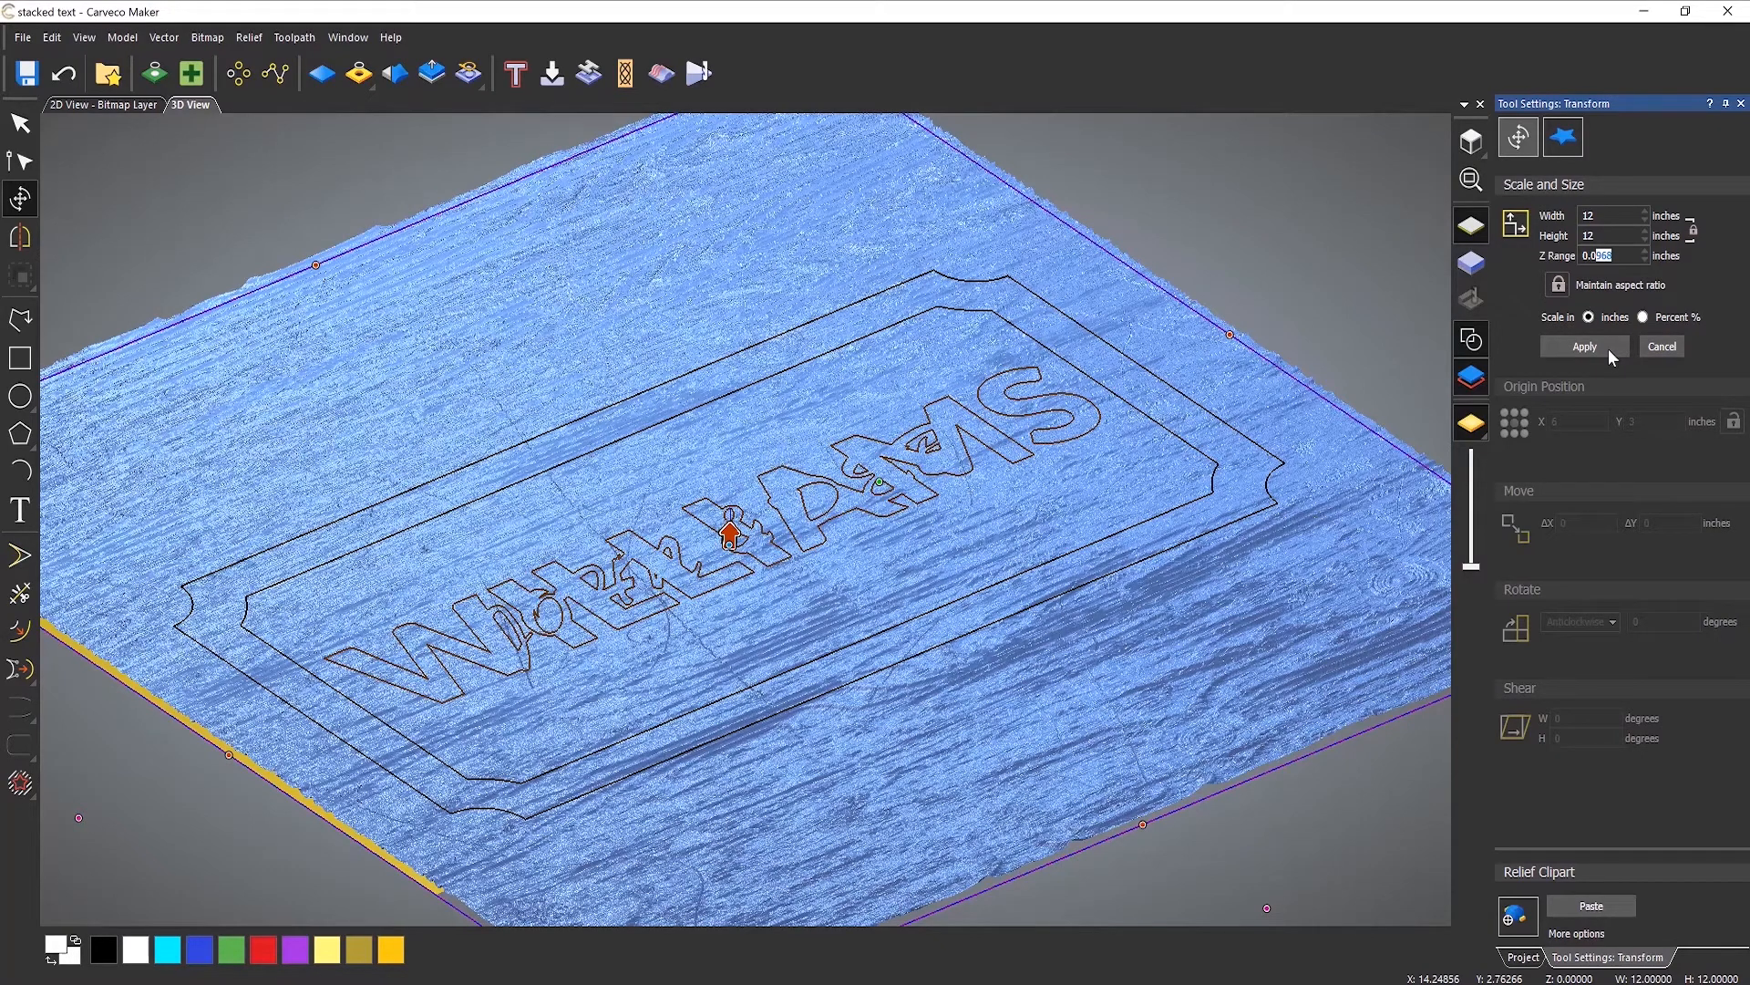
pyautogui.write('60')
pyautogui.click(1608, 348)
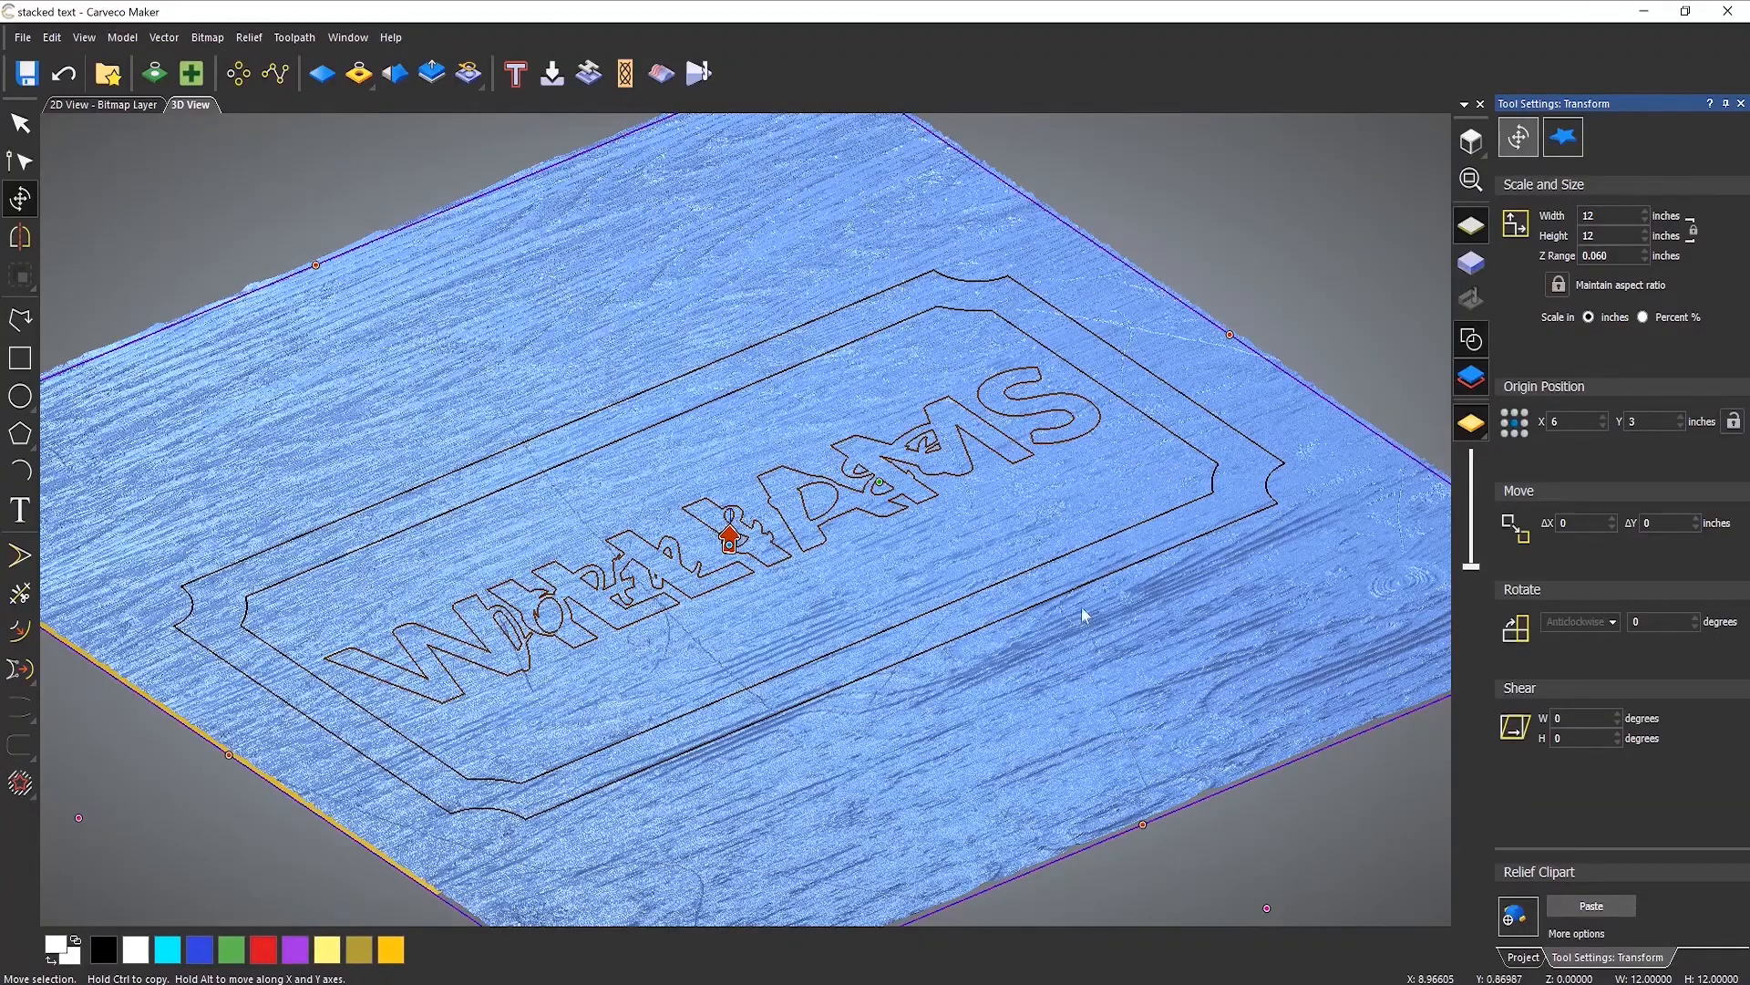
# Shrink the wood-grain relief to about 11.18 inches square, keeping its lower-left corner in place, and paste it onto the model.
pyautogui.moveTo(1081, 606); pyautogui.dragTo(828, 624, button='middle')
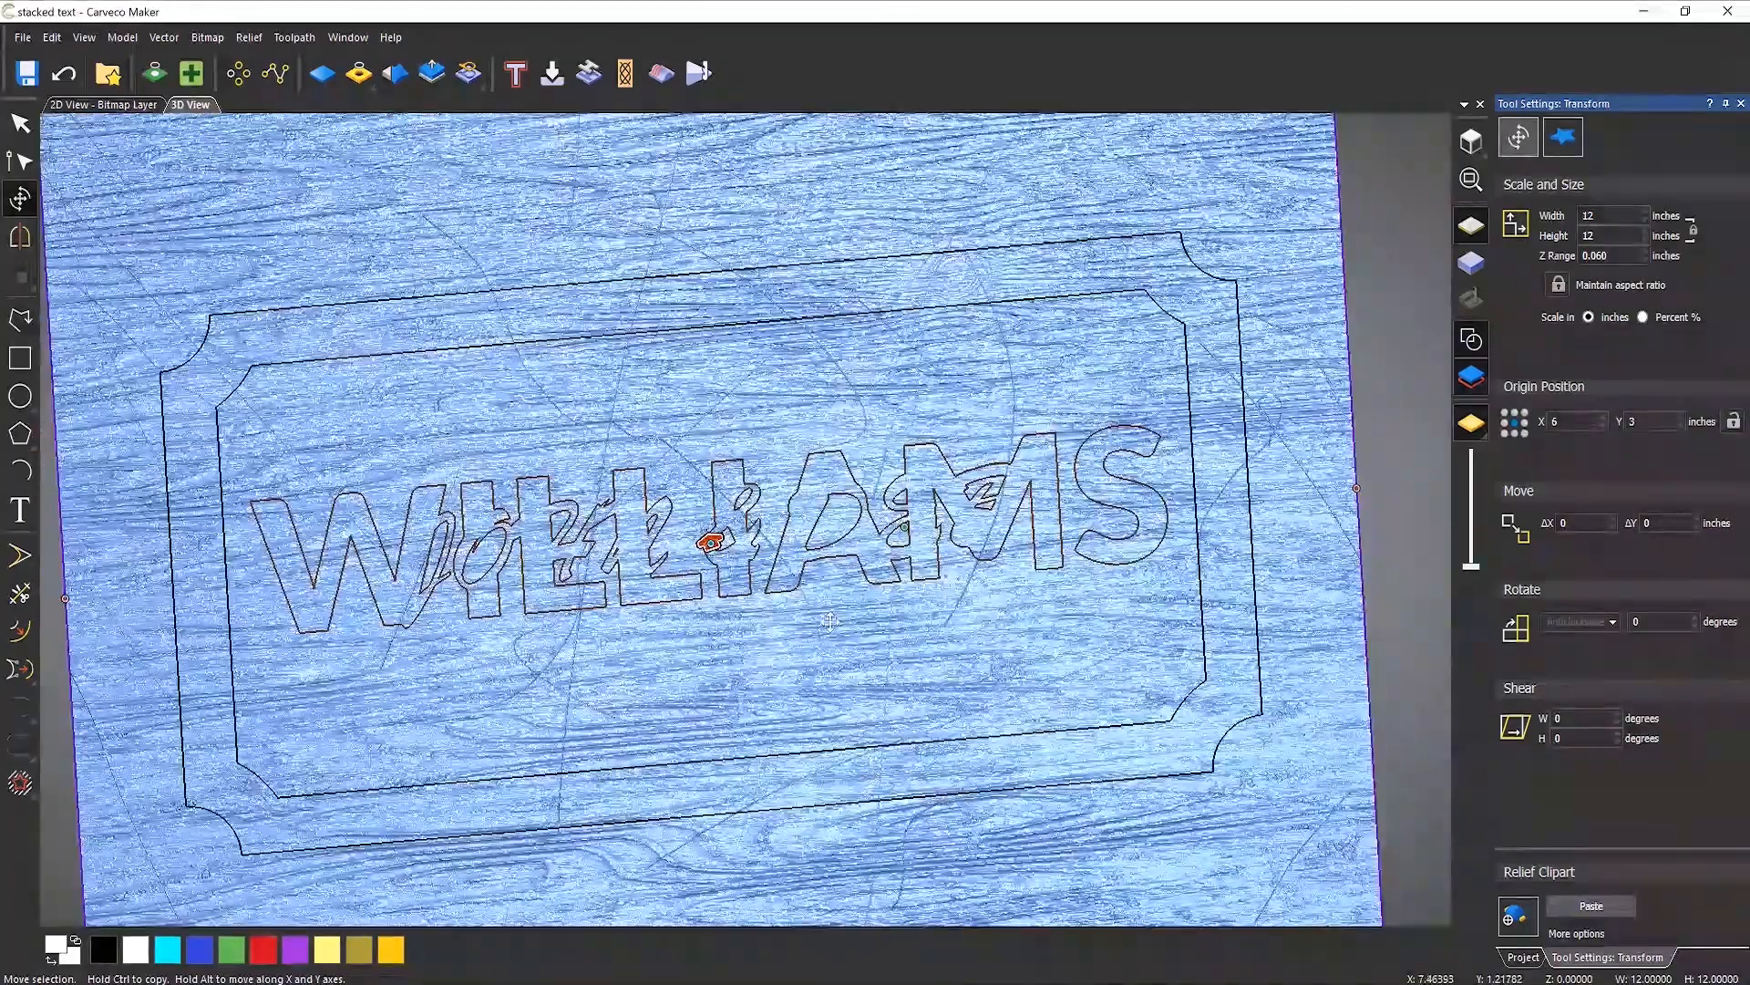
pyautogui.scroll(-2, 829, 624)
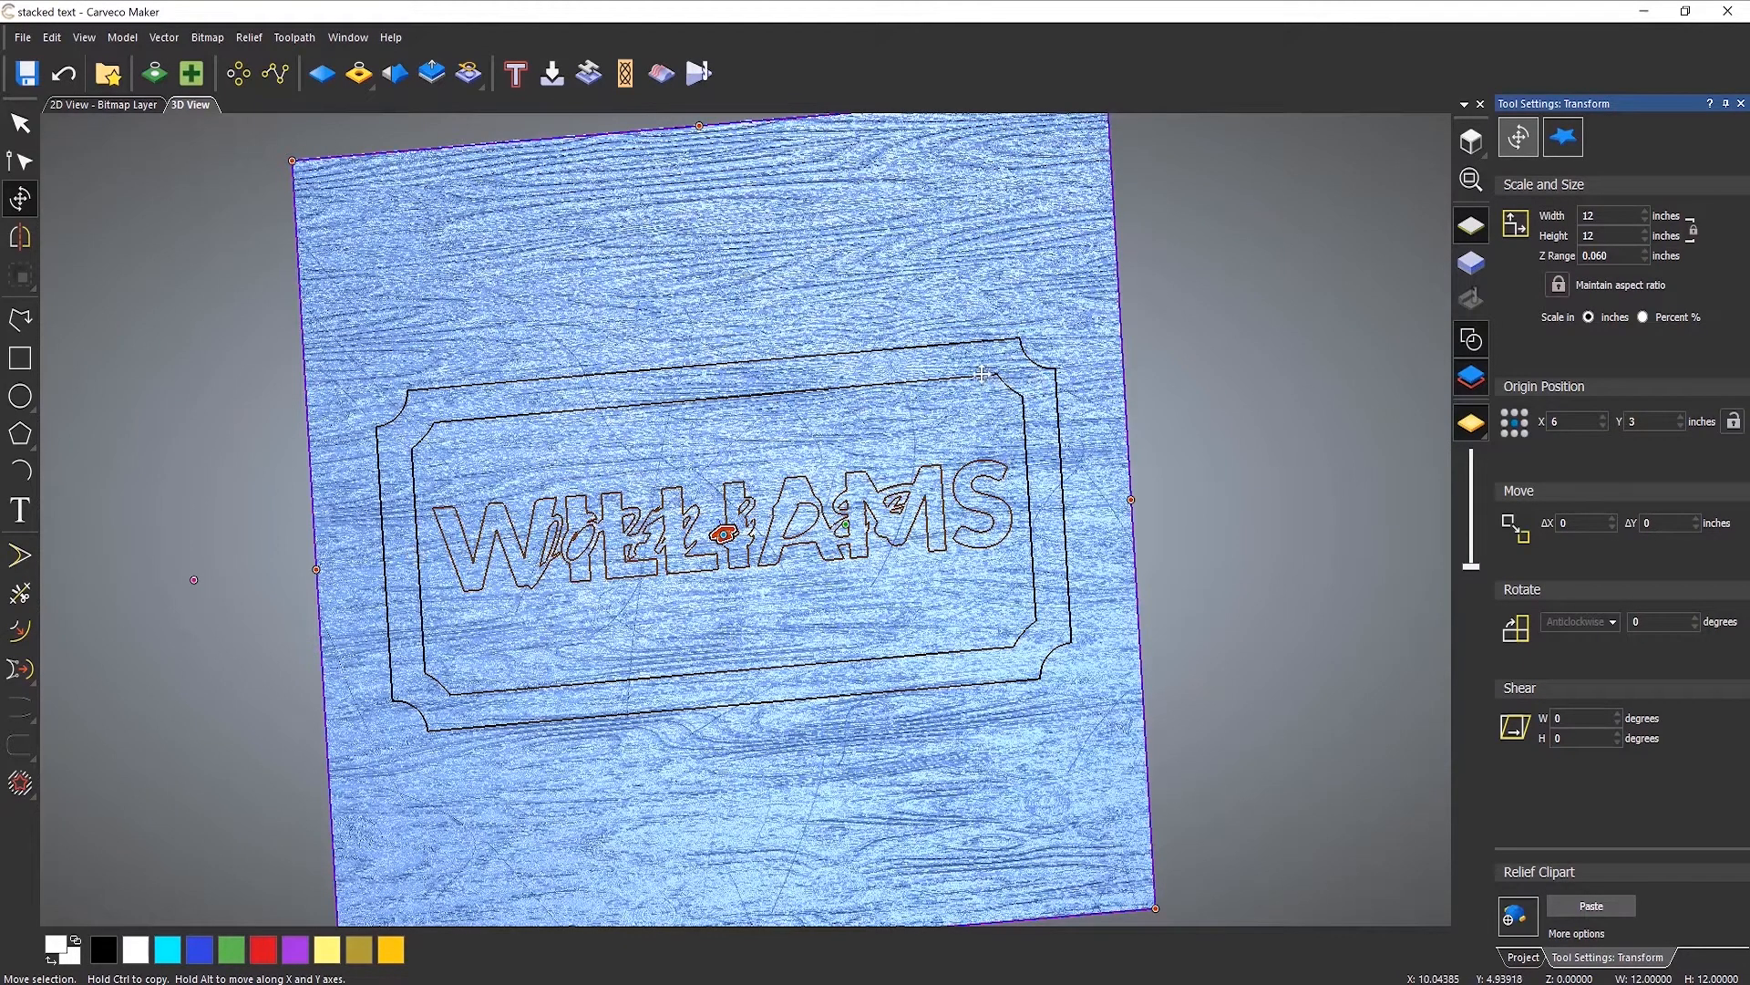
pyautogui.scroll(-2, 1035, 237)
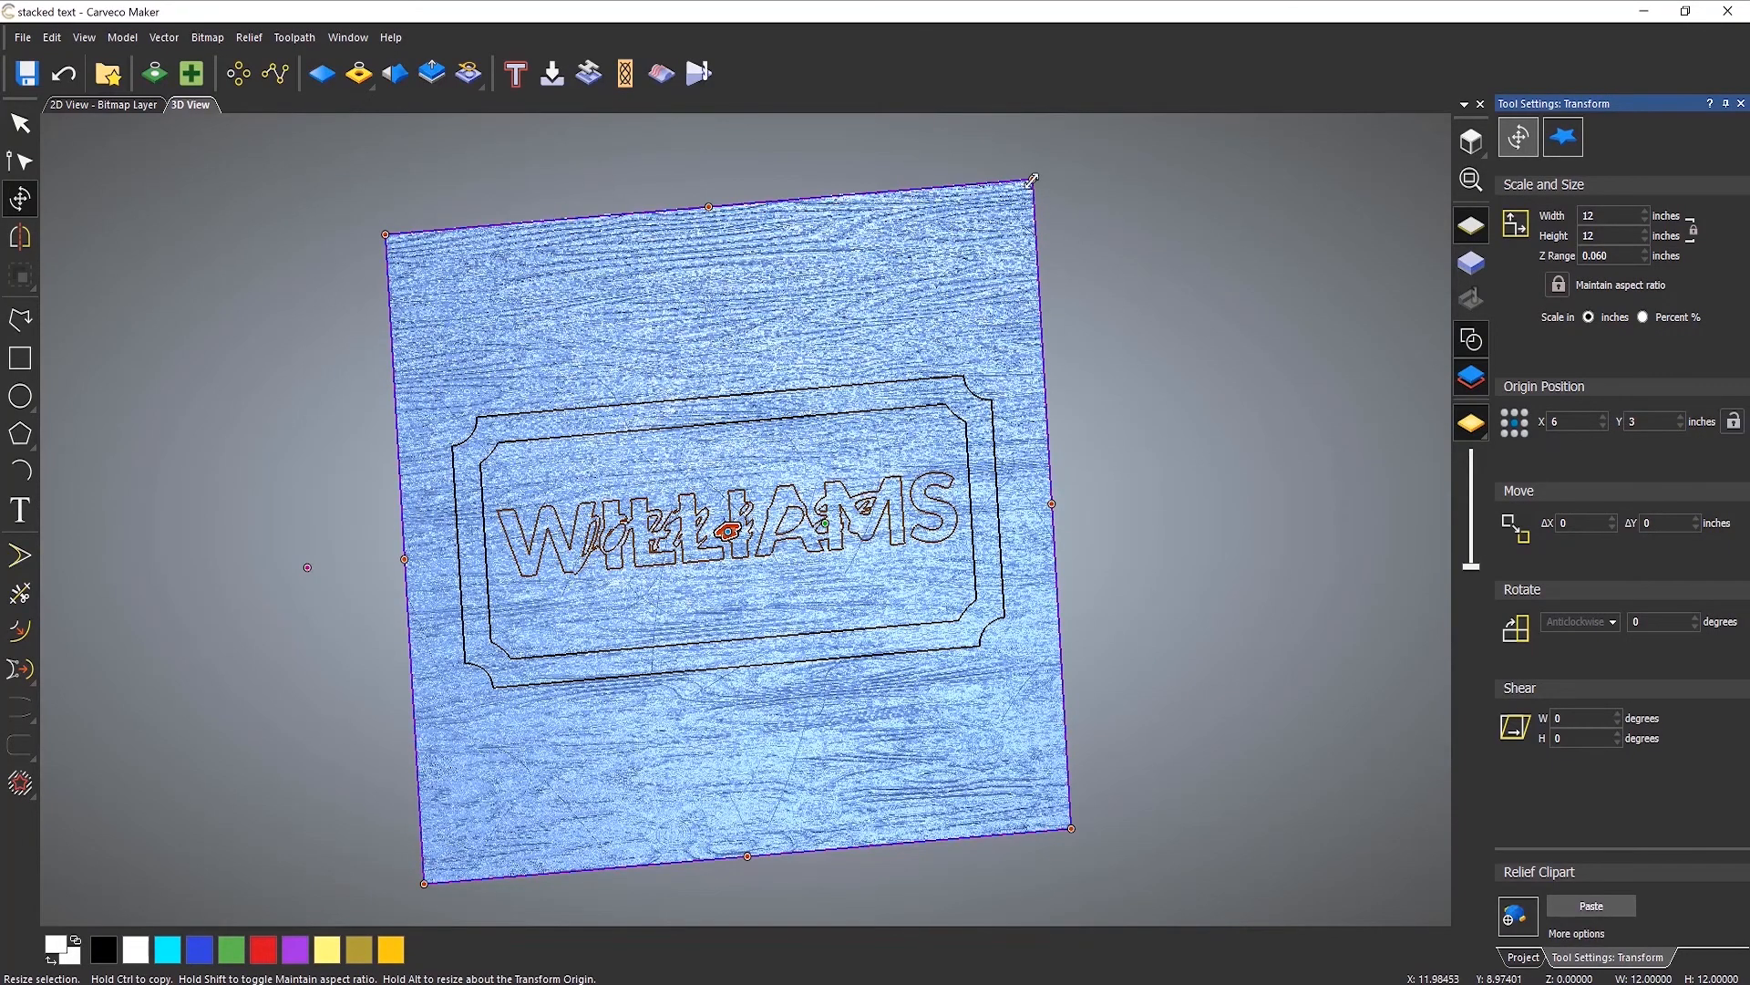
pyautogui.moveTo(1034, 181); pyautogui.dragTo(993, 230)
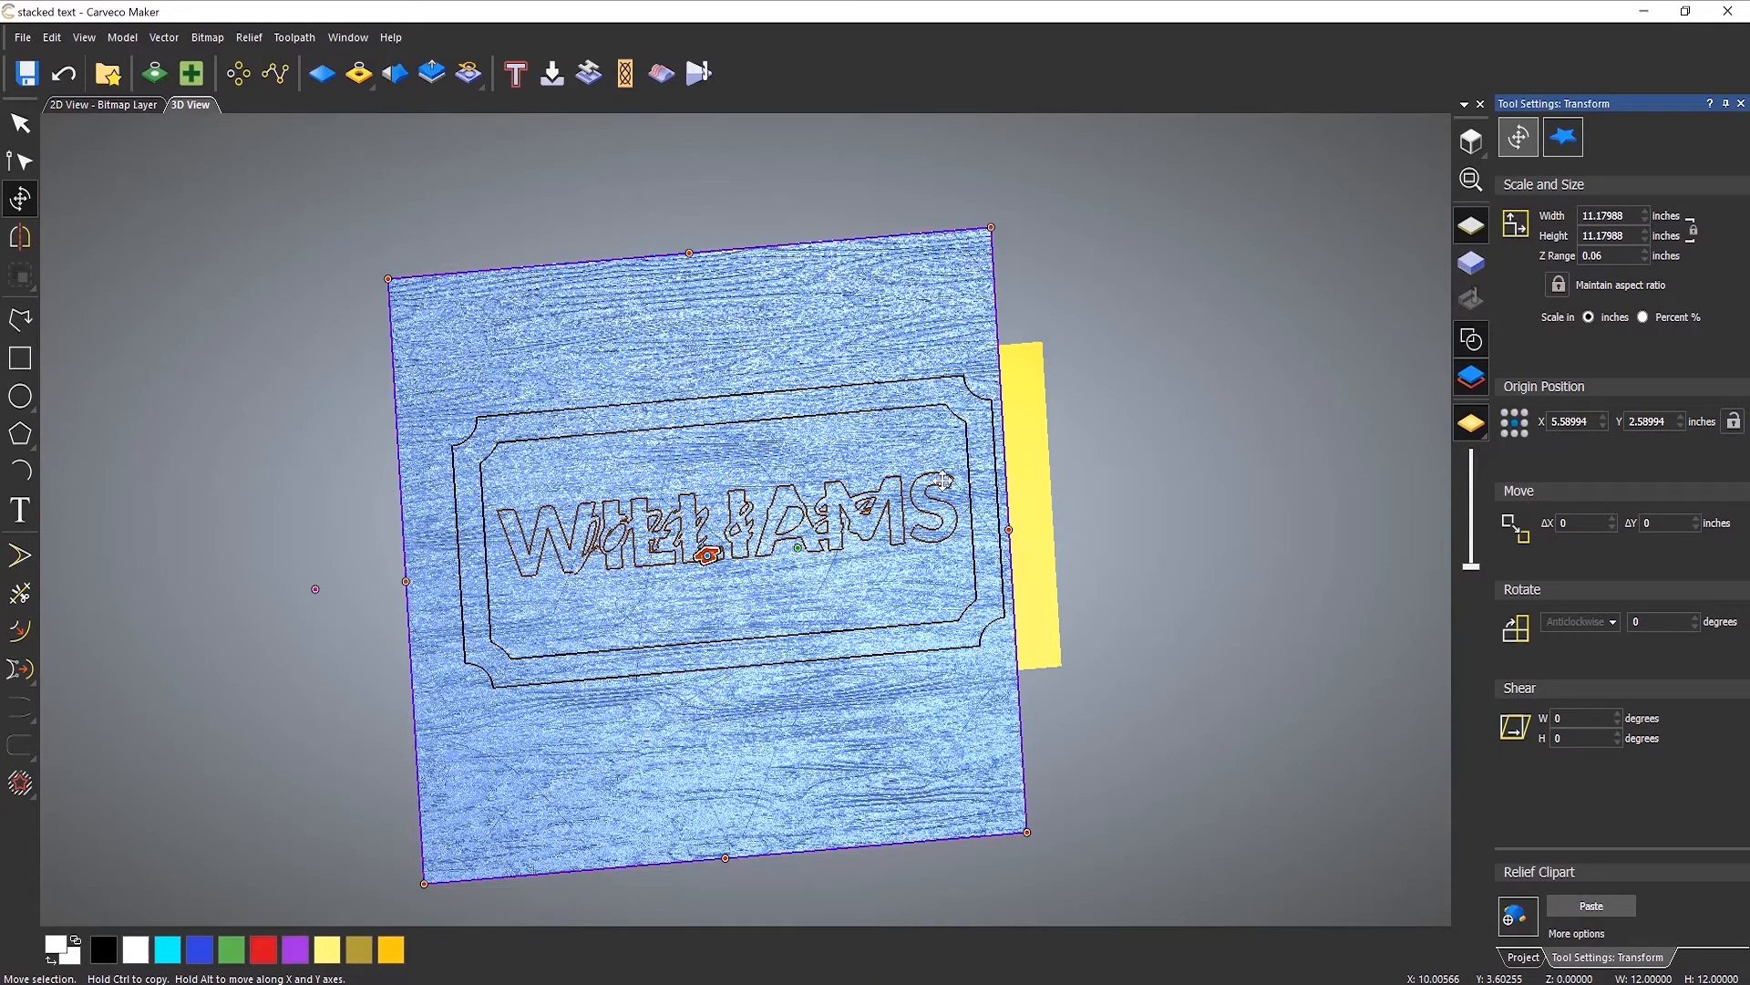
pyautogui.click(1596, 902)
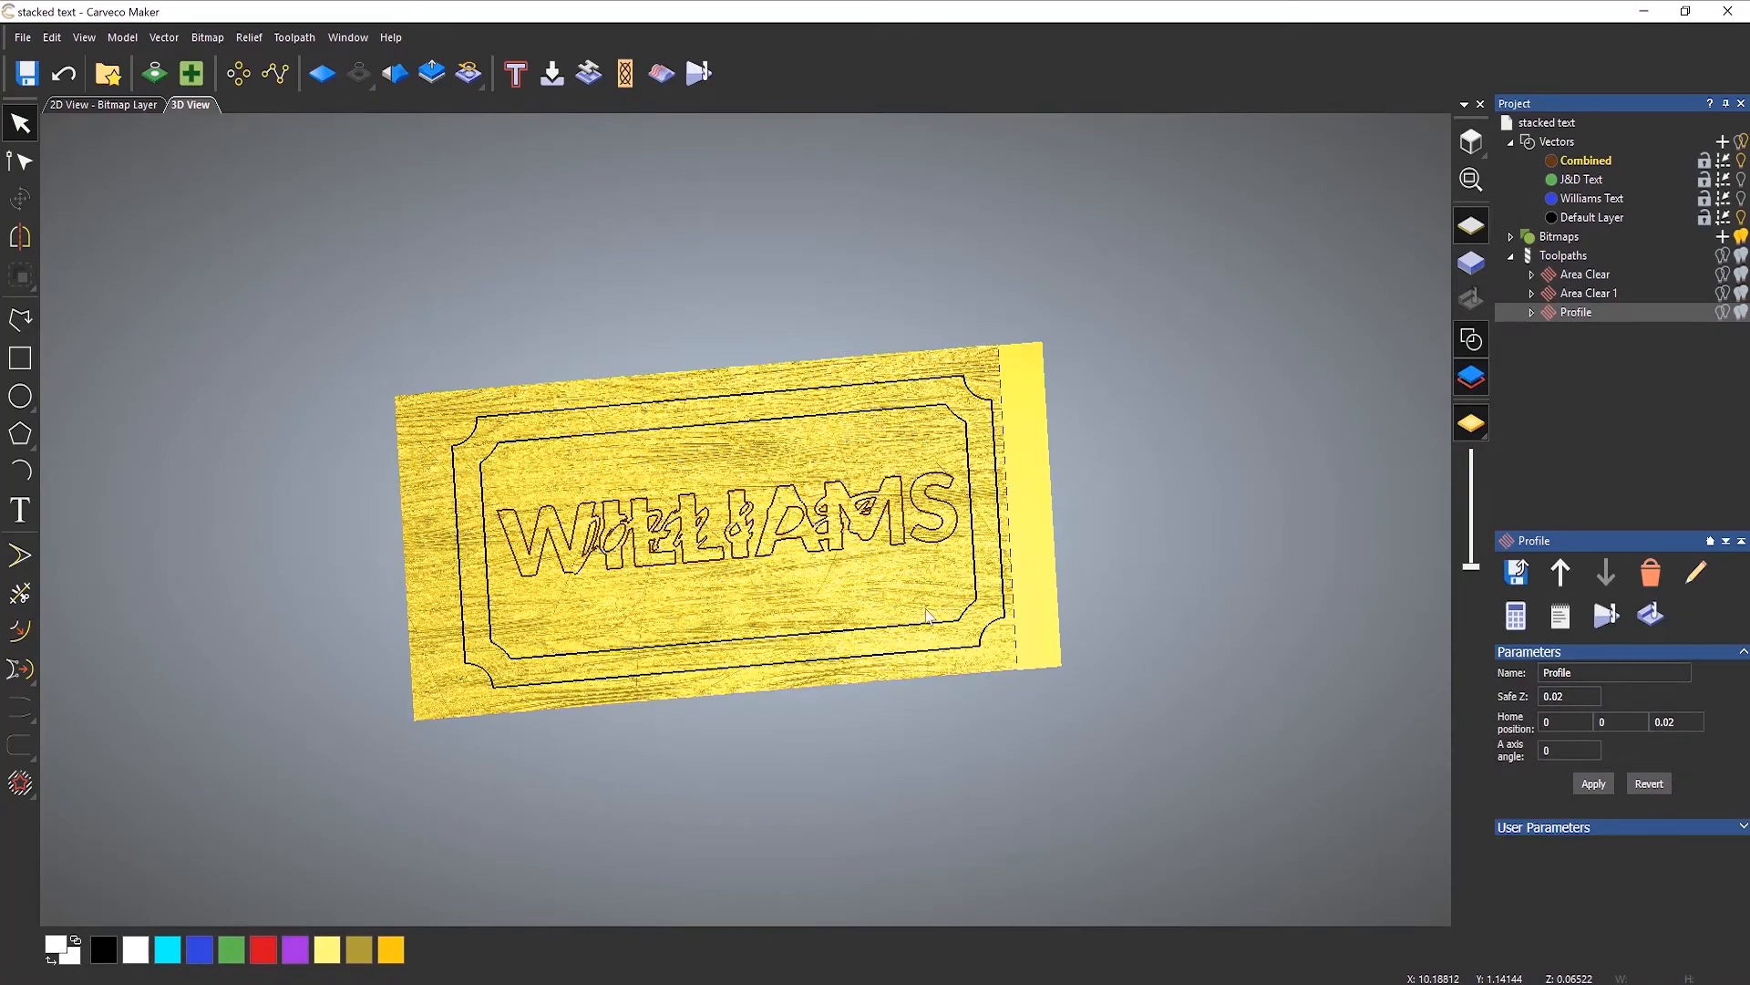
# Examine the pasted wood texture around the lettering, the inner border vector and the uncovered end of the board.
pyautogui.moveTo(886, 609); pyautogui.dragTo(928, 467)
pyautogui.scroll(3, 928, 467)
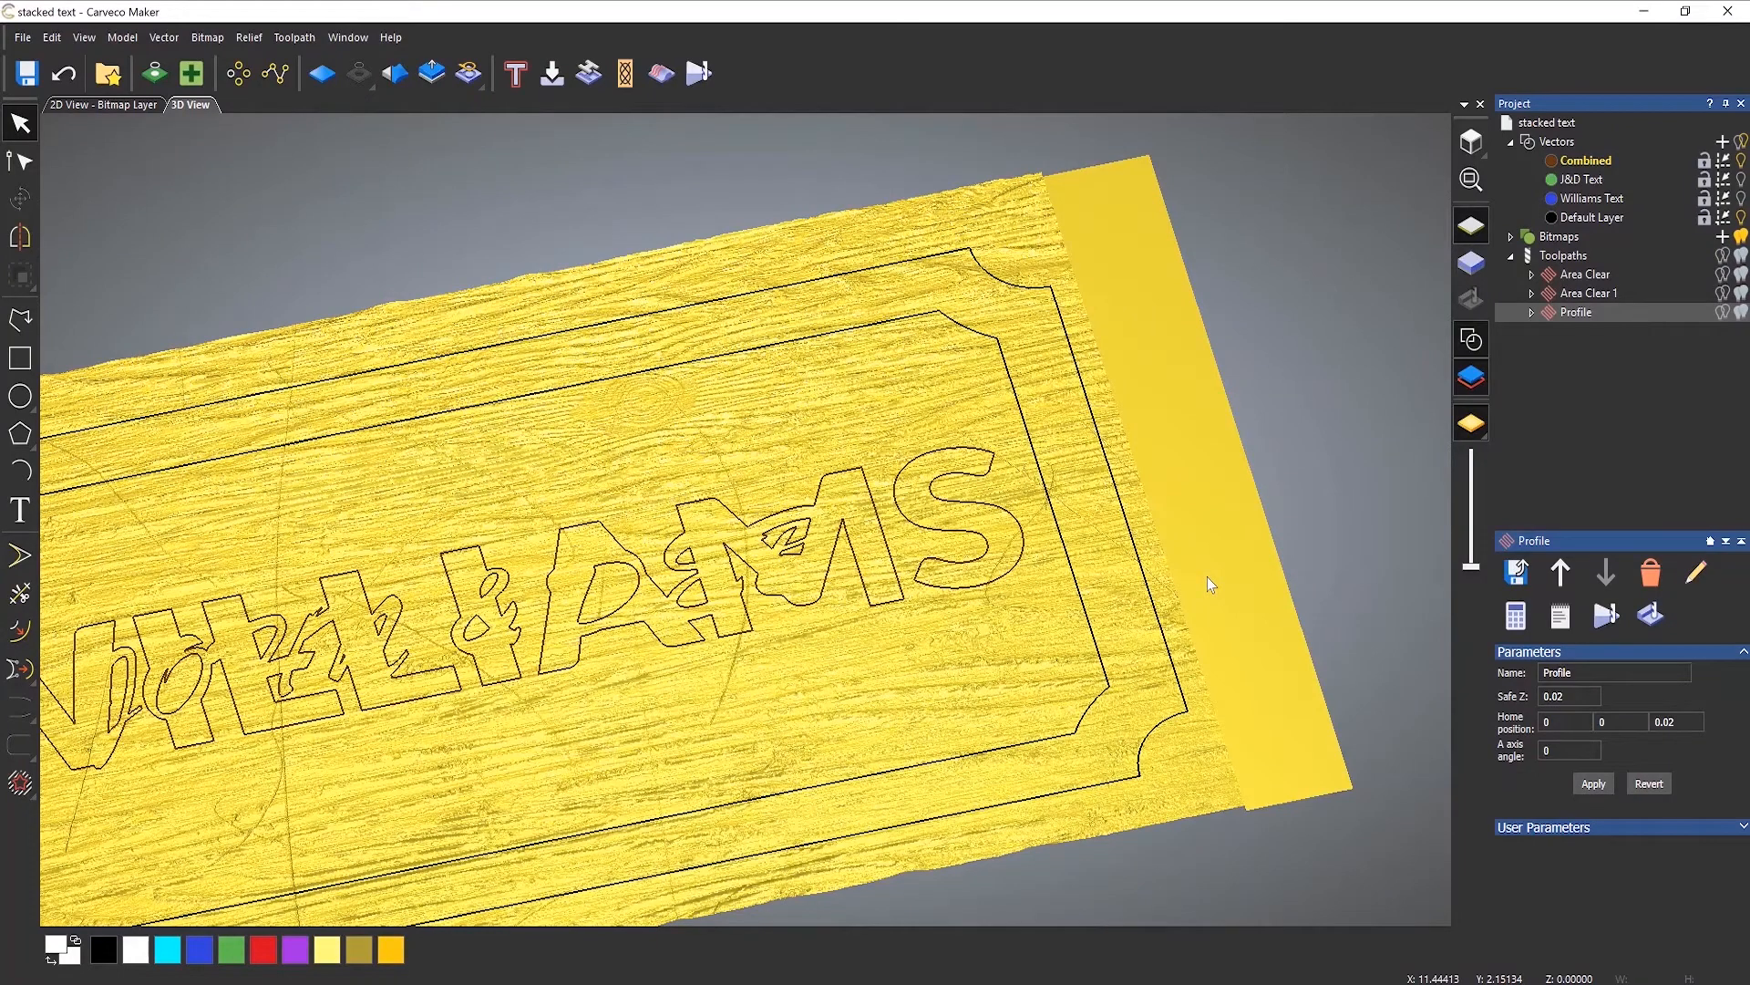
pyautogui.click(1032, 445)
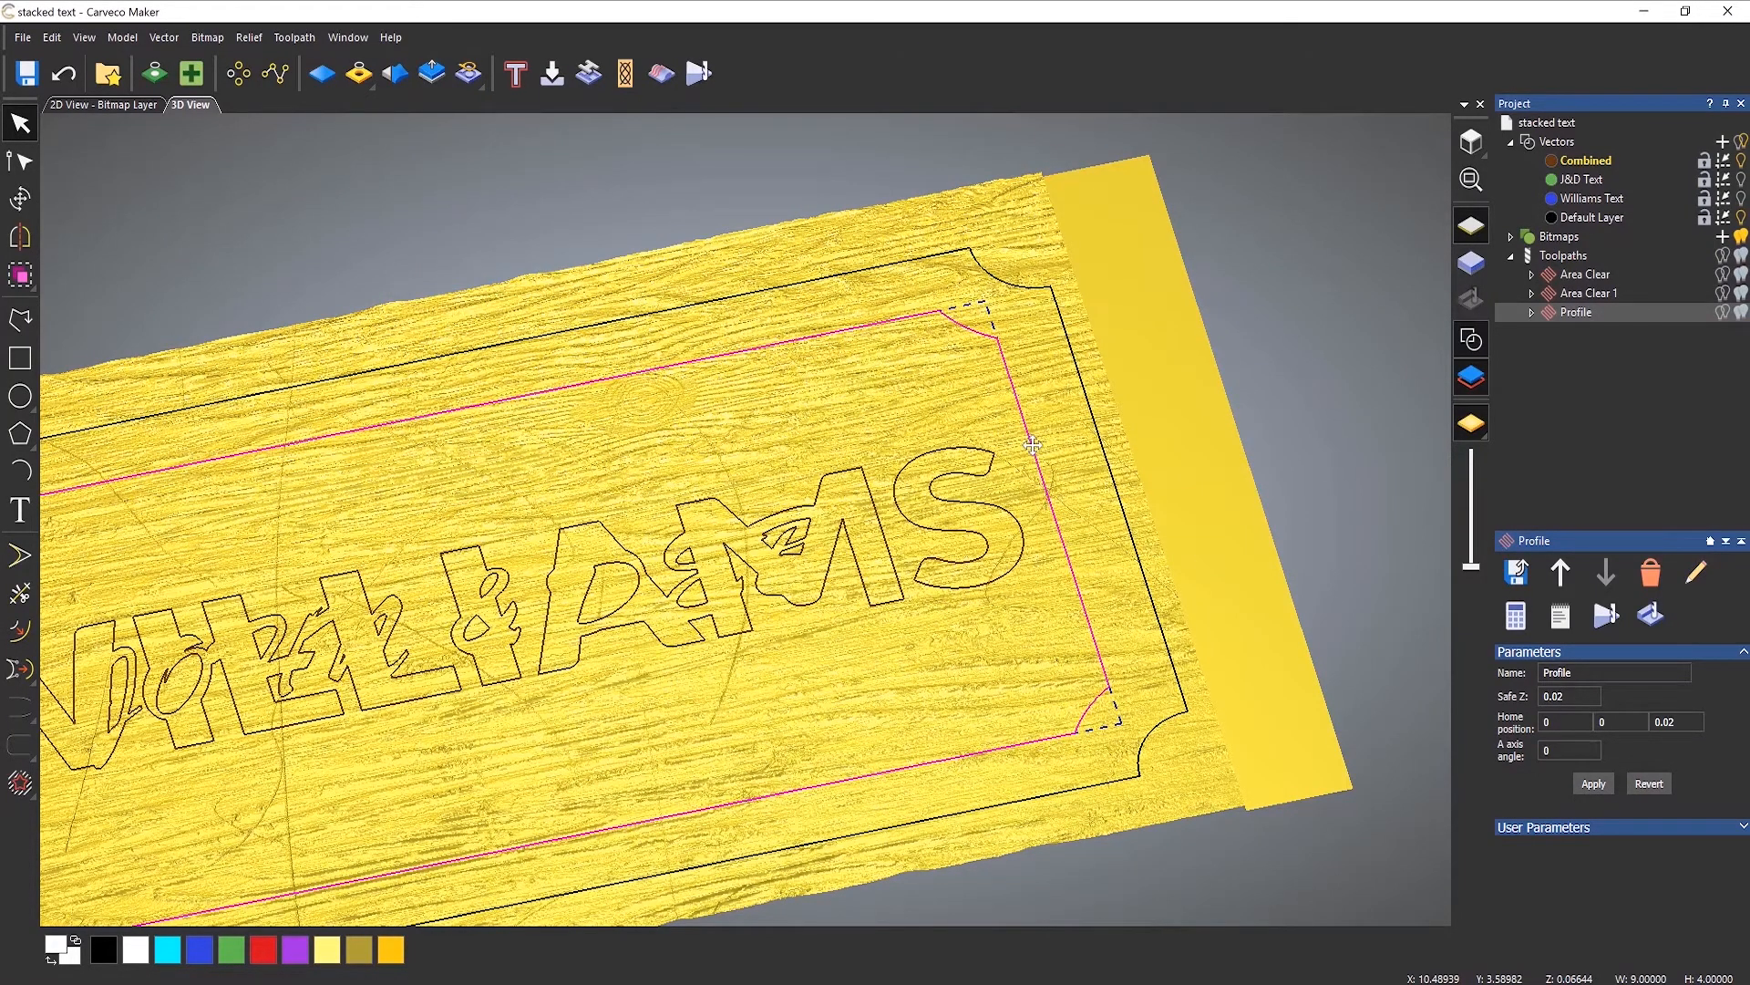
pyautogui.scroll(-5, 1032, 444)
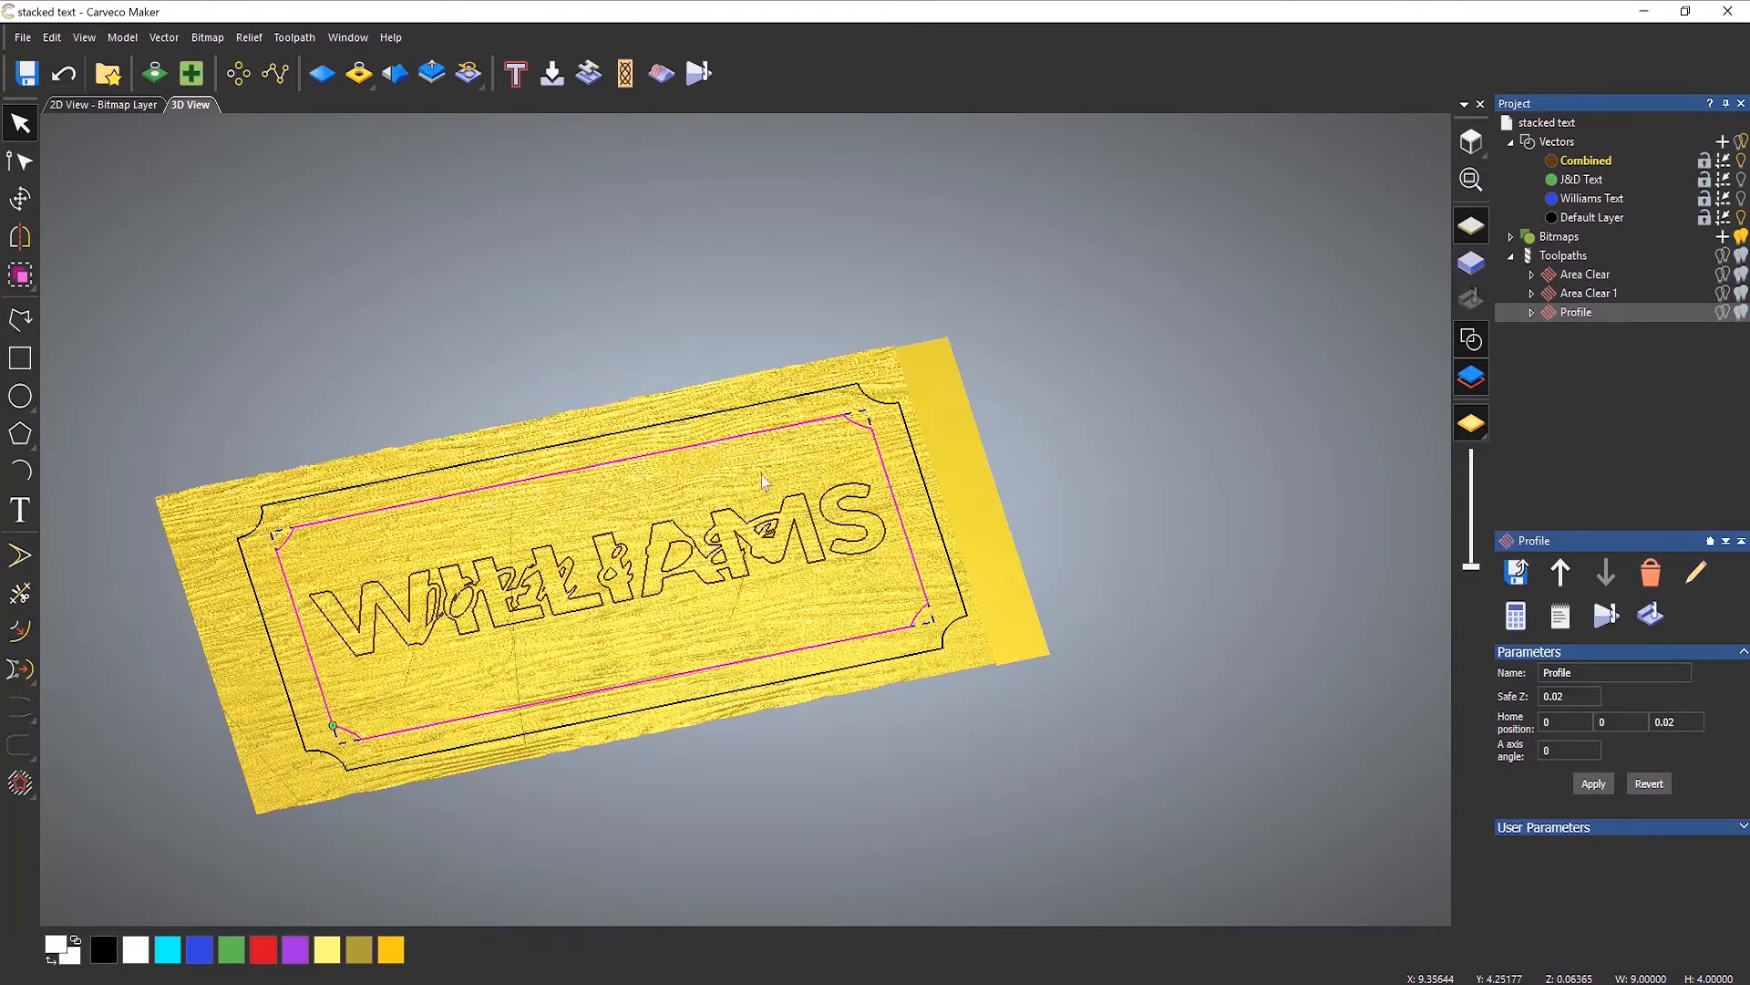
pyautogui.scroll(2, 439, 635)
pyautogui.scroll(1, 438, 635)
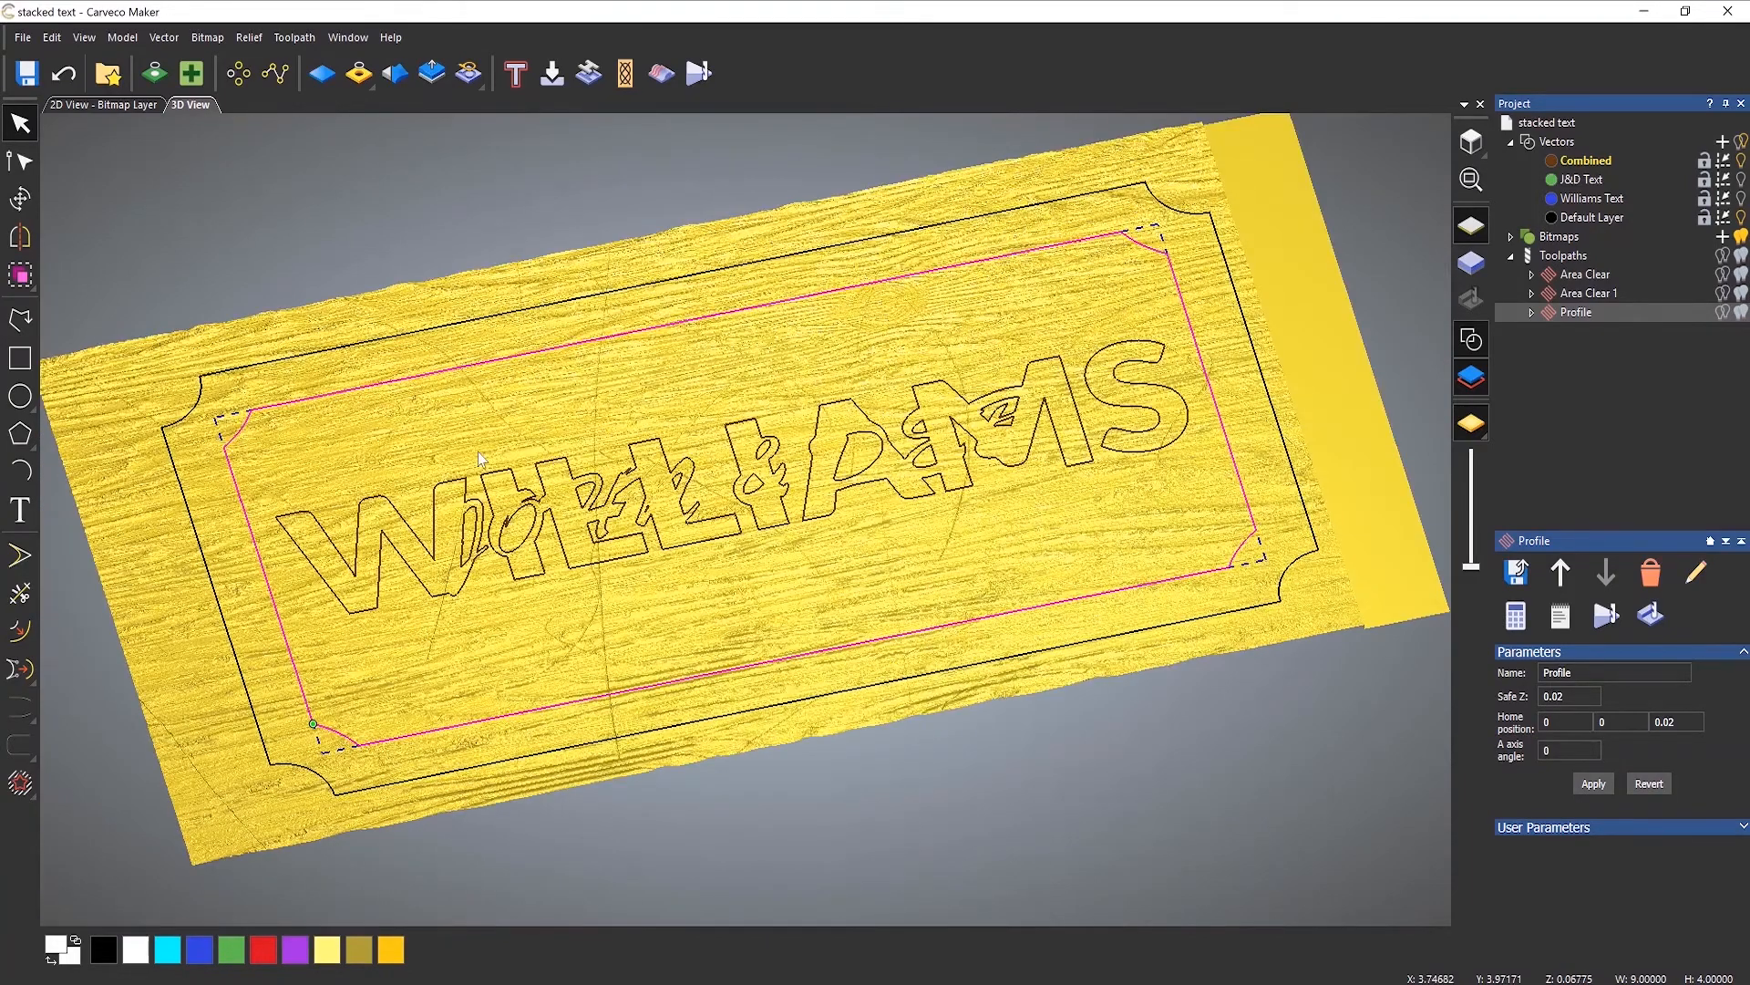
pyautogui.scroll(1, 482, 461)
pyautogui.scroll(1, 729, 460)
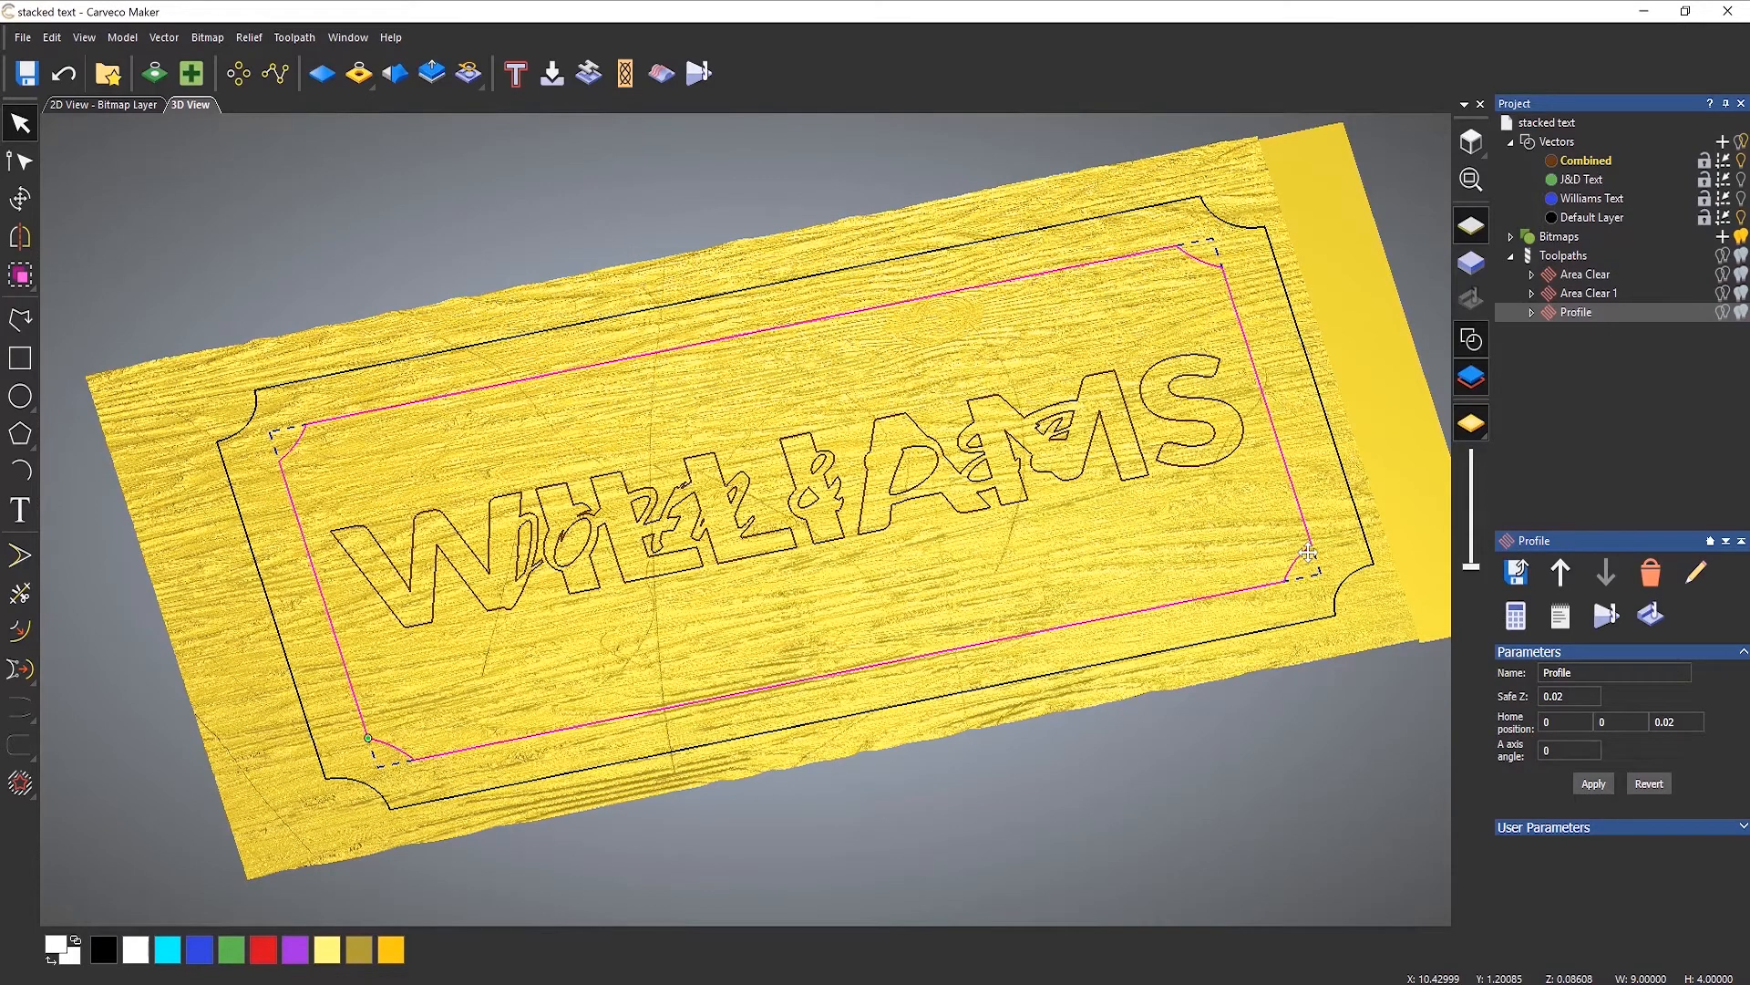
pyautogui.click(1251, 530)
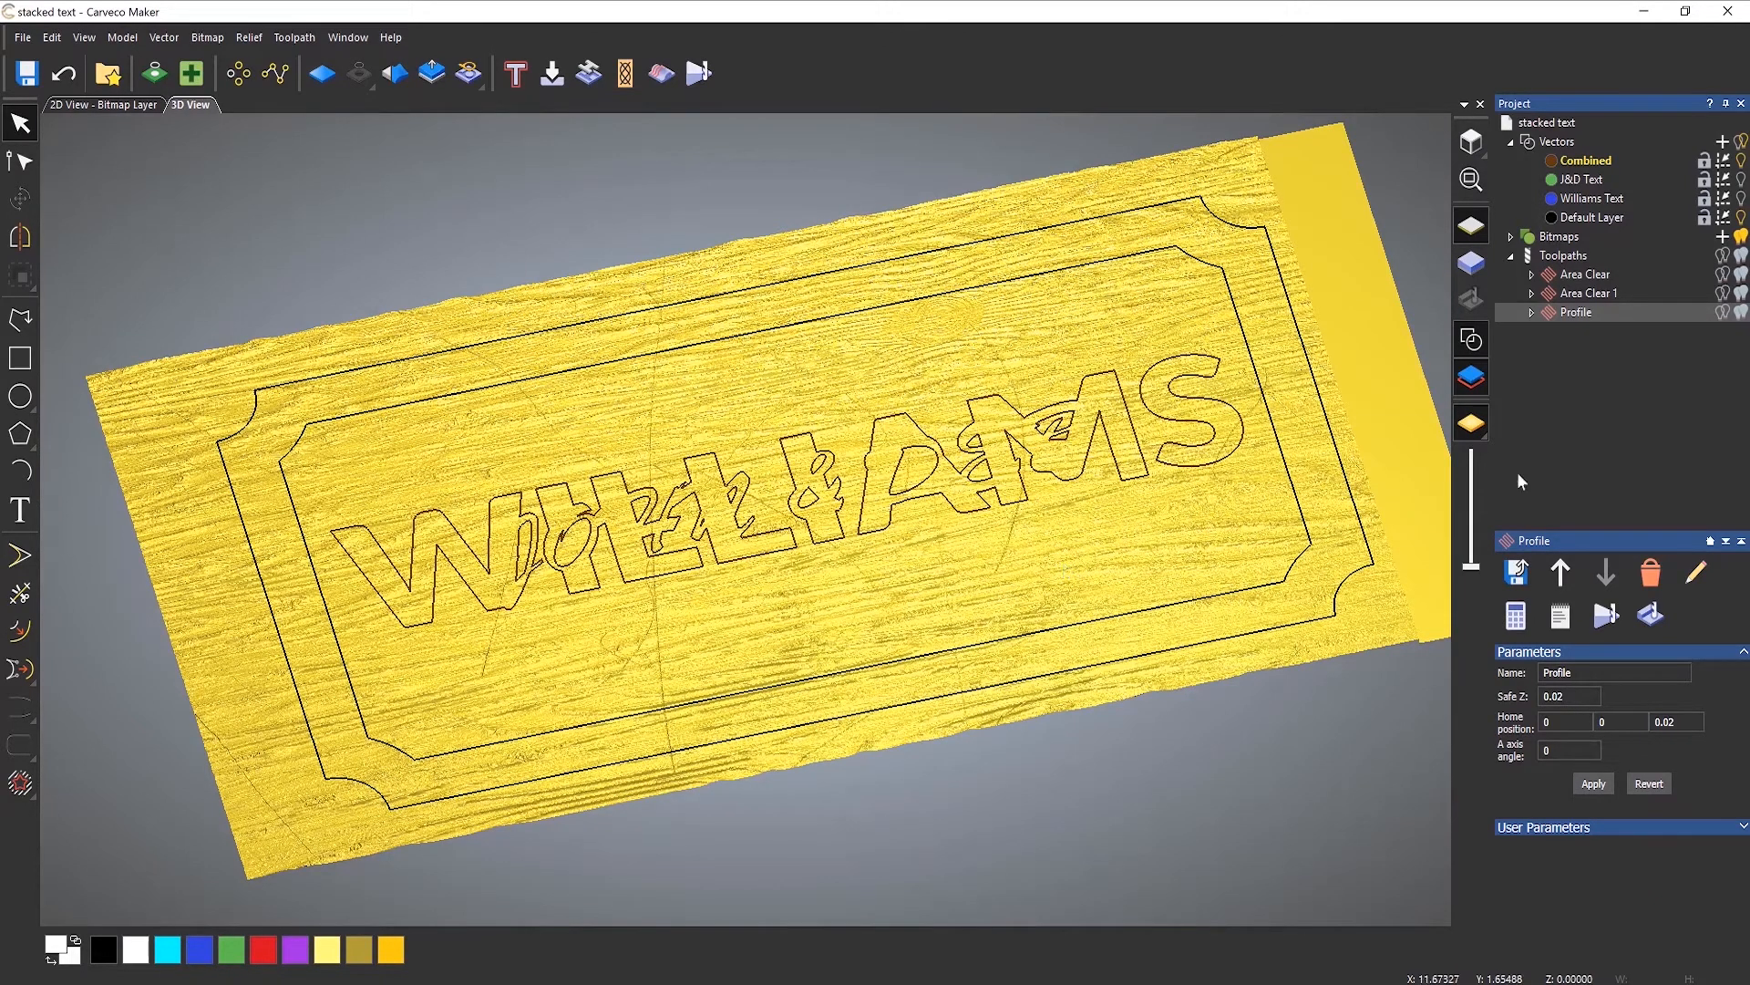
# Show and hide the Area Clear toolpath over the wood relief, and display the Area Clear 1 toolpath.
pyautogui.click(1576, 276)
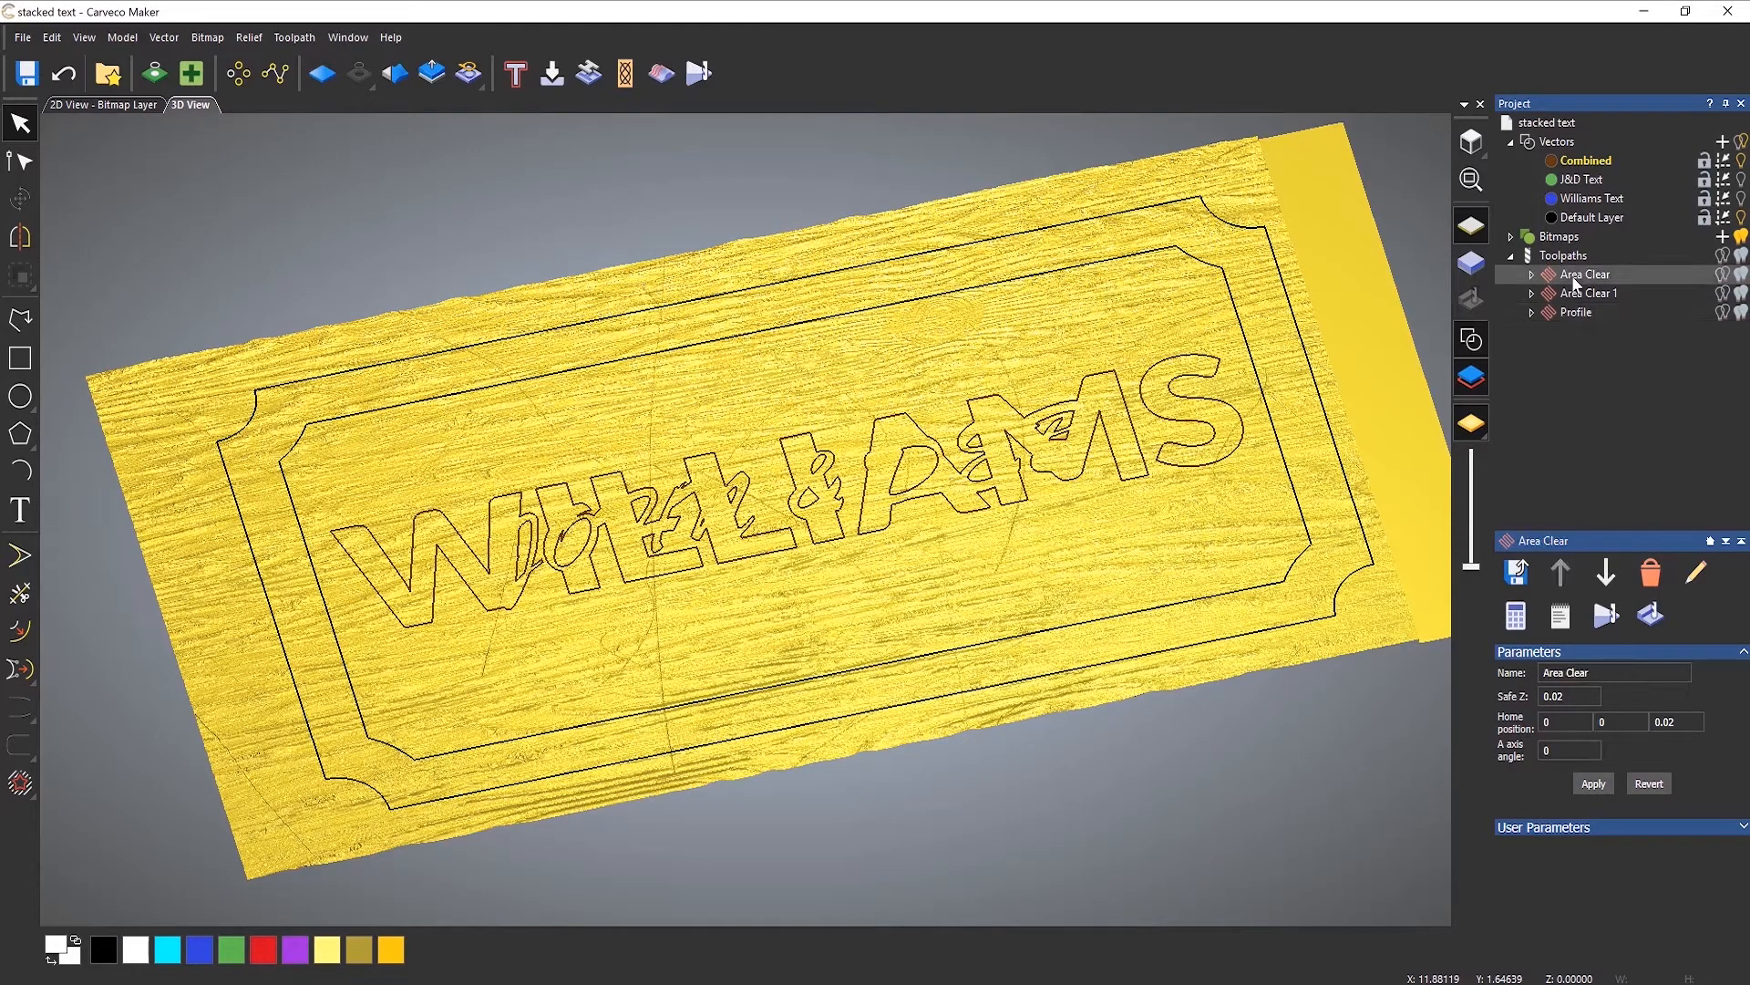
pyautogui.click(1722, 276)
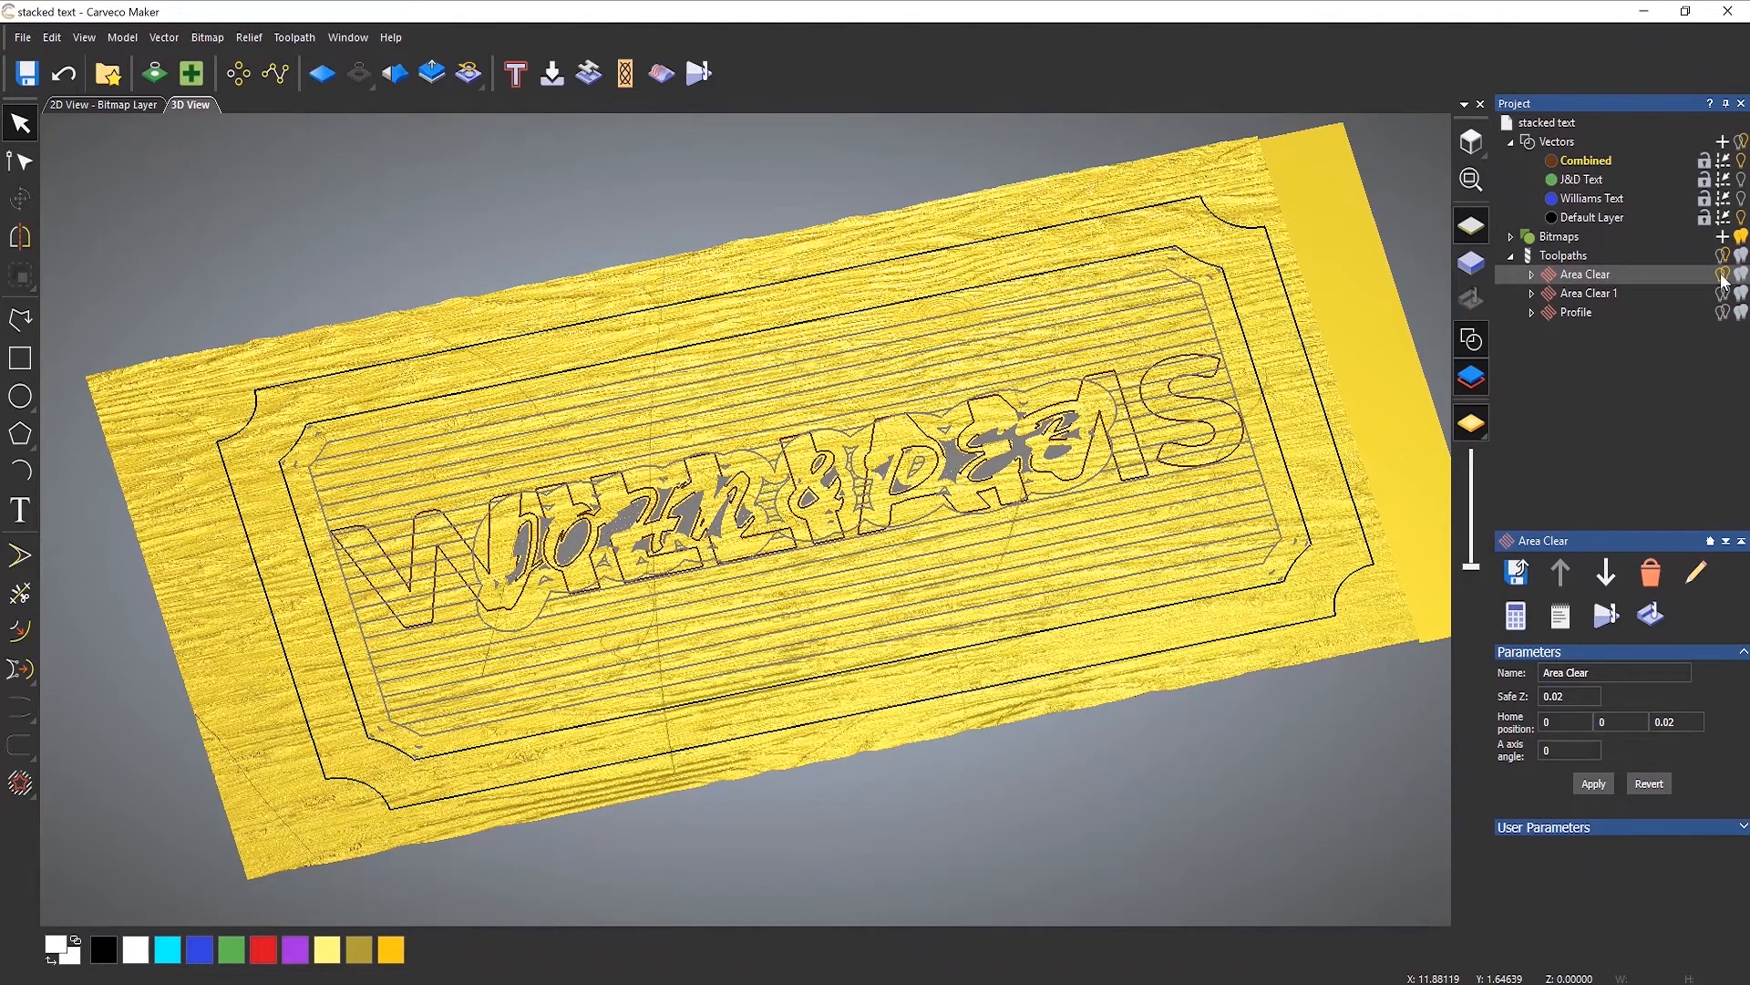
pyautogui.click(1722, 276)
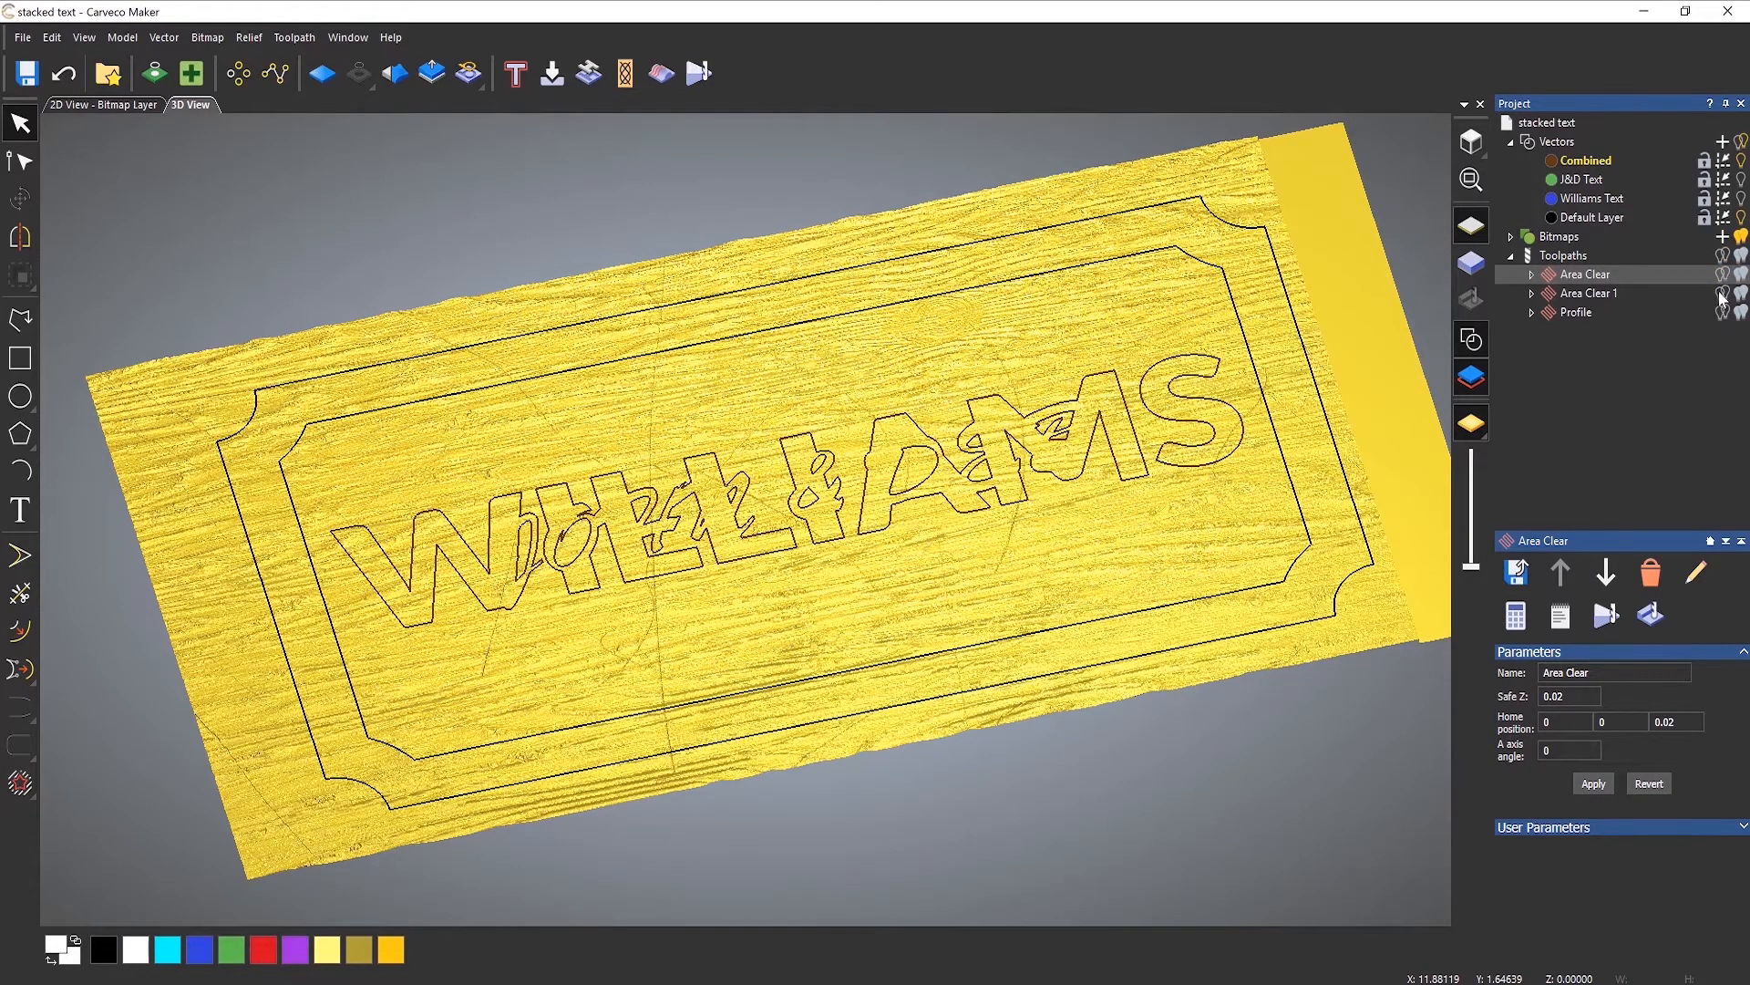
pyautogui.click(1722, 294)
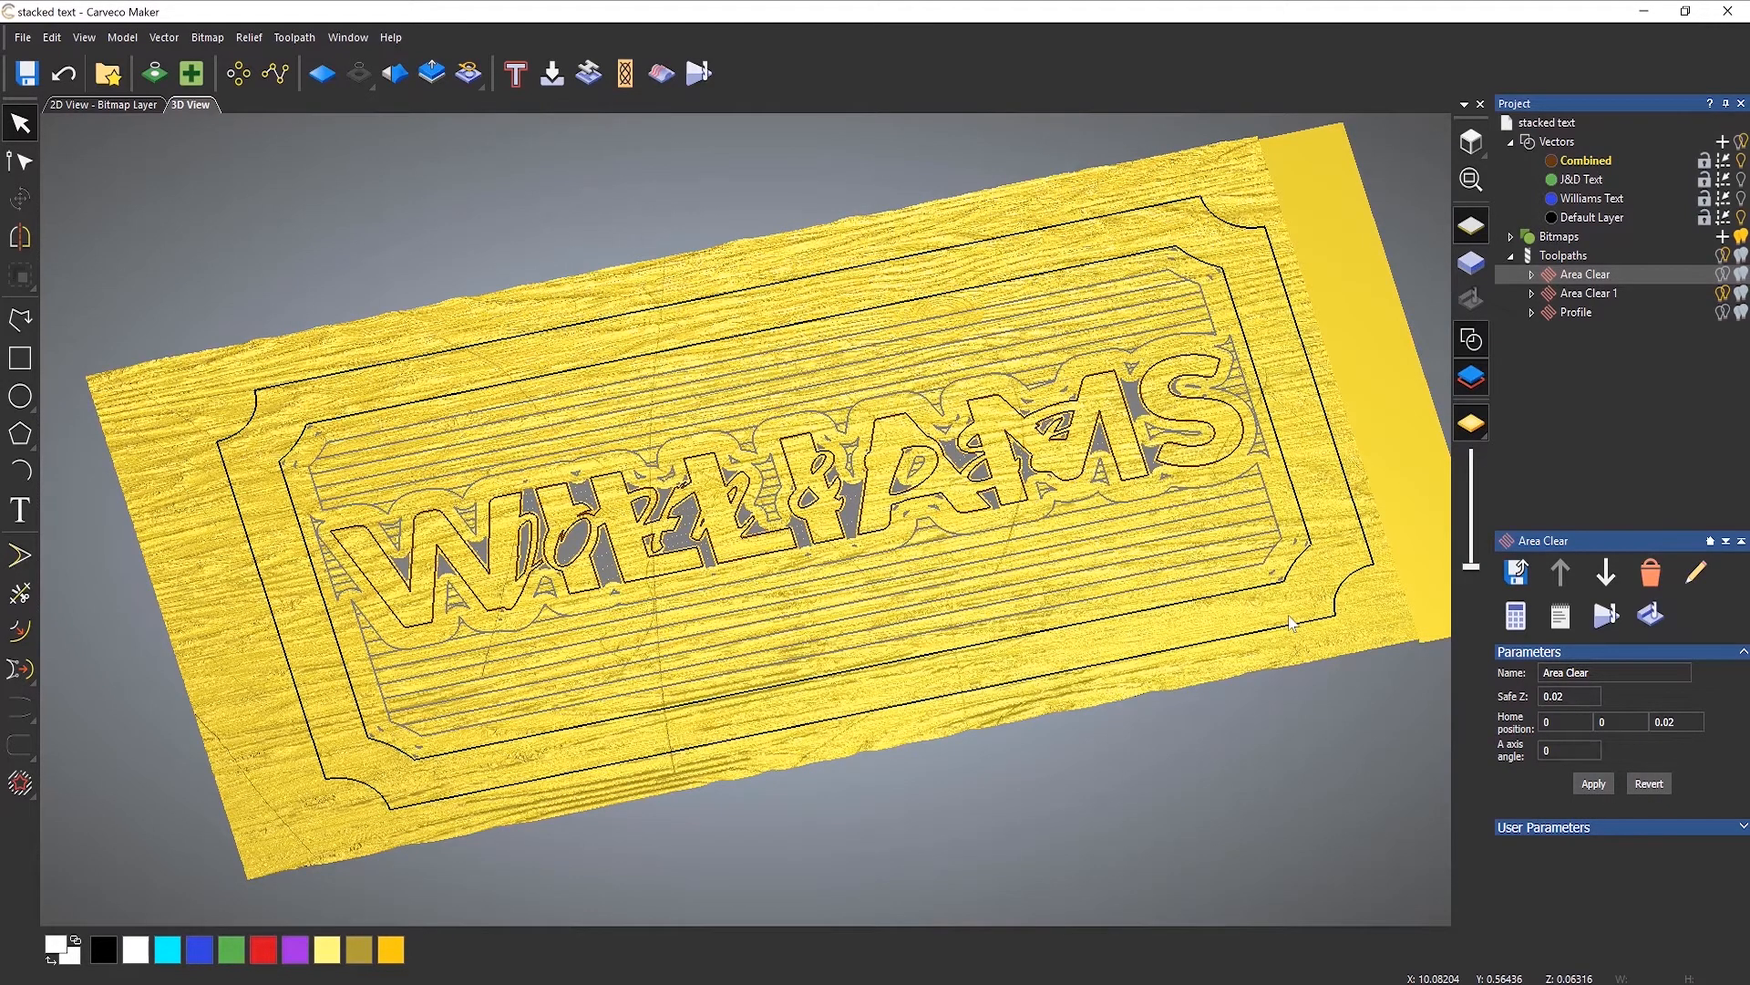
# Change the Area Clear 1 toolpath's finish depth to 0.4 inches and recalculate it.
pyautogui.click(1309, 546)
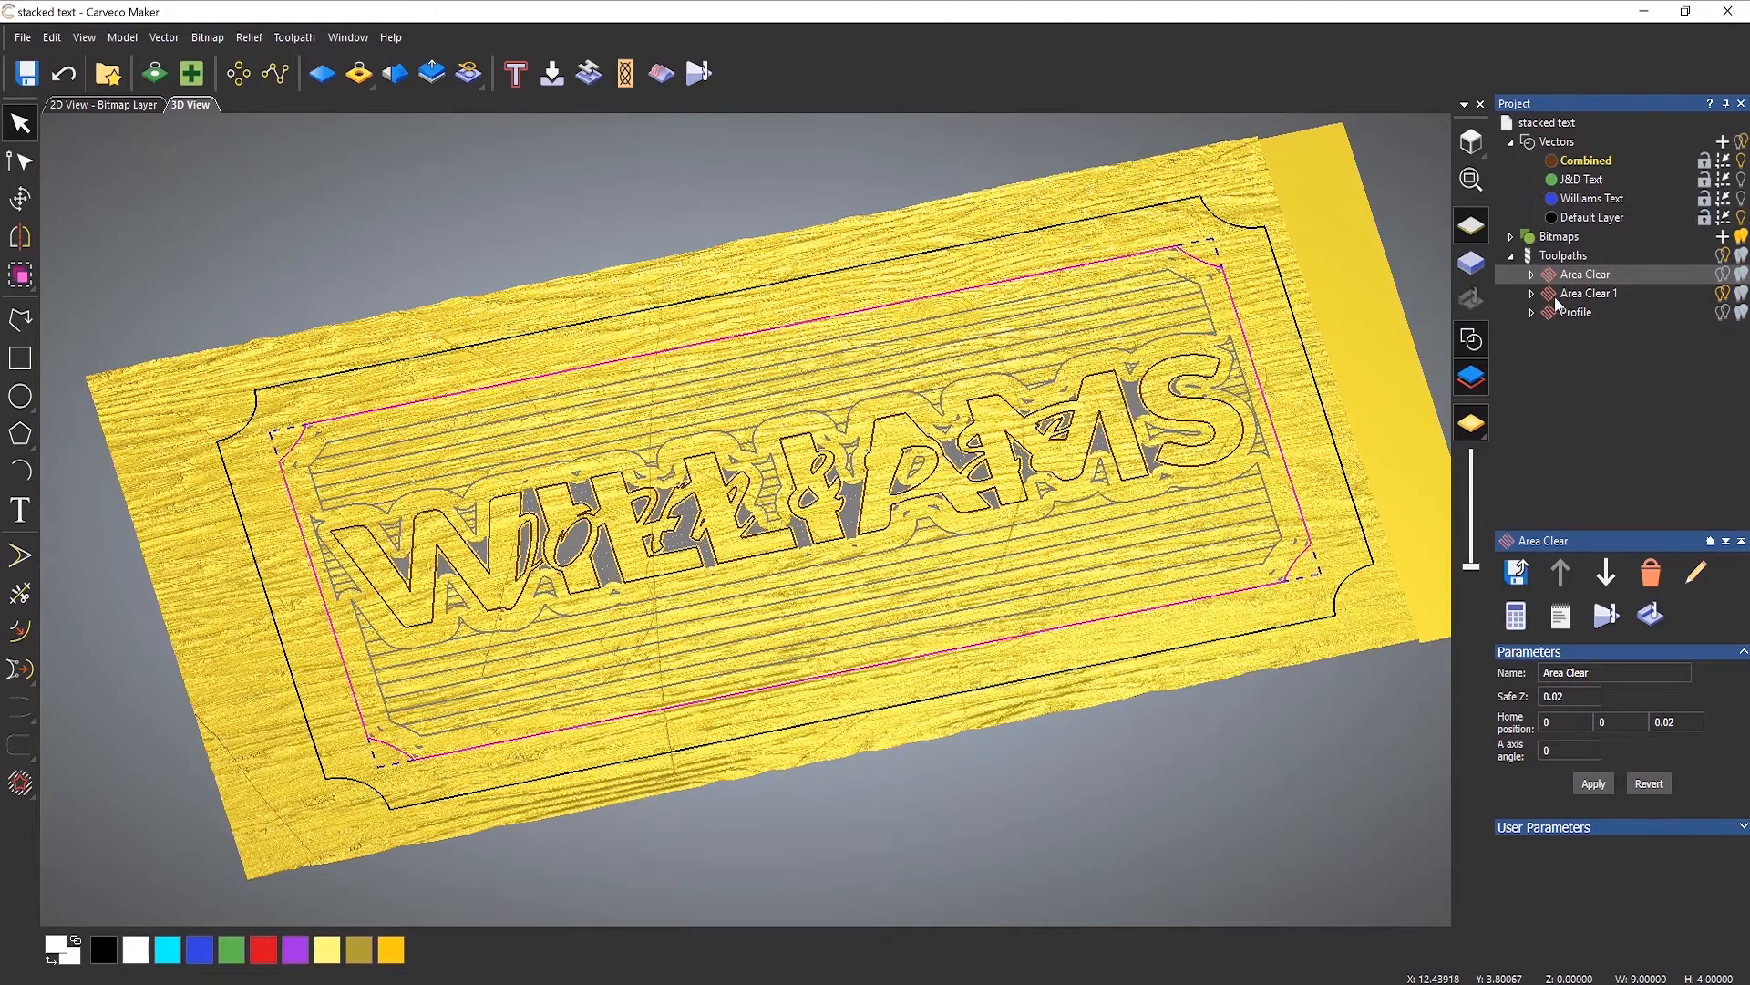
pyautogui.doubleClick(1566, 294)
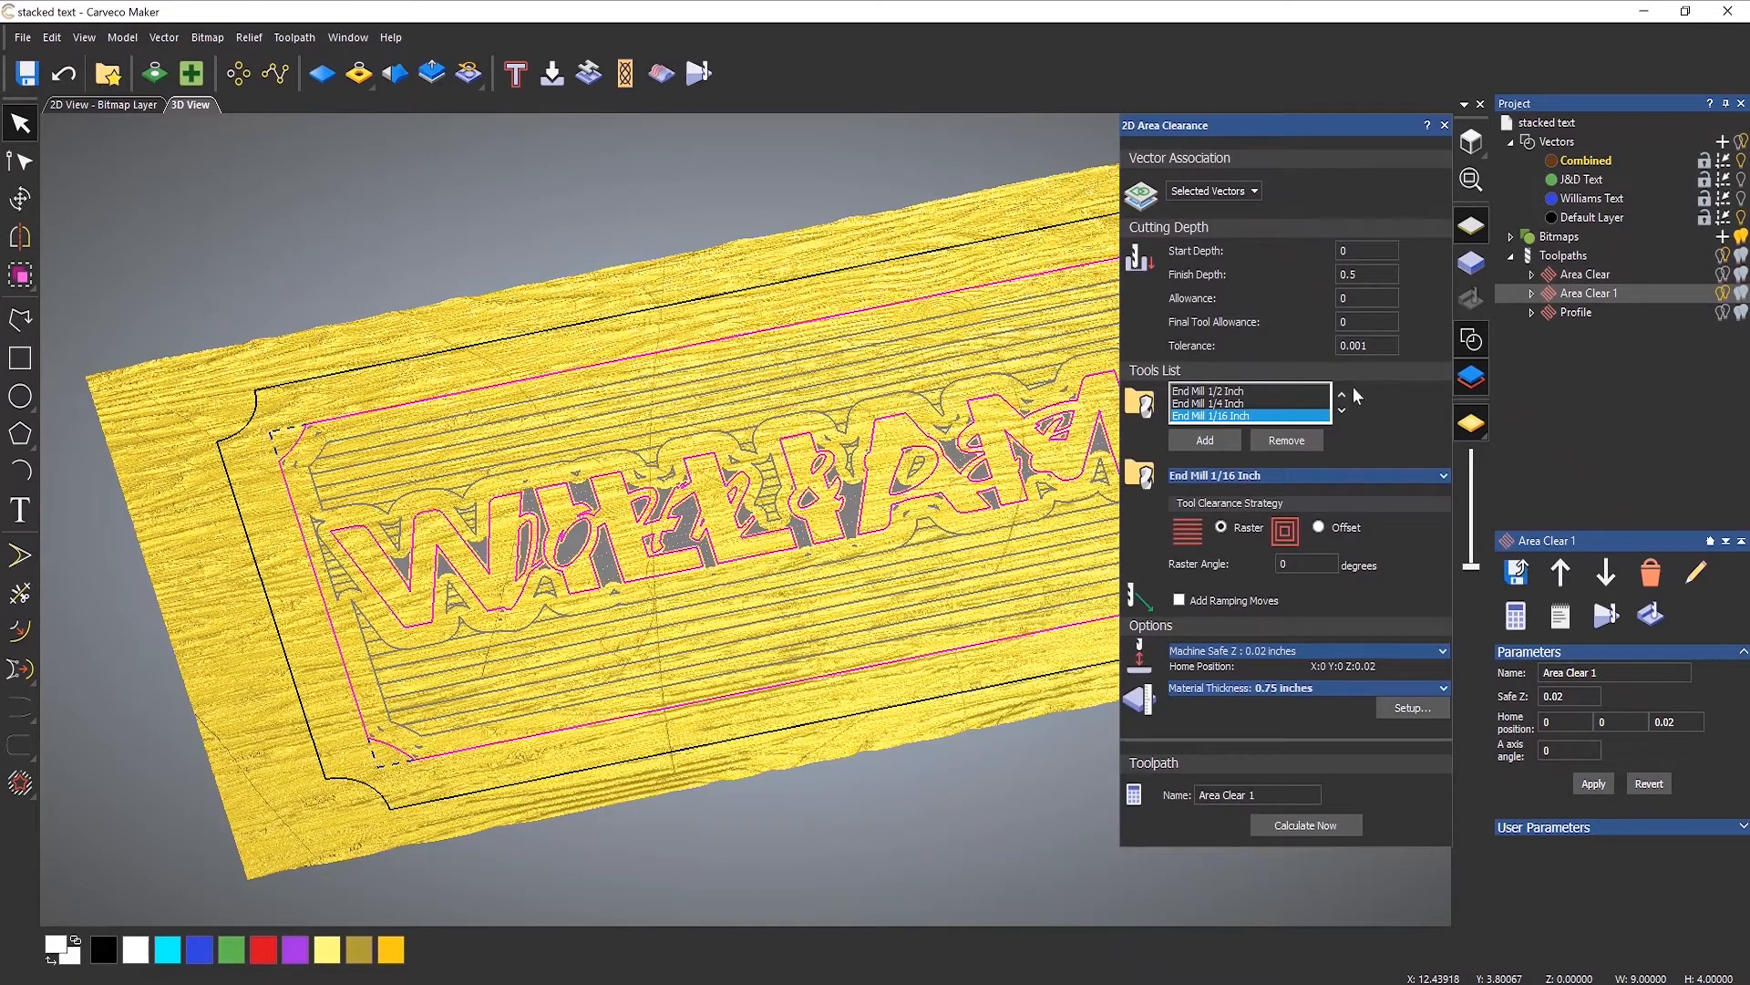
pyautogui.click(1363, 275)
pyautogui.click(1364, 275)
pyautogui.press('BackSpace')
pyautogui.write('4')
pyautogui.click(1298, 832)
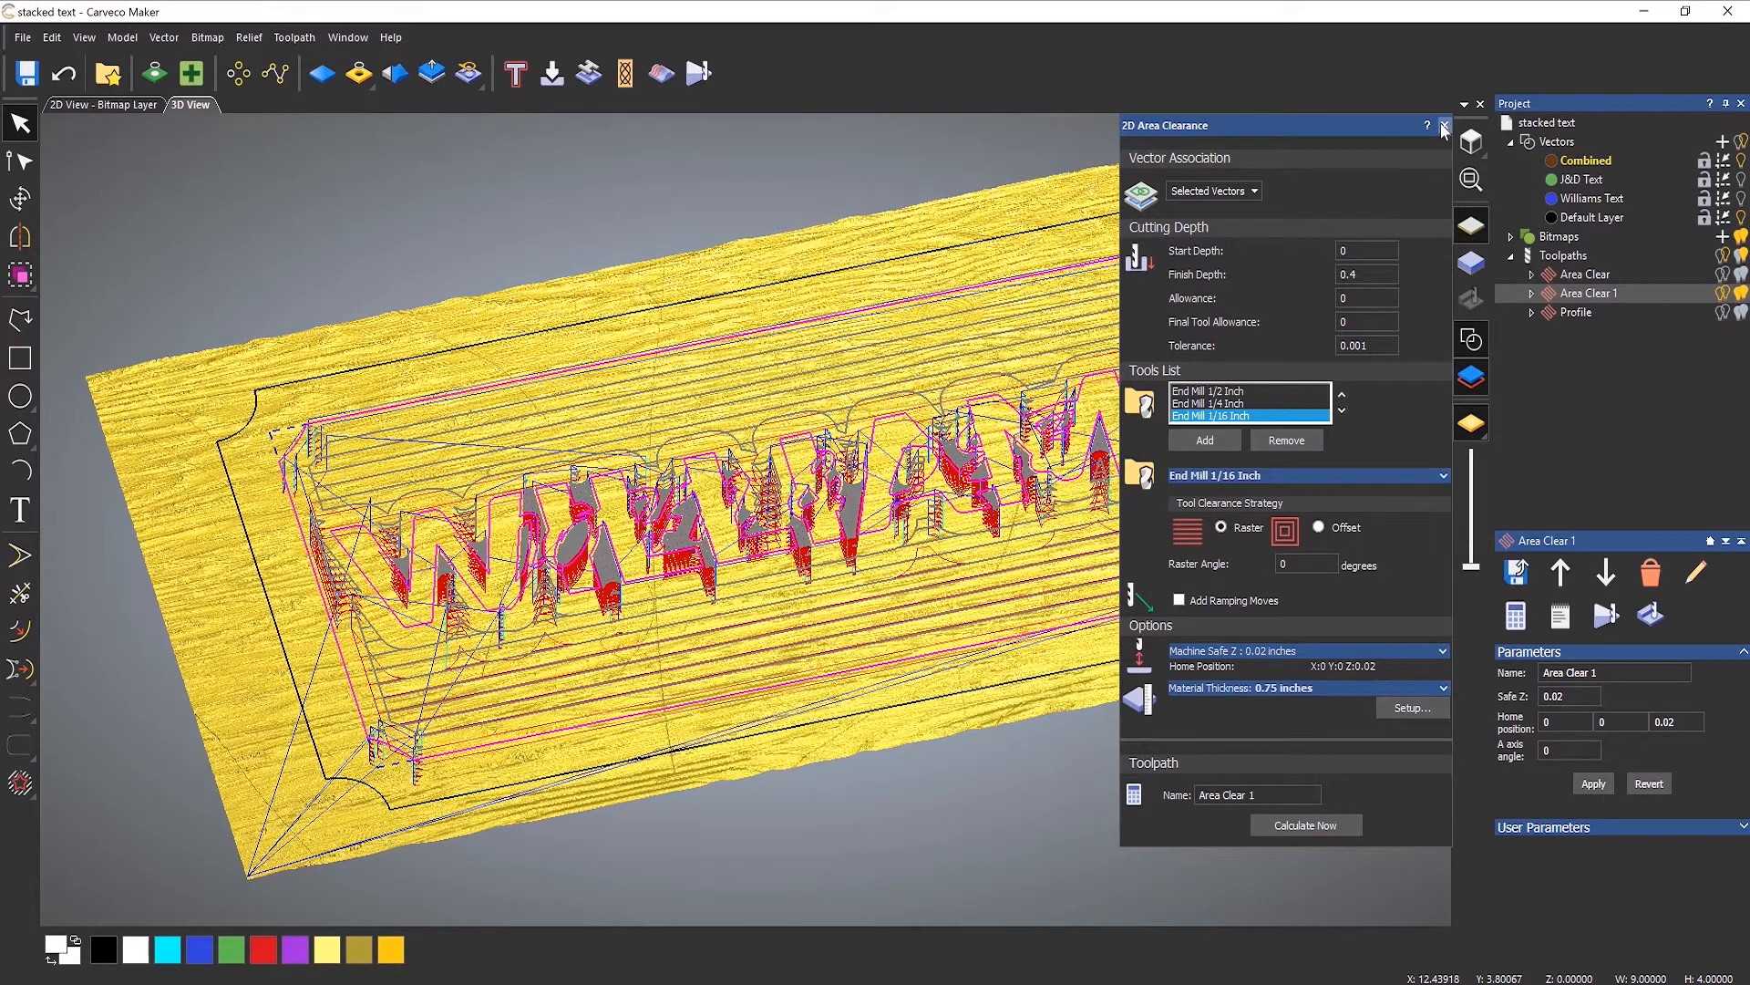
pyautogui.click(1444, 126)
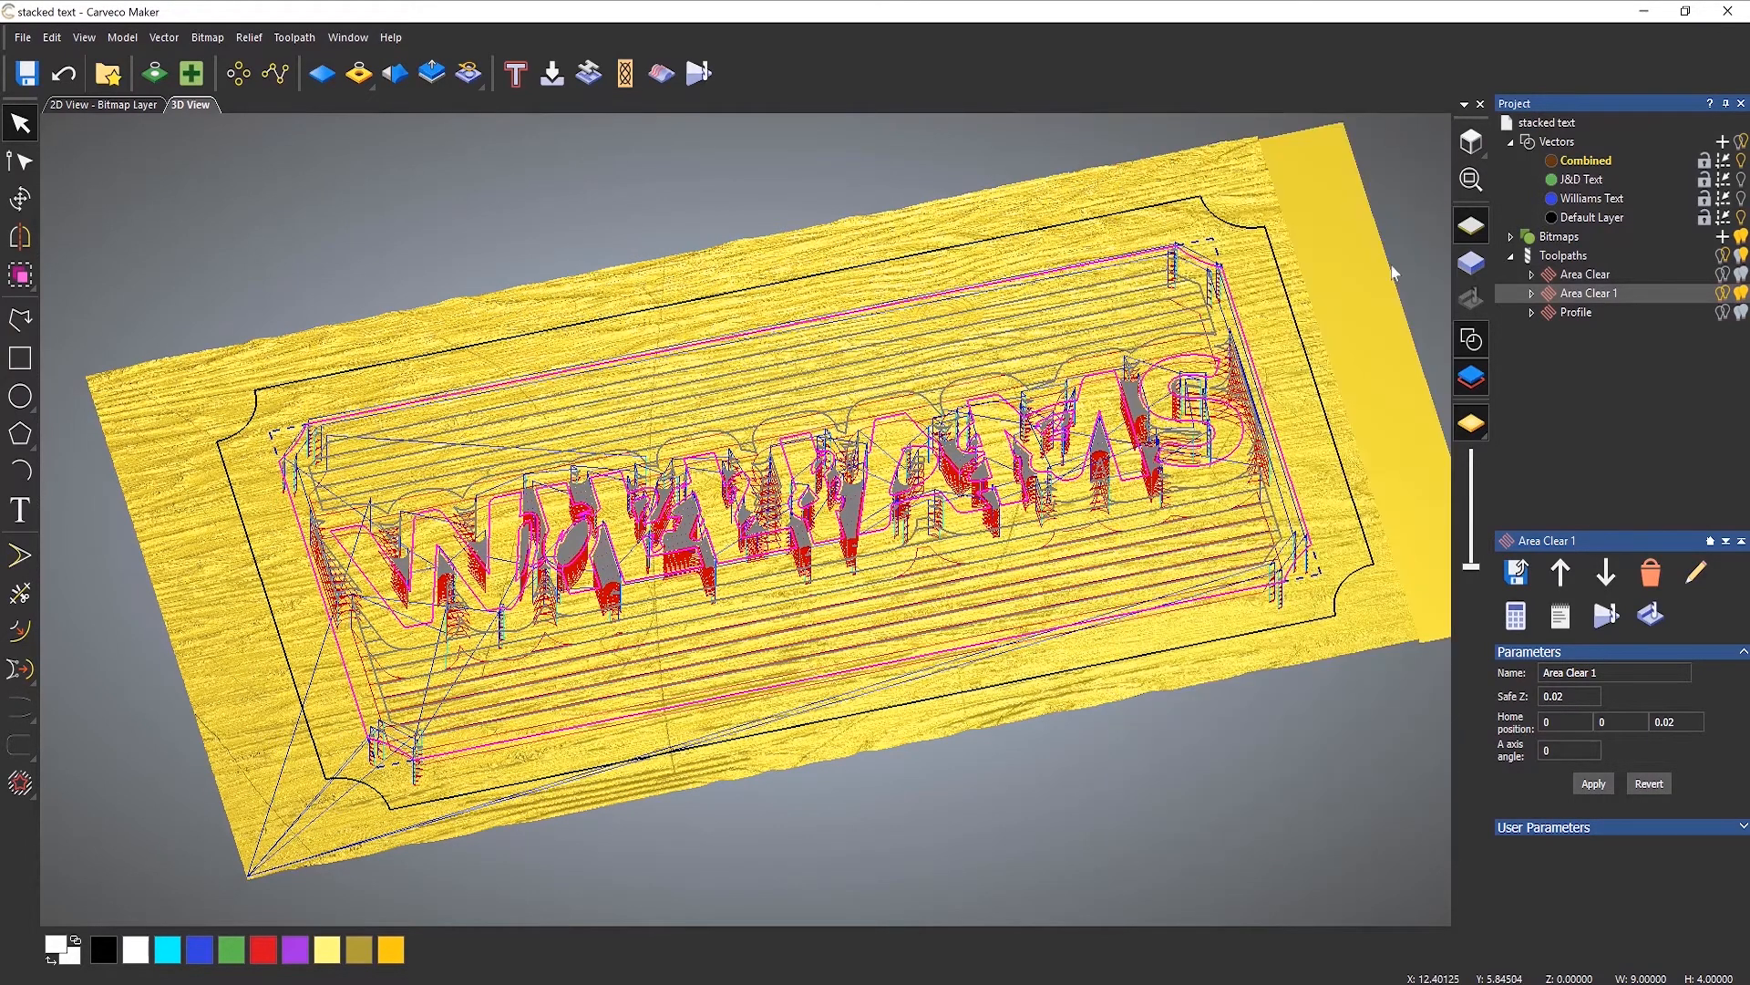
# Hide the Area Clear 1 toolpath display and simulate all toolpaths on the sign.
pyautogui.click(1722, 292)
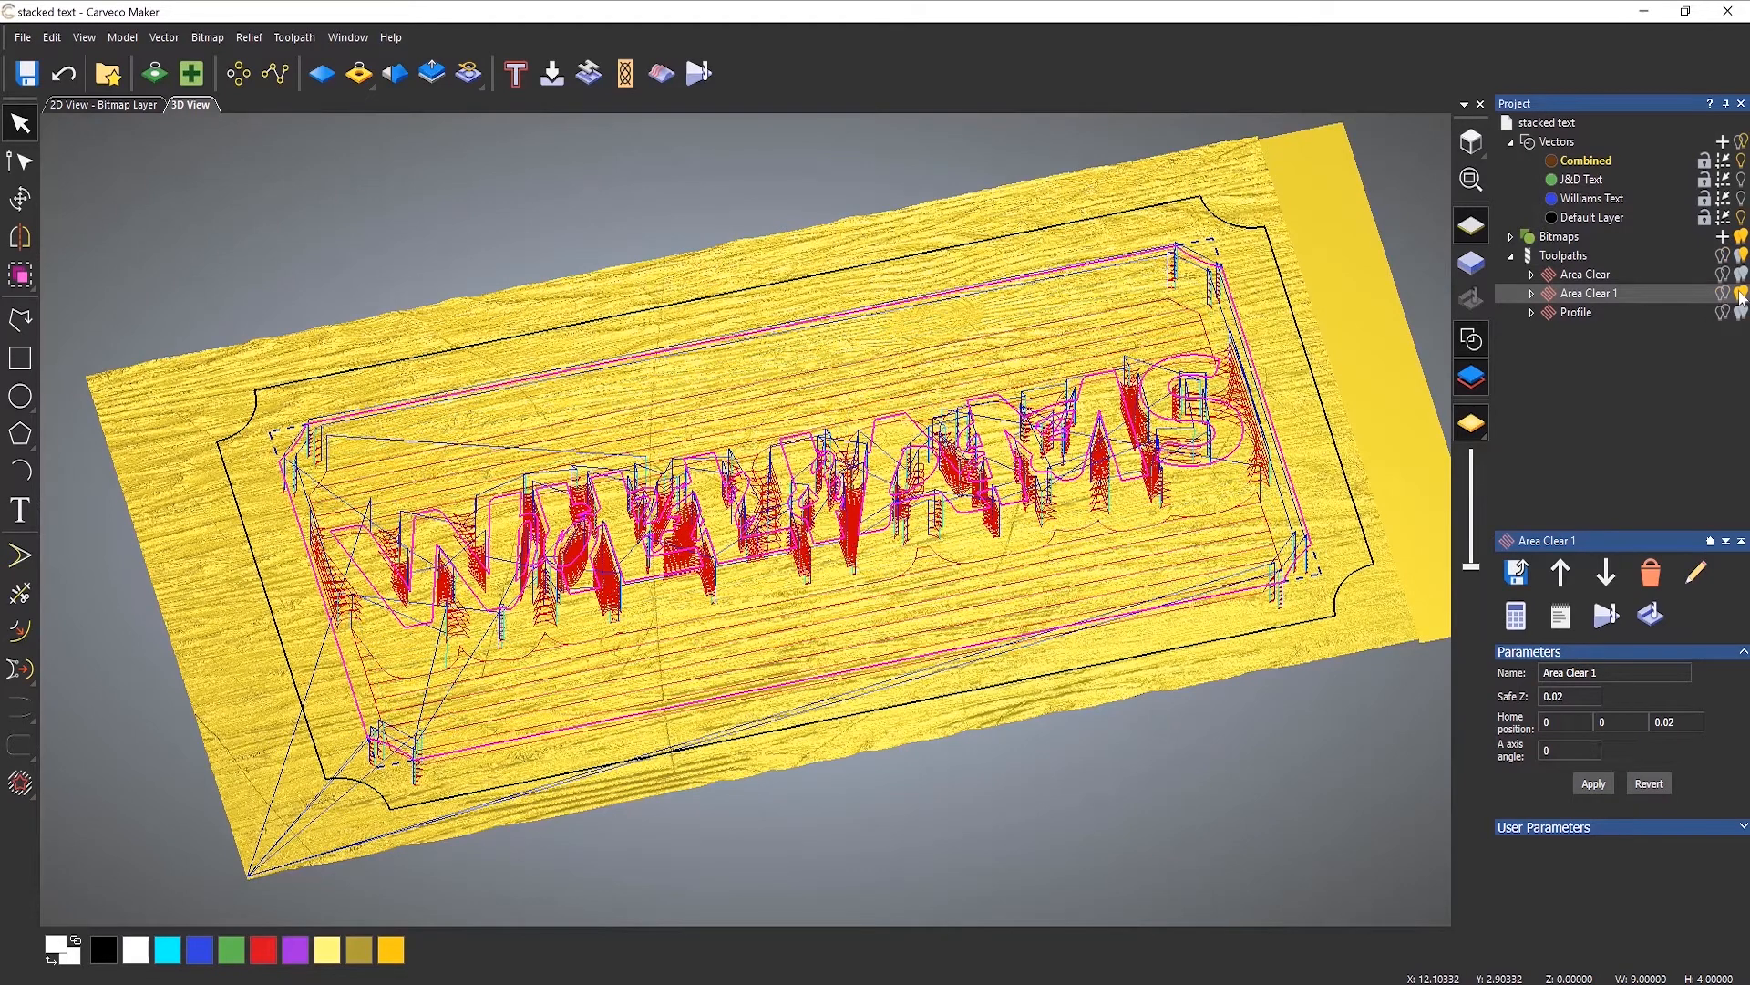
pyautogui.click(1741, 293)
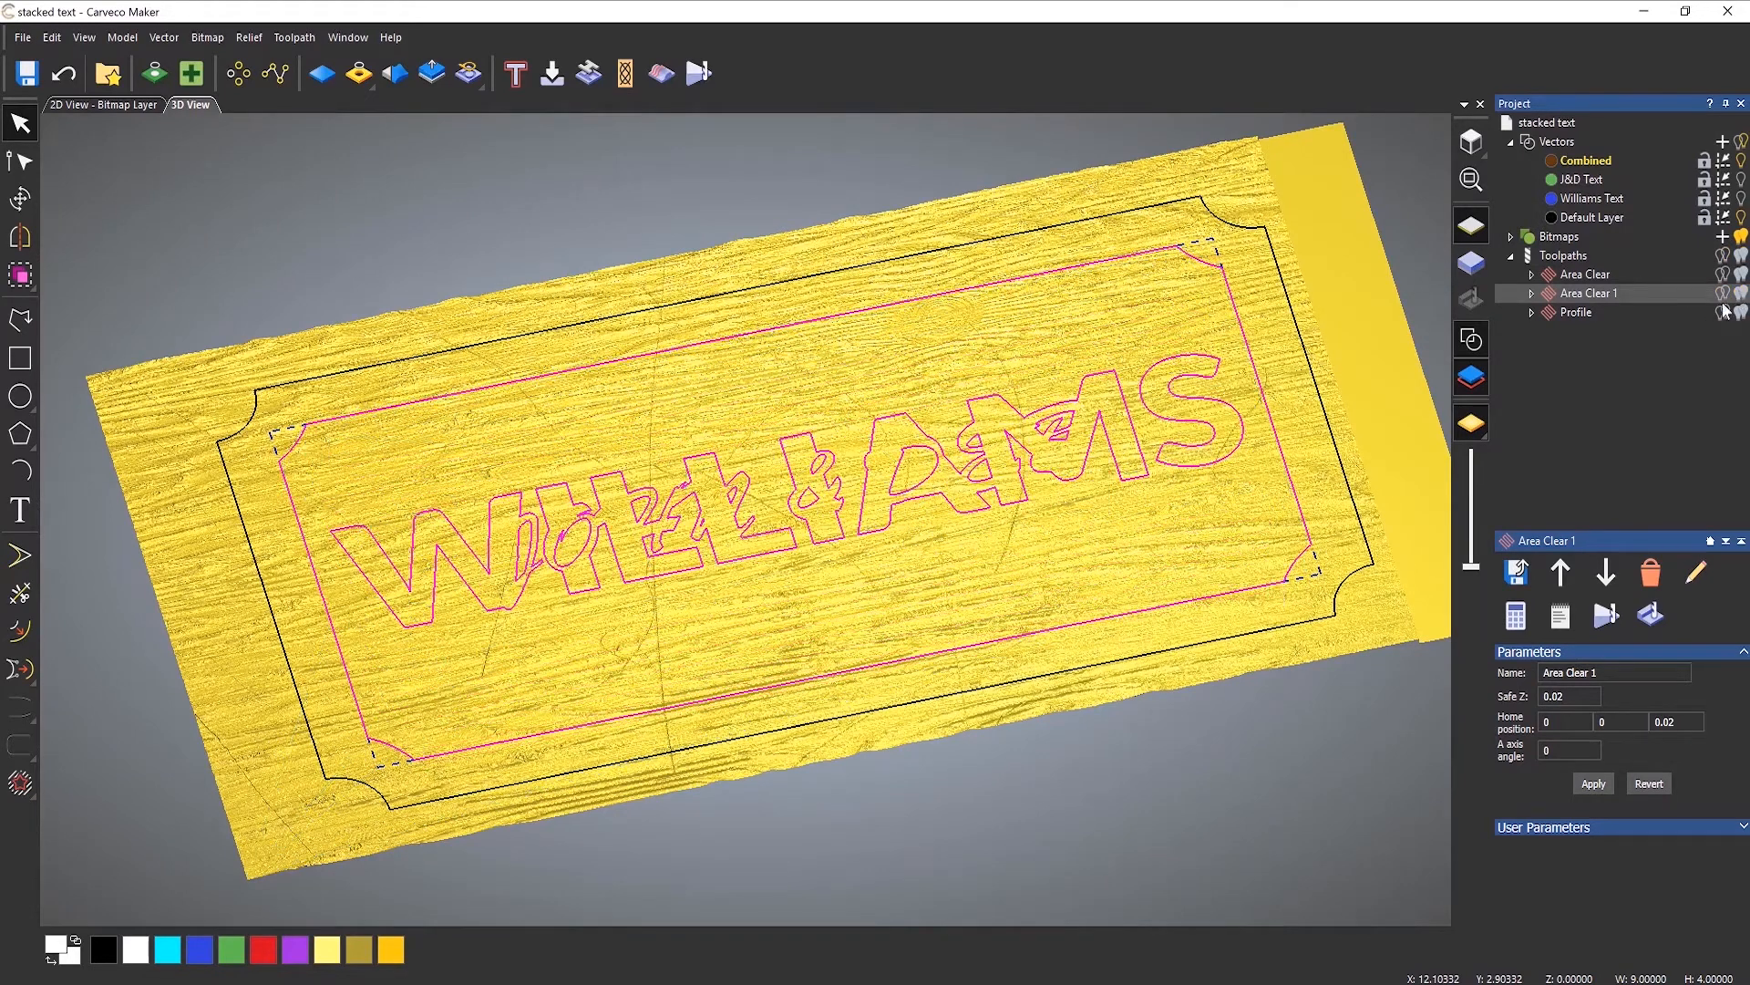
pyautogui.rightClick(1575, 259)
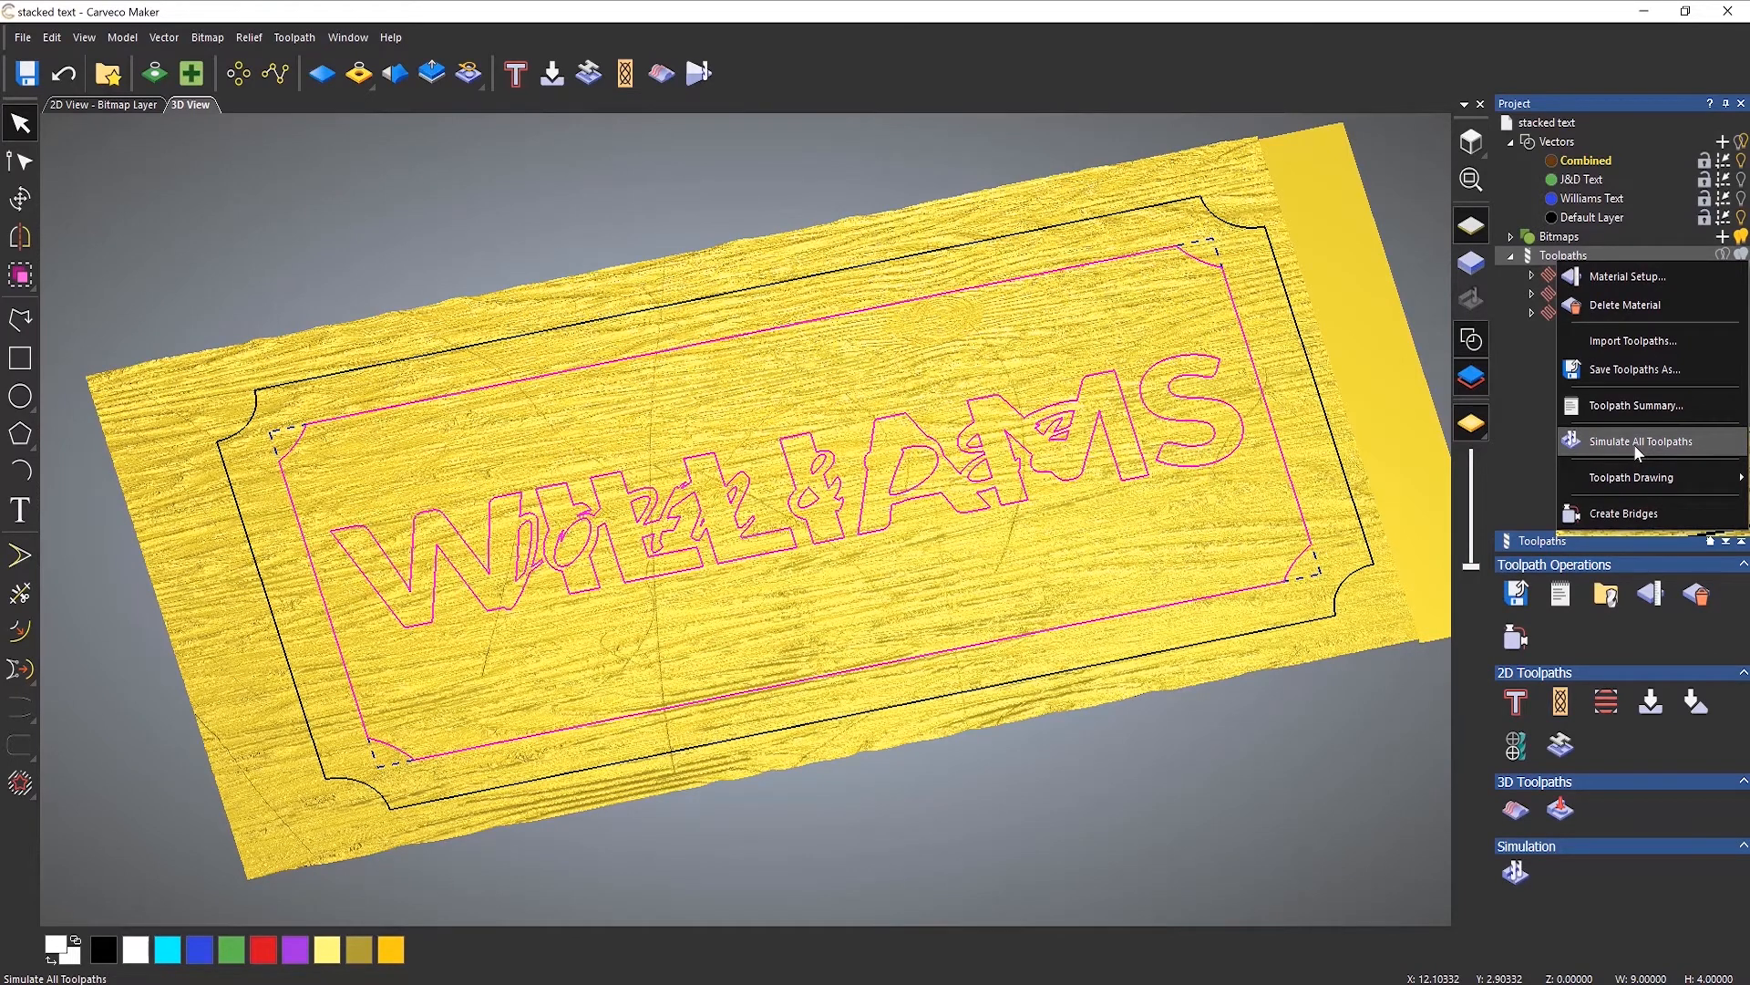
pyautogui.click(1634, 441)
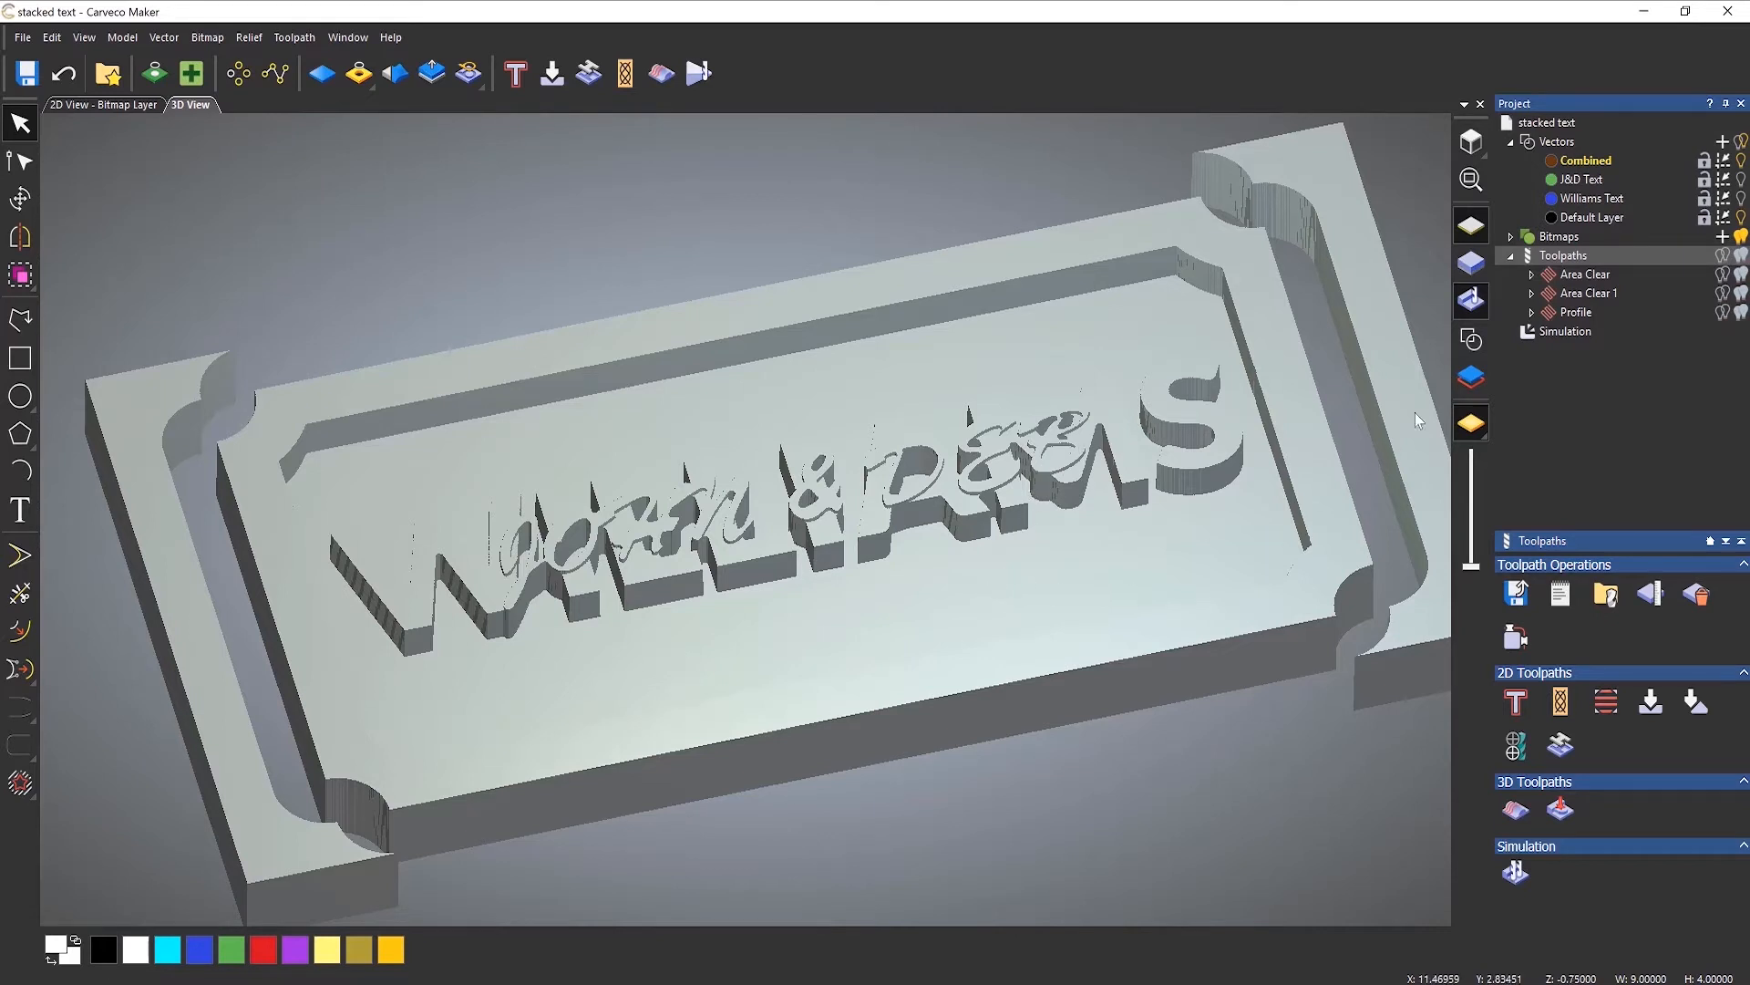
# Delete the simulation and display the vectors and material block around the wood relief, viewed at an angle.
pyautogui.rightClick(1560, 332)
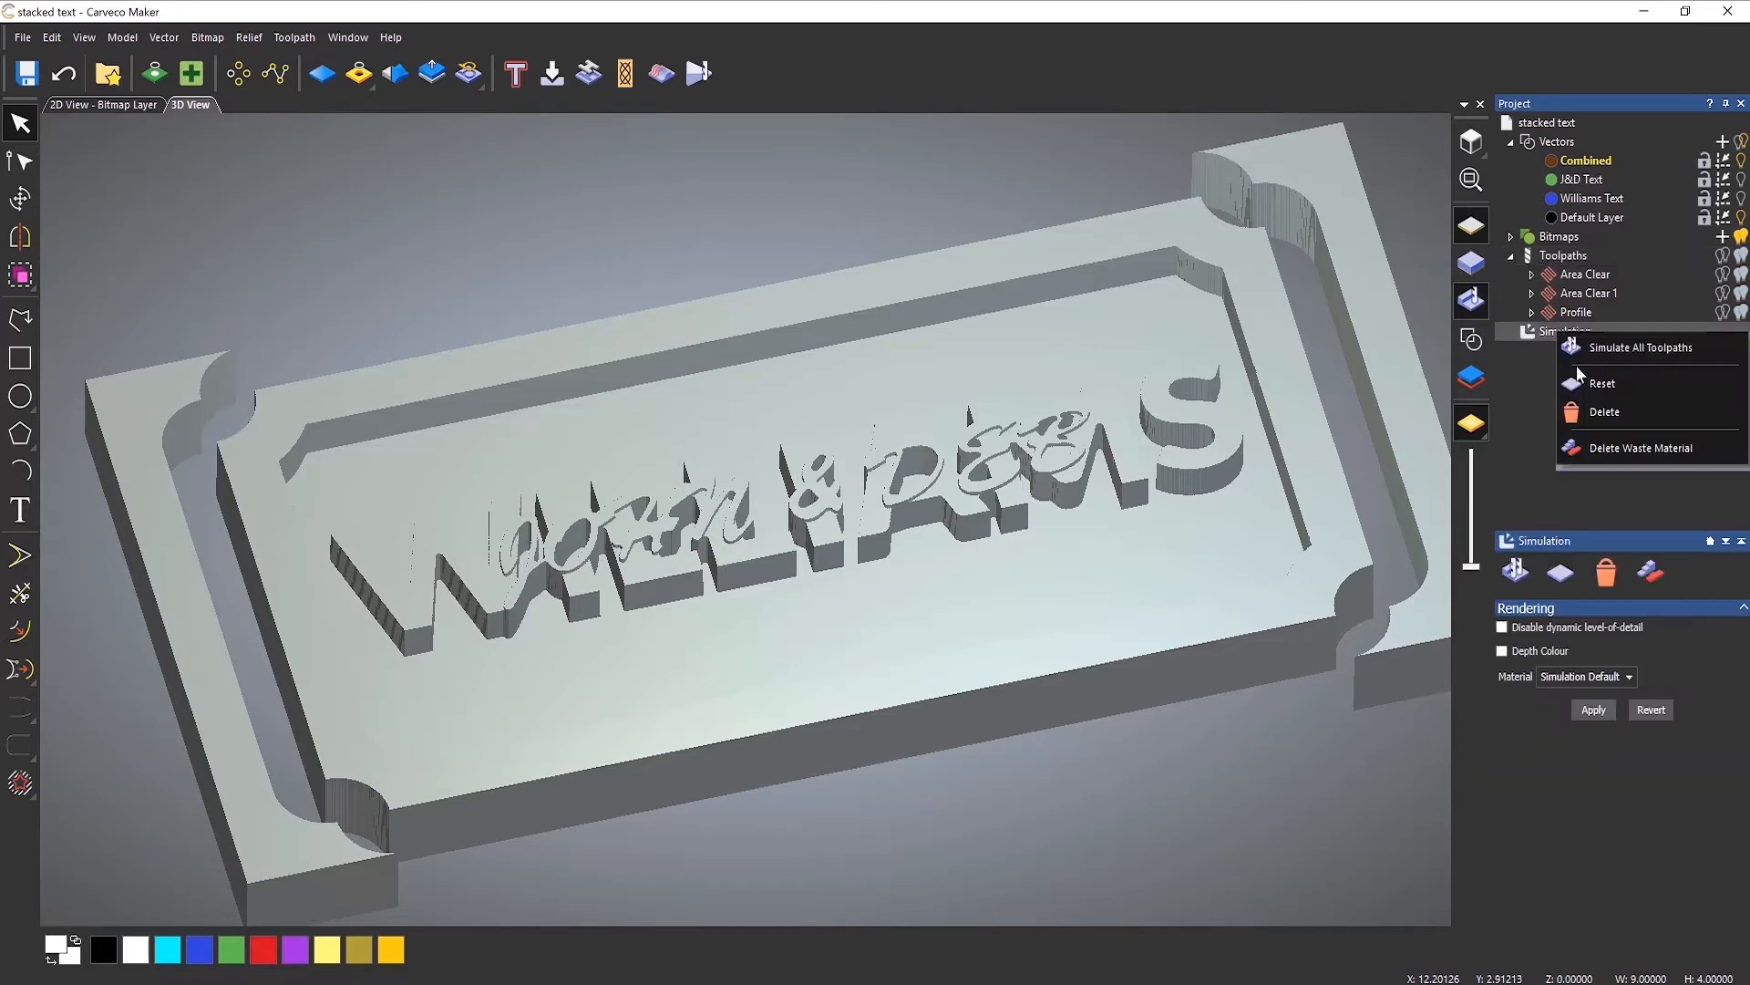
pyautogui.click(1589, 410)
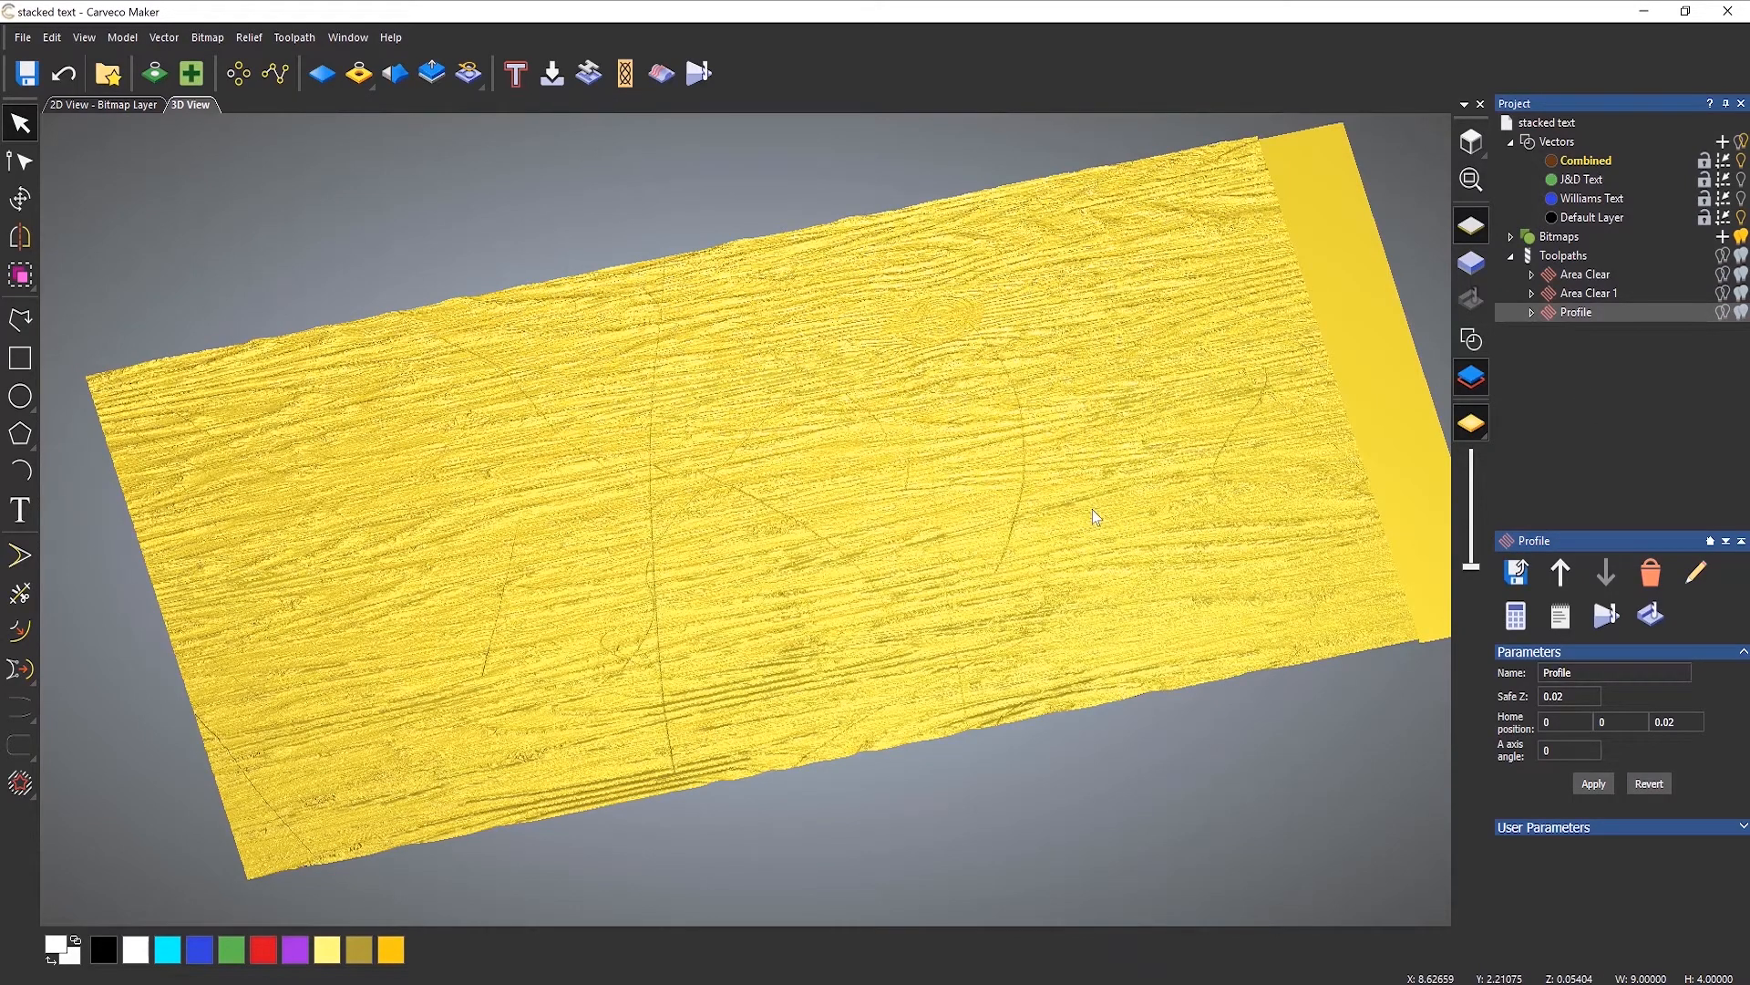
pyautogui.click(1472, 340)
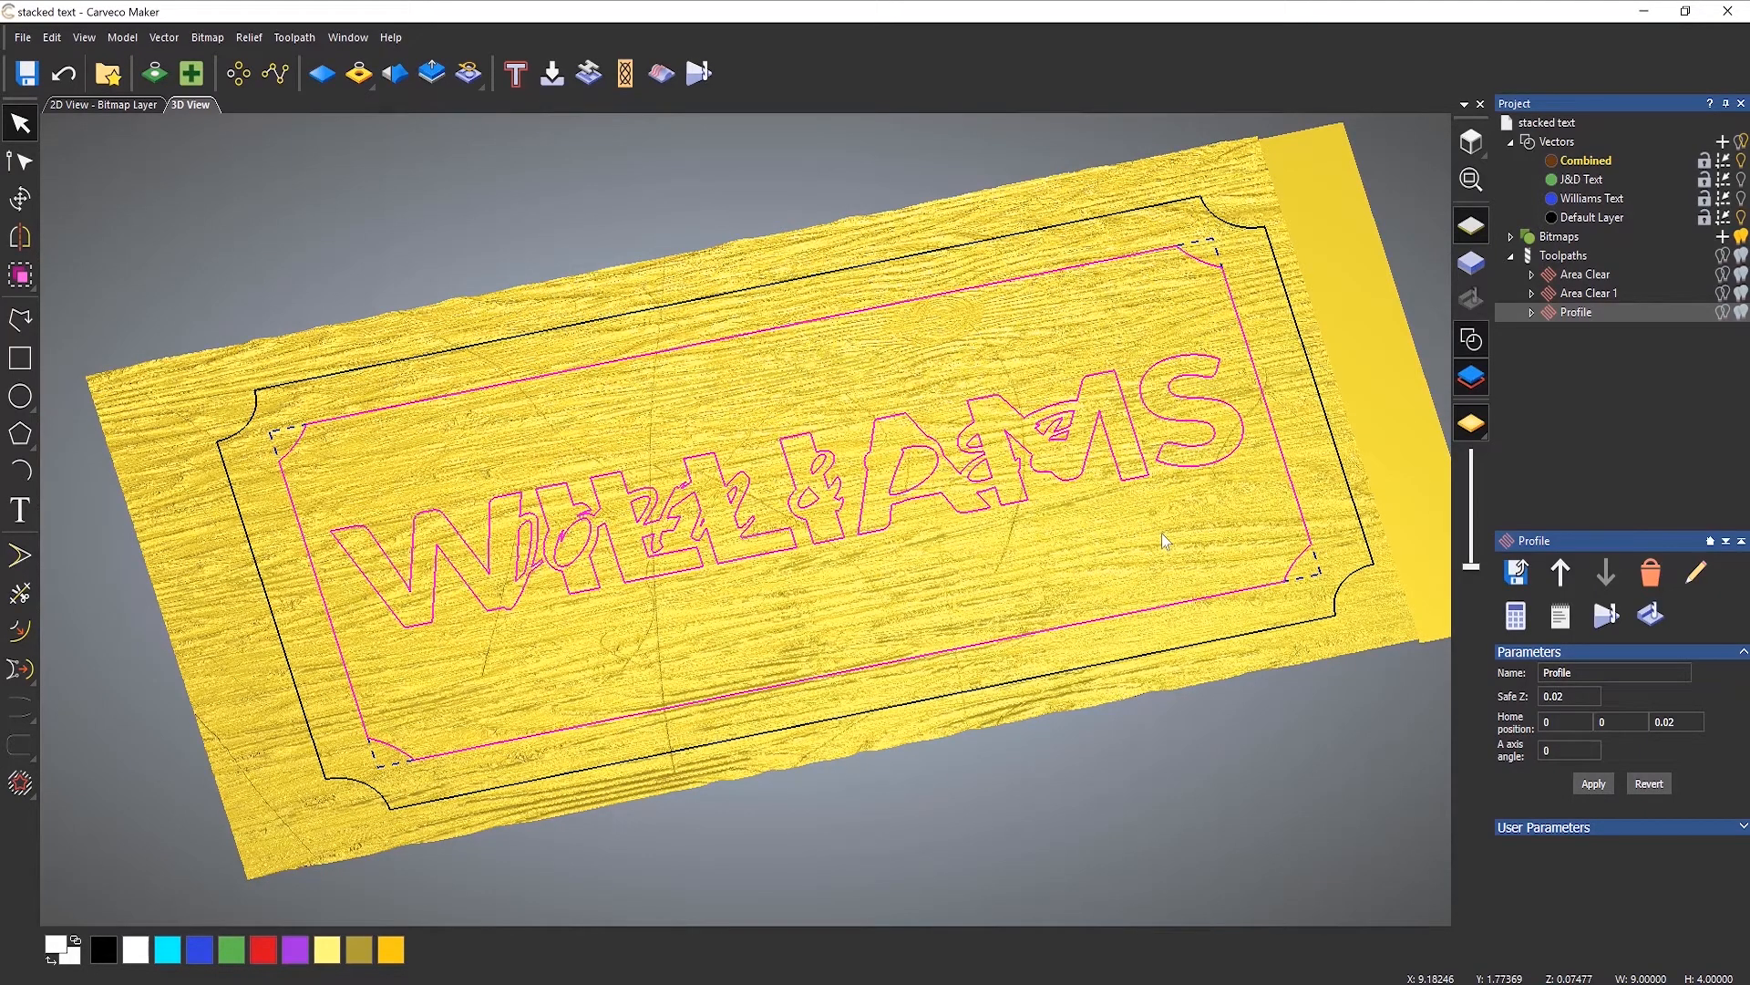
pyautogui.click(1470, 264)
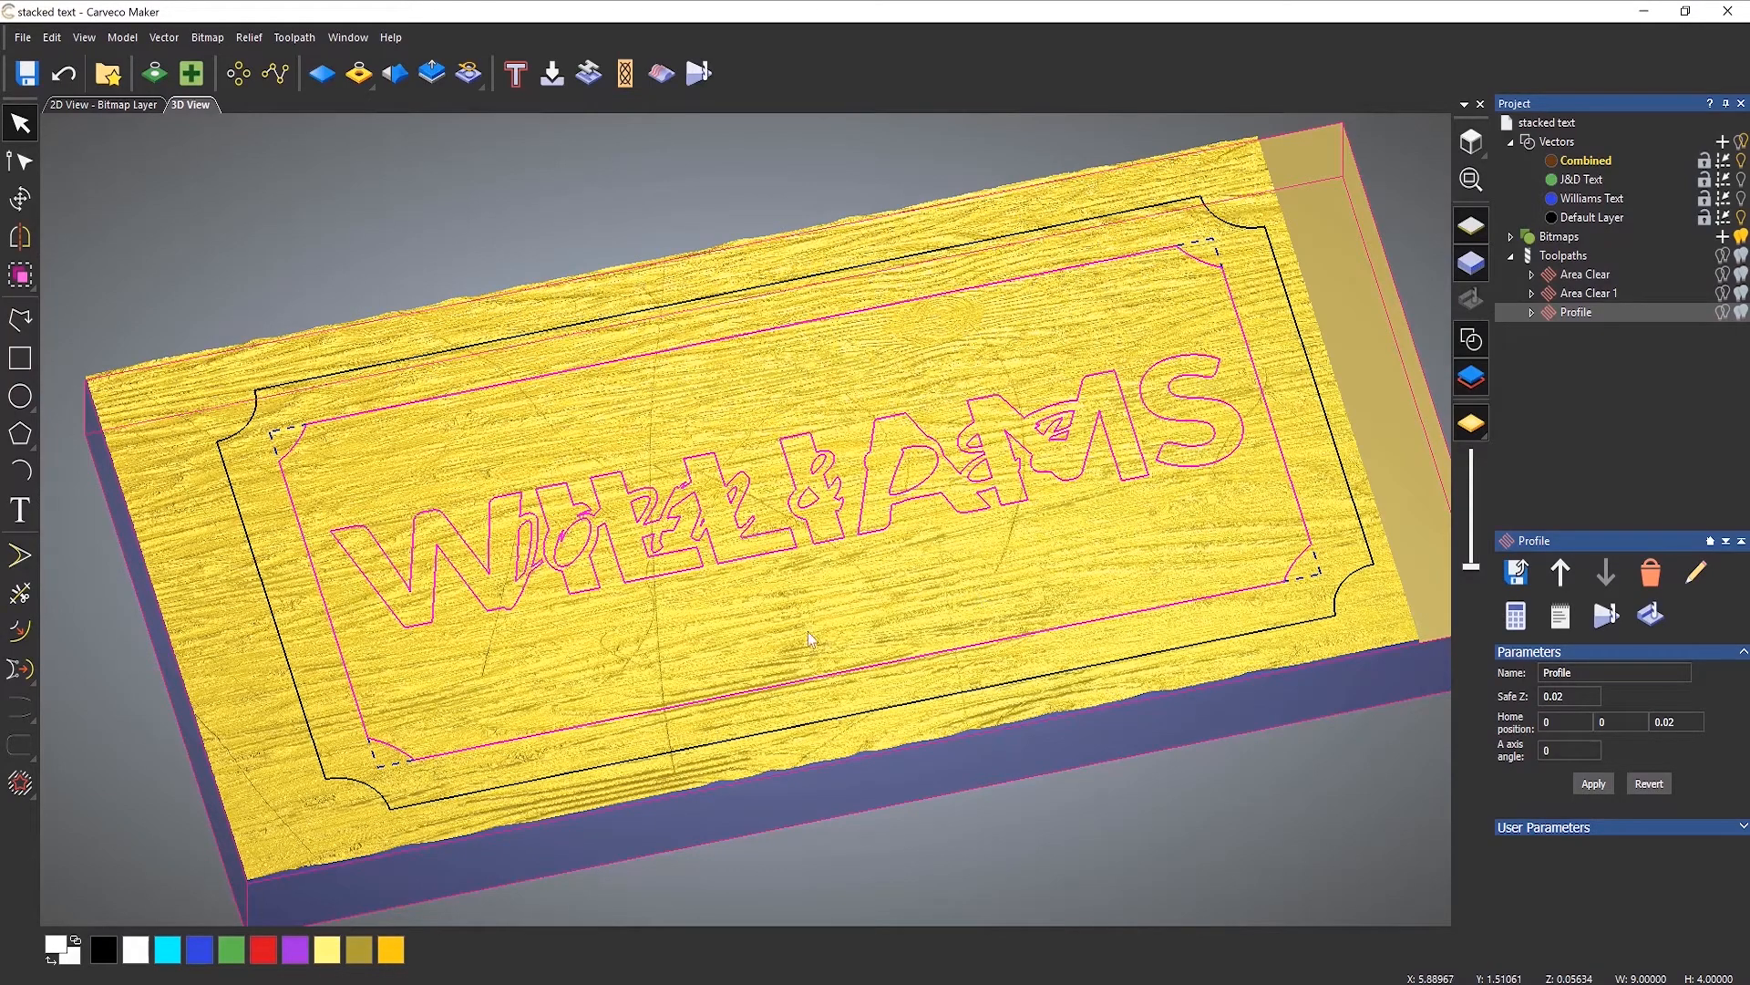
pyautogui.moveTo(850, 612); pyautogui.dragTo(908, 587)
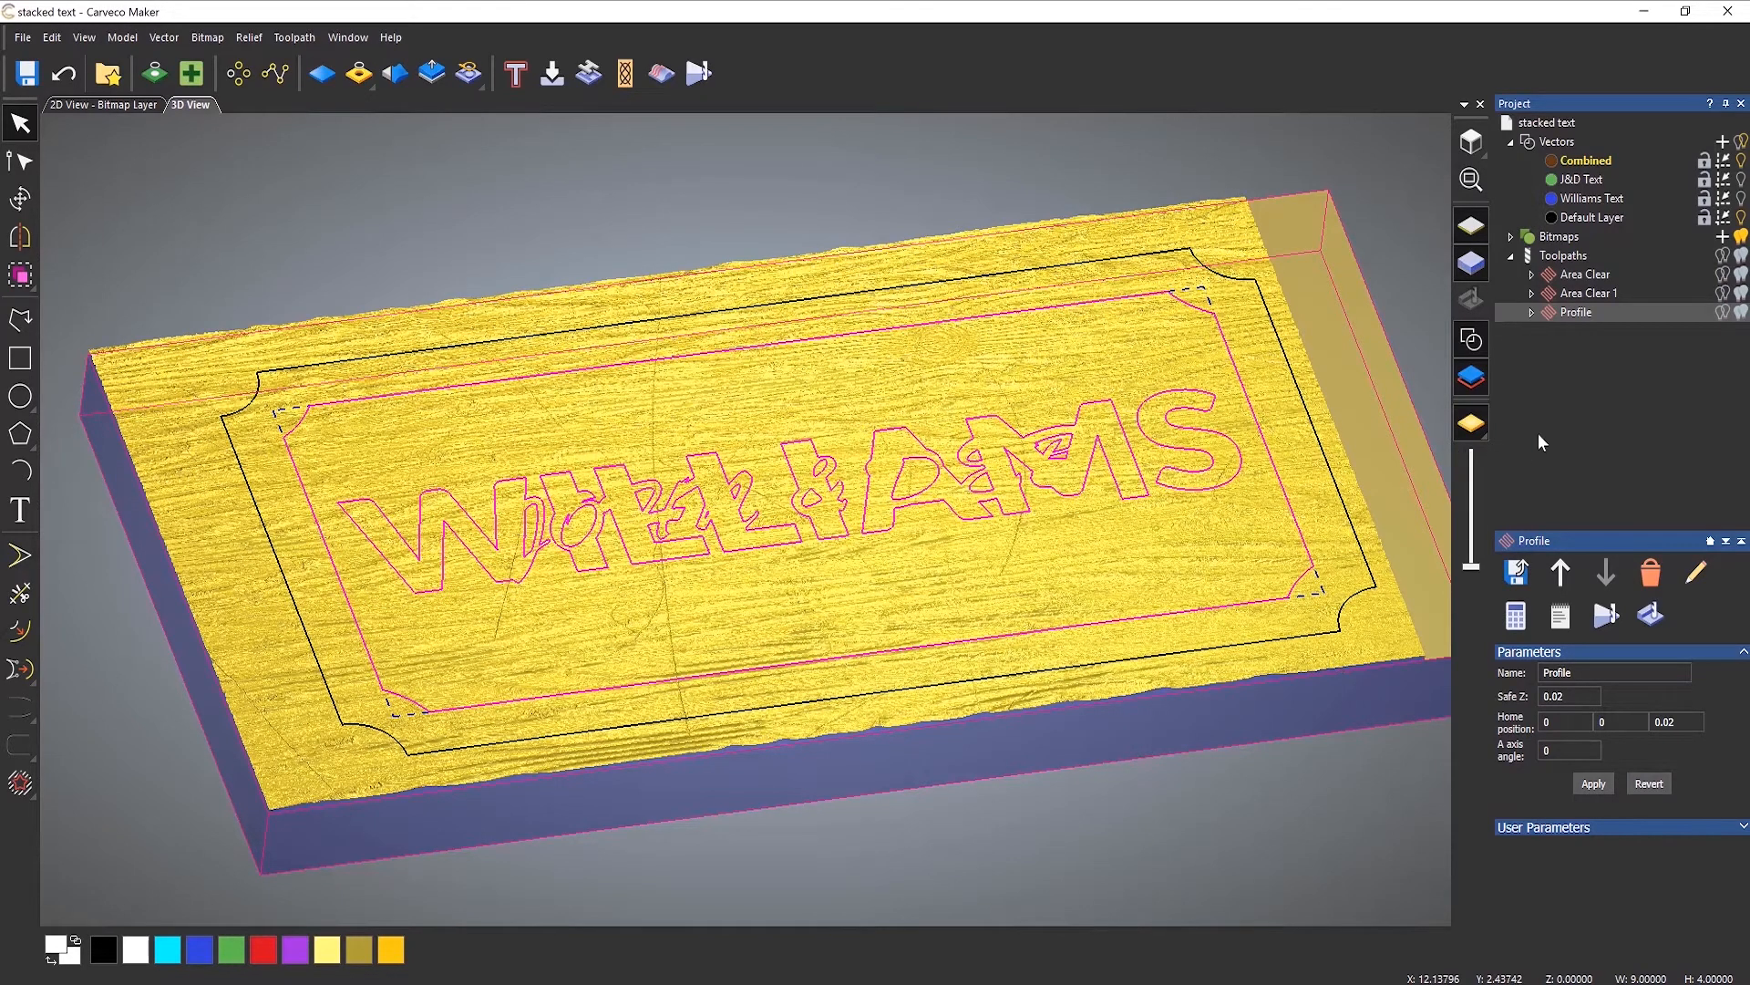
# Lower the relief inside the material block by setting the model's top offset to 0.5 inches, and inspect its position.
pyautogui.click(1563, 256)
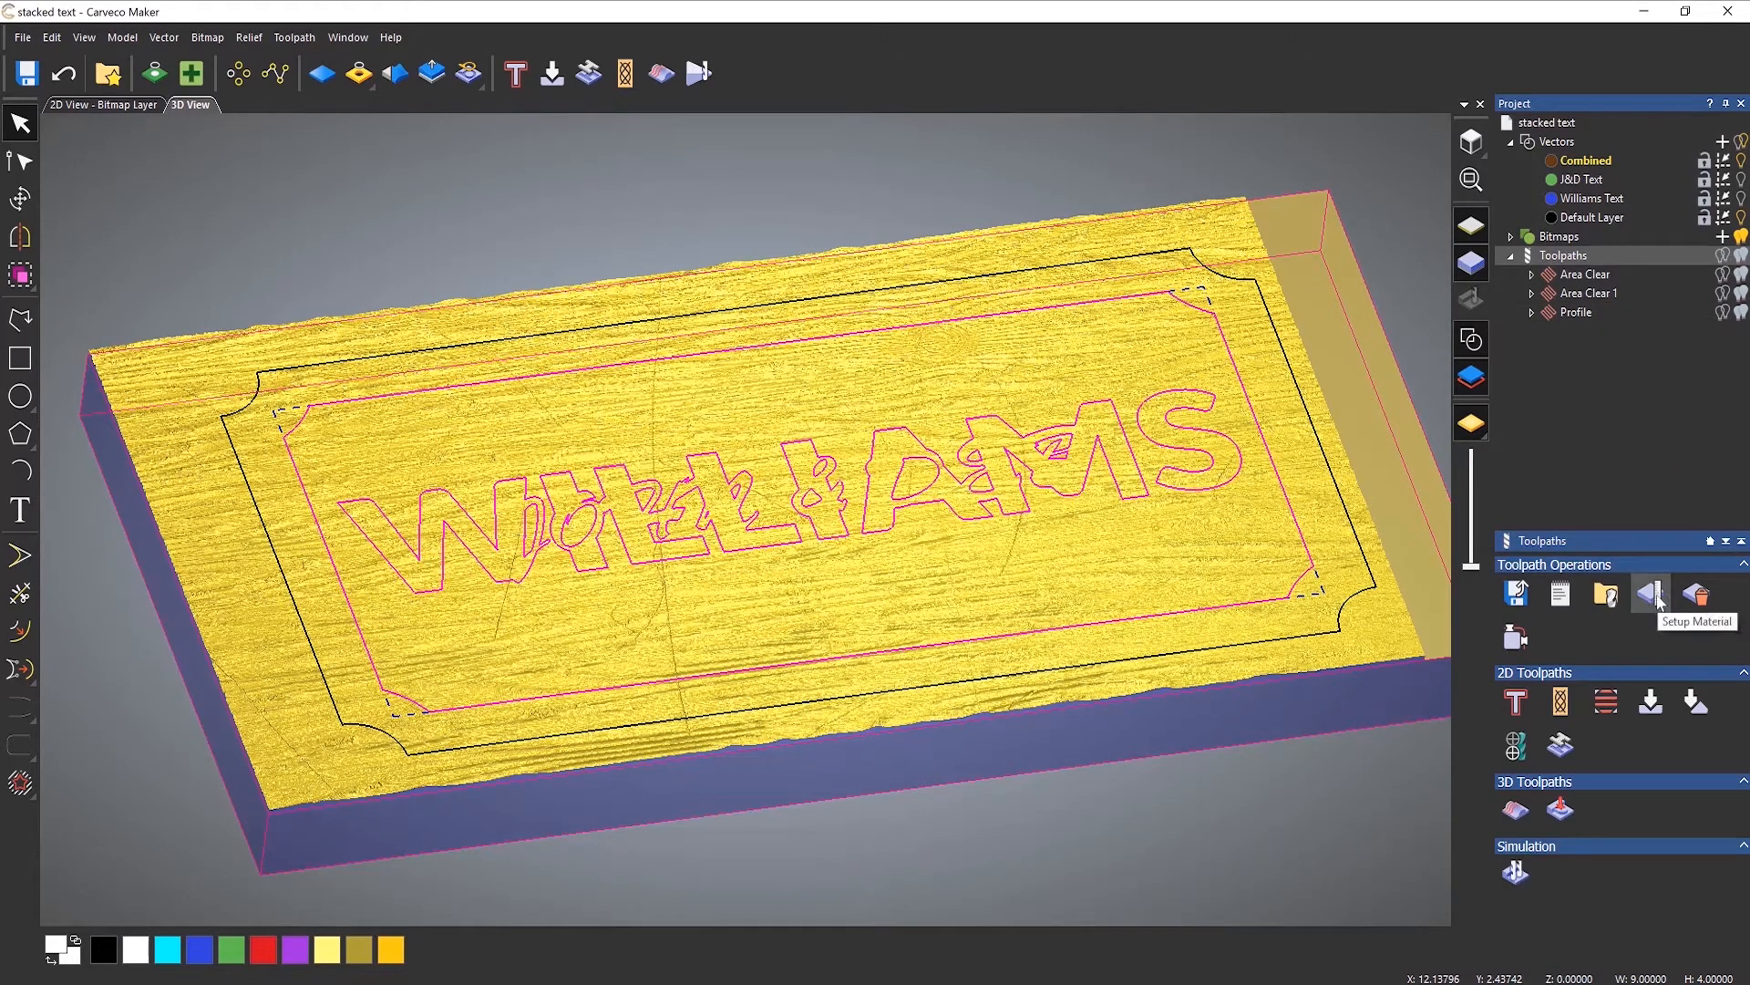
pyautogui.click(1652, 595)
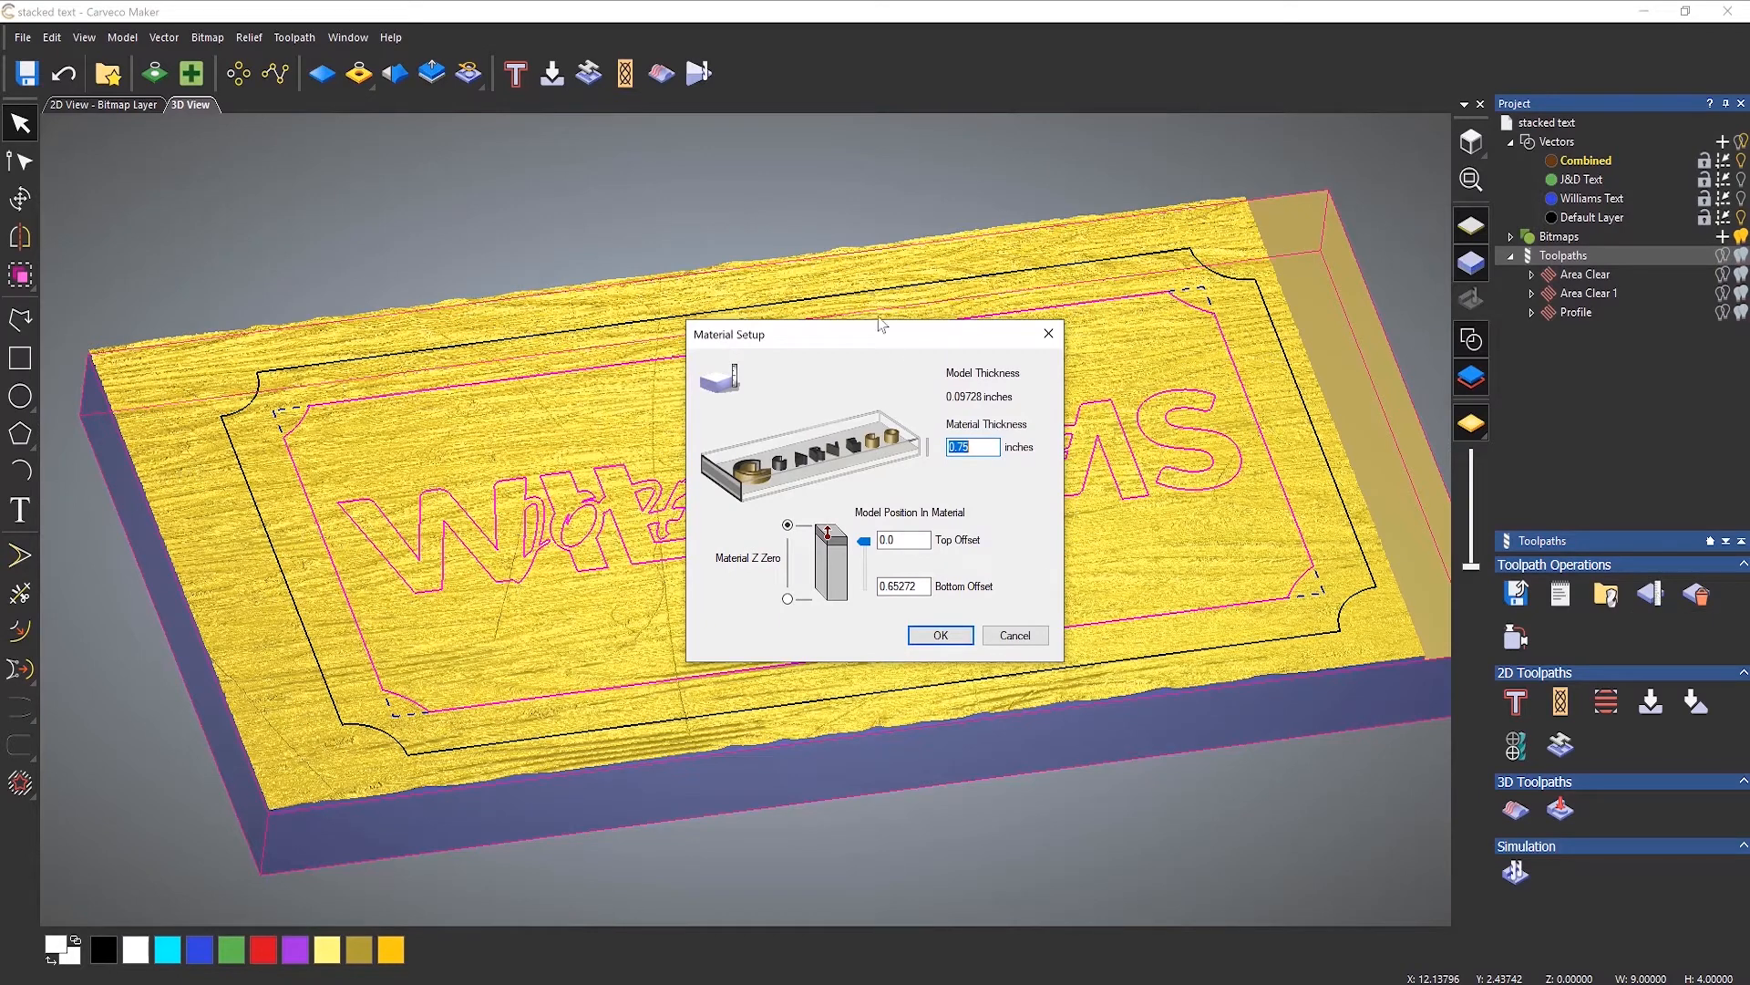
pyautogui.moveTo(882, 334); pyautogui.dragTo(1239, 499)
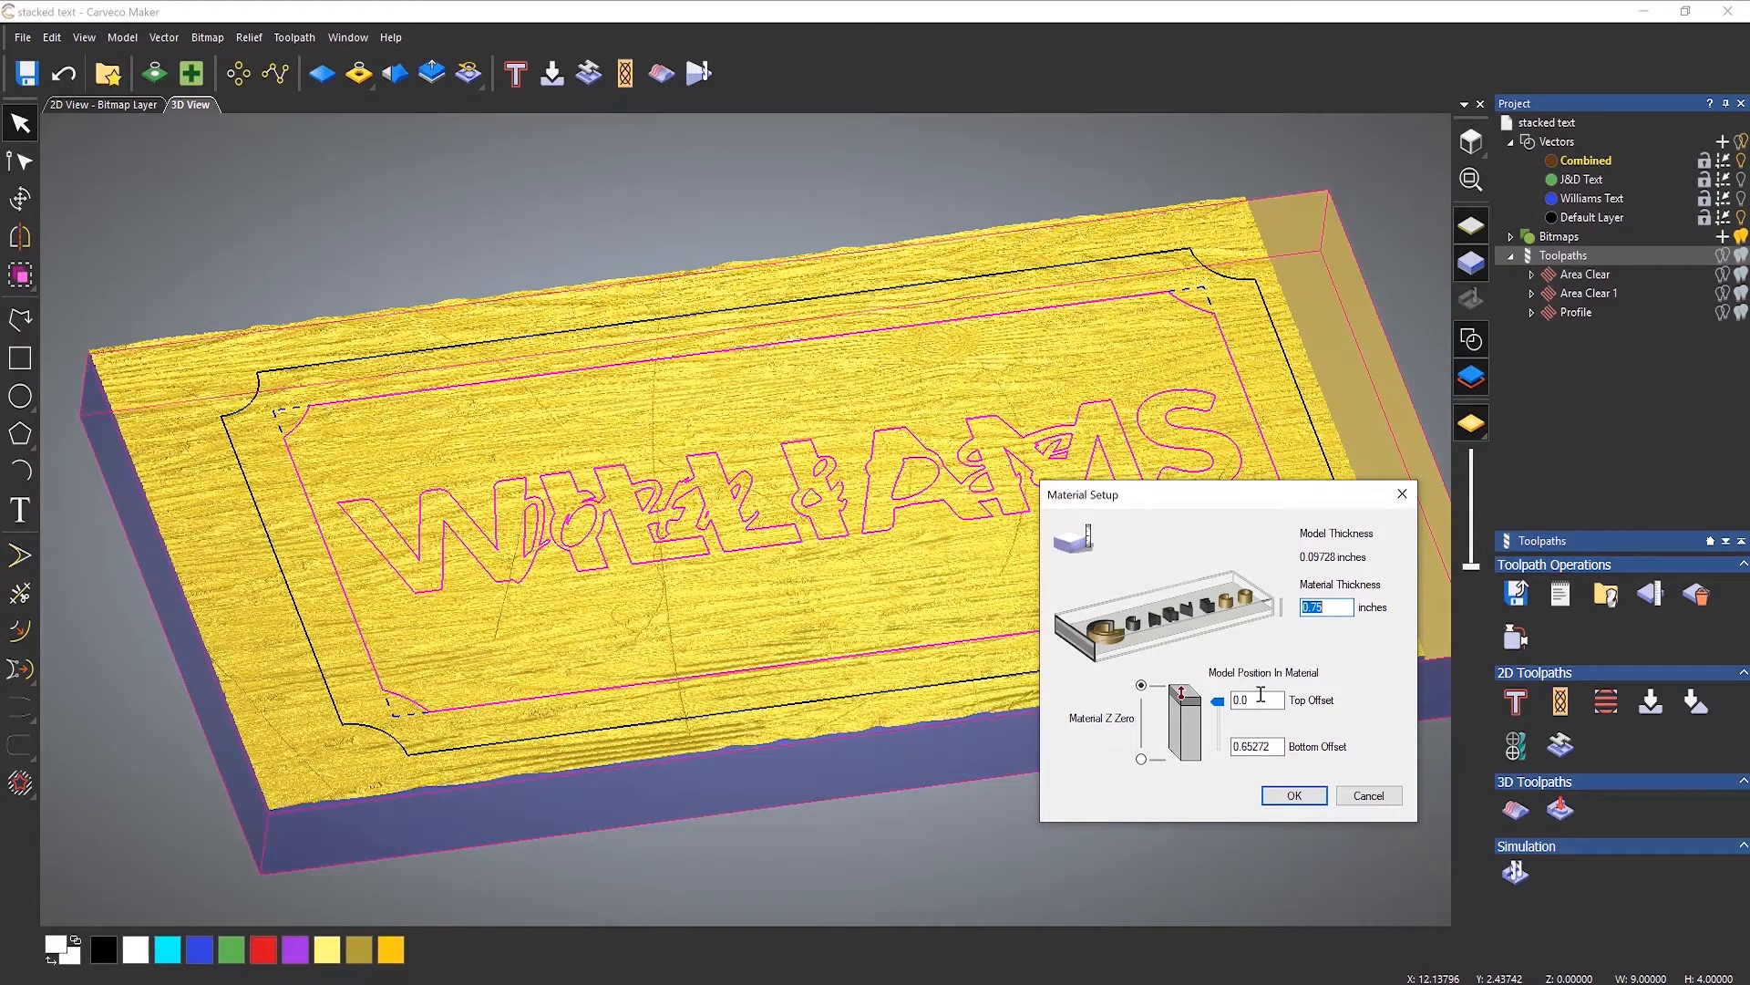
pyautogui.moveTo(1261, 697); pyautogui.dragTo(1218, 697)
pyautogui.write('0.5')
pyautogui.click(1298, 799)
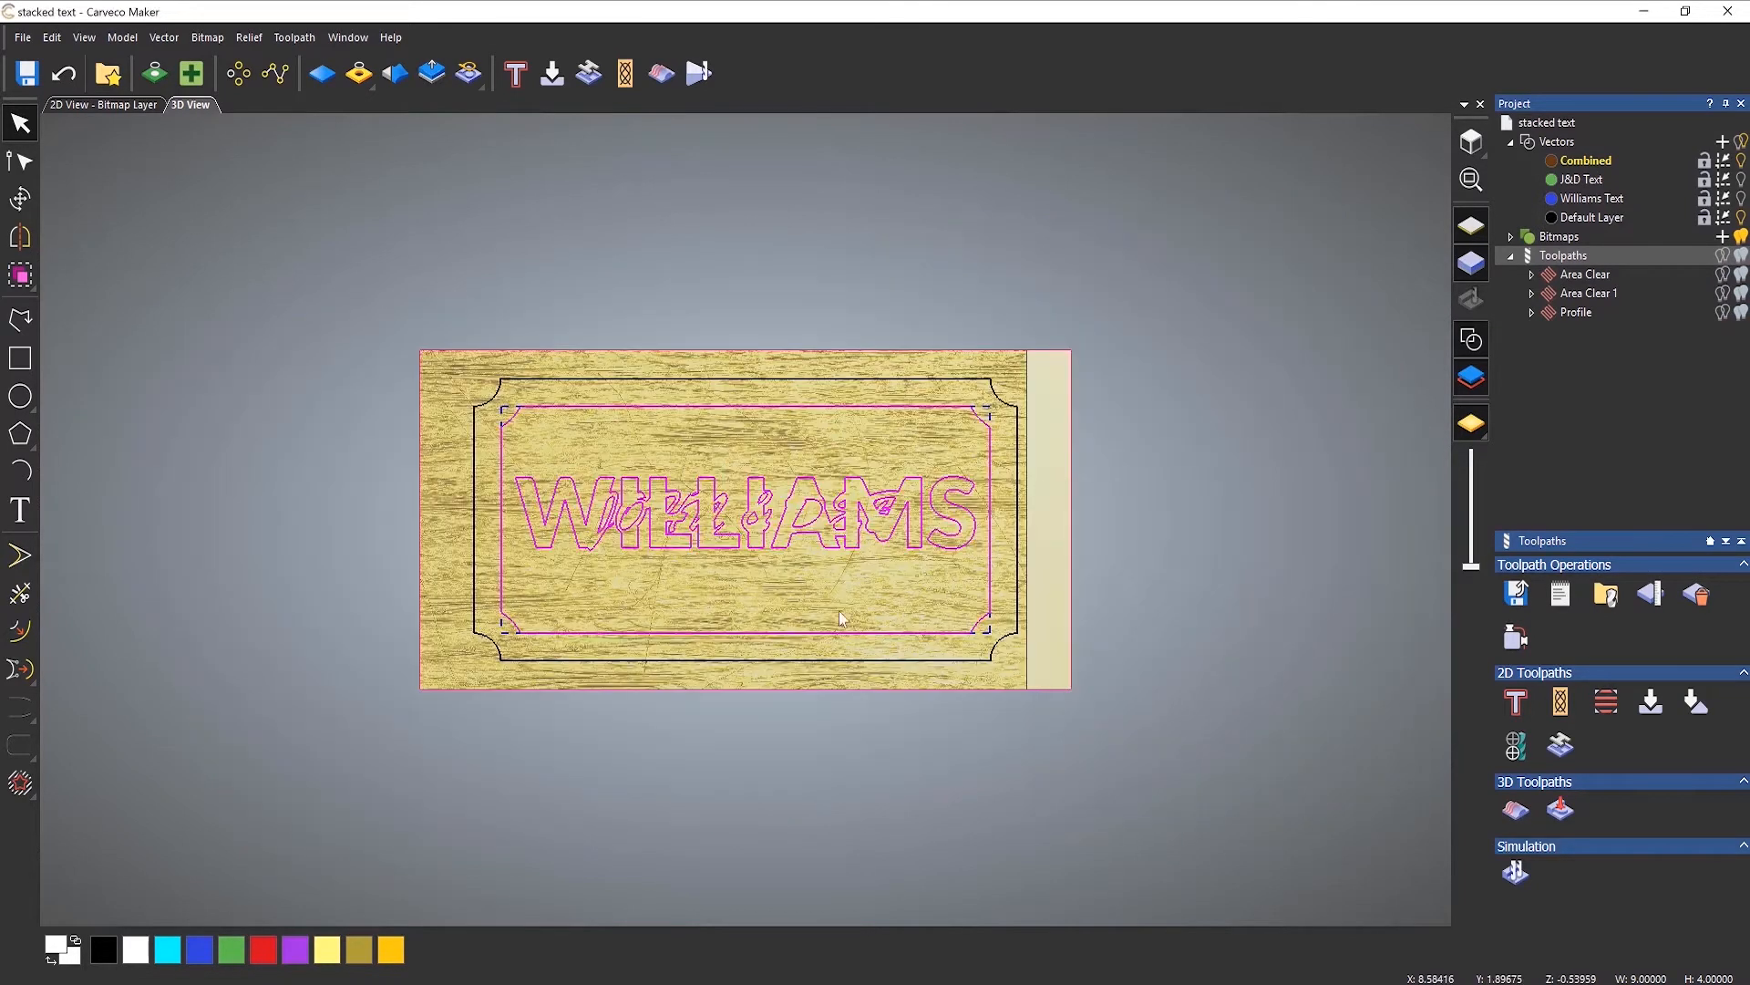
pyautogui.moveTo(904, 456); pyautogui.dragTo(854, 548)
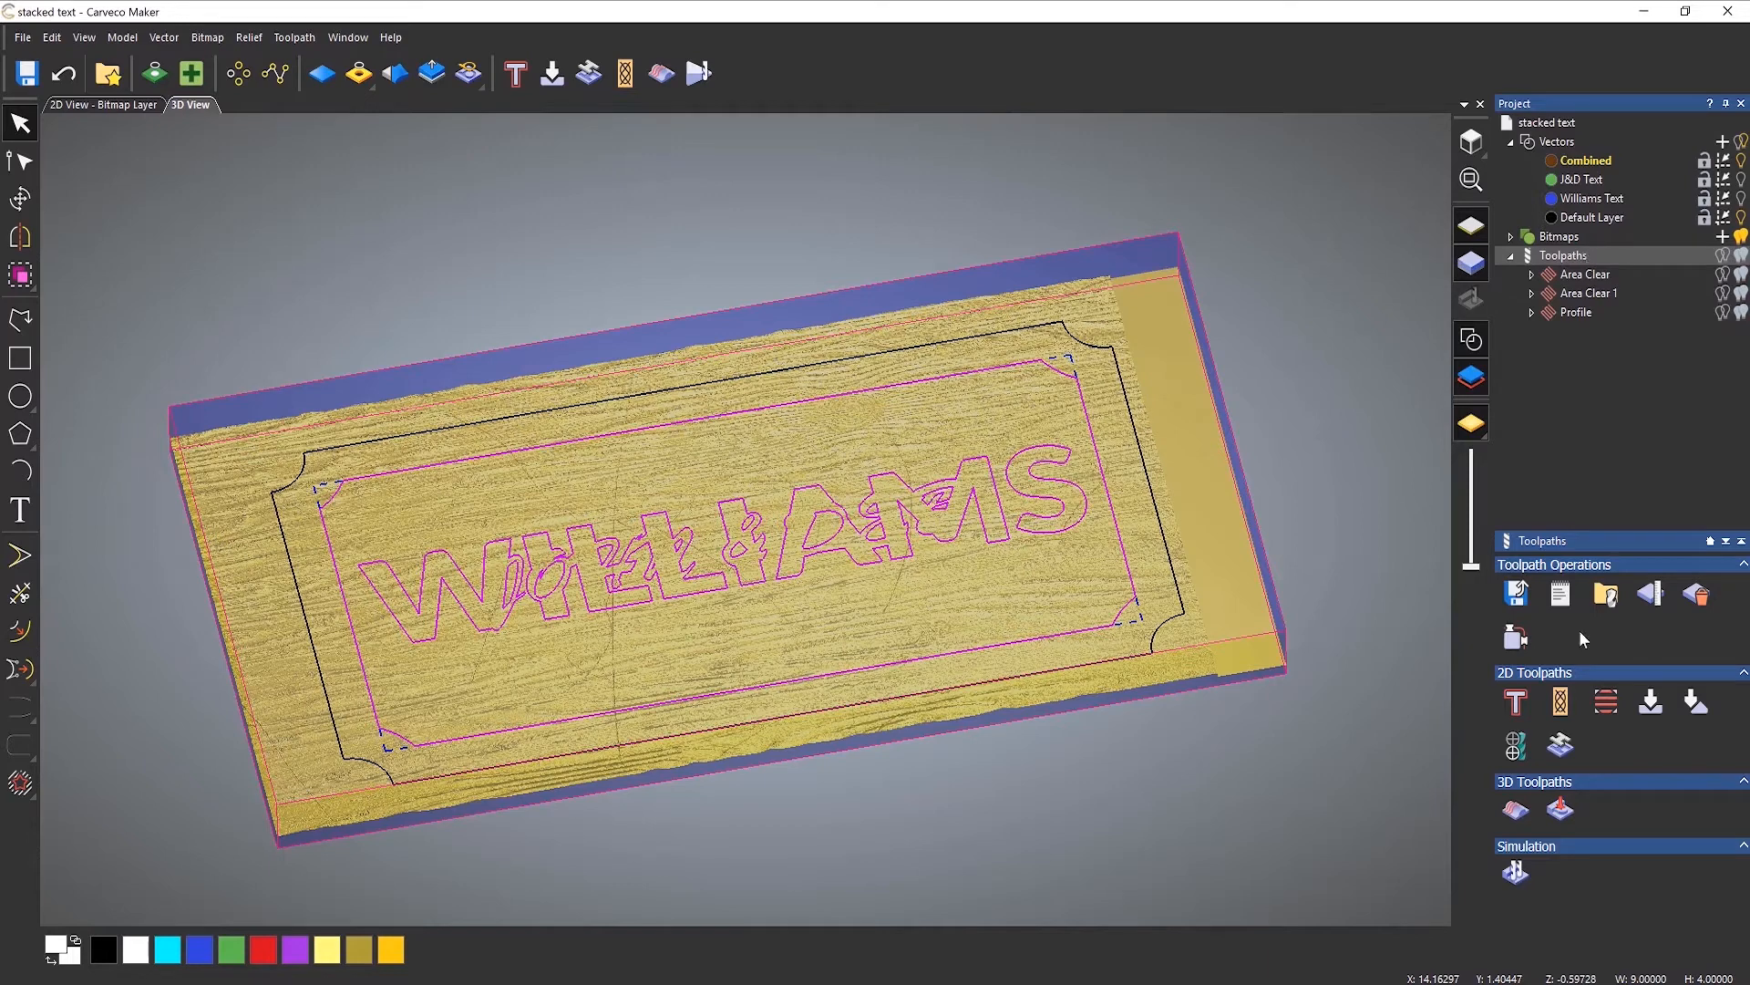
# Set up a Machine Relief toolpath for the area inside the selected vectors, with Ball Nose 1/16 Inch as the finishing tool.
pyautogui.click(1516, 810)
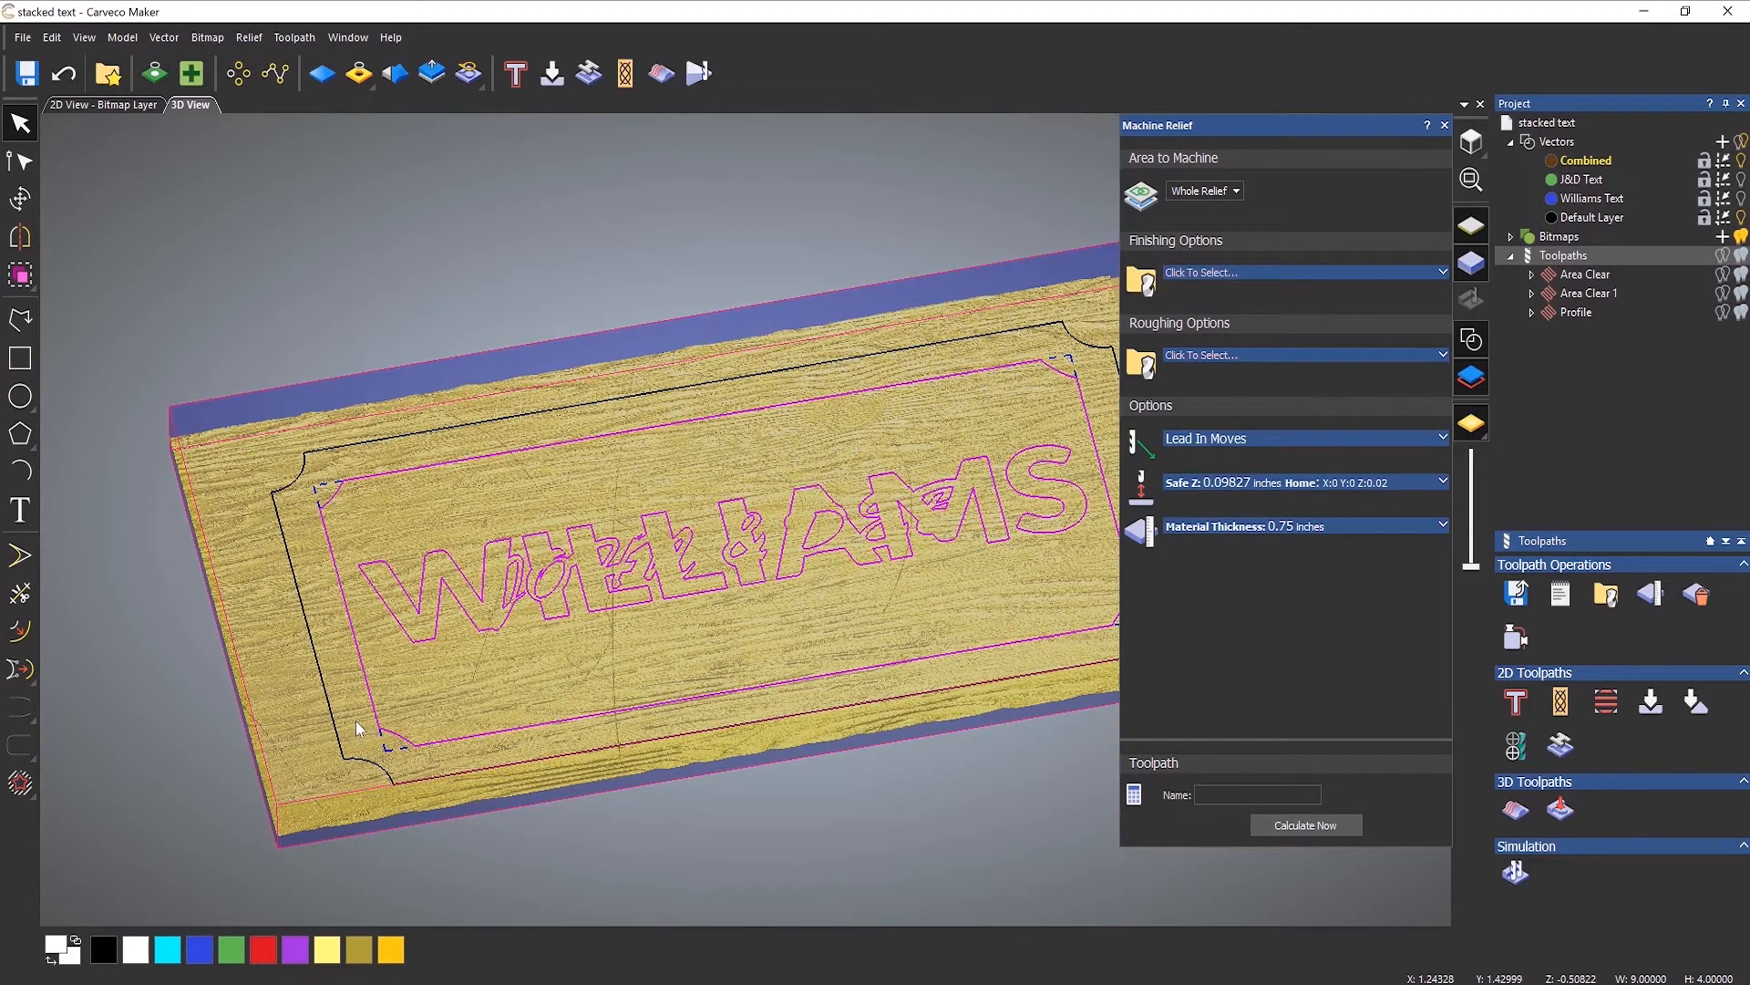
pyautogui.click(1205, 191)
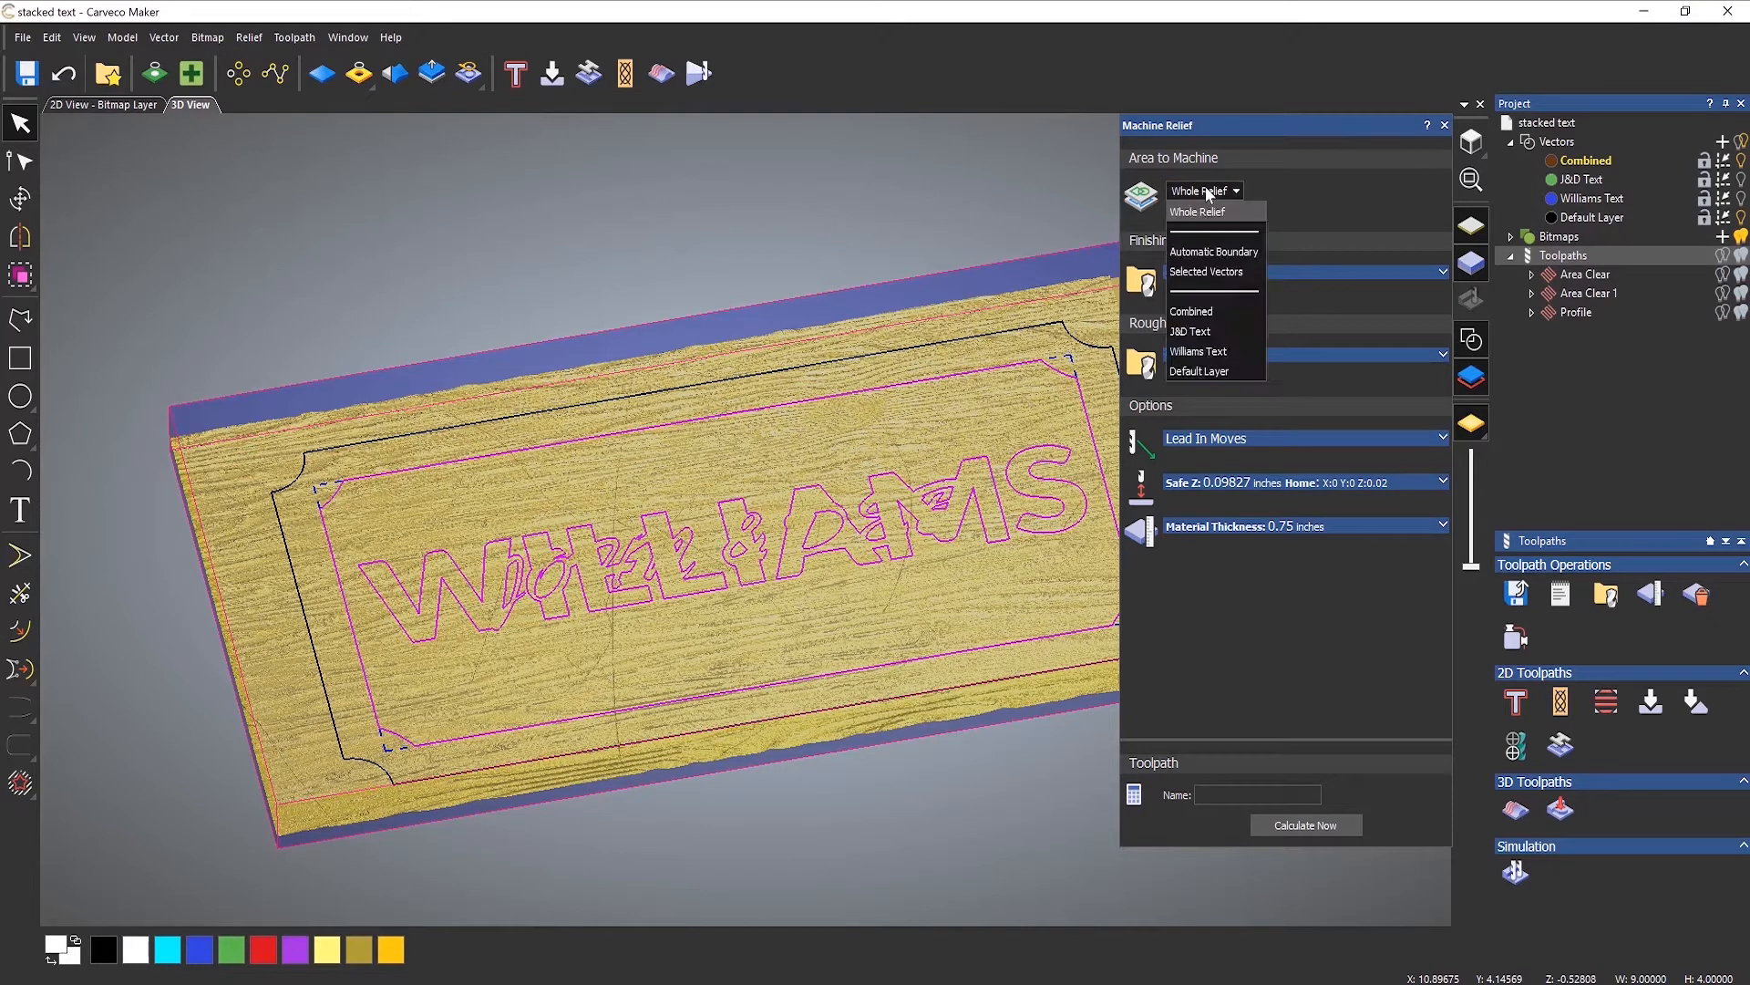
pyautogui.click(1238, 276)
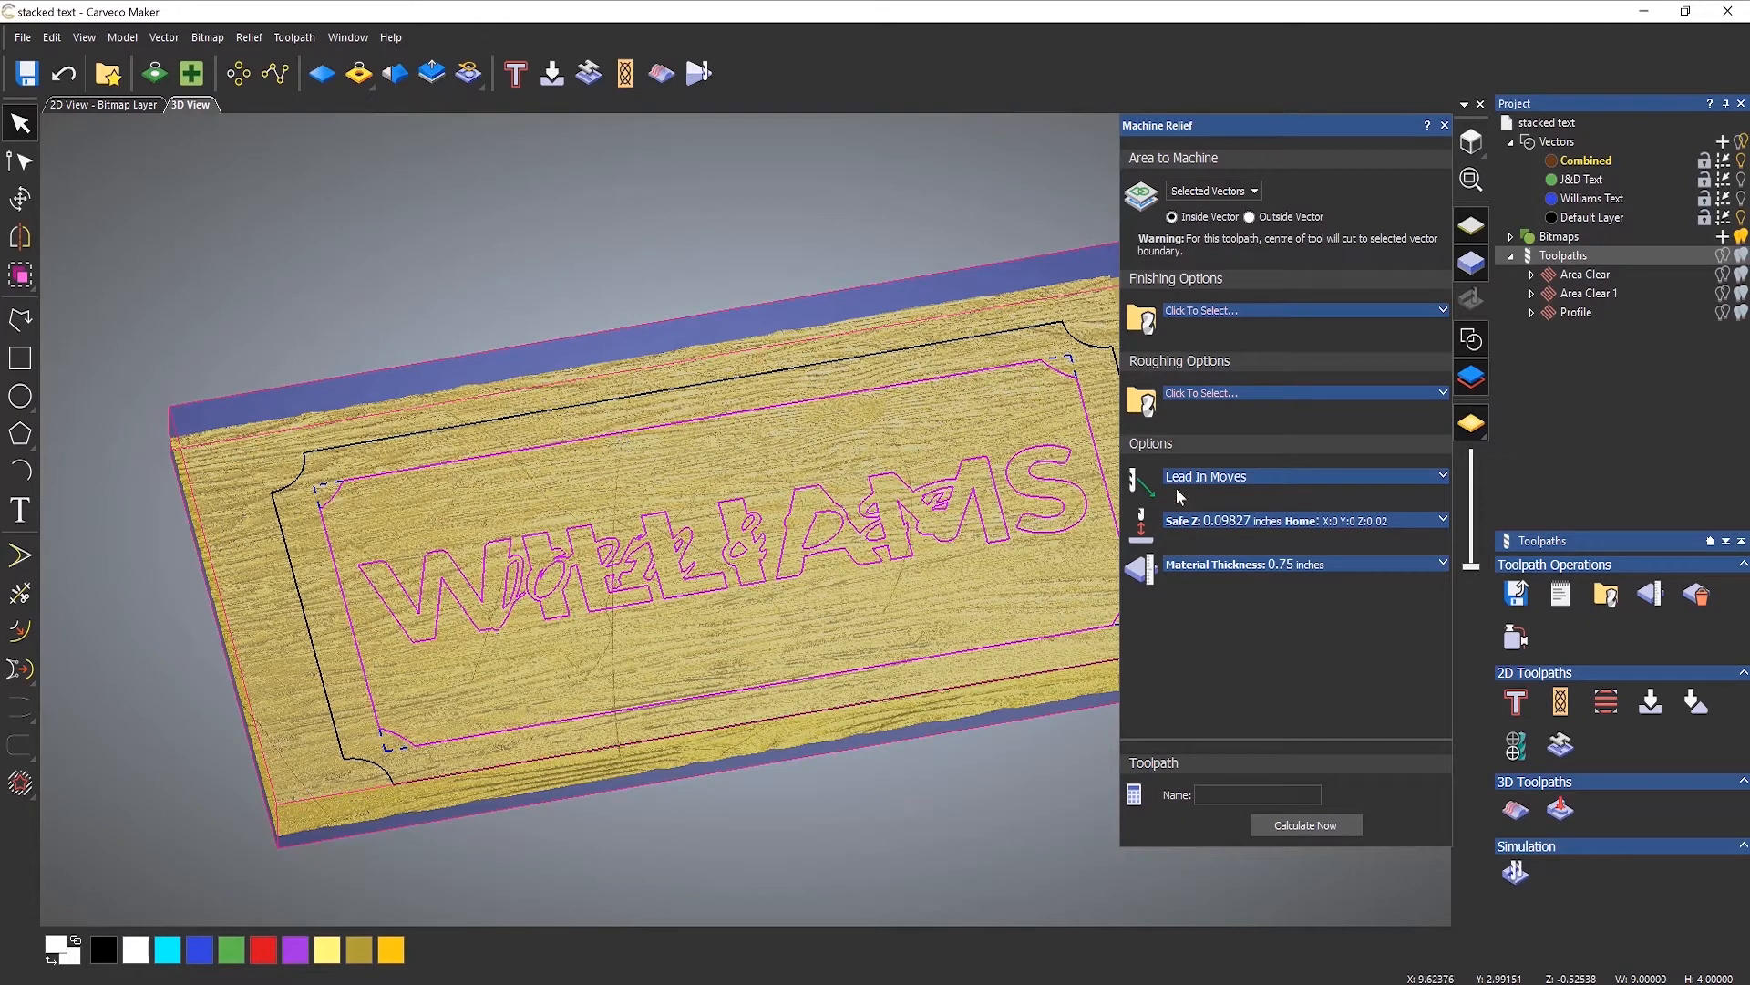
pyautogui.click(1205, 311)
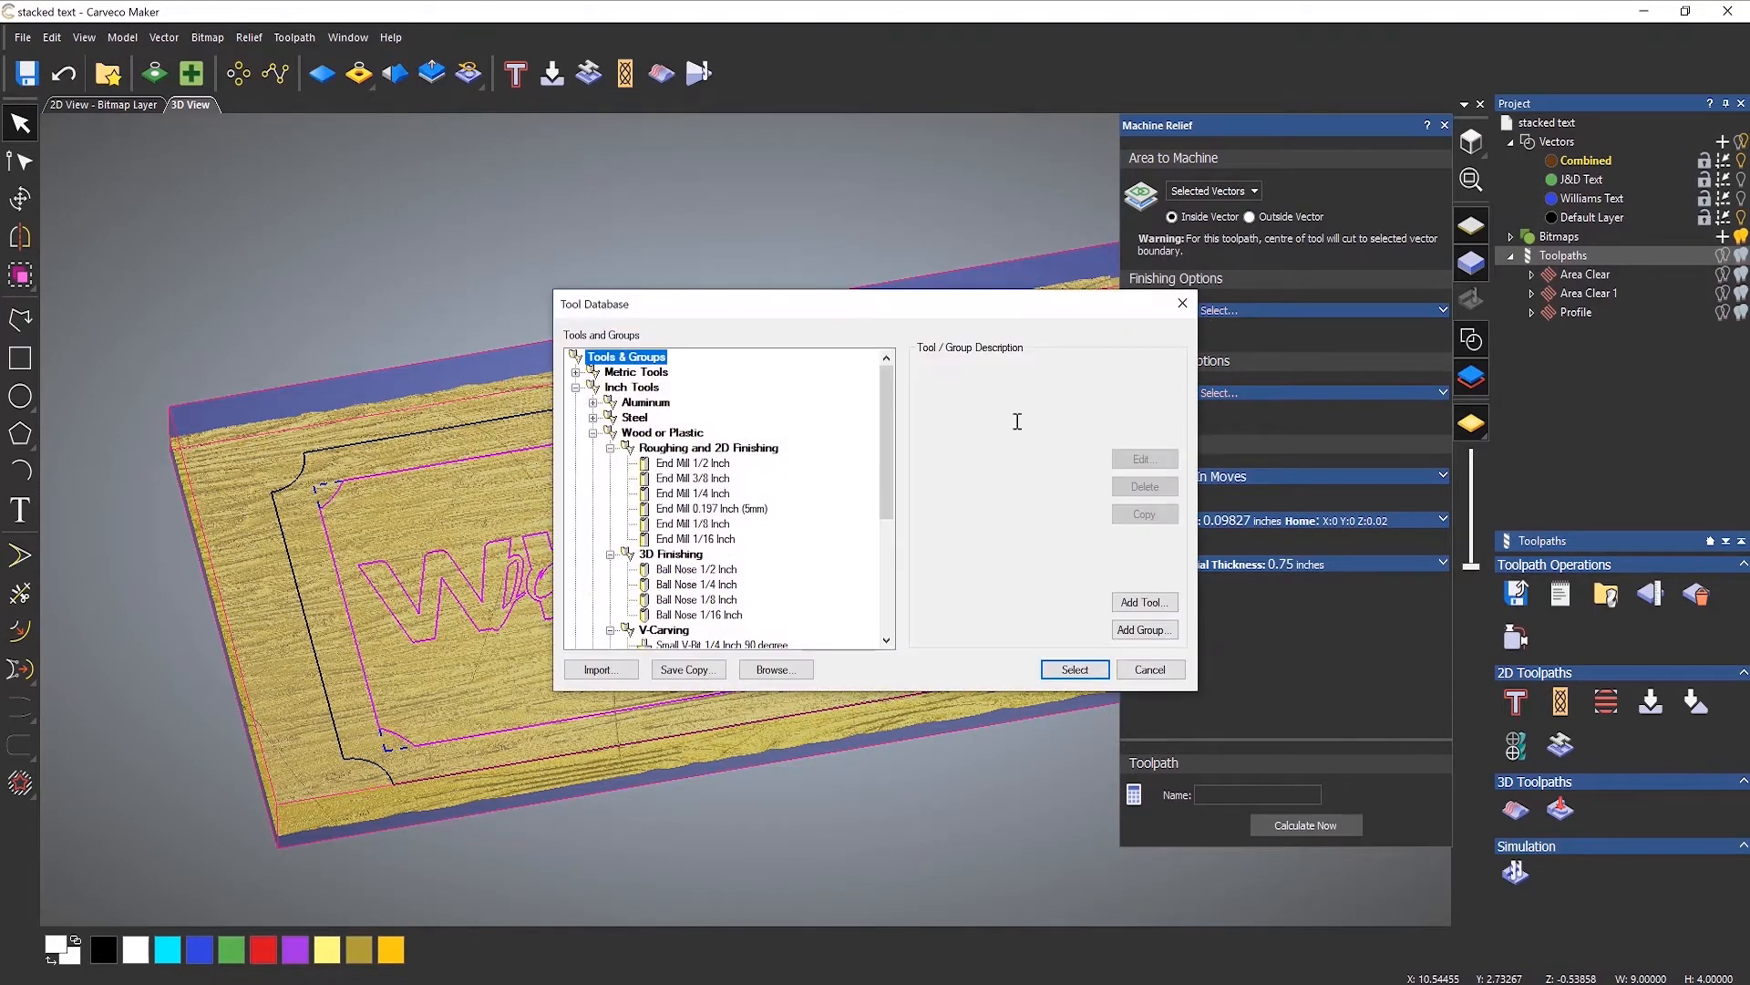
pyautogui.moveTo(890, 480); pyautogui.dragTo(889, 544)
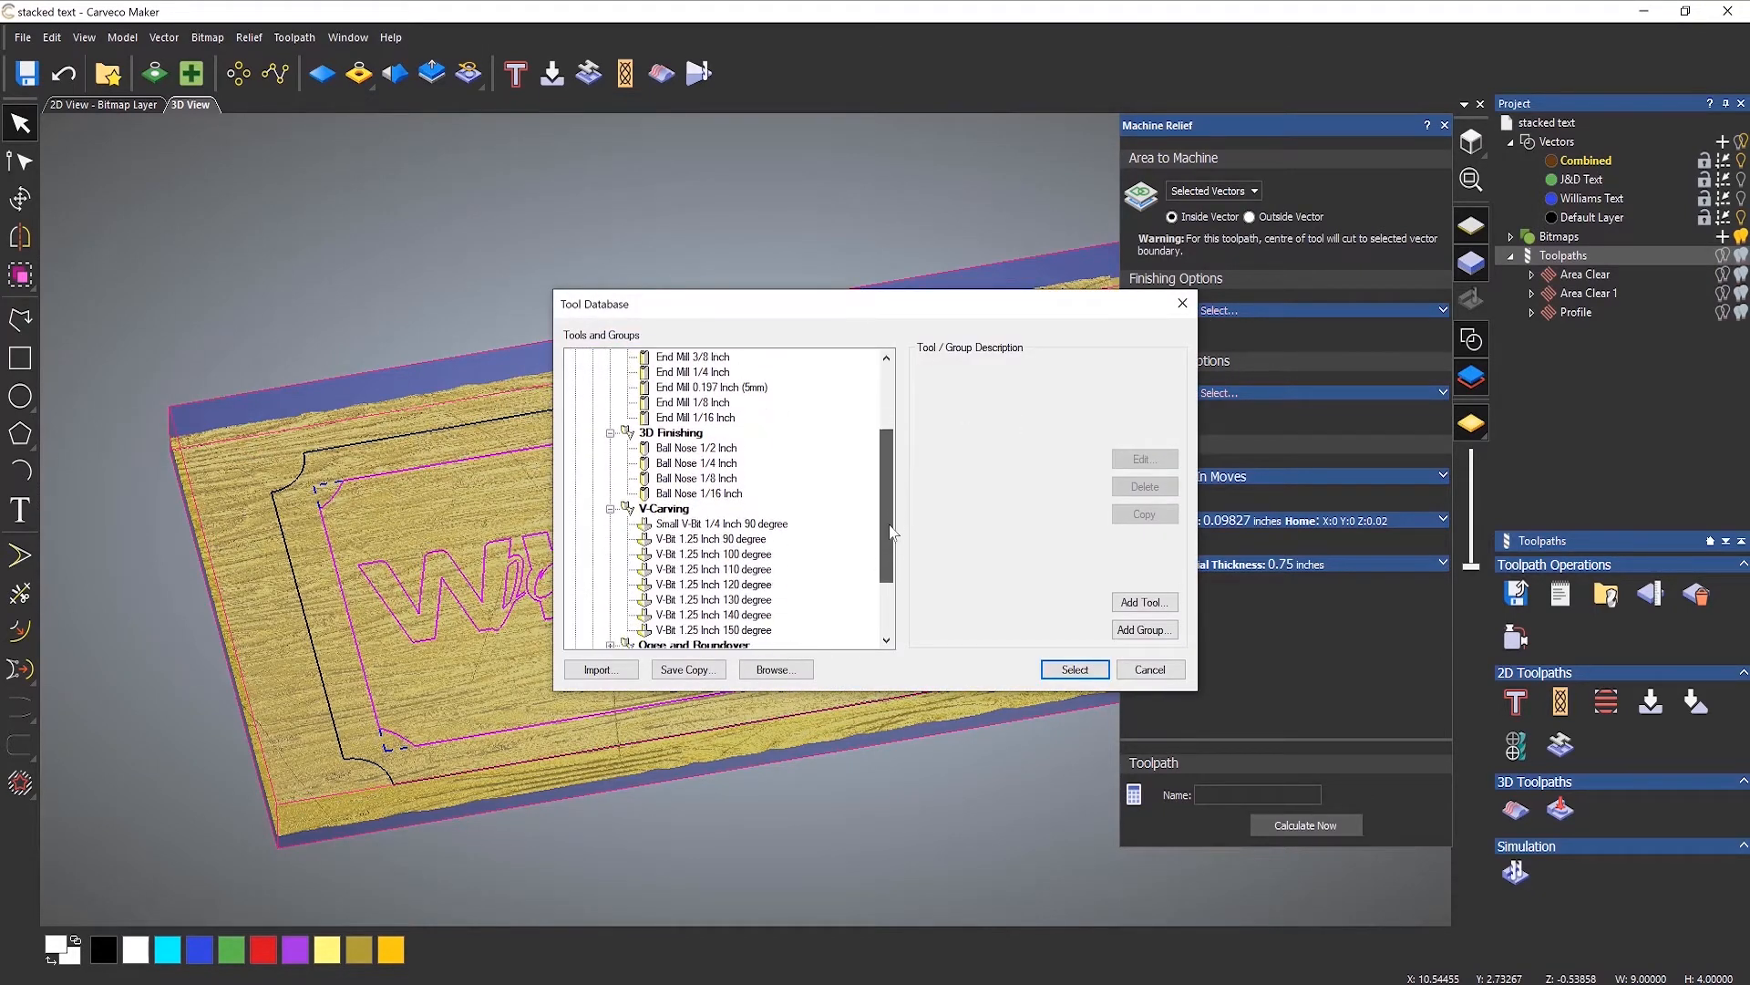
pyautogui.click(717, 496)
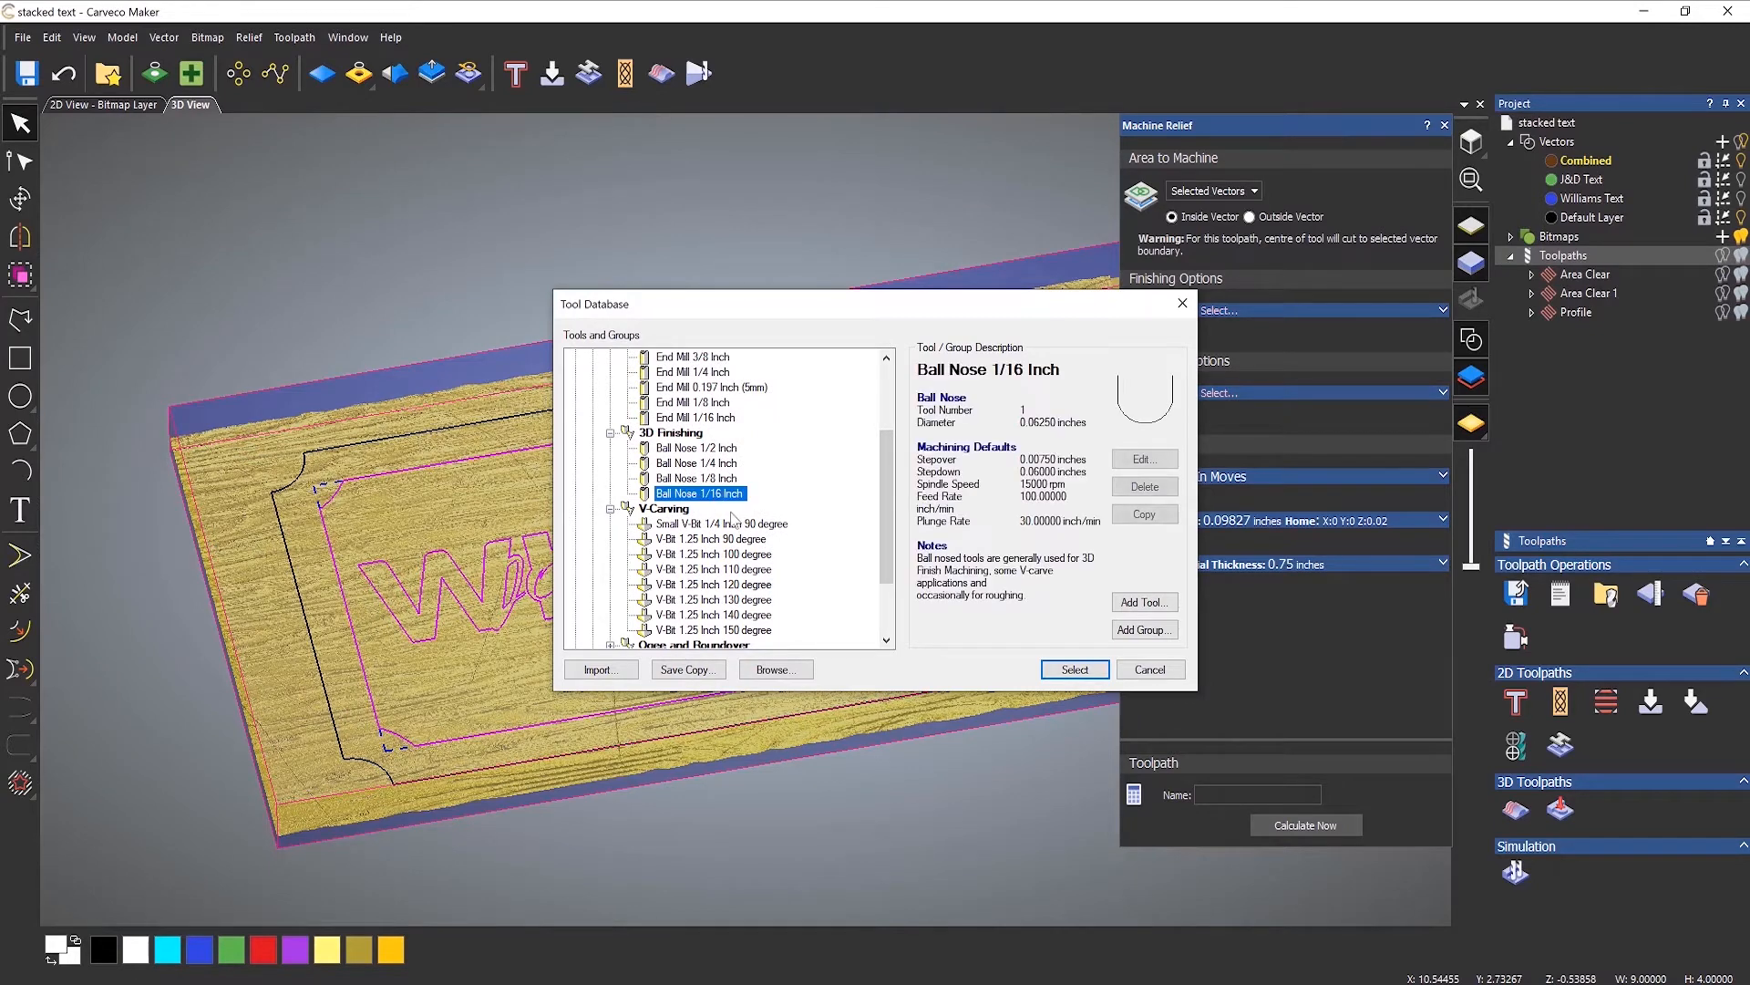
pyautogui.click(1074, 670)
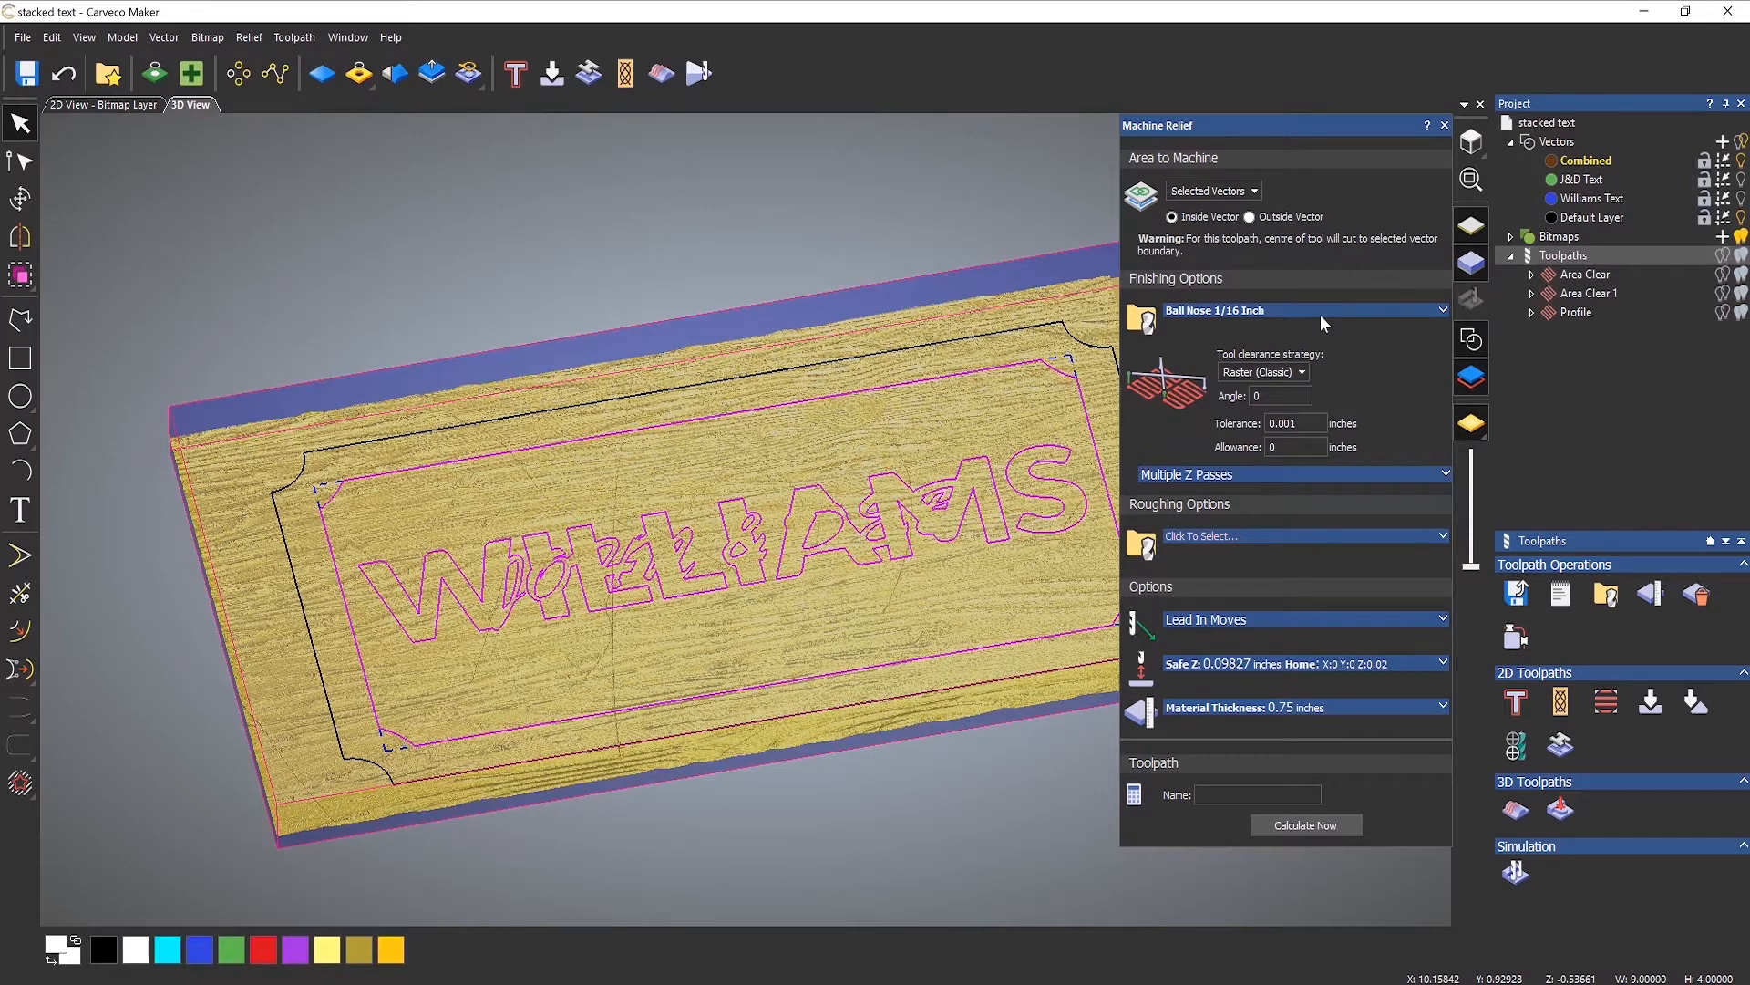
# Review the ball nose cutting parameters and calculate the Machine Relief toolpath using the Raster (Classic) strategy.
pyautogui.click(1320, 314)
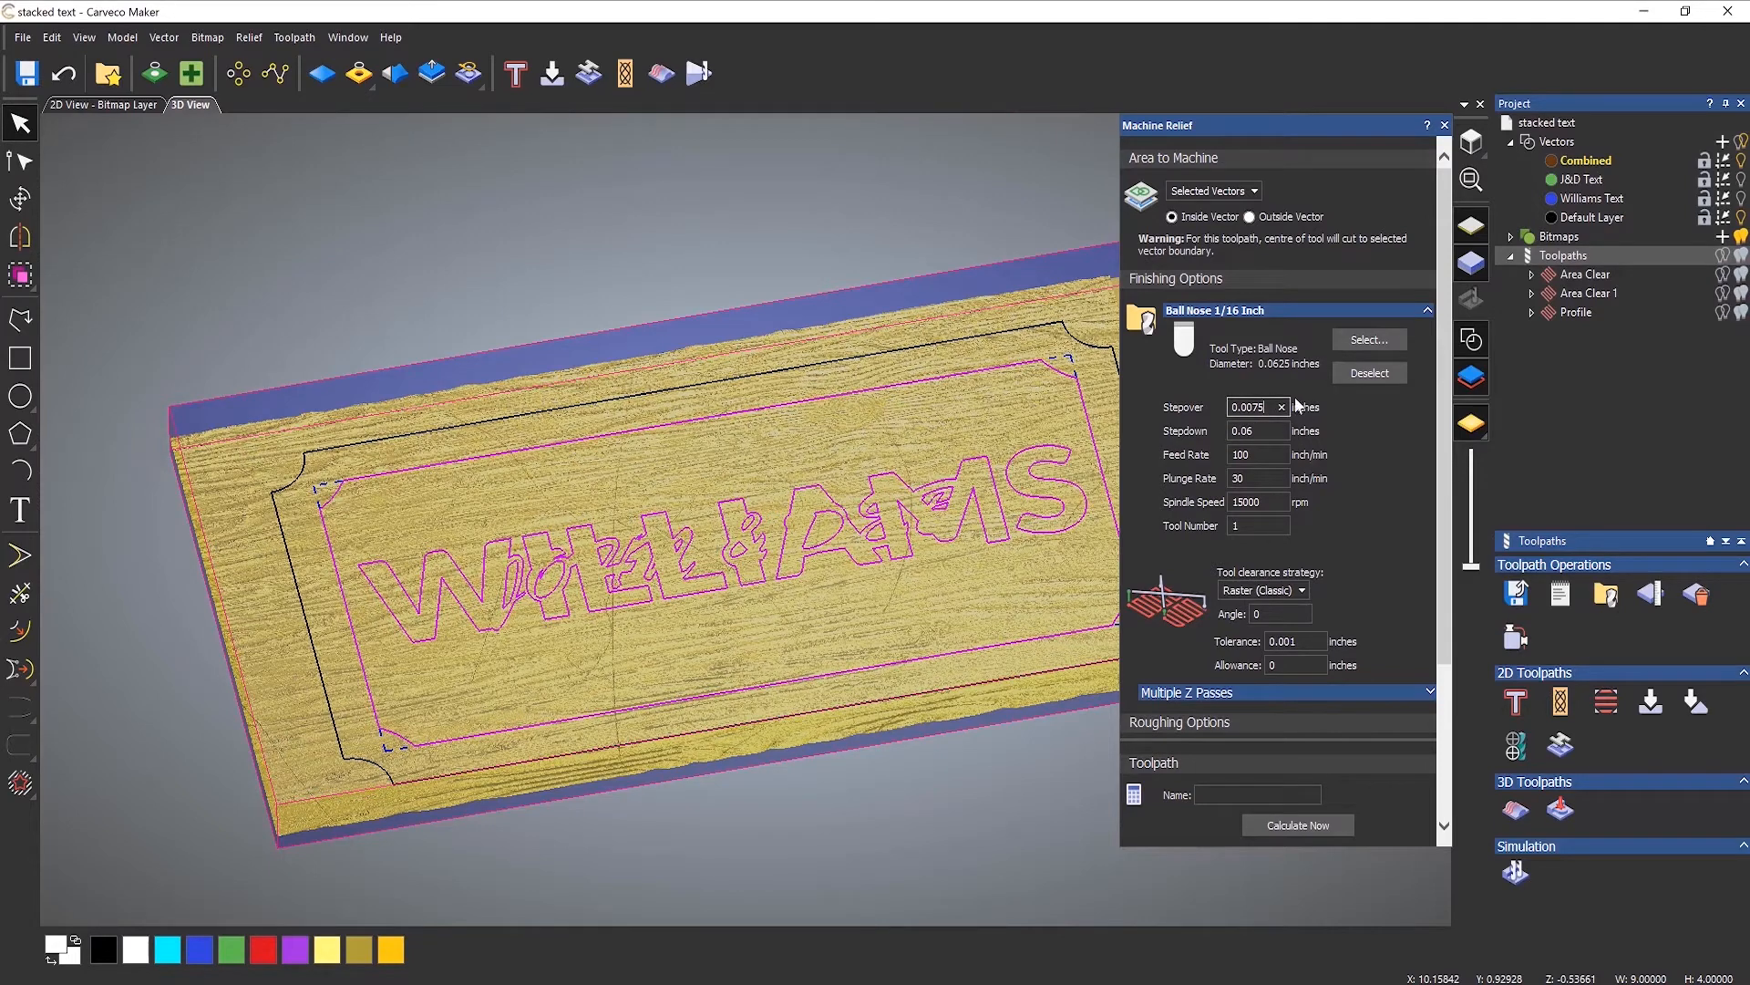
pyautogui.click(1263, 312)
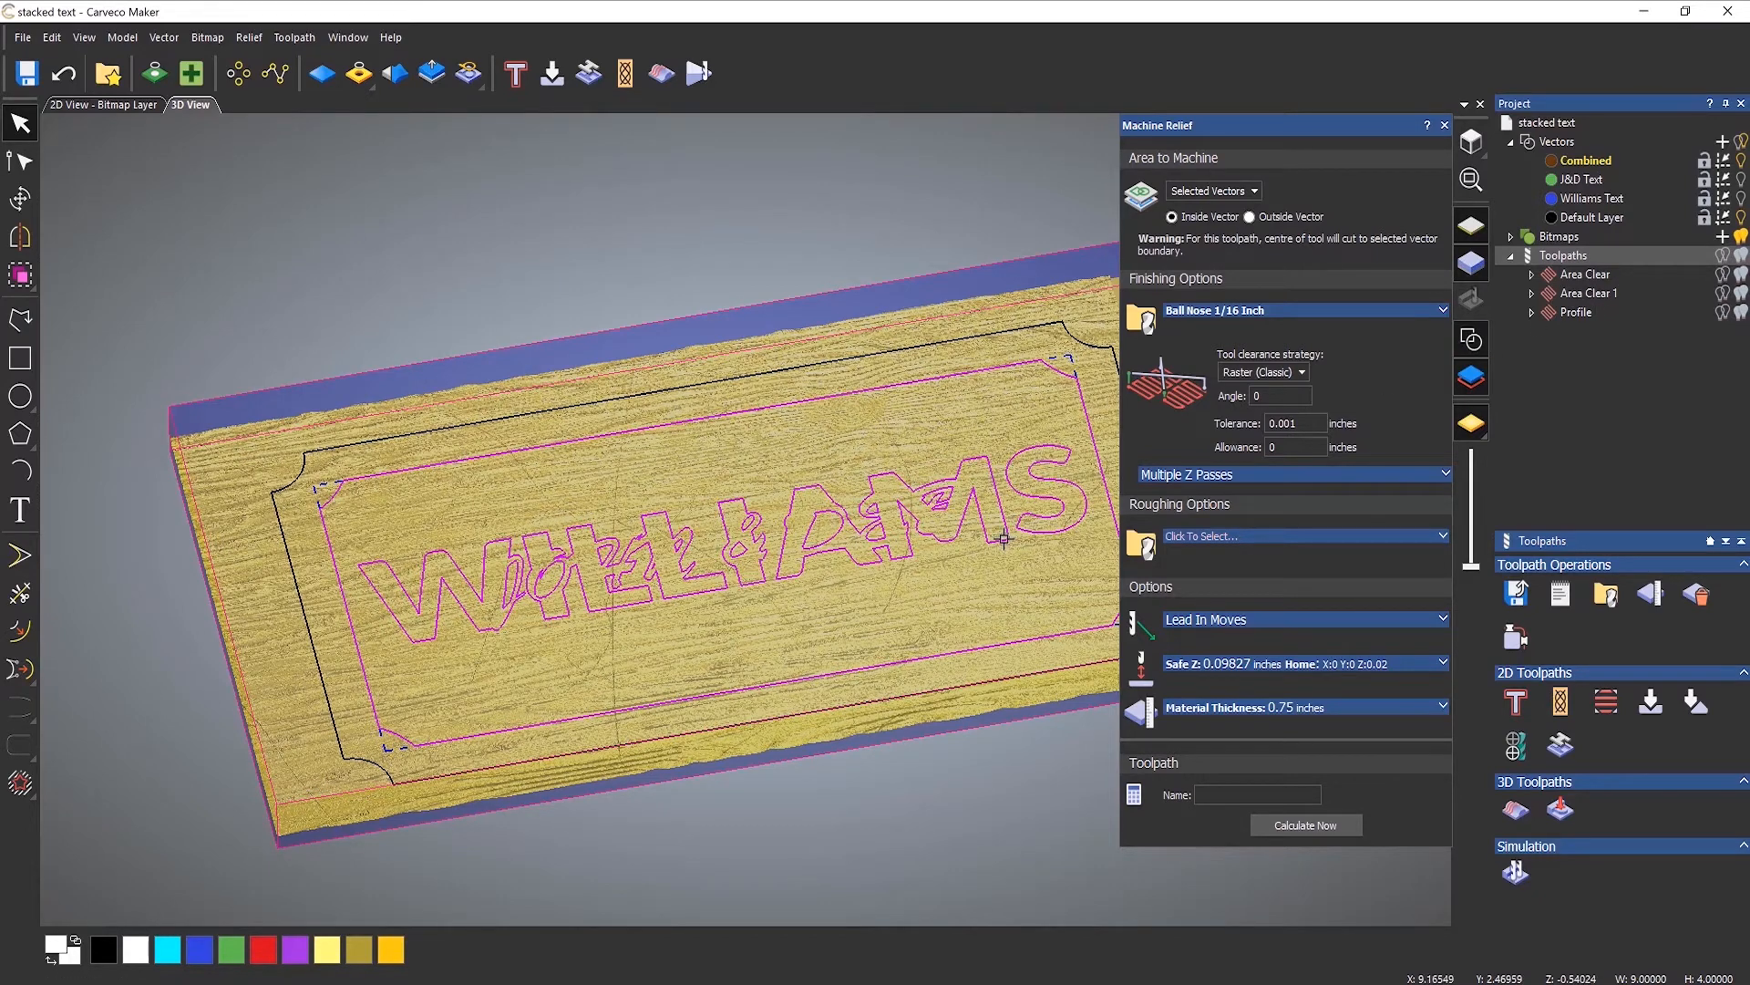
pyautogui.click(1321, 825)
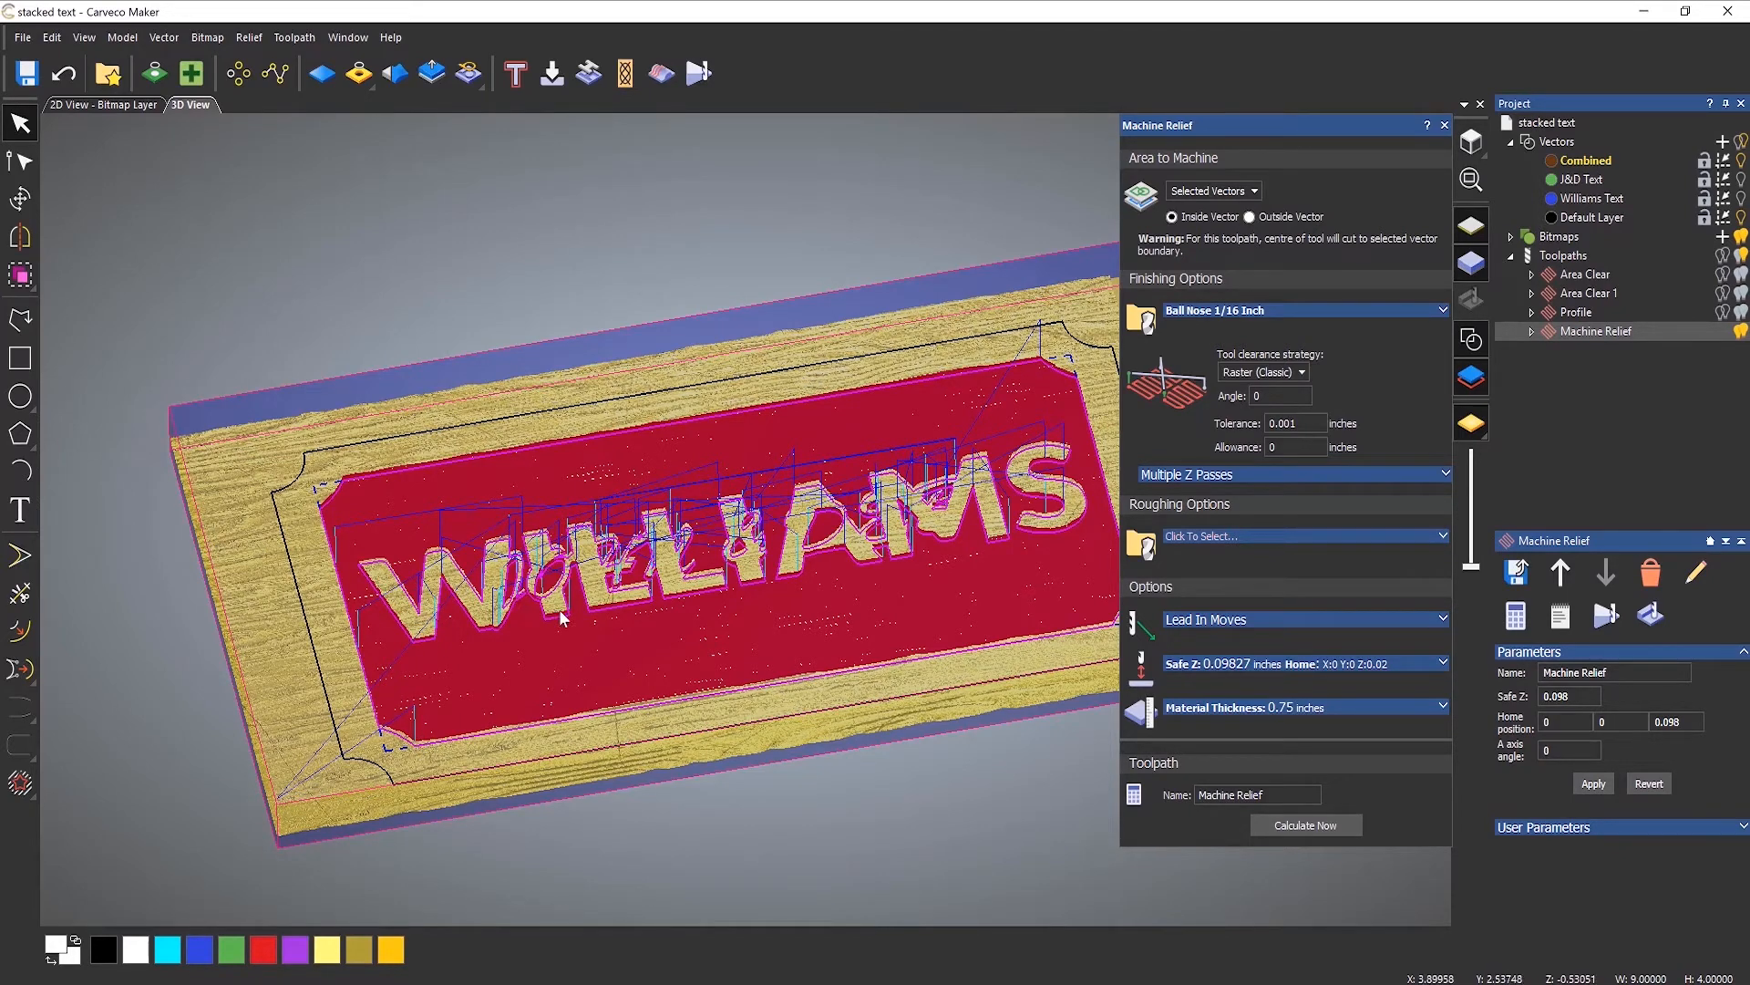
pyautogui.click(1444, 125)
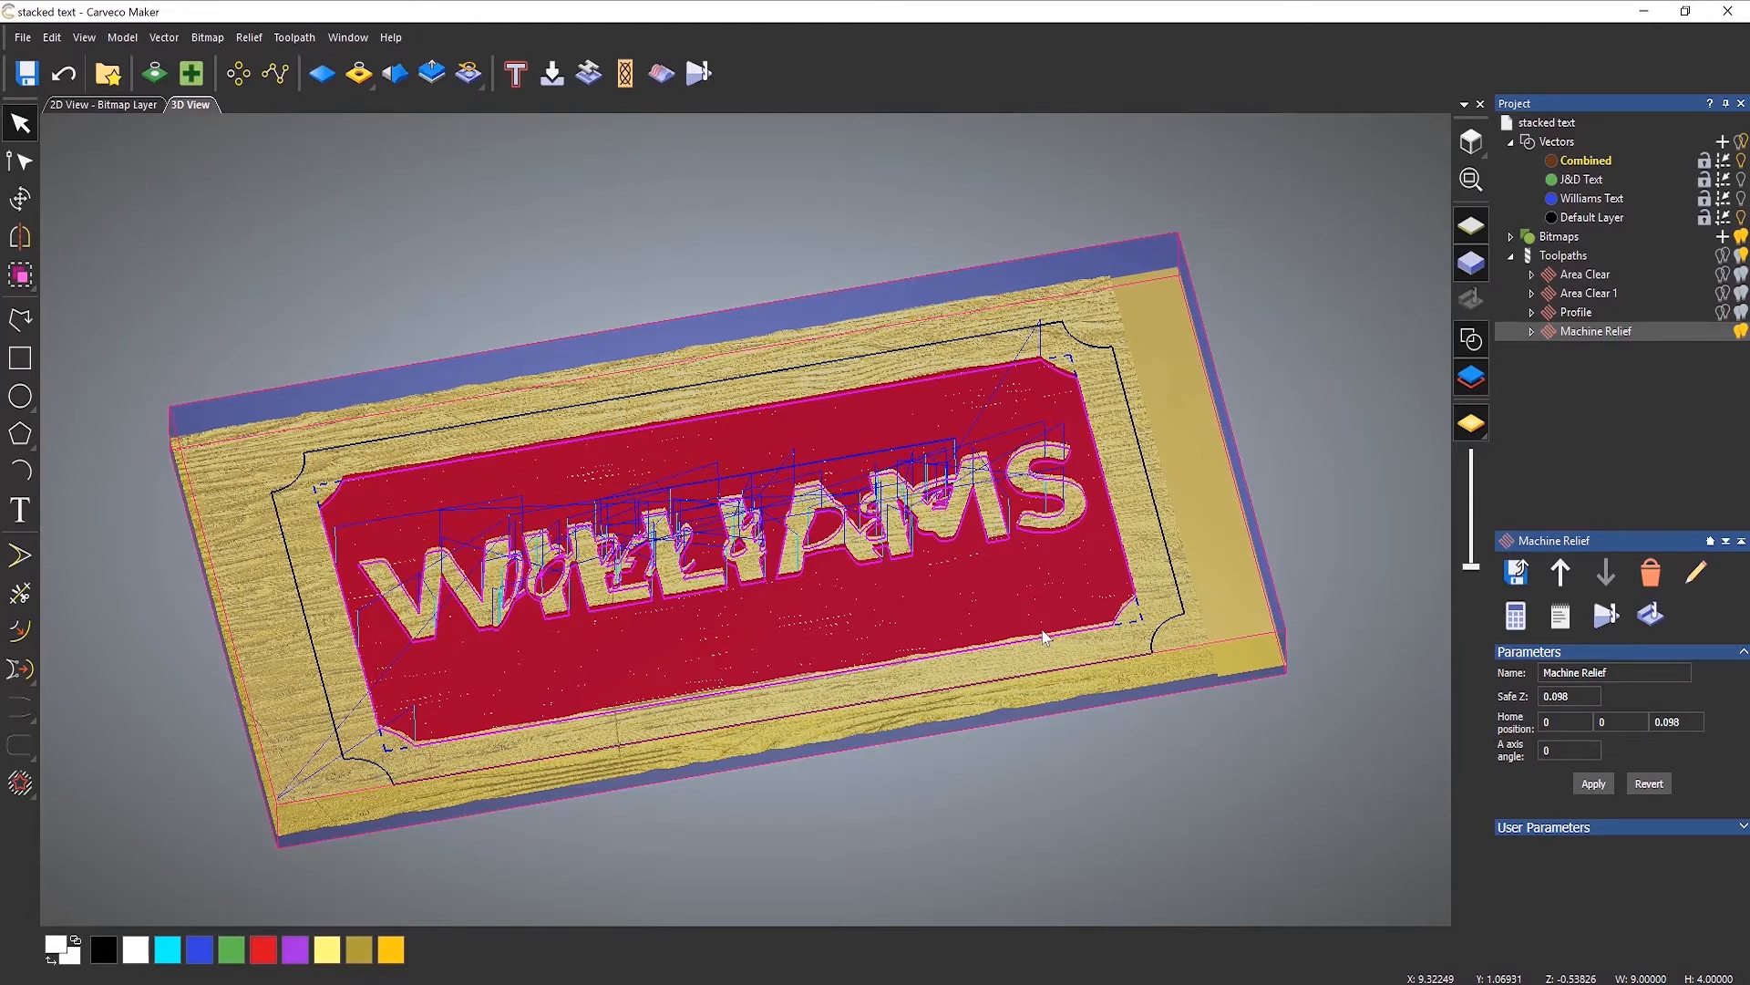
# Simulate the Area Clear toolpath followed by the Area Clear 1 toolpath on the material block.
pyautogui.rightClick(1566, 332)
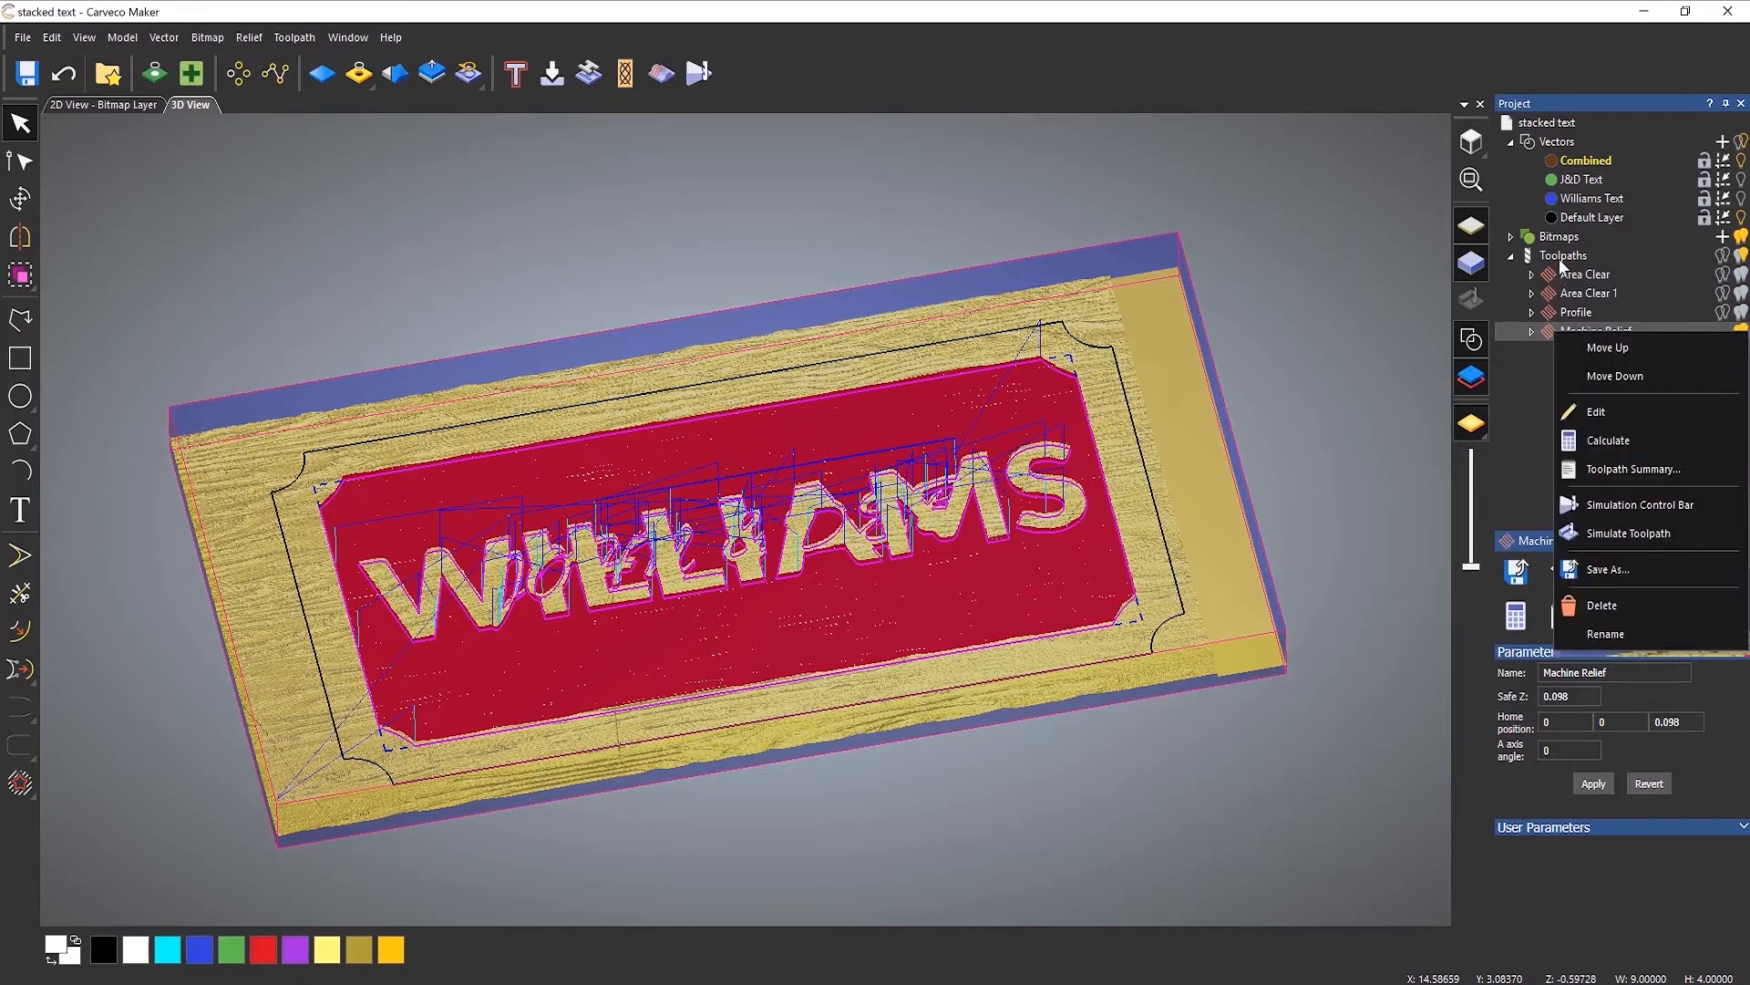
pyautogui.rightClick(1579, 277)
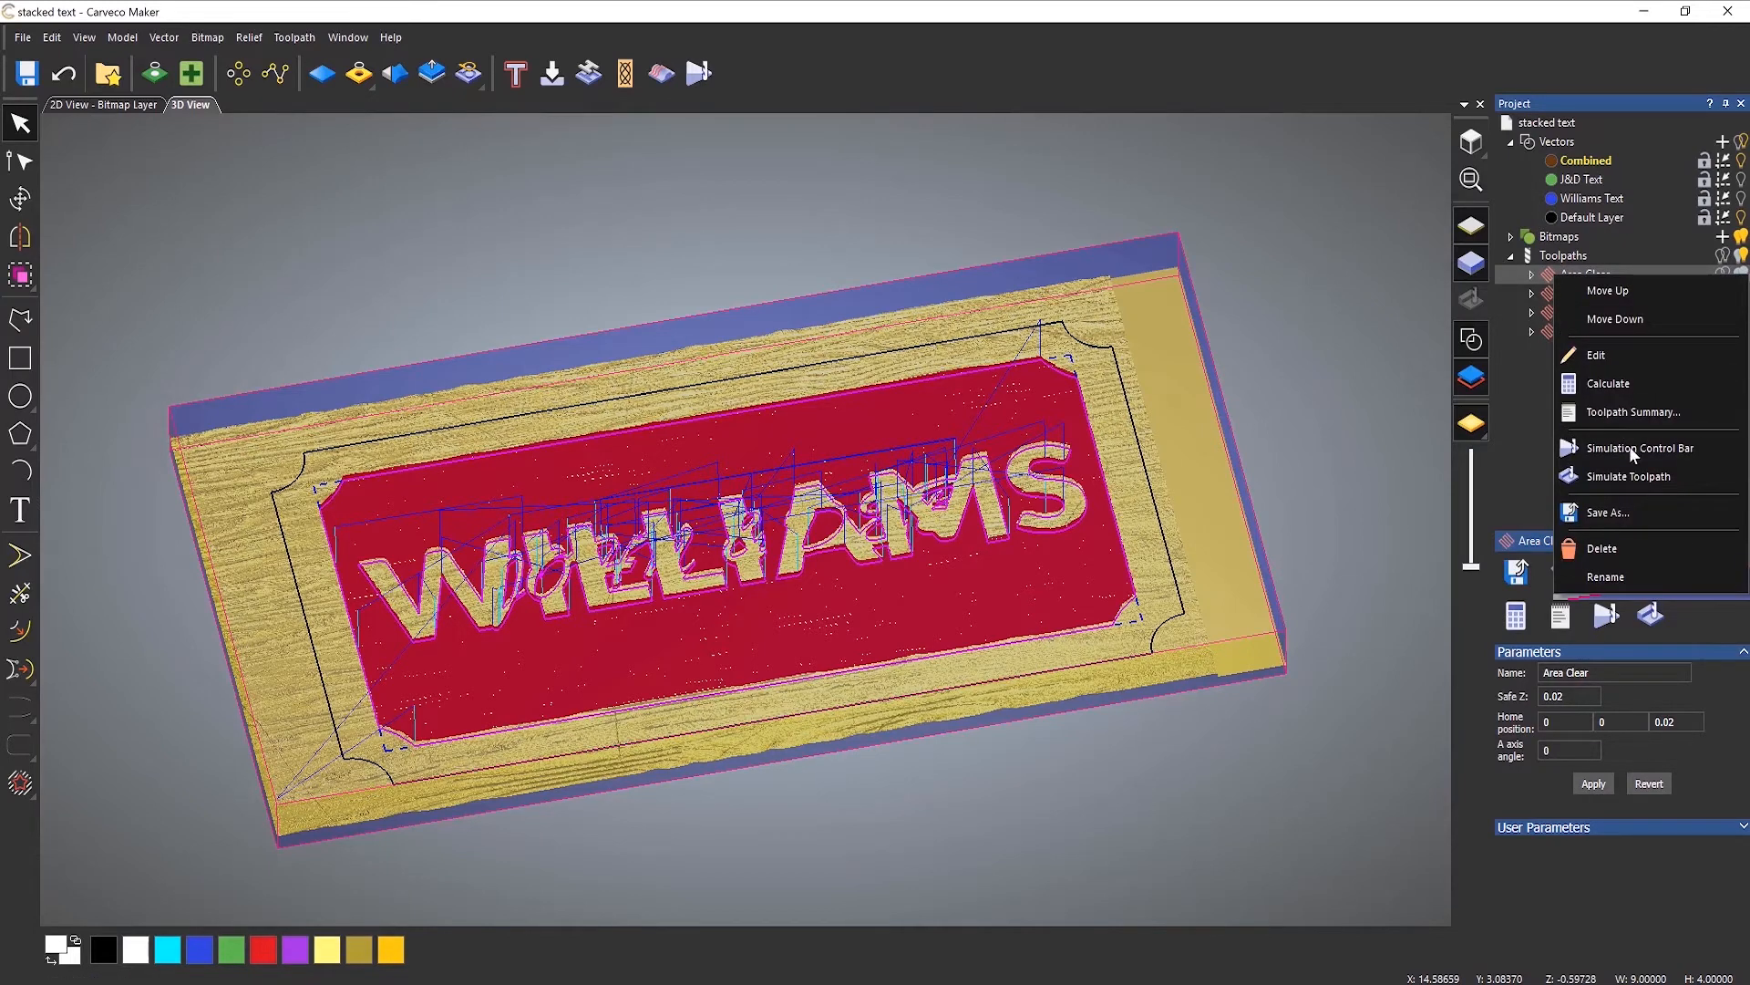
pyautogui.click(1628, 476)
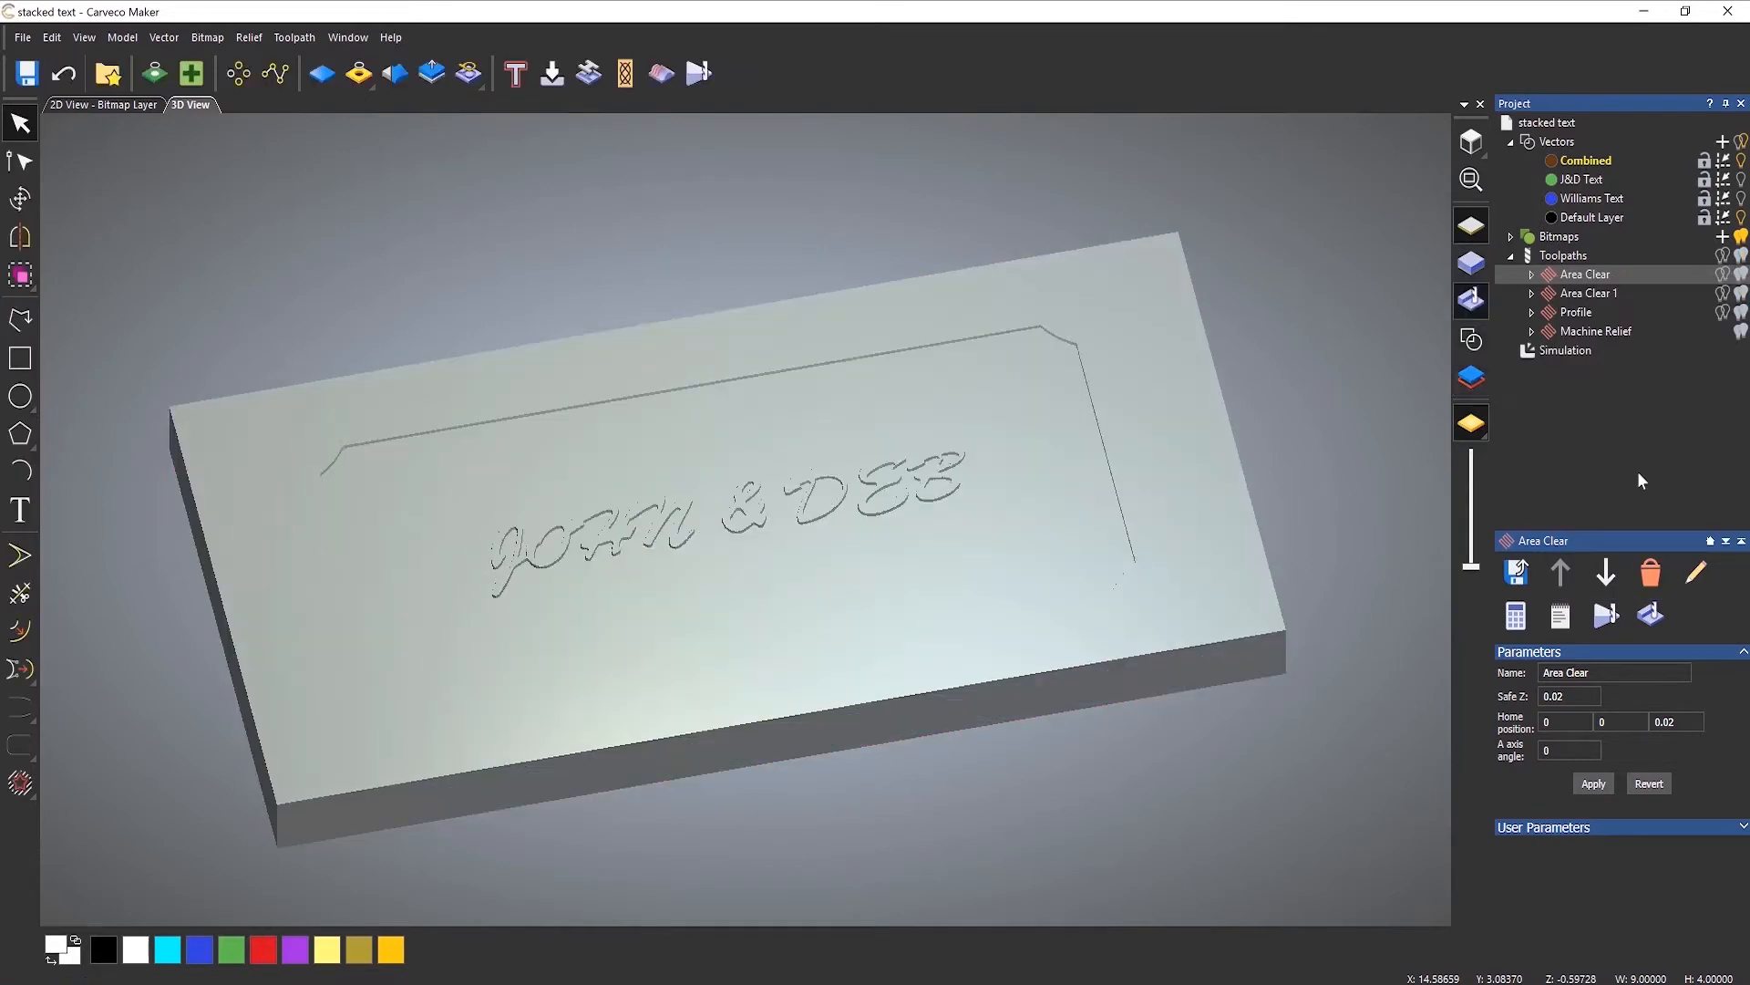
pyautogui.rightClick(1588, 293)
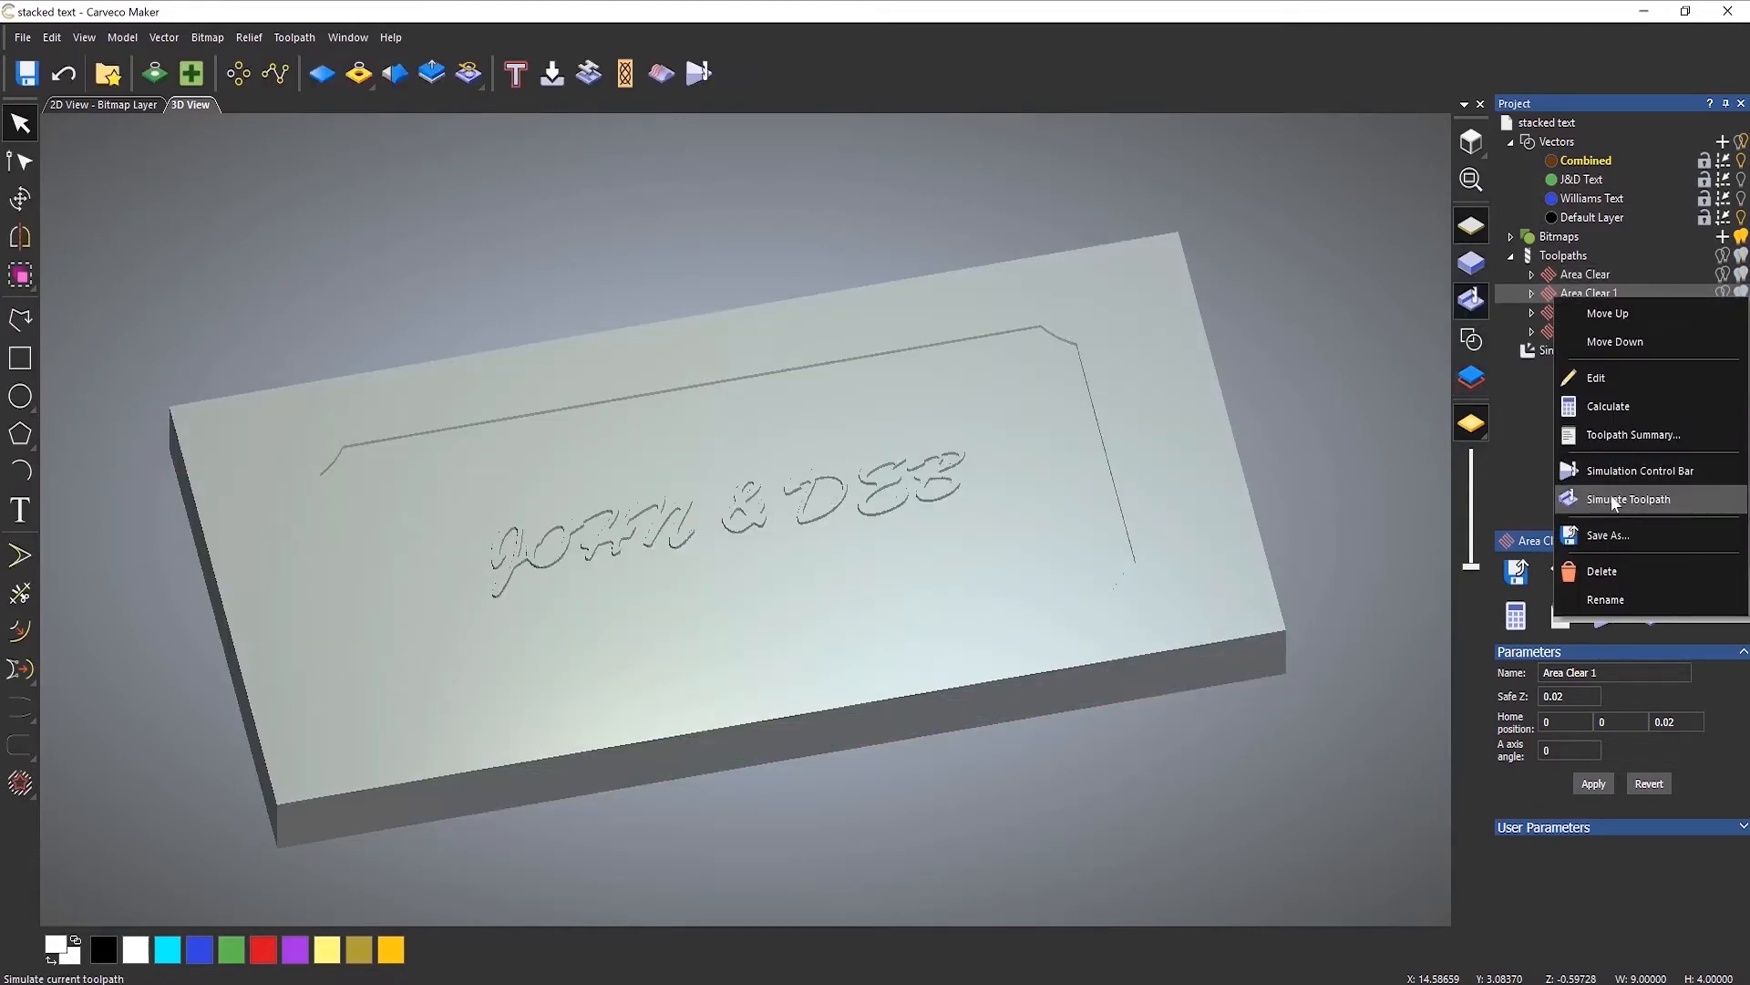
pyautogui.click(1612, 500)
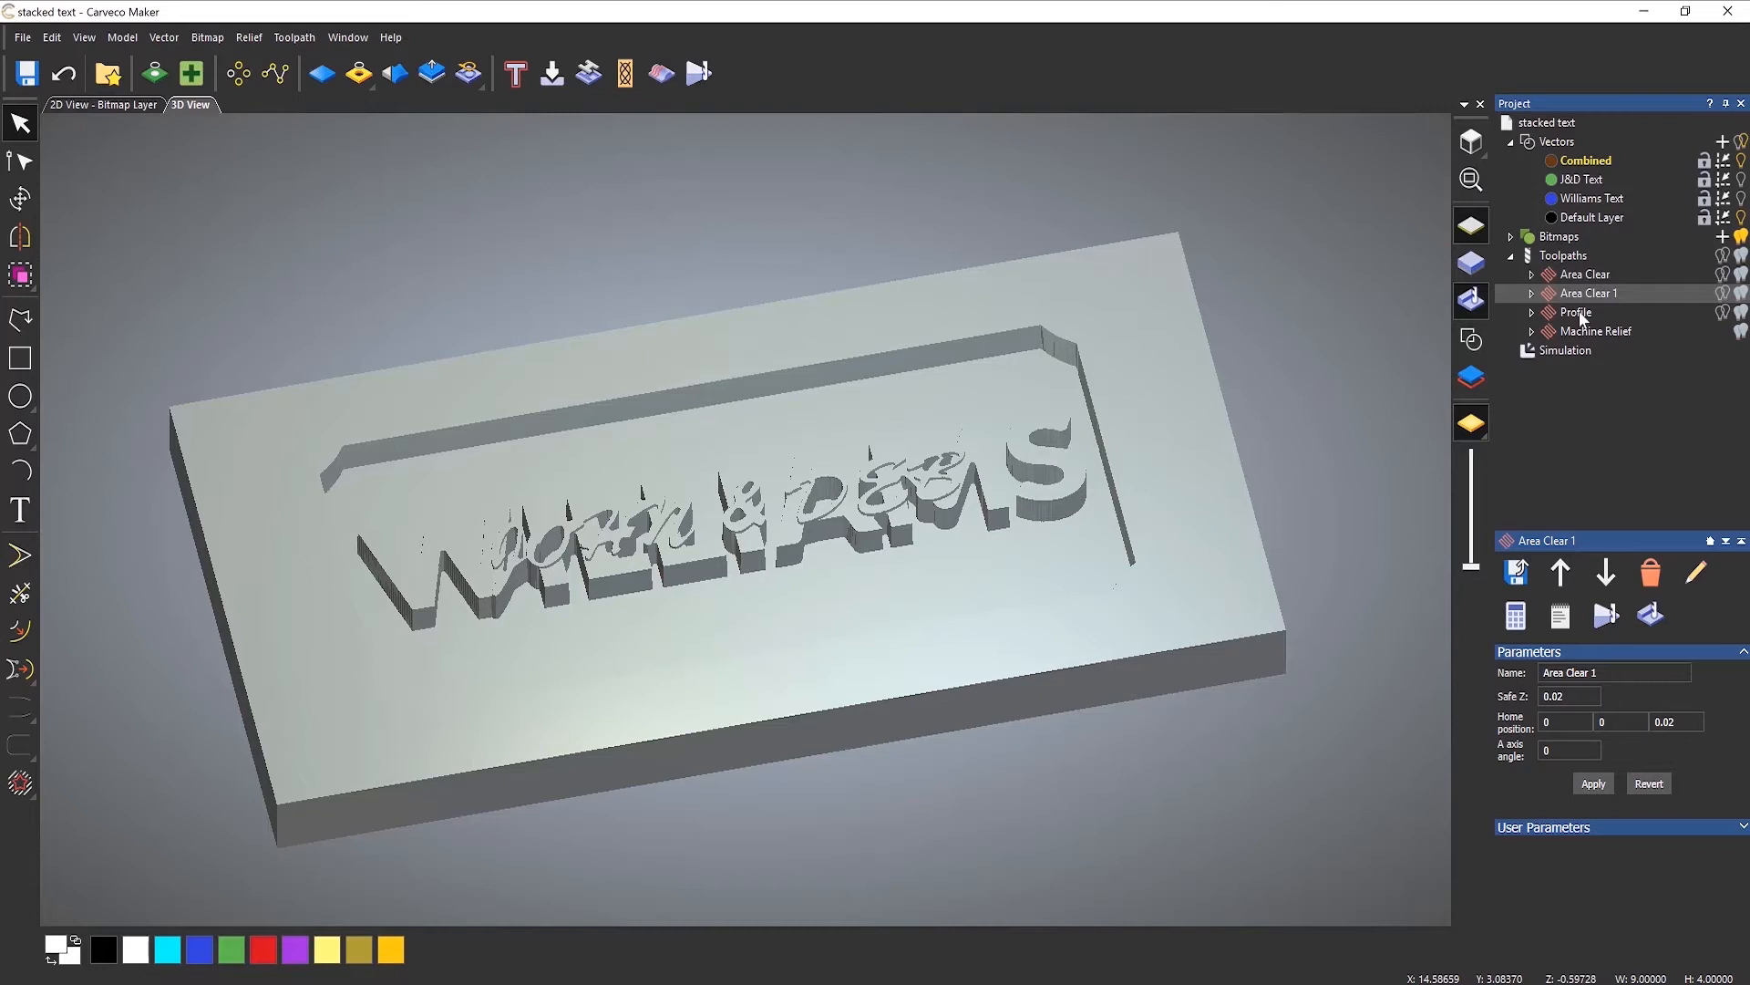
# Move the Machine Relief toolpath ahead of the Profile toolpath and bring up the simulation controls for it.
pyautogui.moveTo(1582, 319); pyautogui.dragTo(1580, 340)
pyautogui.click(1594, 319)
pyautogui.rightClick(1594, 319)
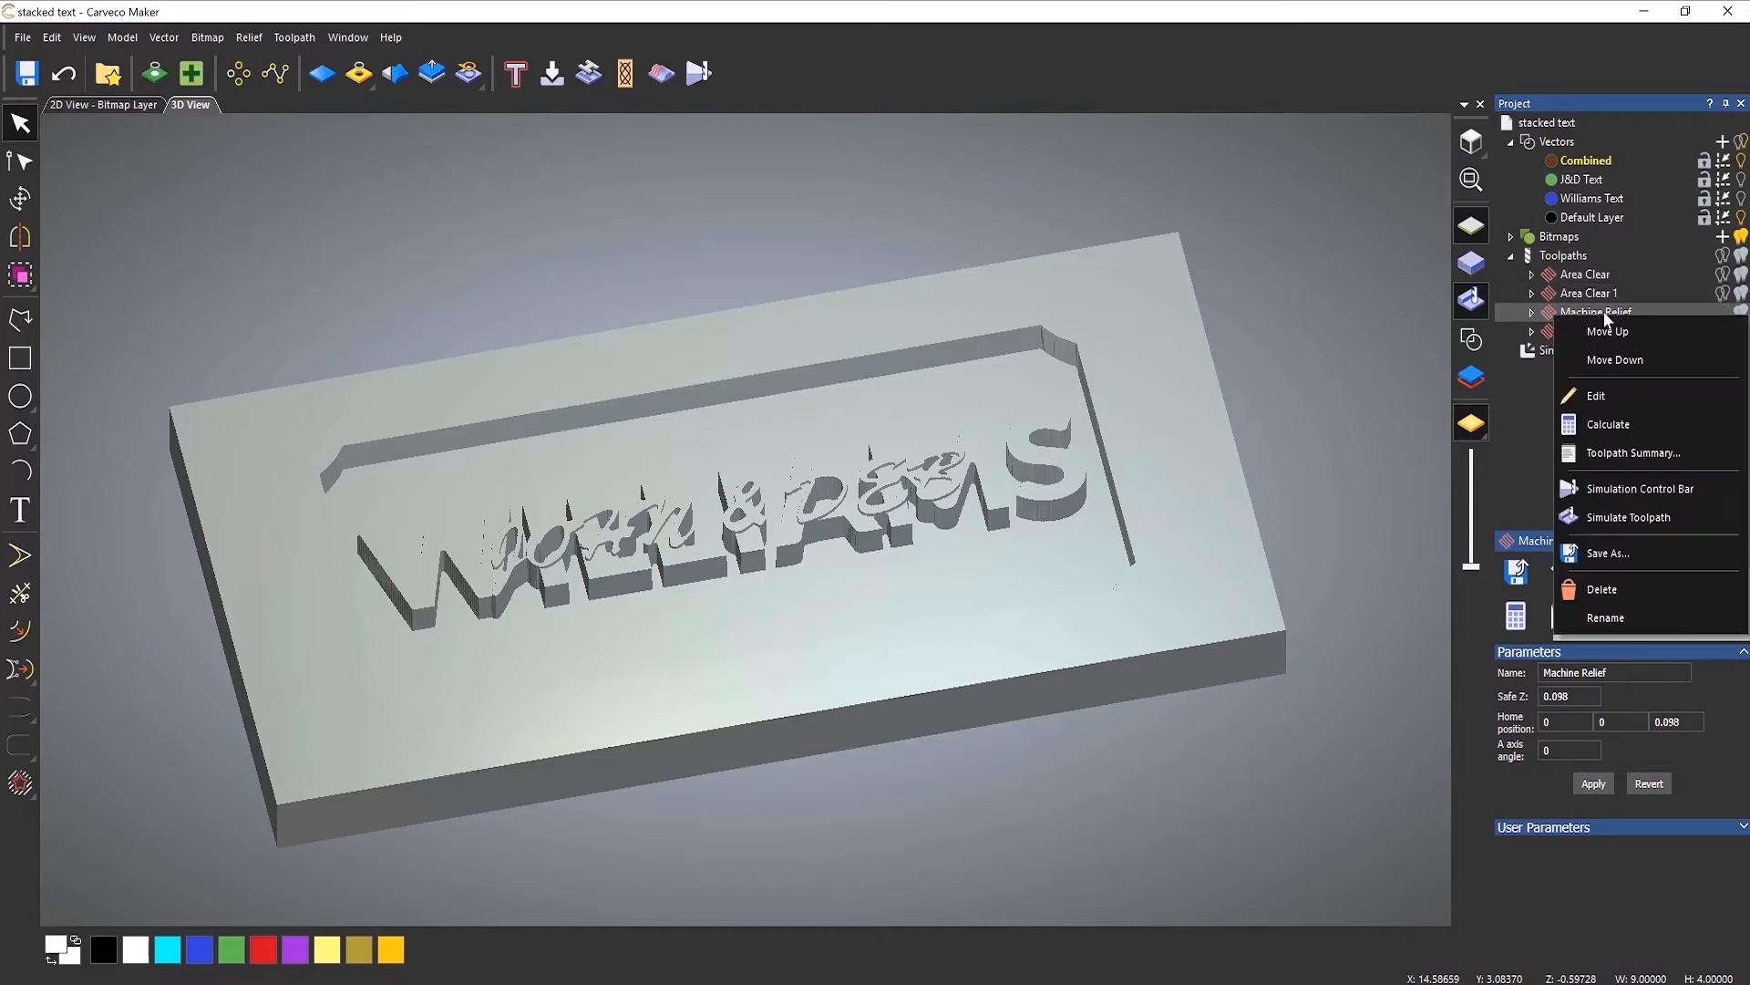
pyautogui.click(1643, 484)
pyautogui.scroll(2, 715, 532)
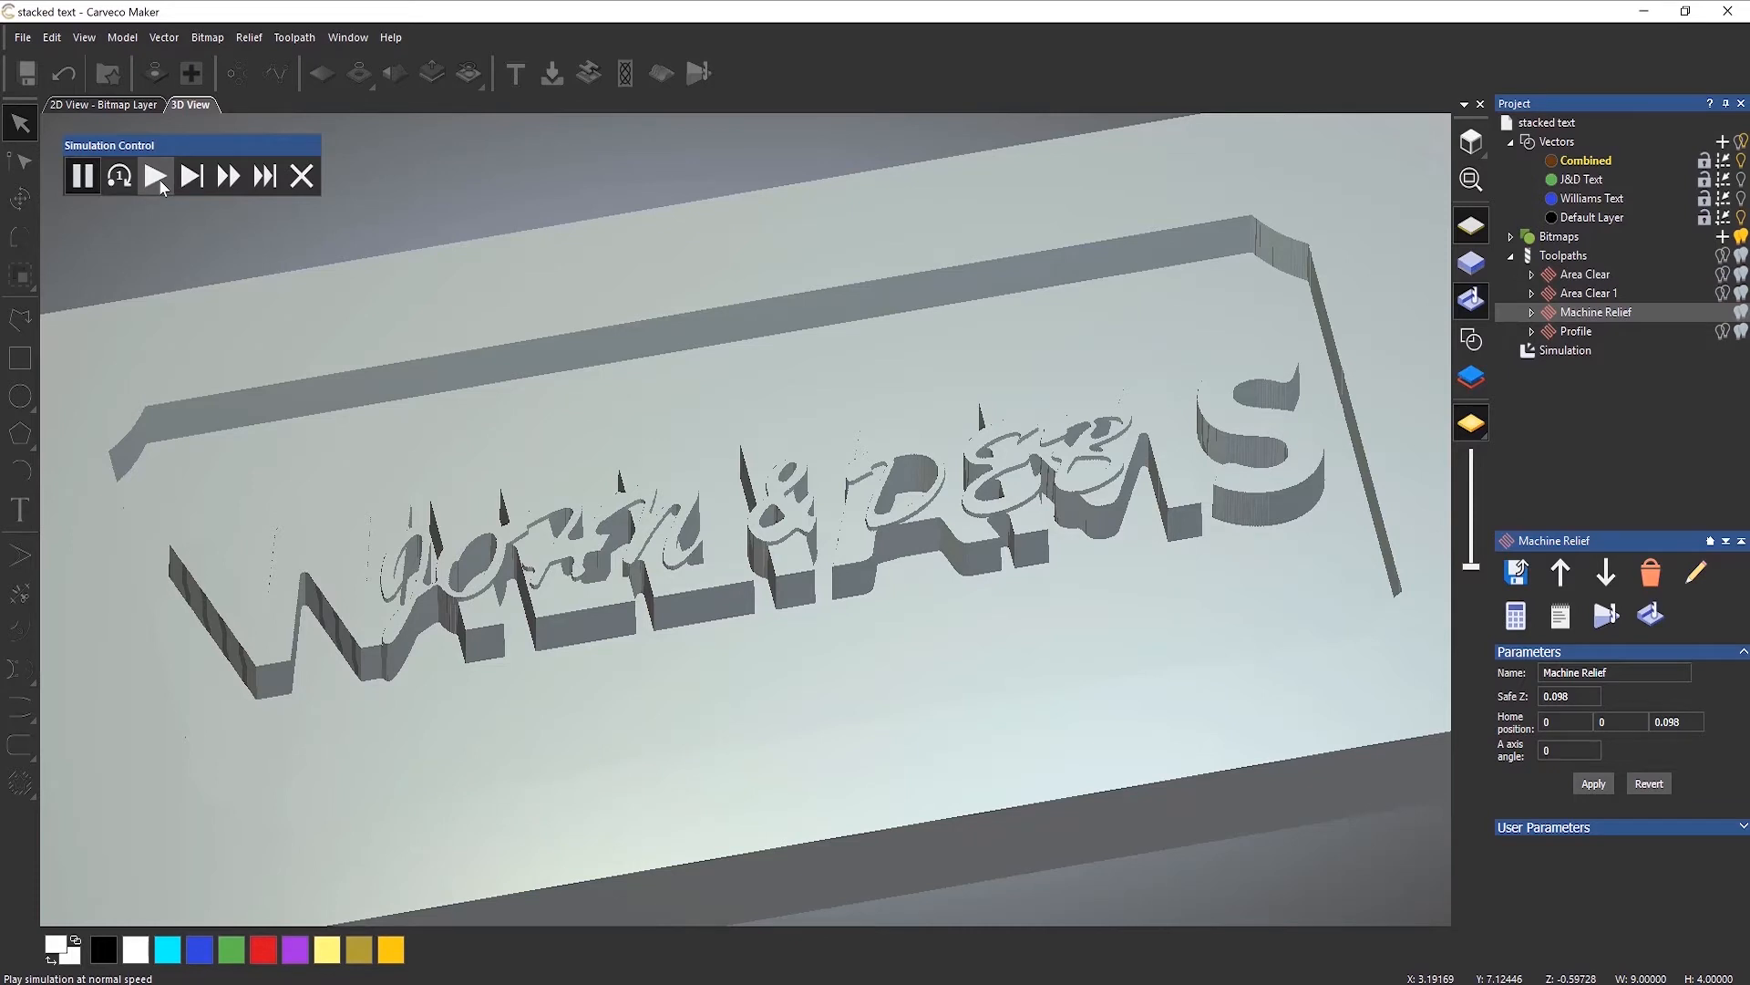
# Play the Machine Relief simulation, switching between normal and fast speed, and inspect the carved wood grain around the lettering.
pyautogui.click(157, 177)
pyautogui.click(223, 178)
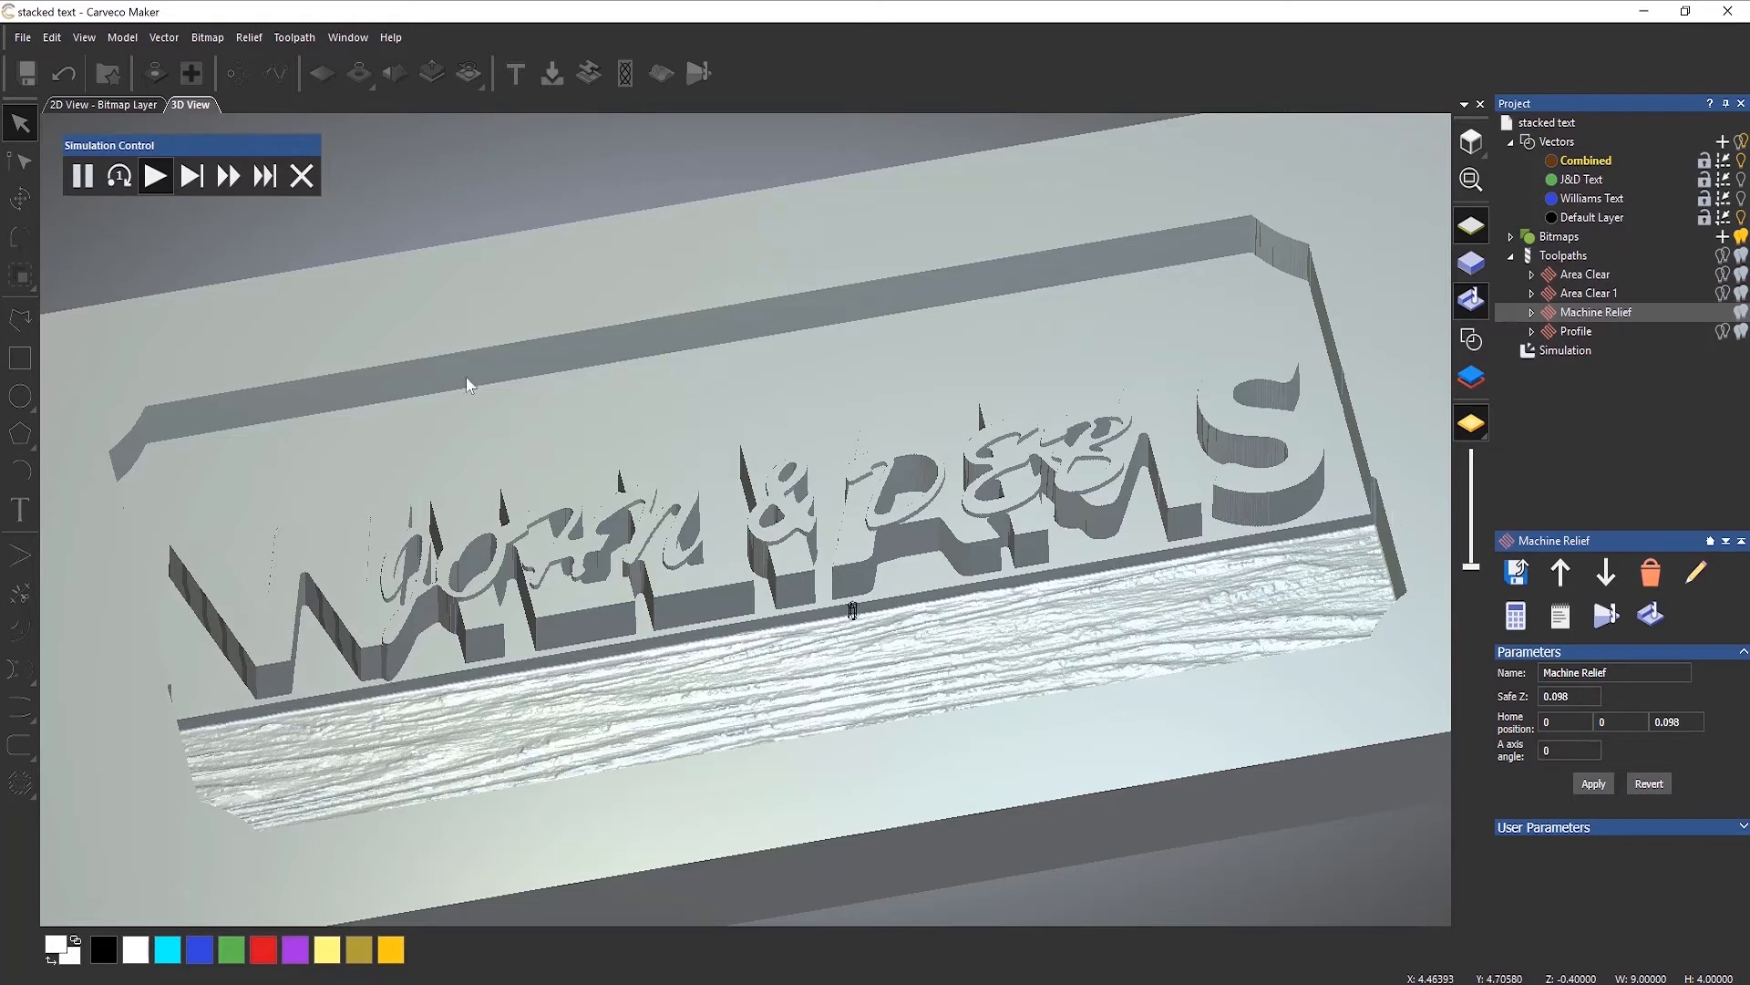
pyautogui.click(230, 178)
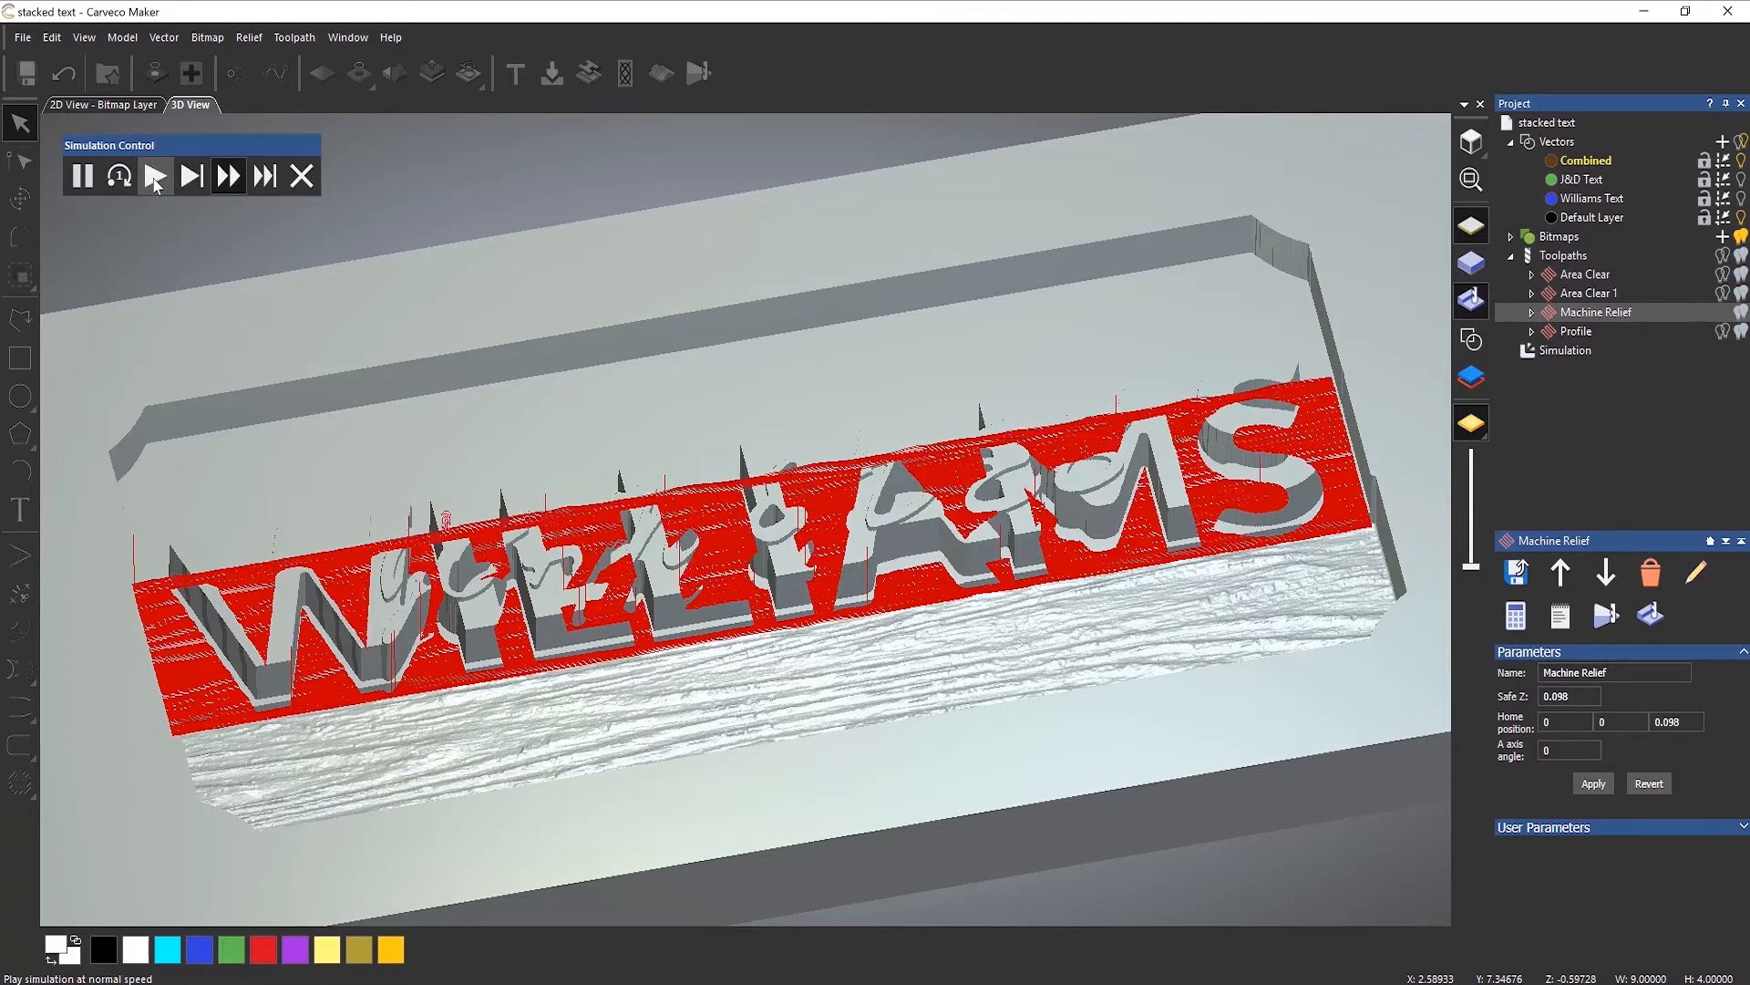
pyautogui.click(155, 179)
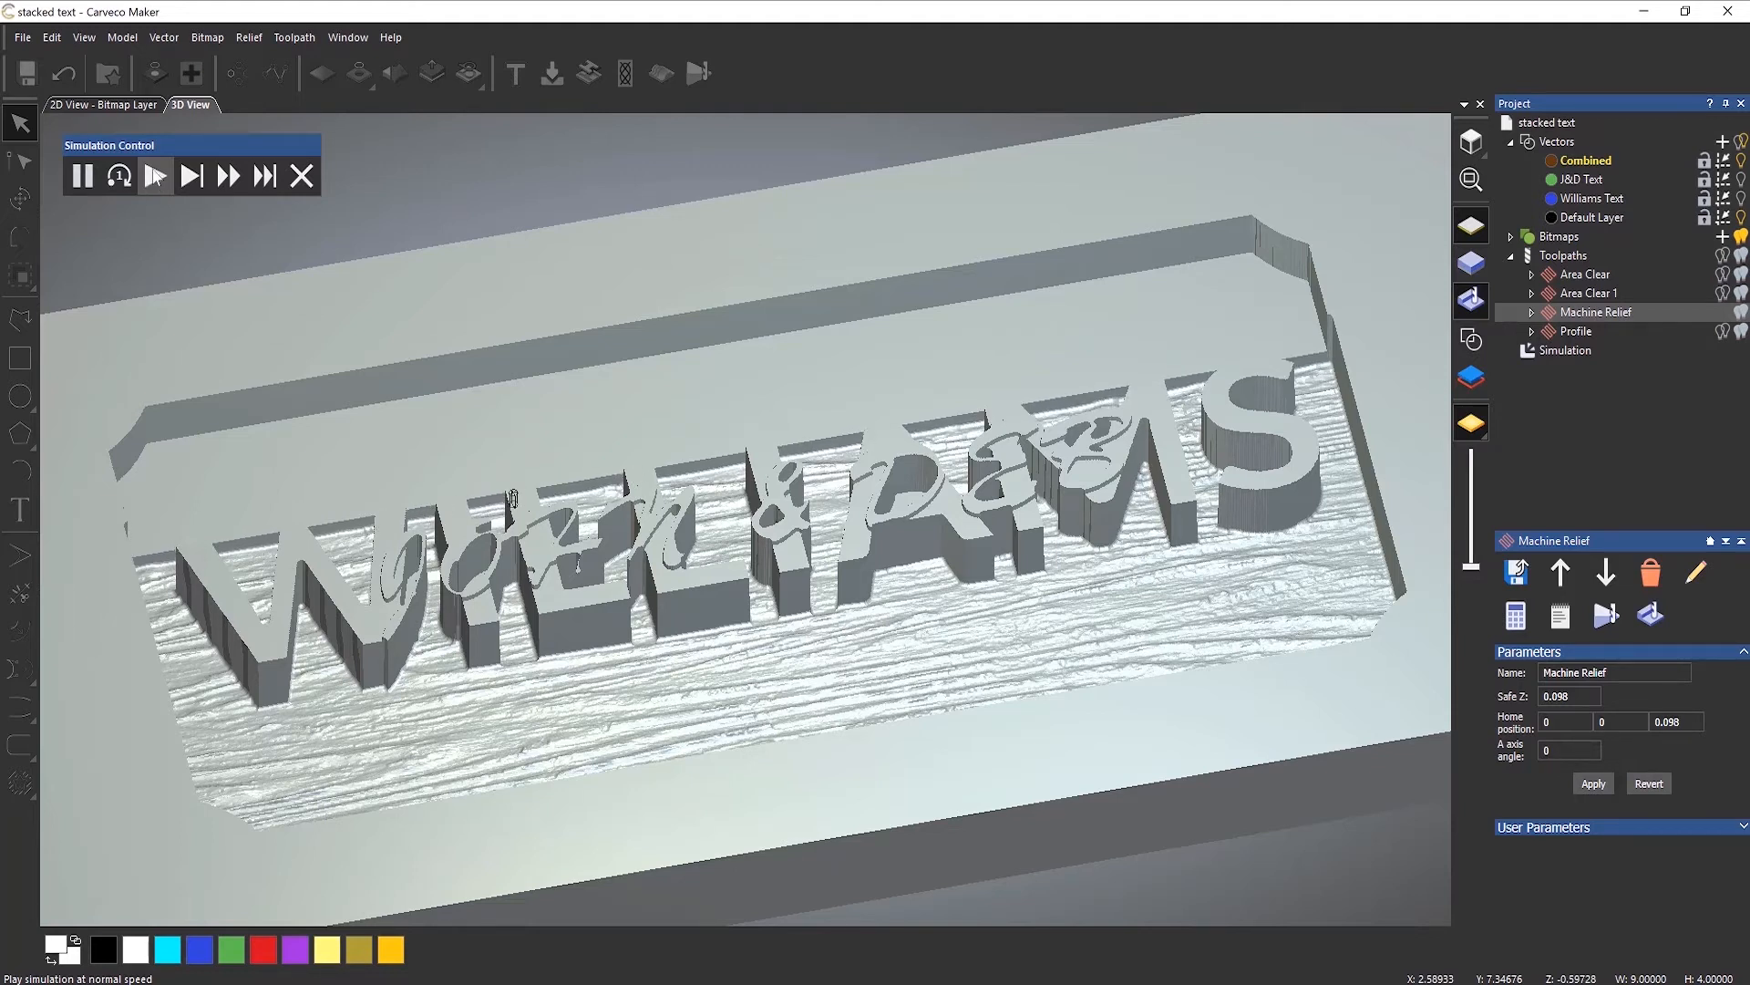
pyautogui.click(227, 178)
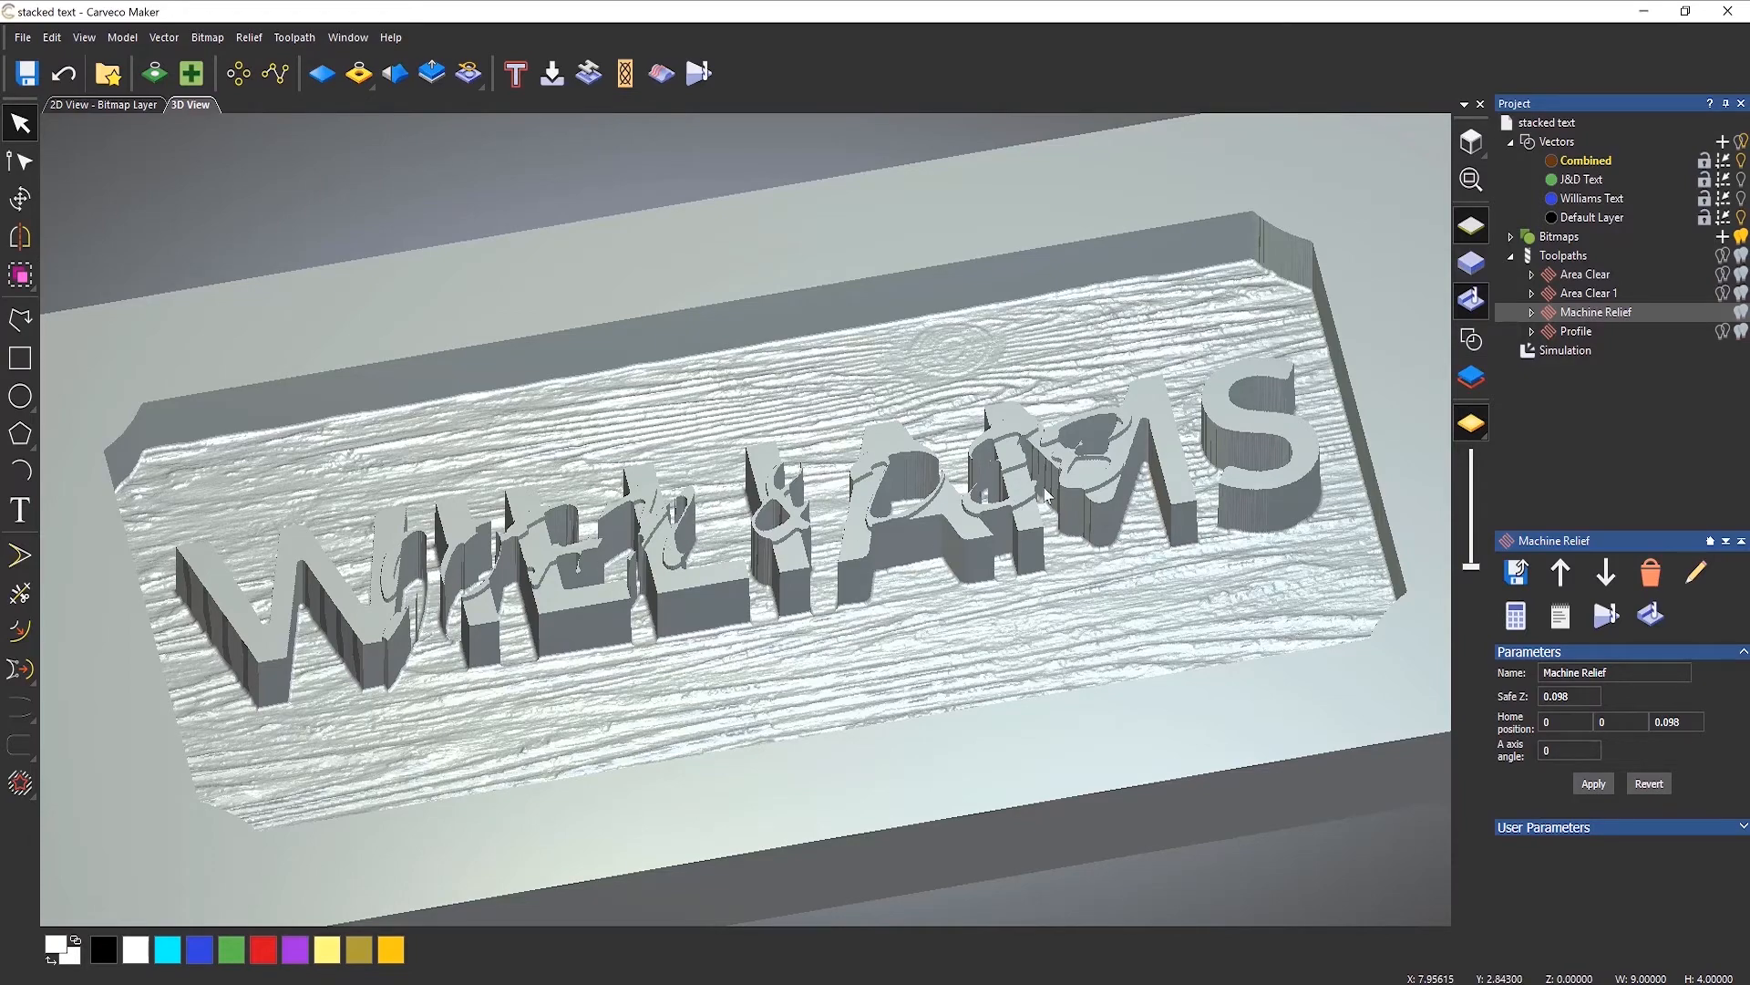
pyautogui.moveTo(480, 606); pyautogui.dragTo(433, 638)
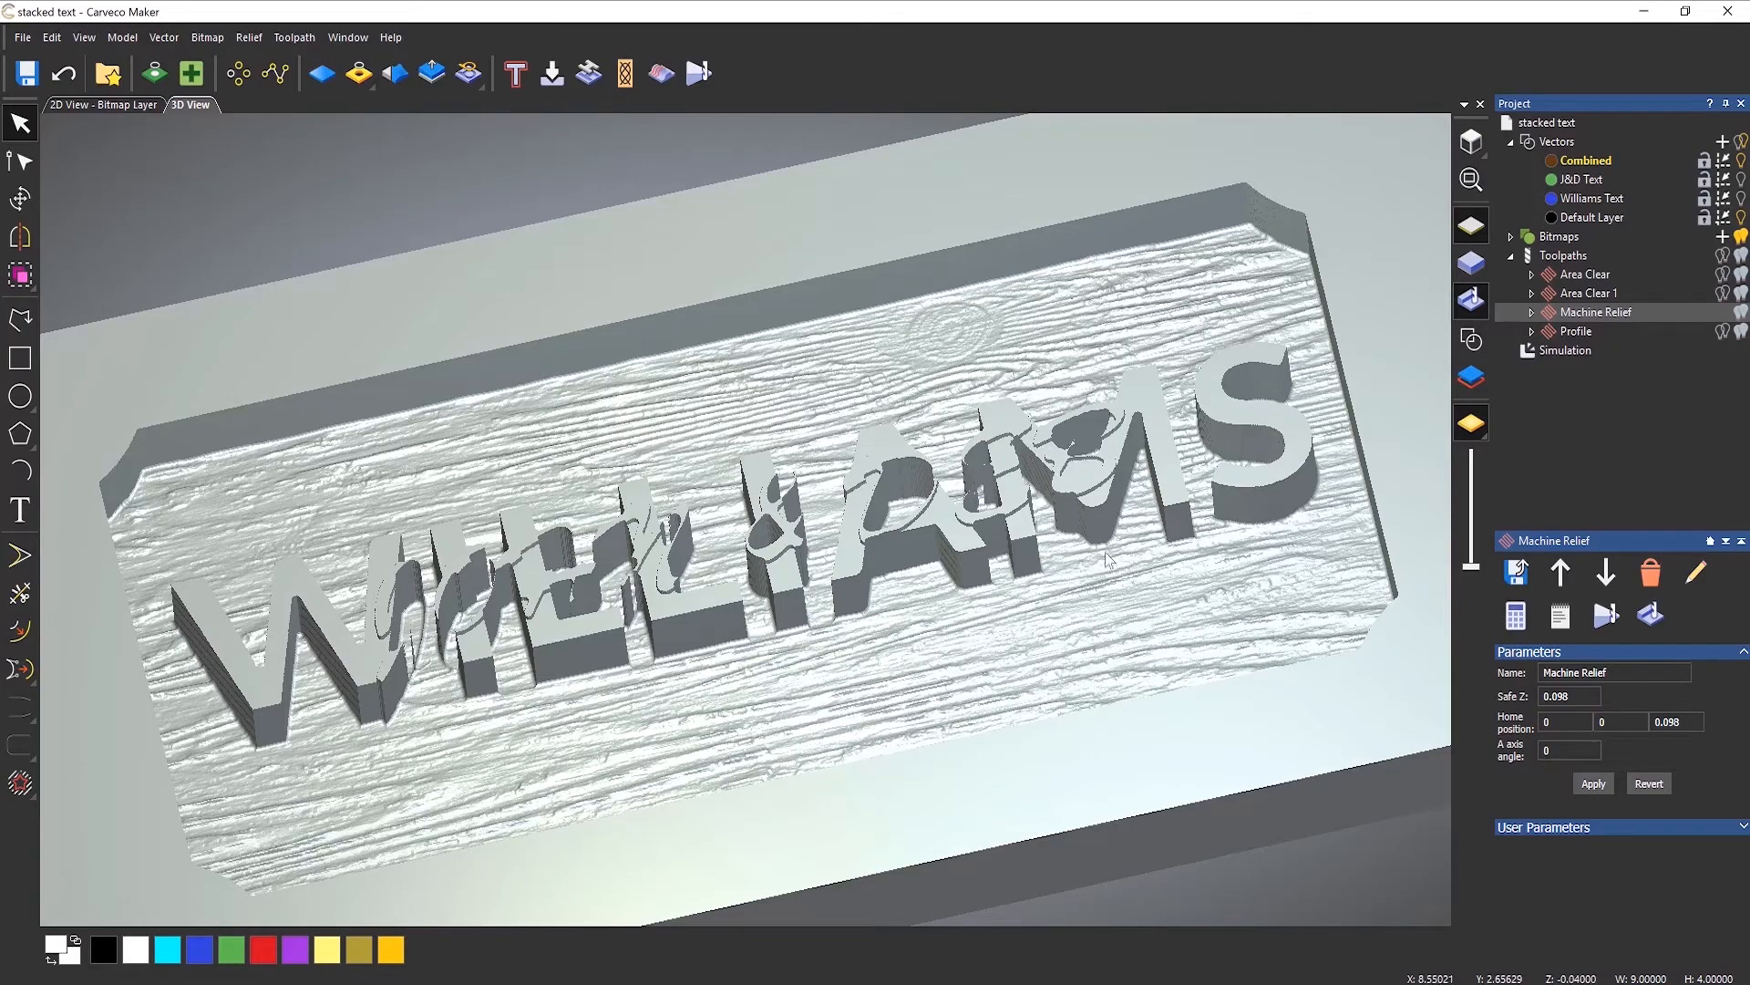
pyautogui.moveTo(1107, 552)
pyautogui.mouseDown()
pyautogui.moveTo(1140, 565)
pyautogui.moveTo(1121, 556)
pyautogui.mouseUp()
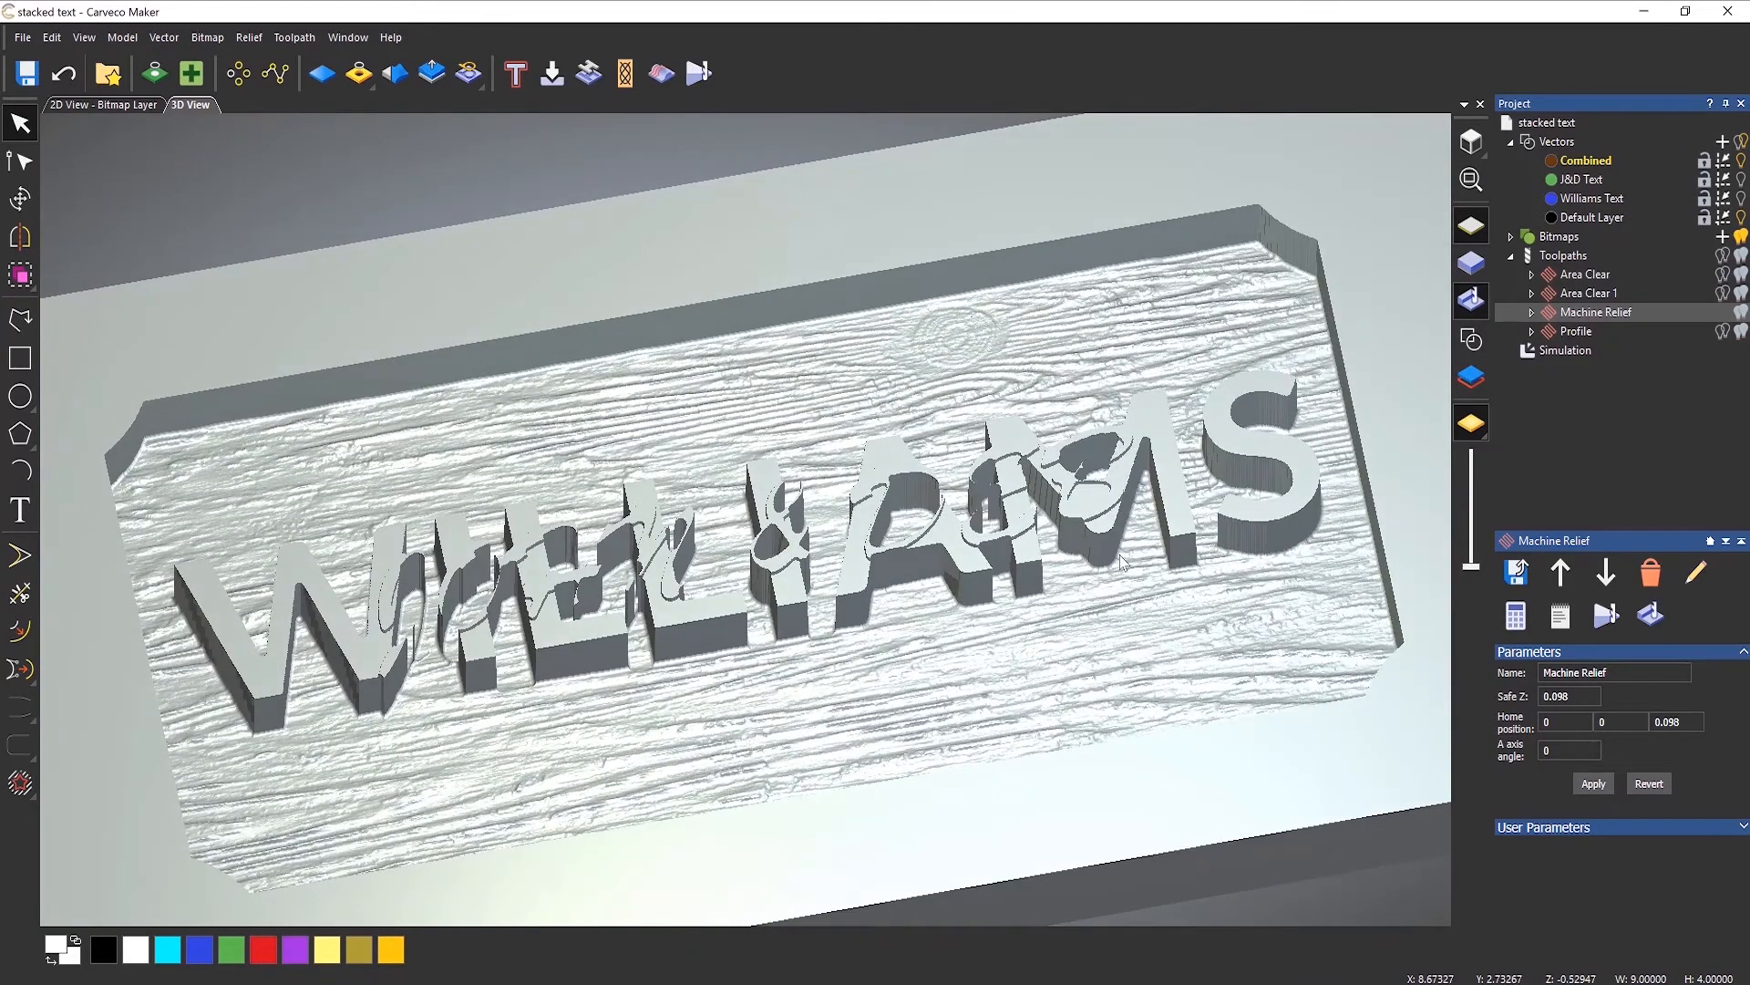
# Delete the simulation and show the vectors over the relief in the 3D view.
pyautogui.rightClick(1561, 350)
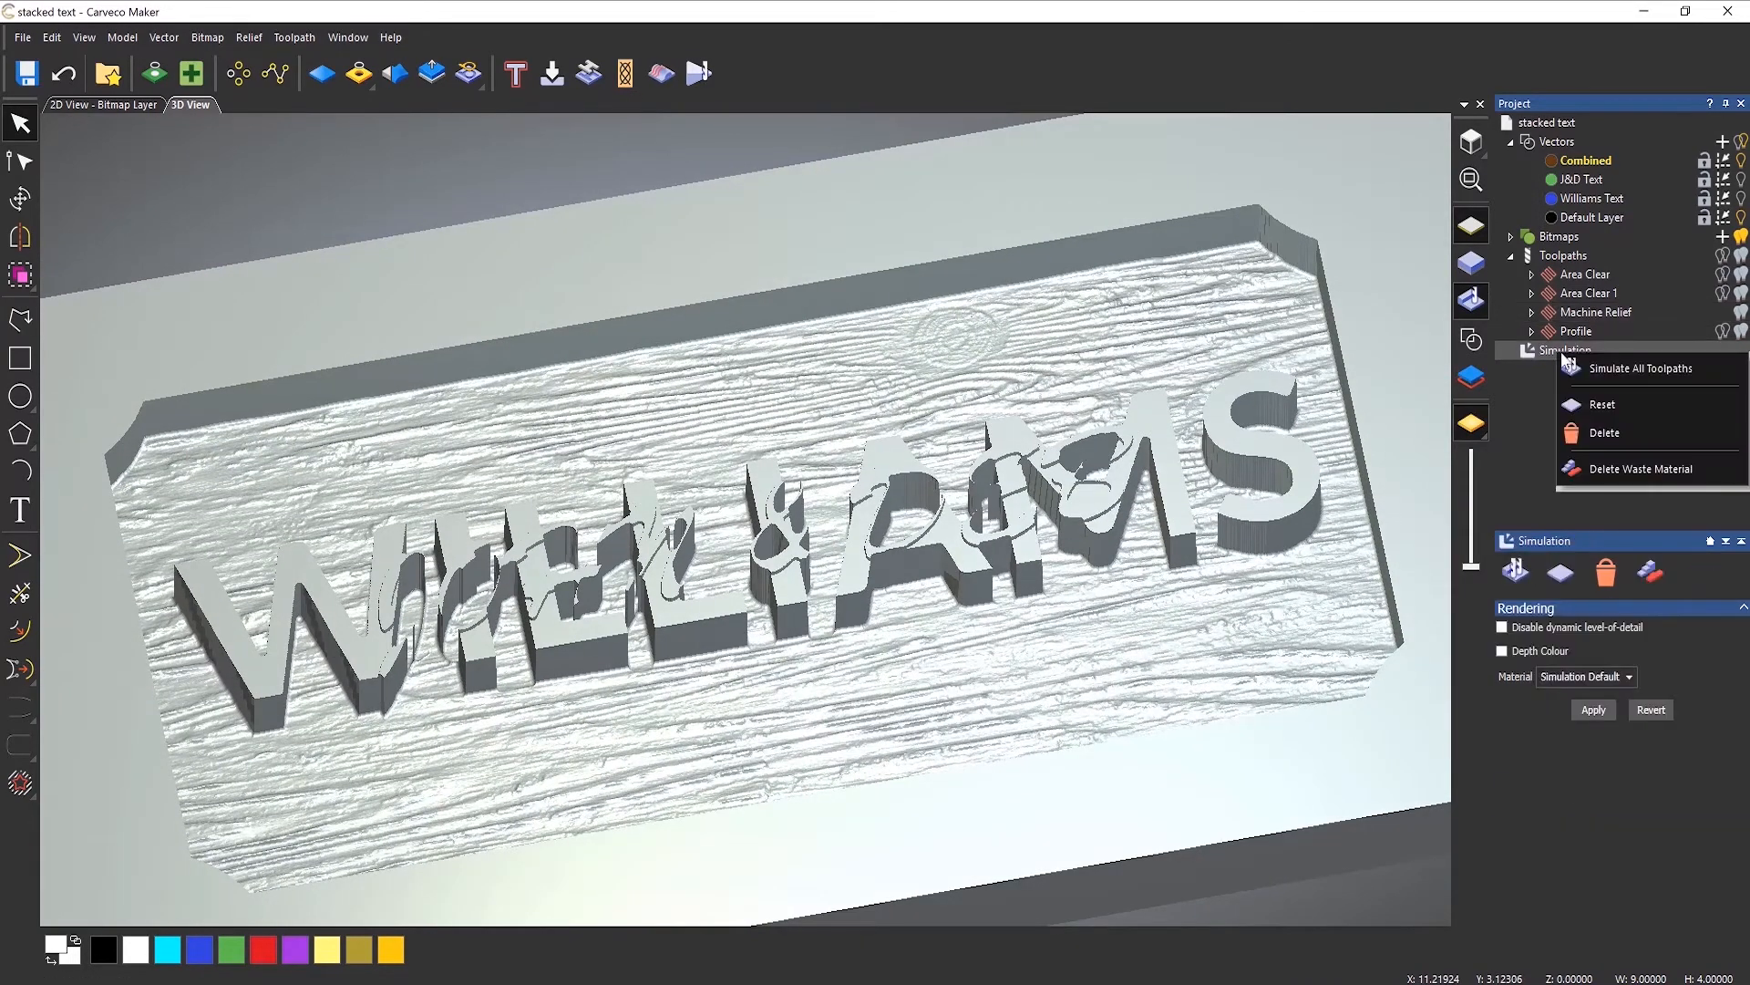
pyautogui.click(1595, 443)
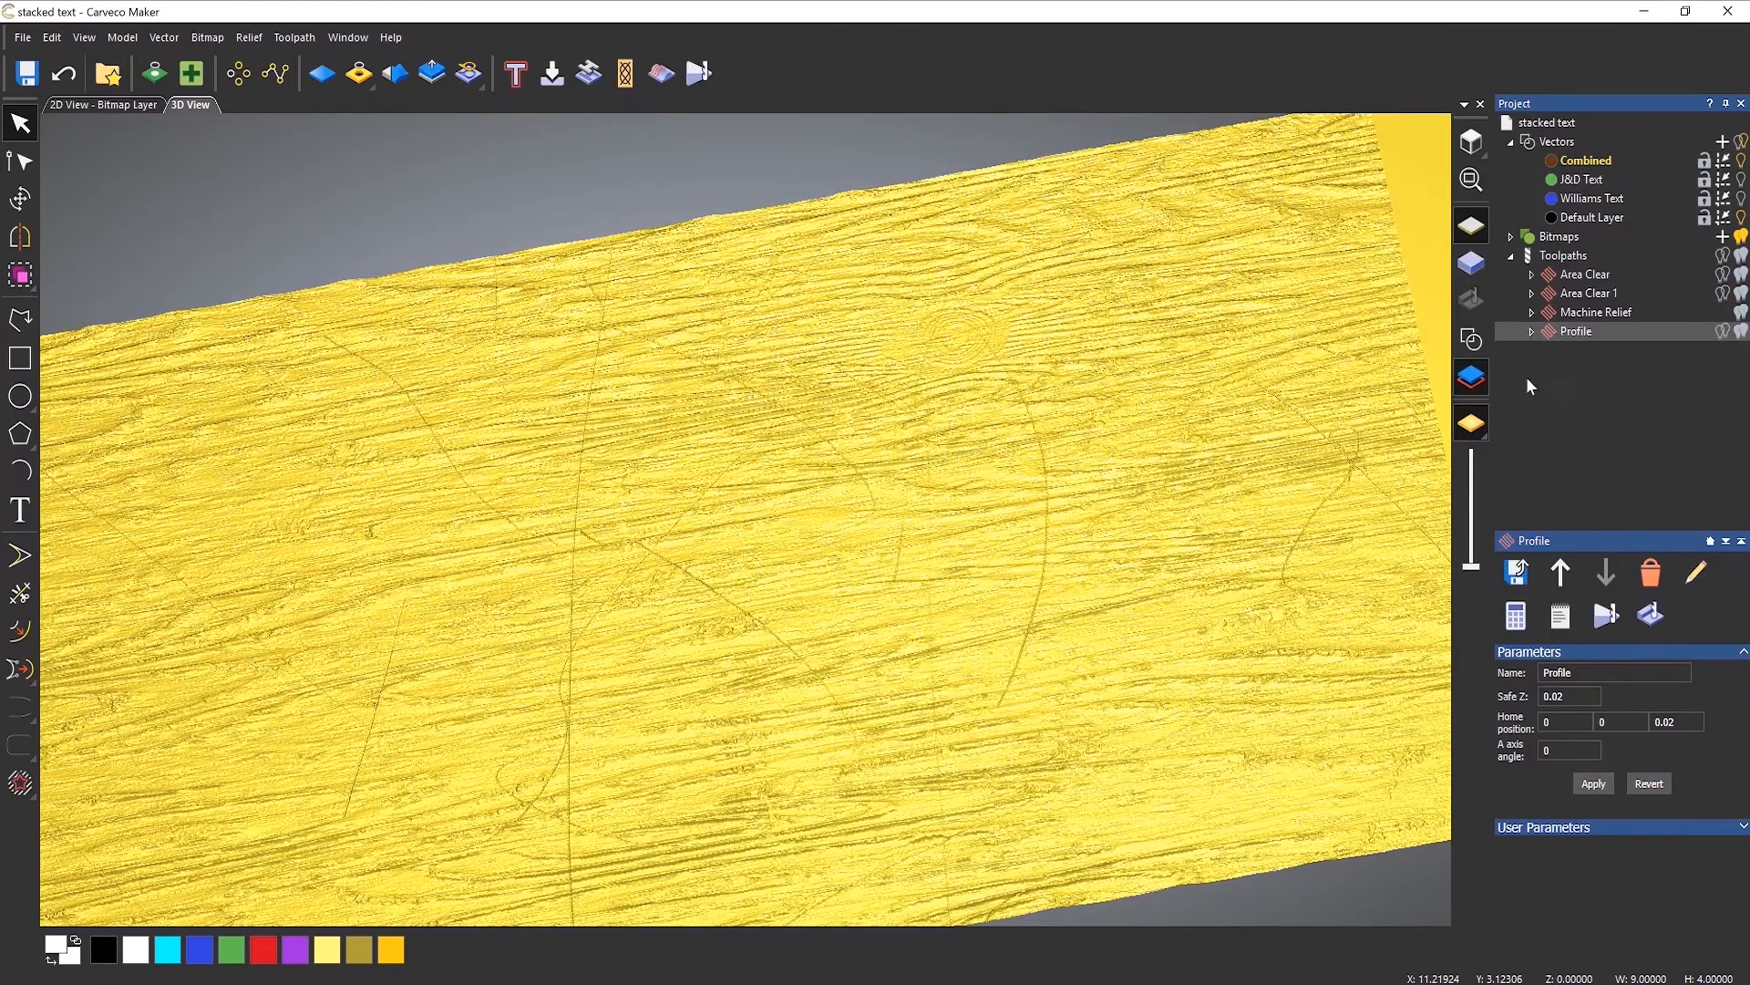
pyautogui.click(1473, 341)
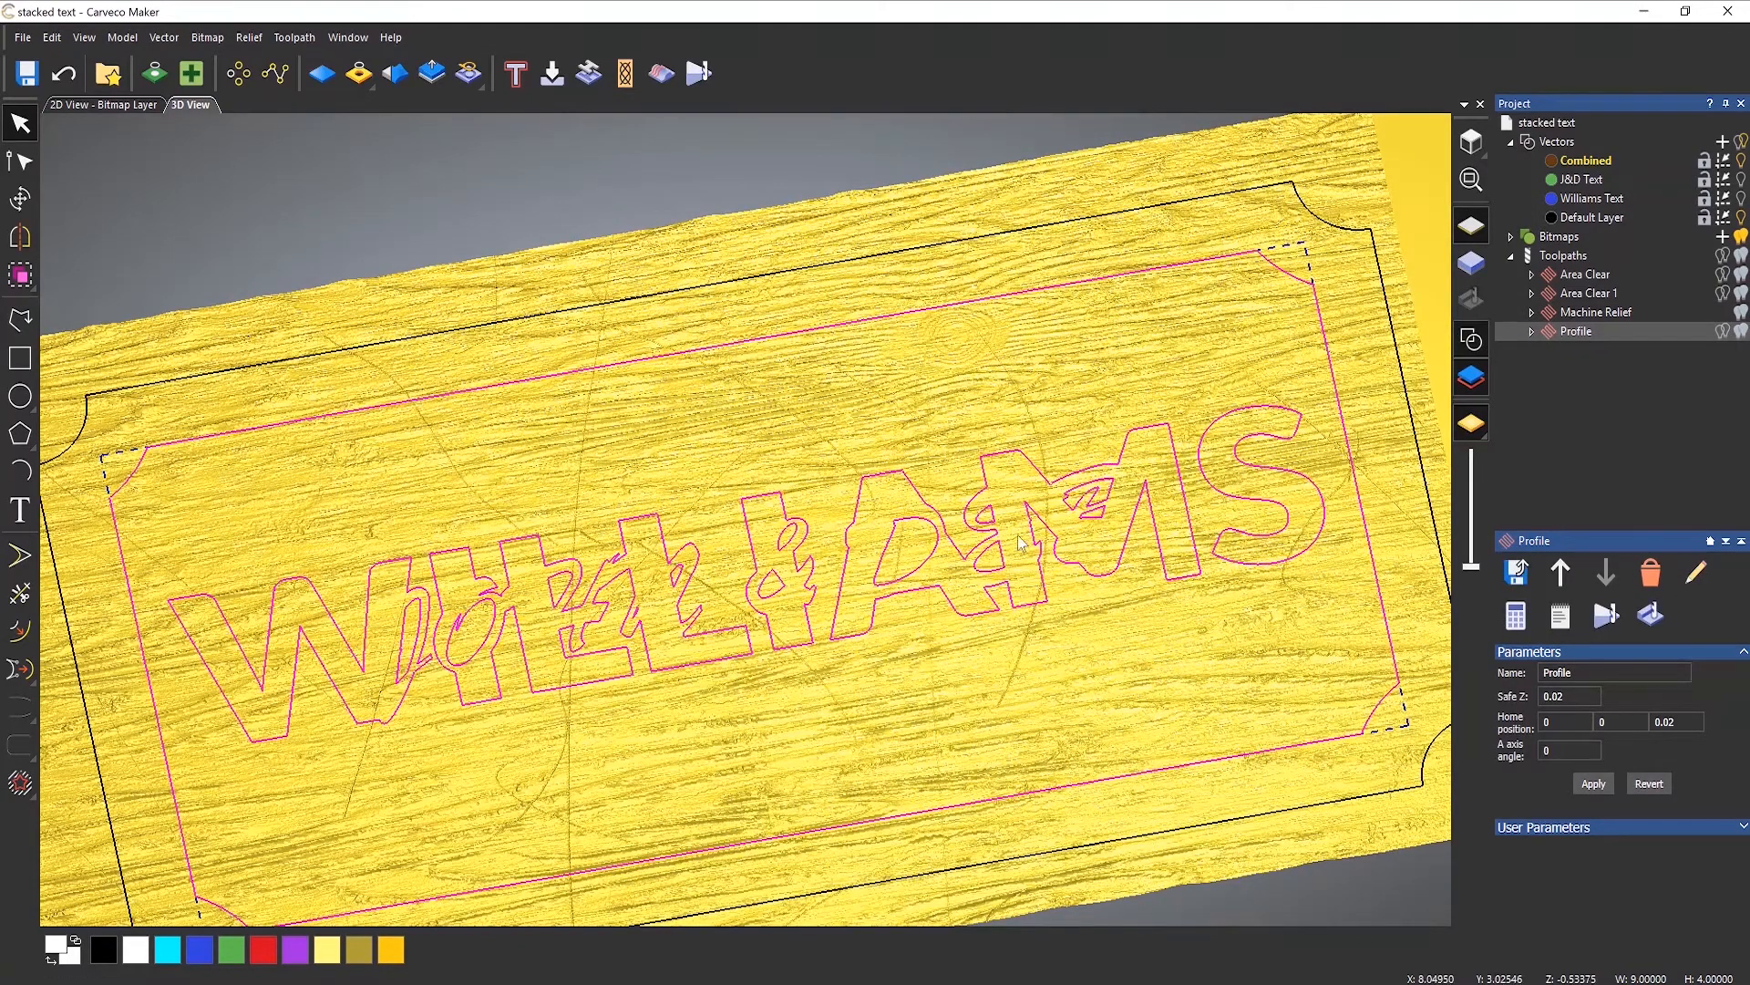
# Offset the inner border vector inwards by 0.03125 inches, keeping the original, and copy the offset distance.
pyautogui.scroll(-1, 800, 579)
pyautogui.click(595, 455)
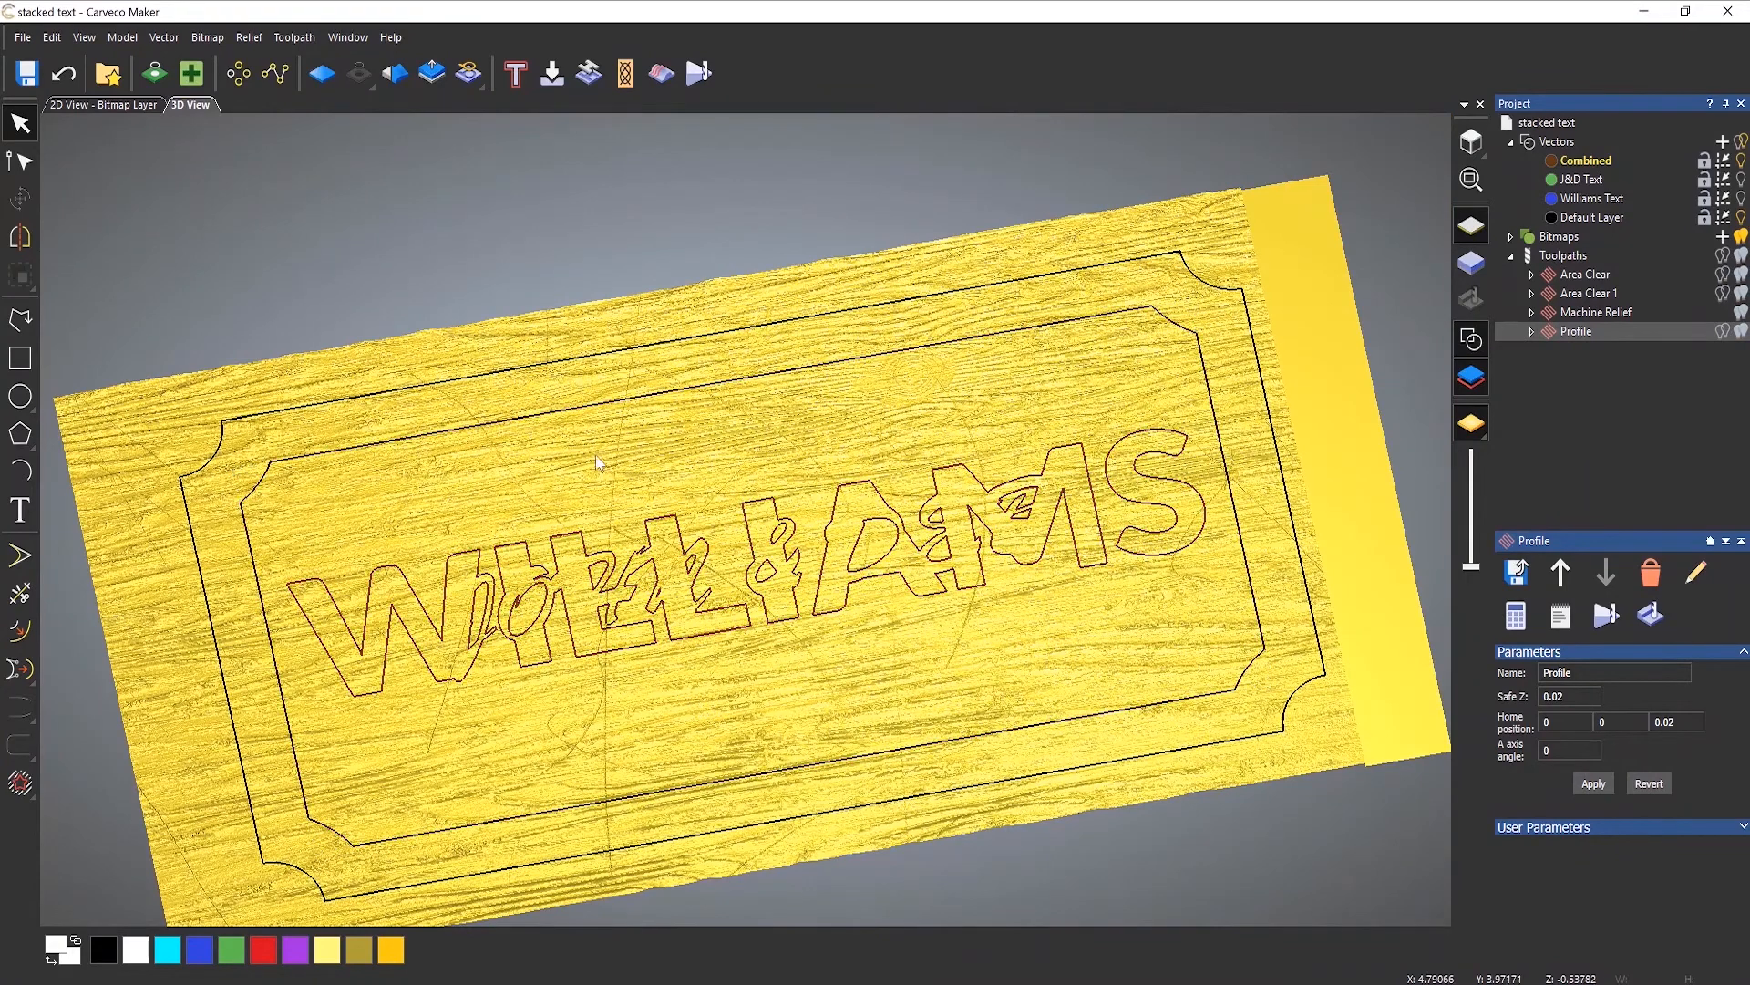
pyautogui.click(595, 407)
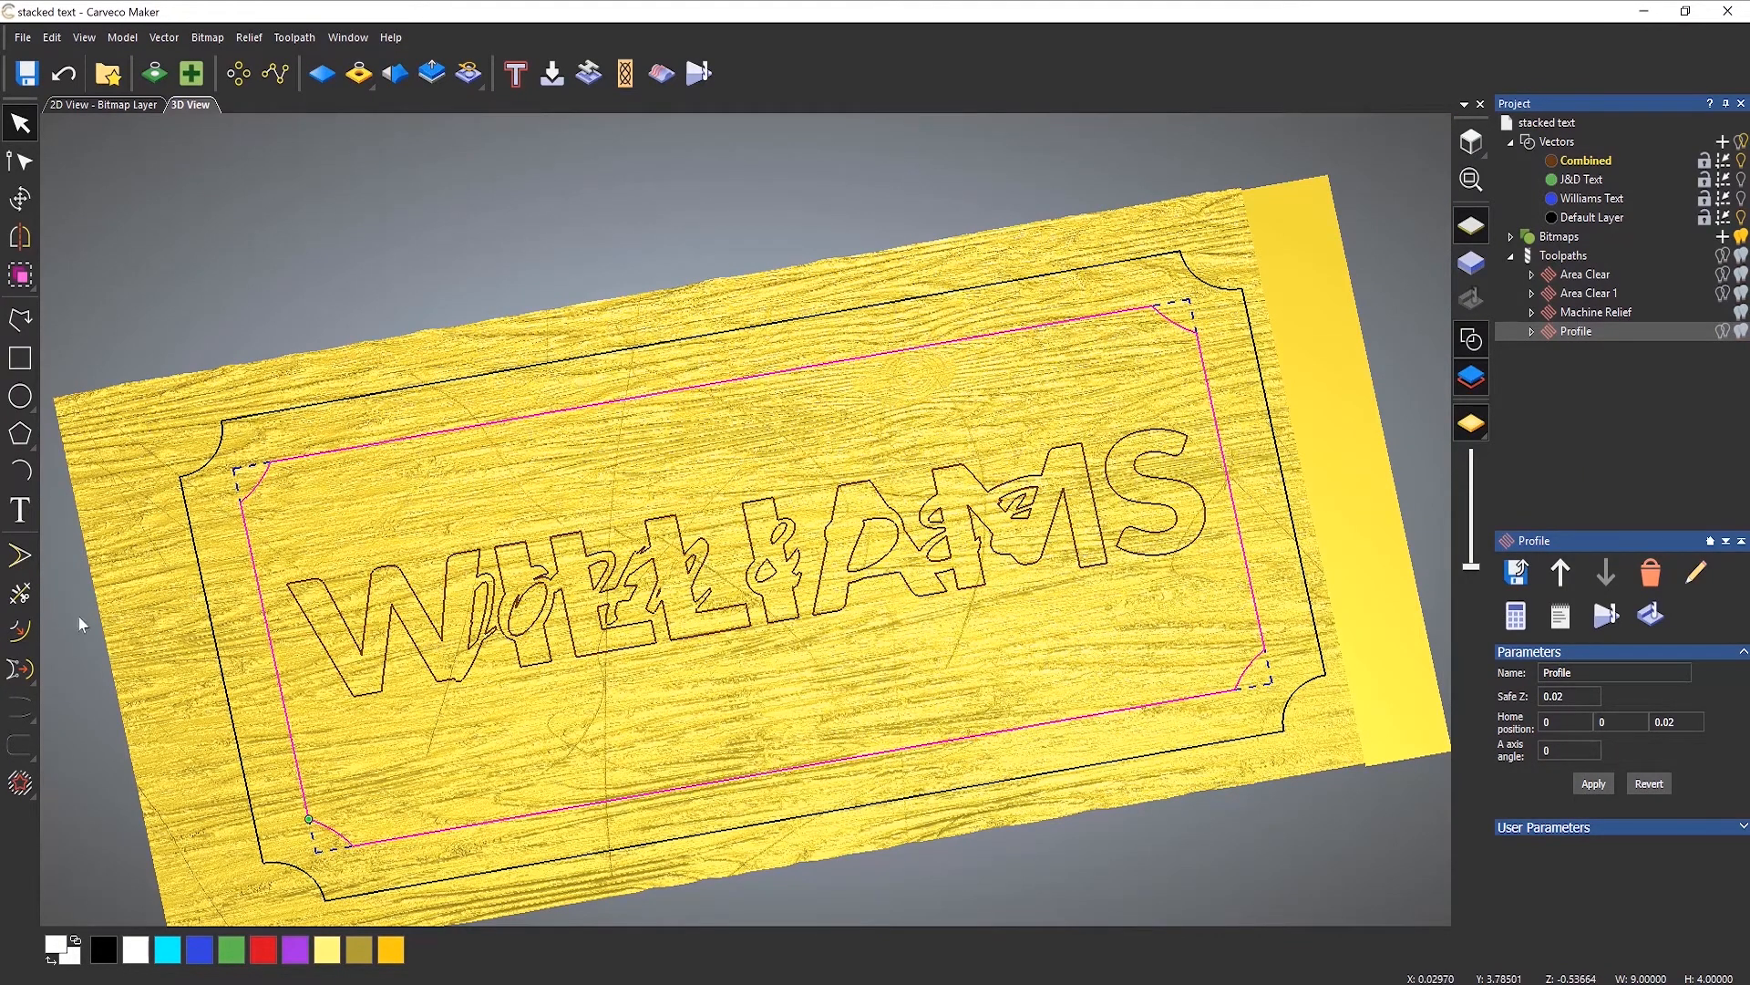
pyautogui.click(20, 632)
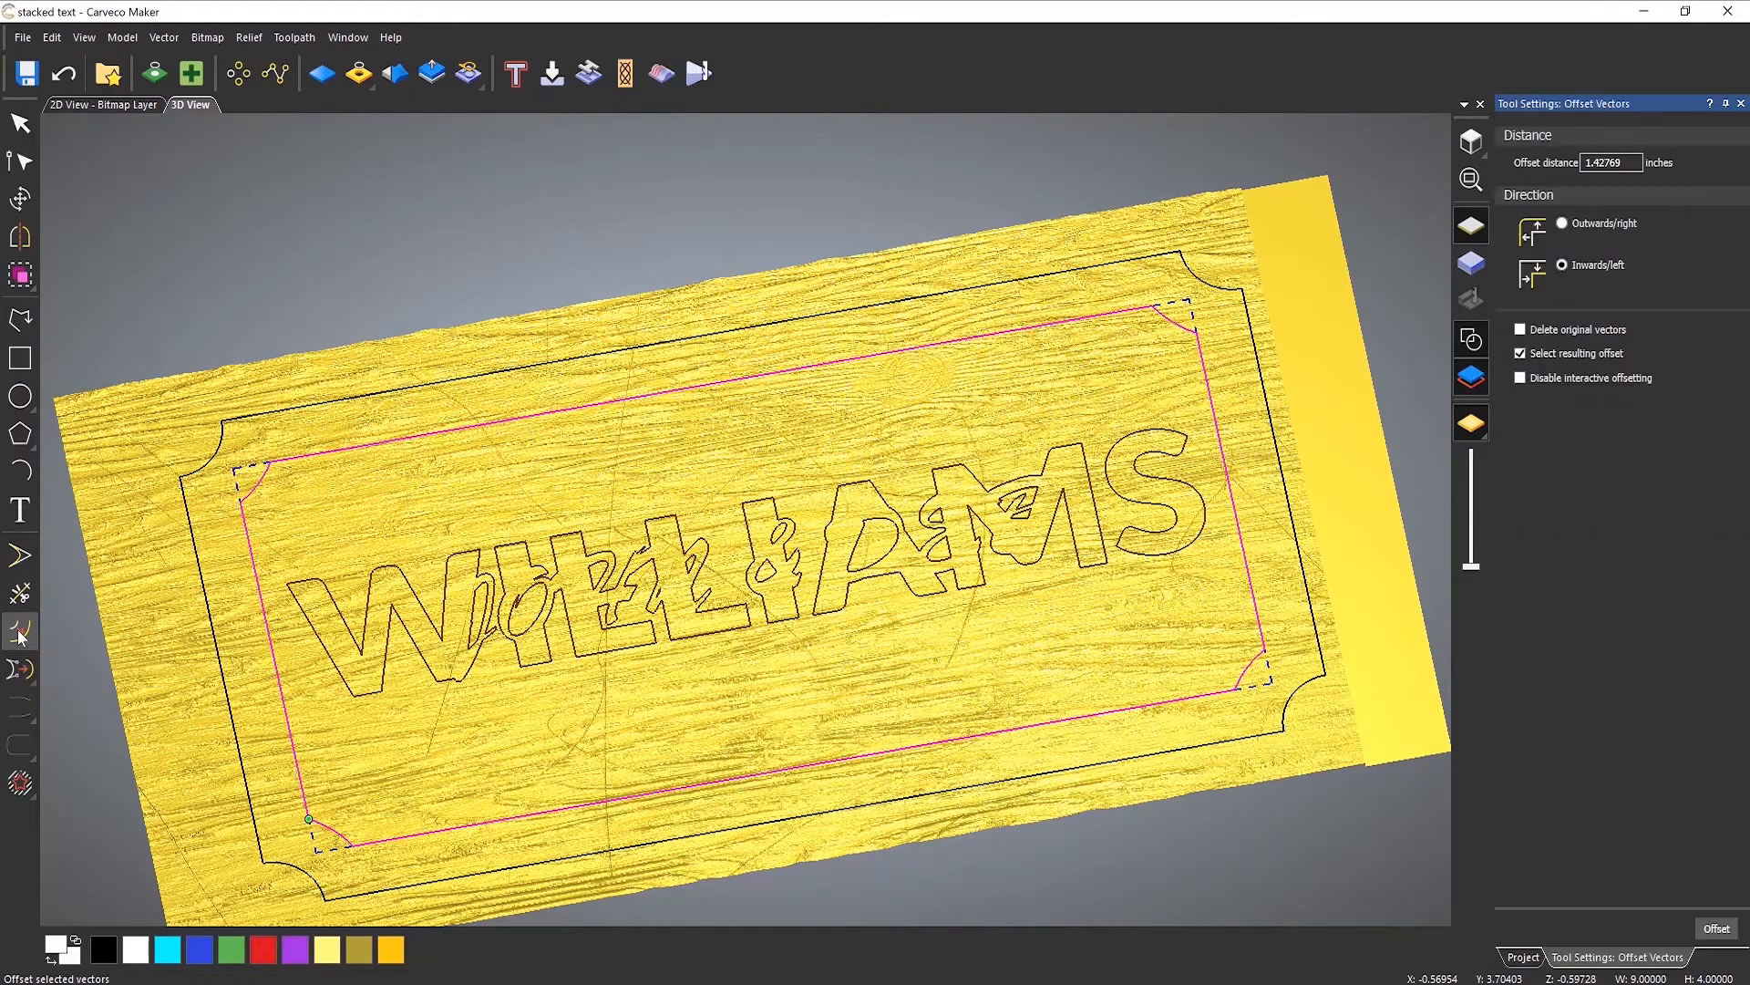
pyautogui.doubleClick(1627, 160)
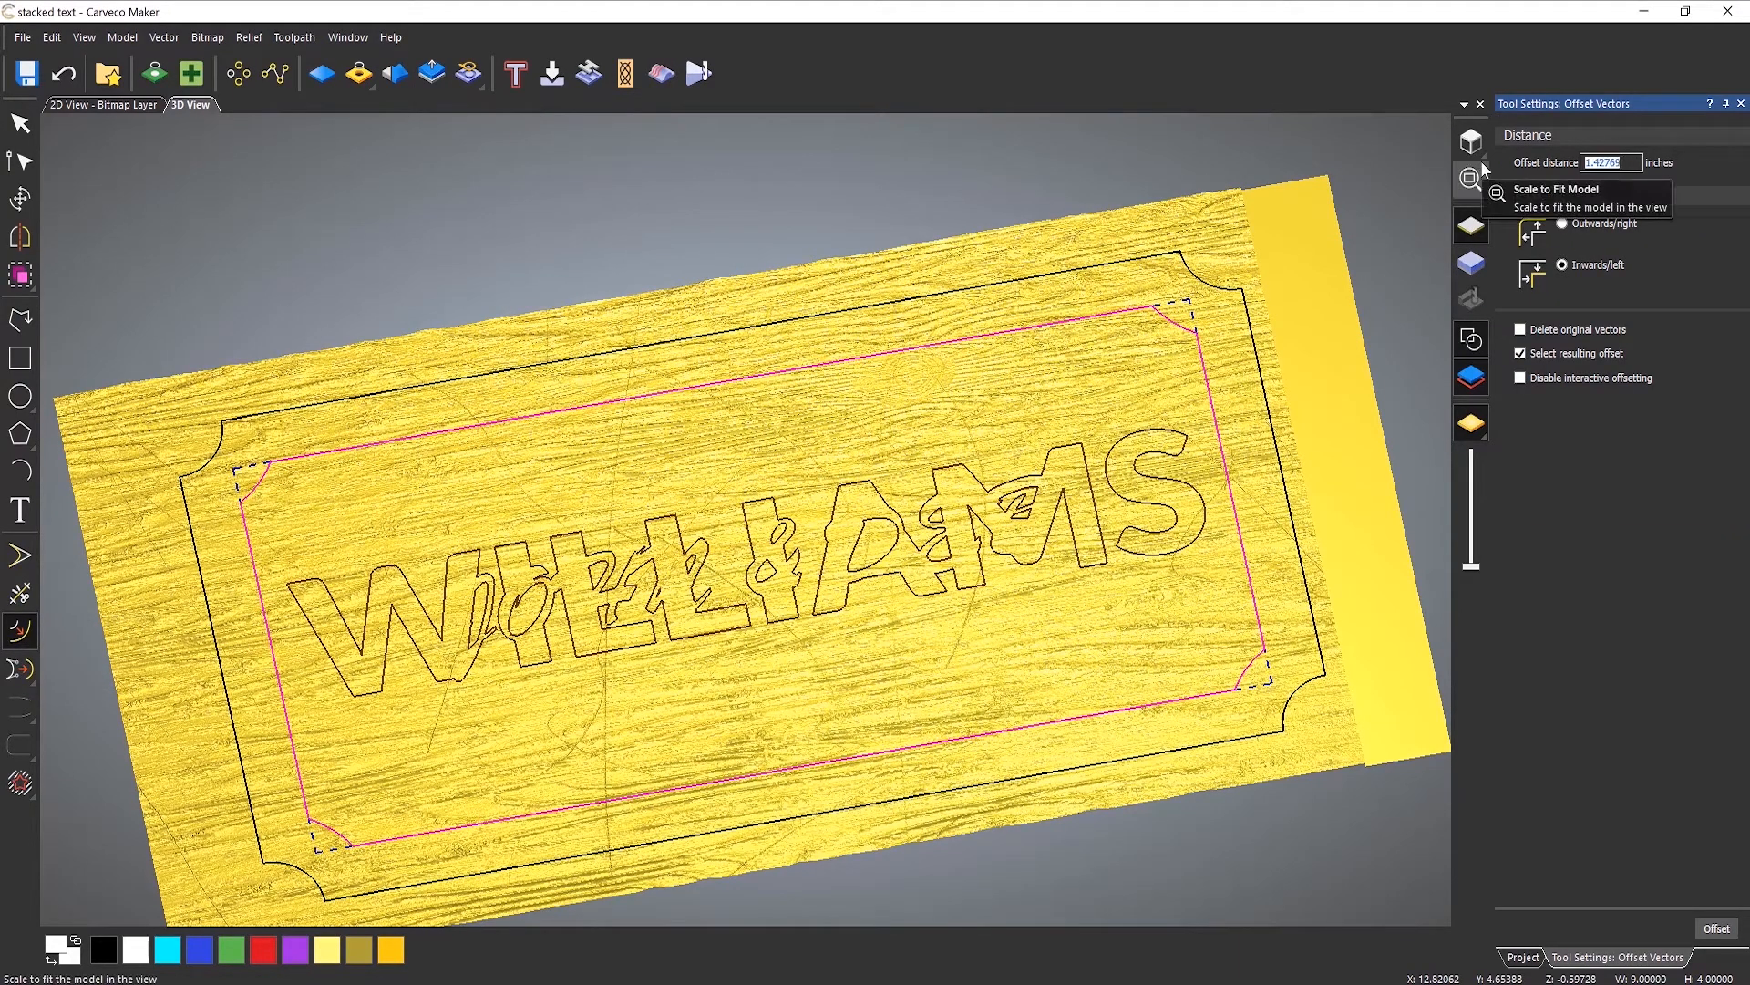
pyautogui.write('0.03125')
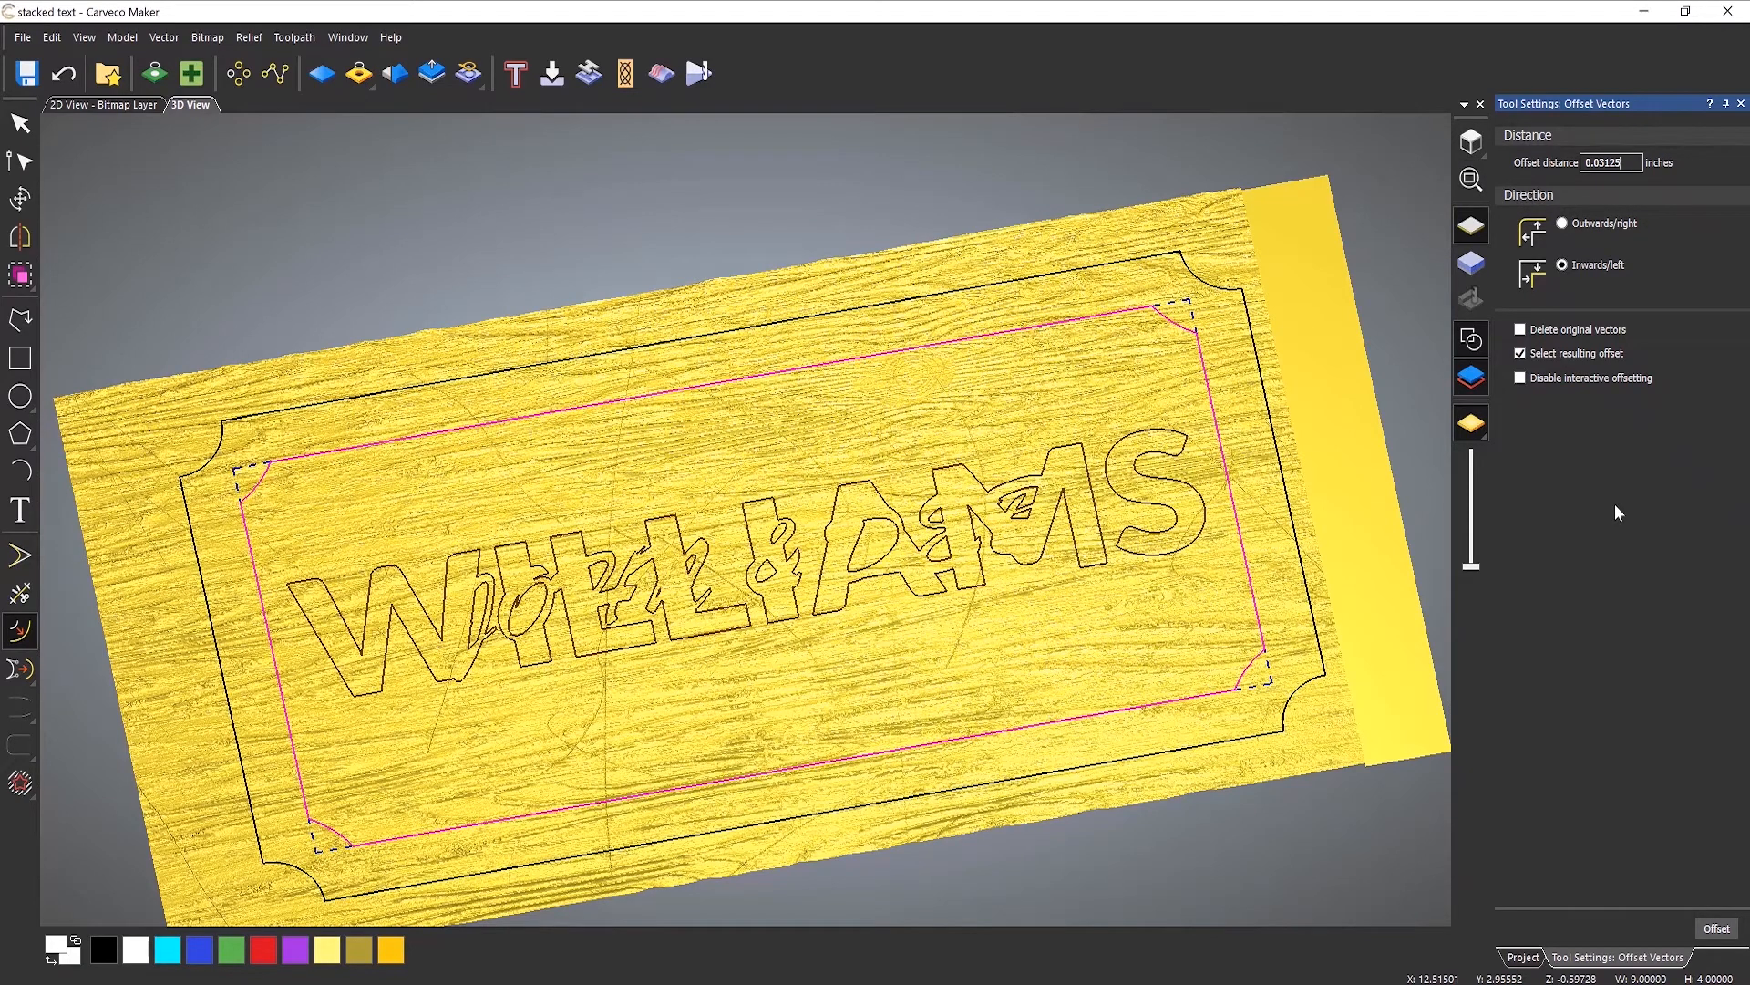
pyautogui.doubleClick(1610, 164)
pyautogui.rightClick(1613, 169)
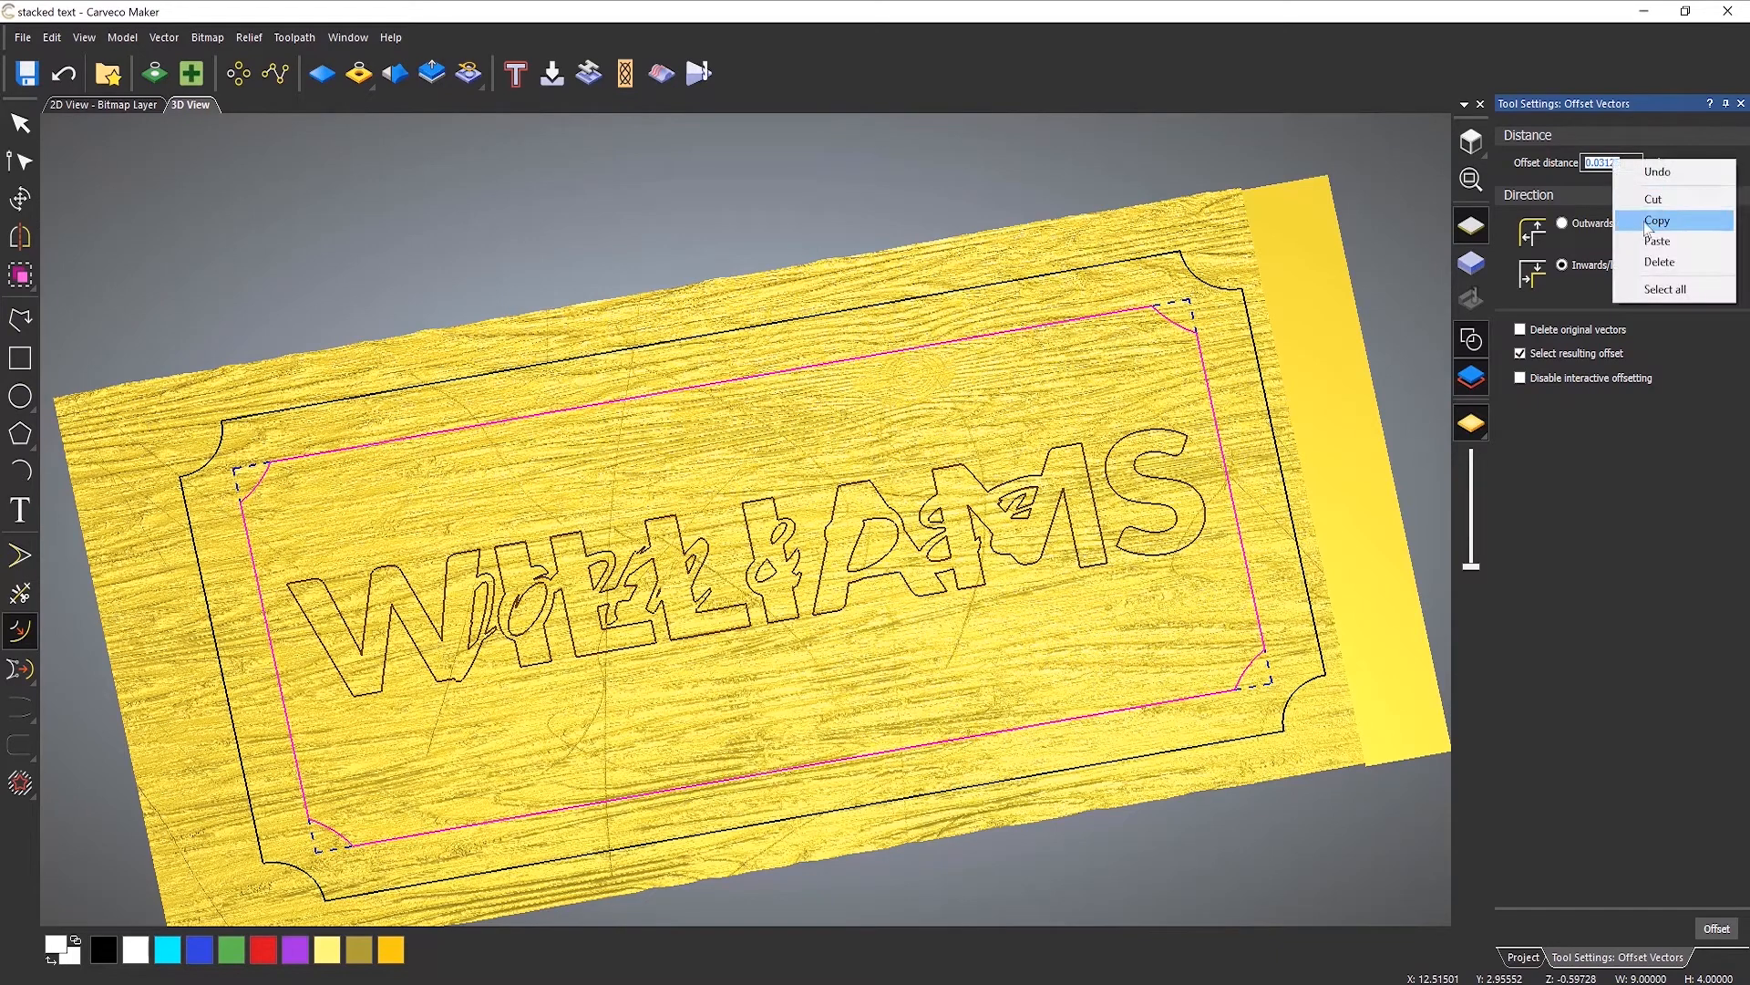
pyautogui.click(1656, 221)
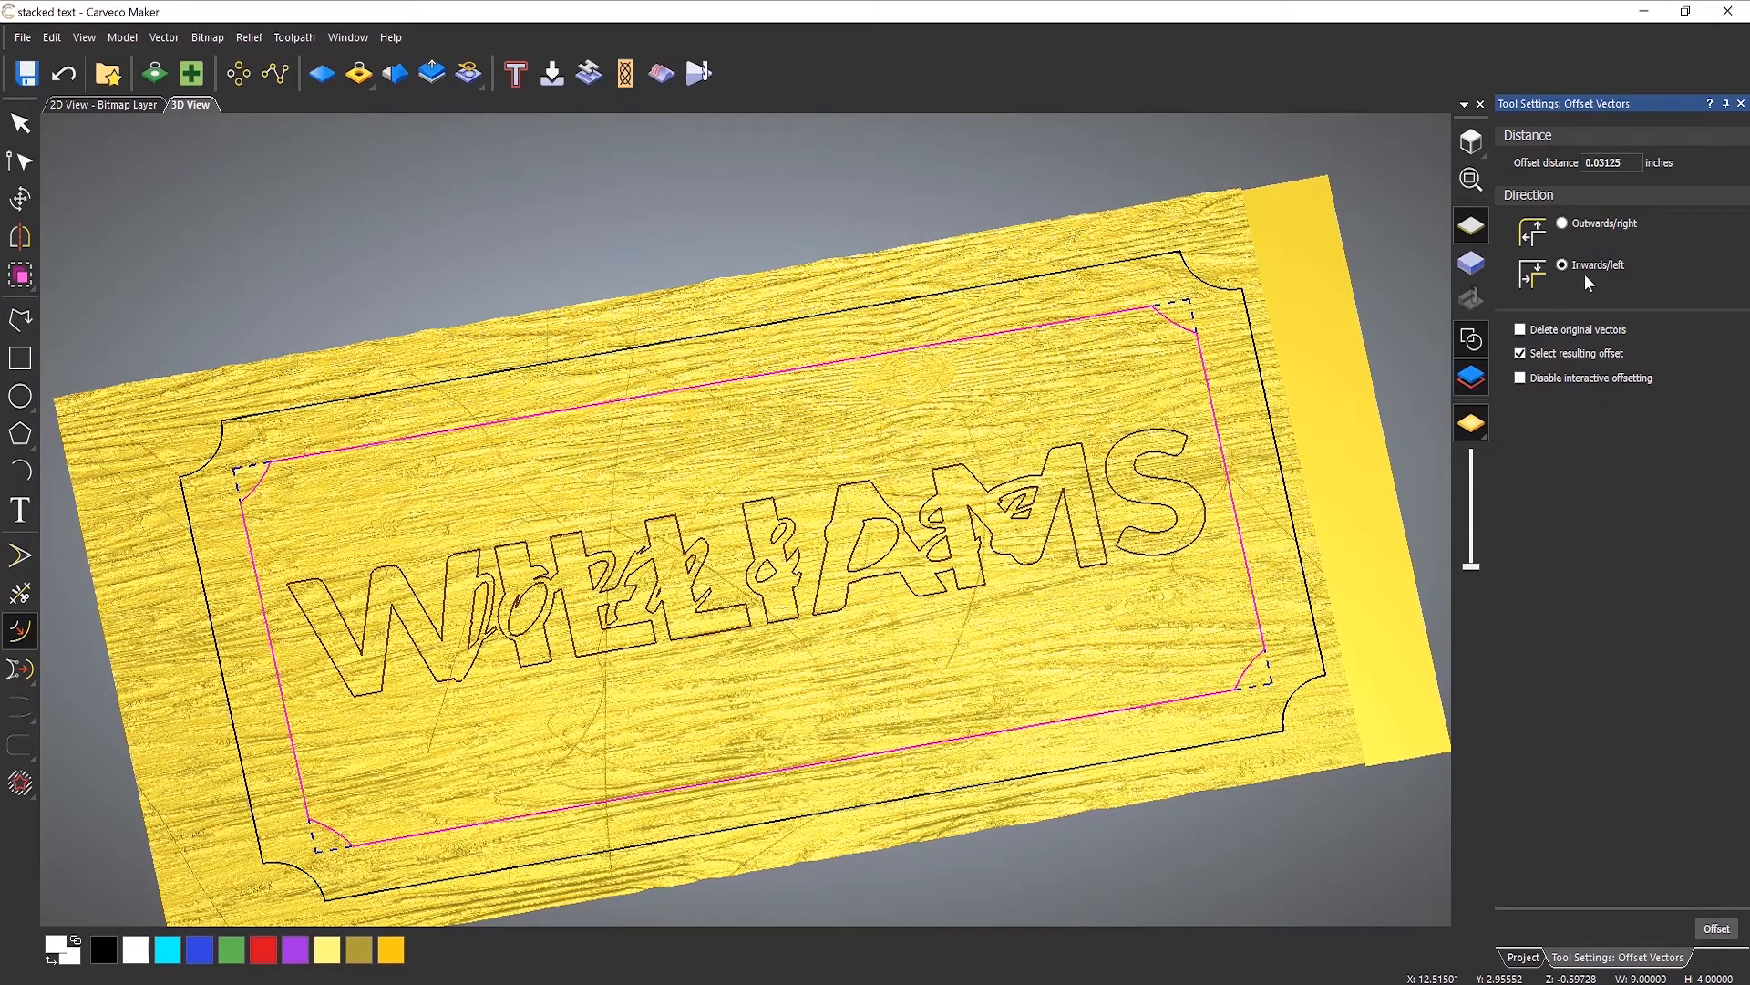
pyautogui.click(1716, 930)
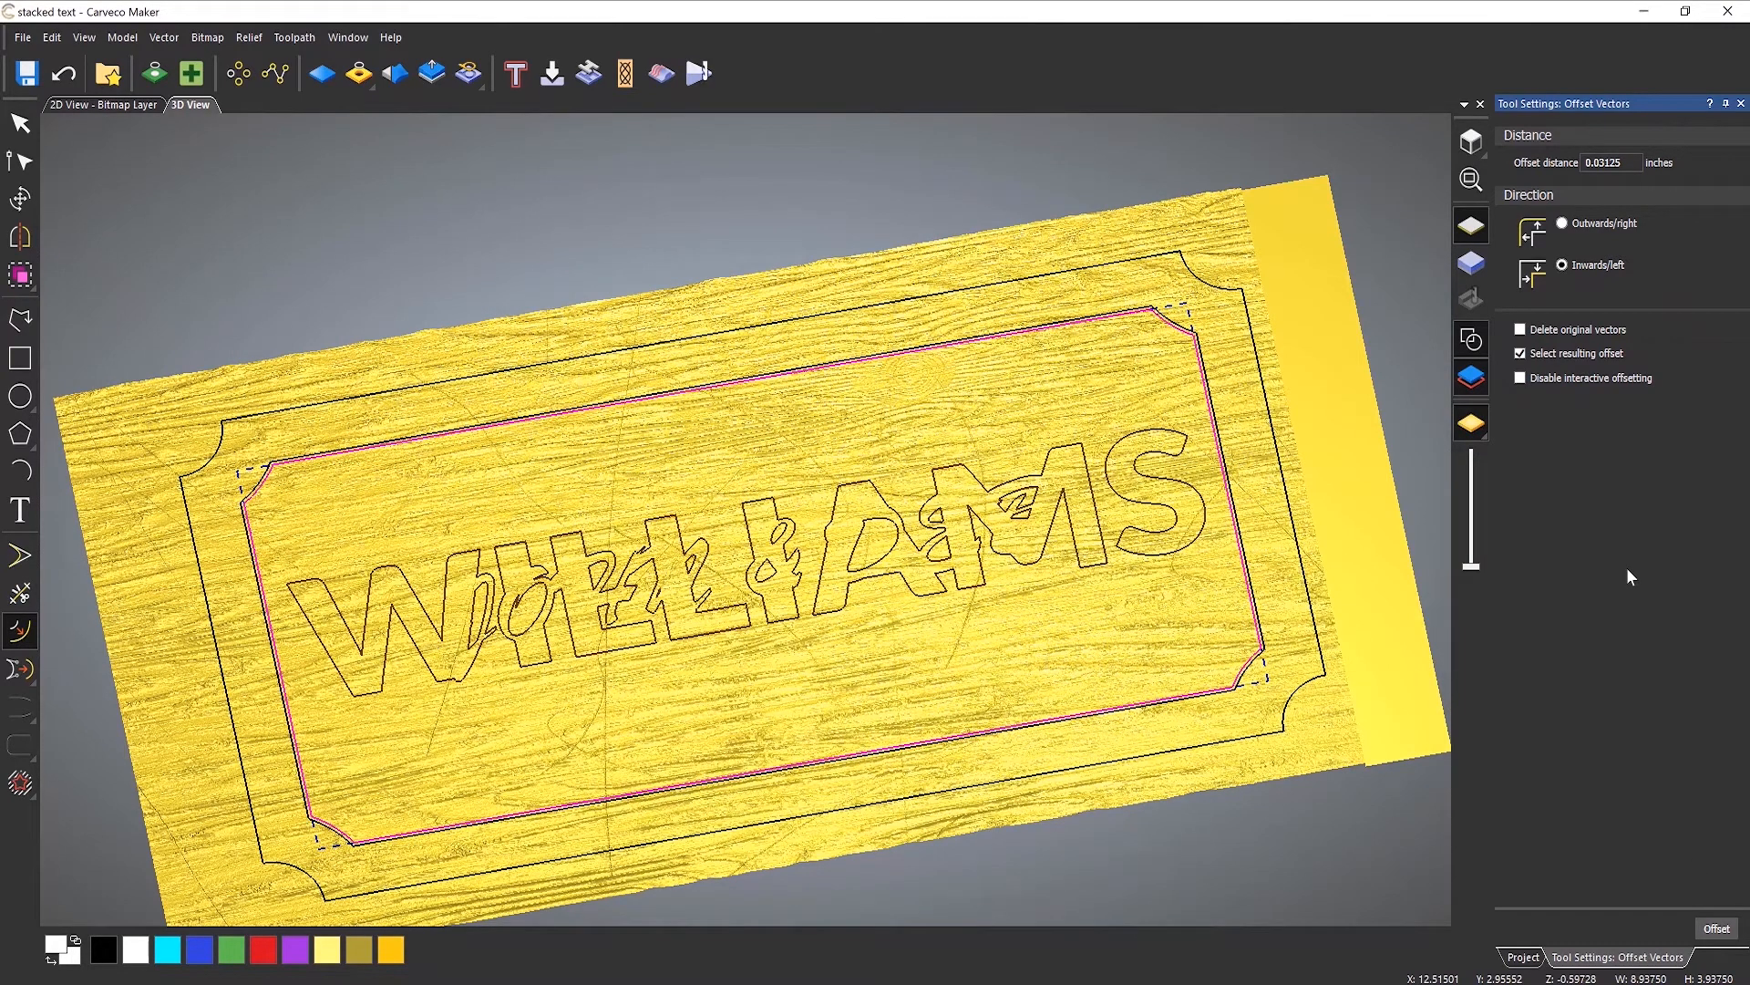
# Delete the original inner border vector, leaving only its inward offset copy.
pyautogui.click(1243, 443)
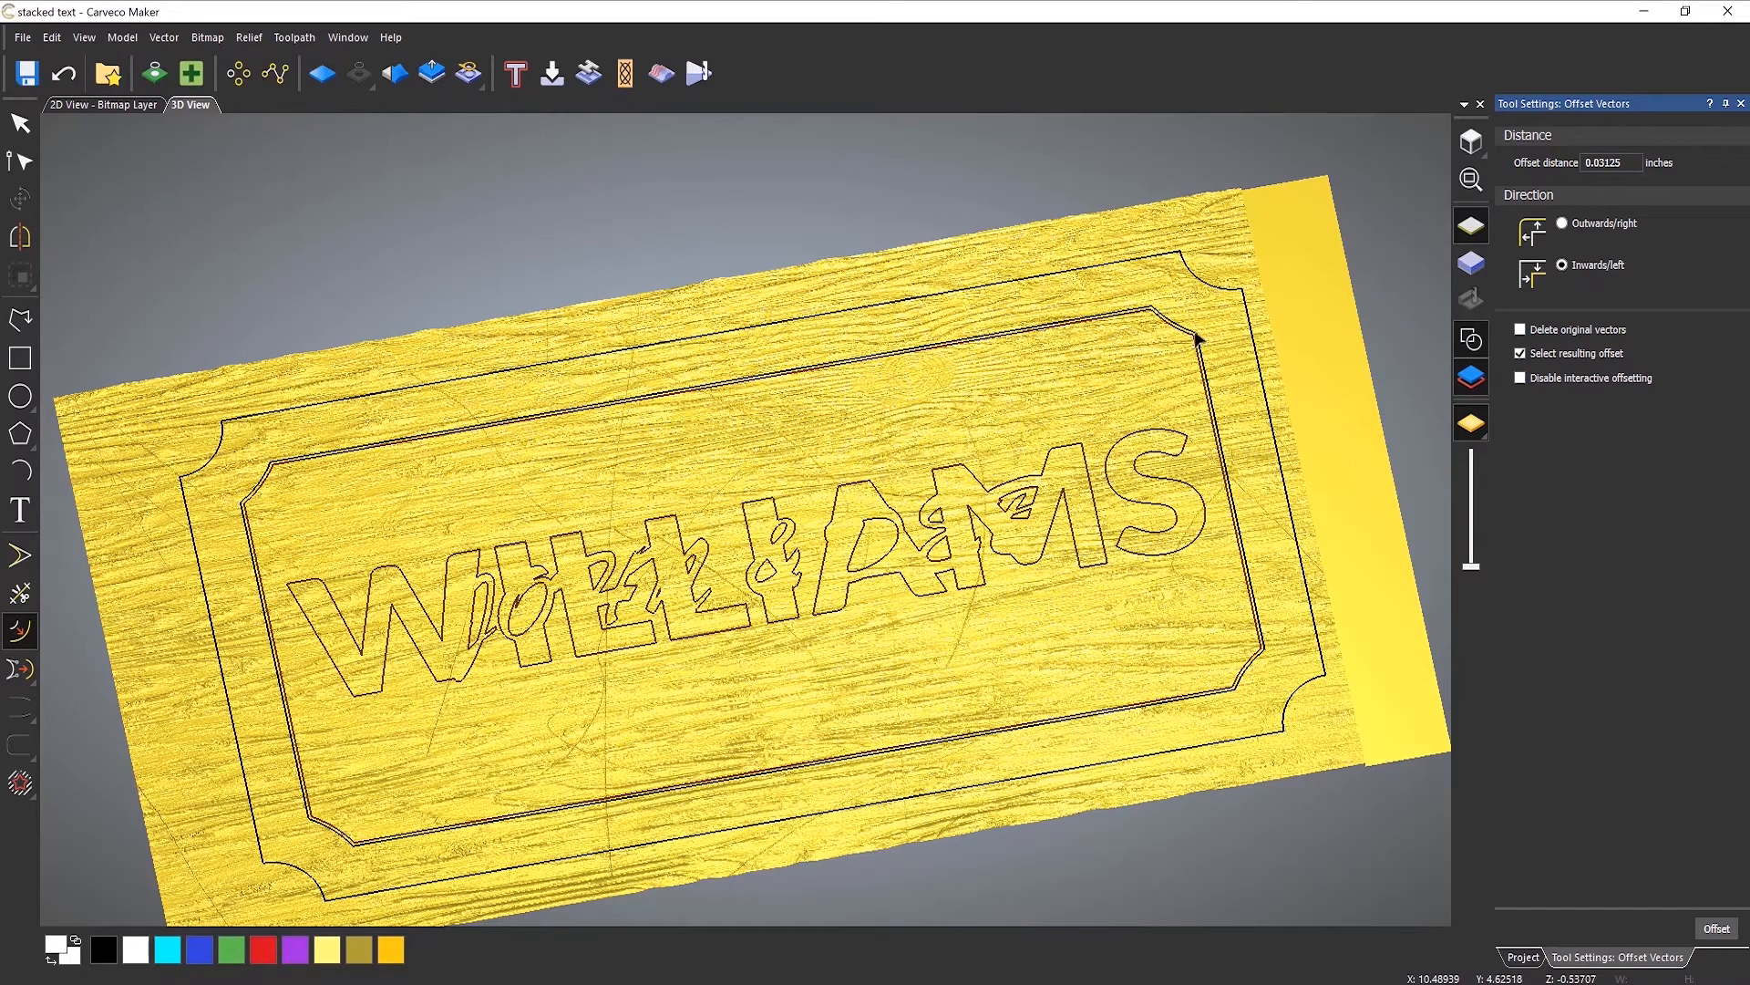
pyautogui.click(1197, 337)
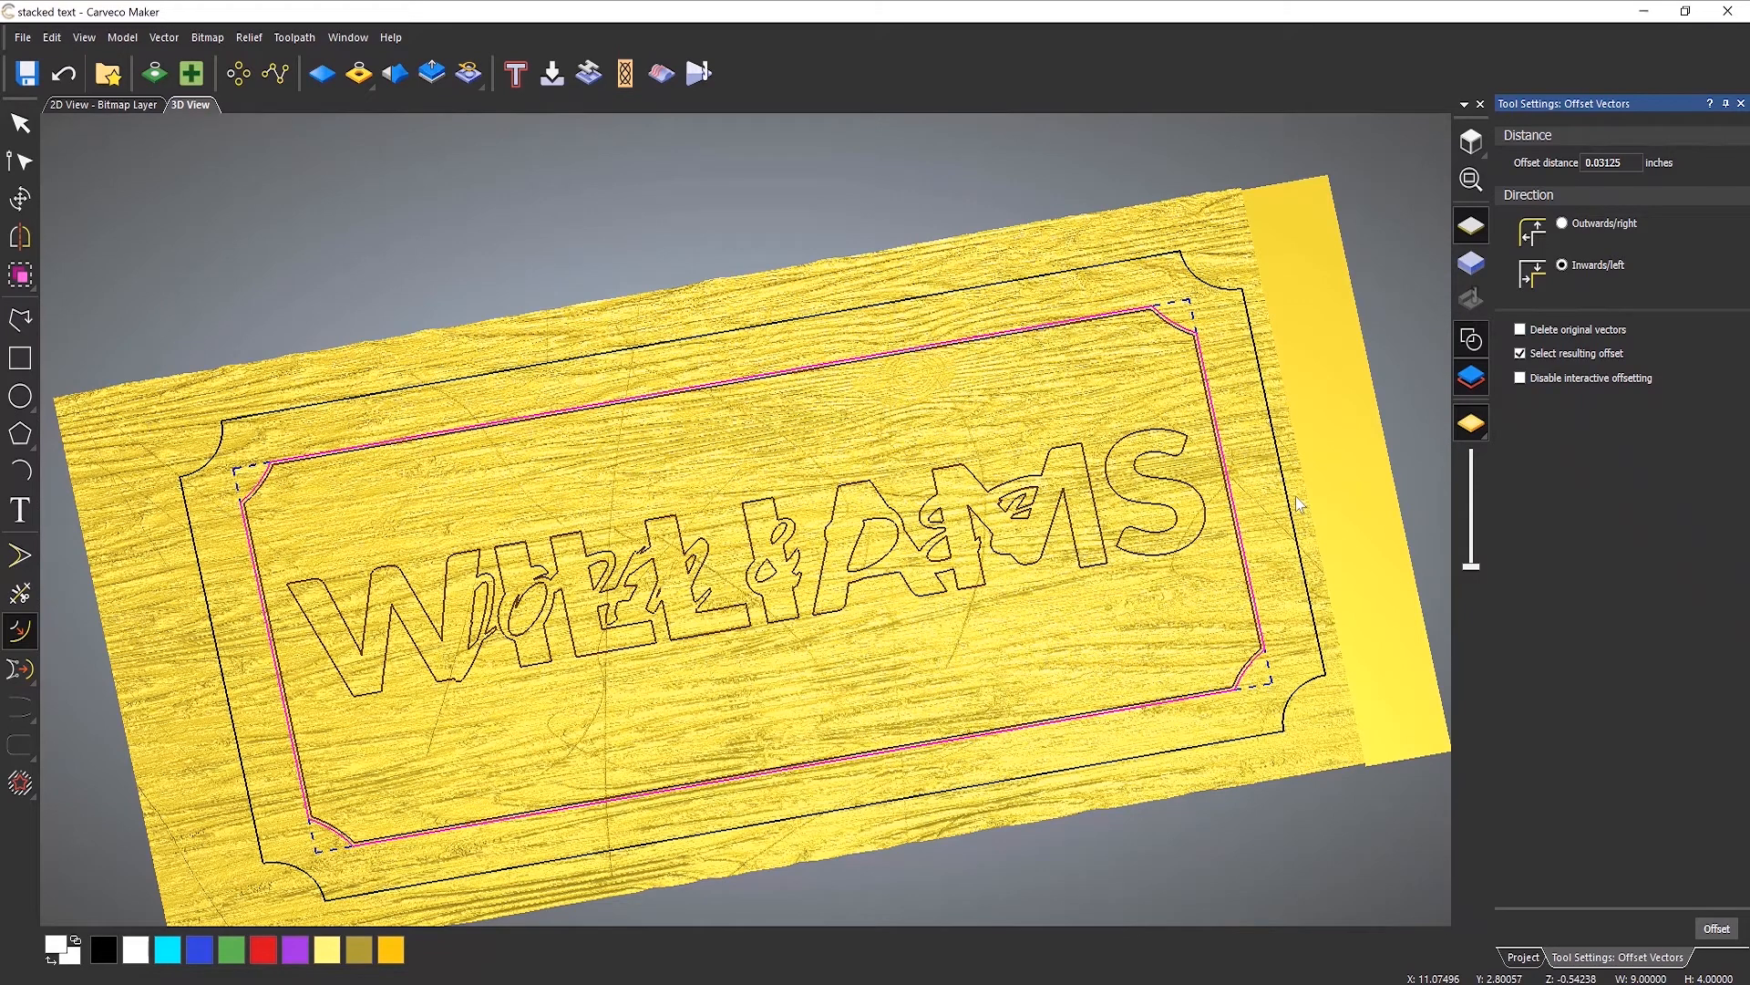
pyautogui.press('Delete')
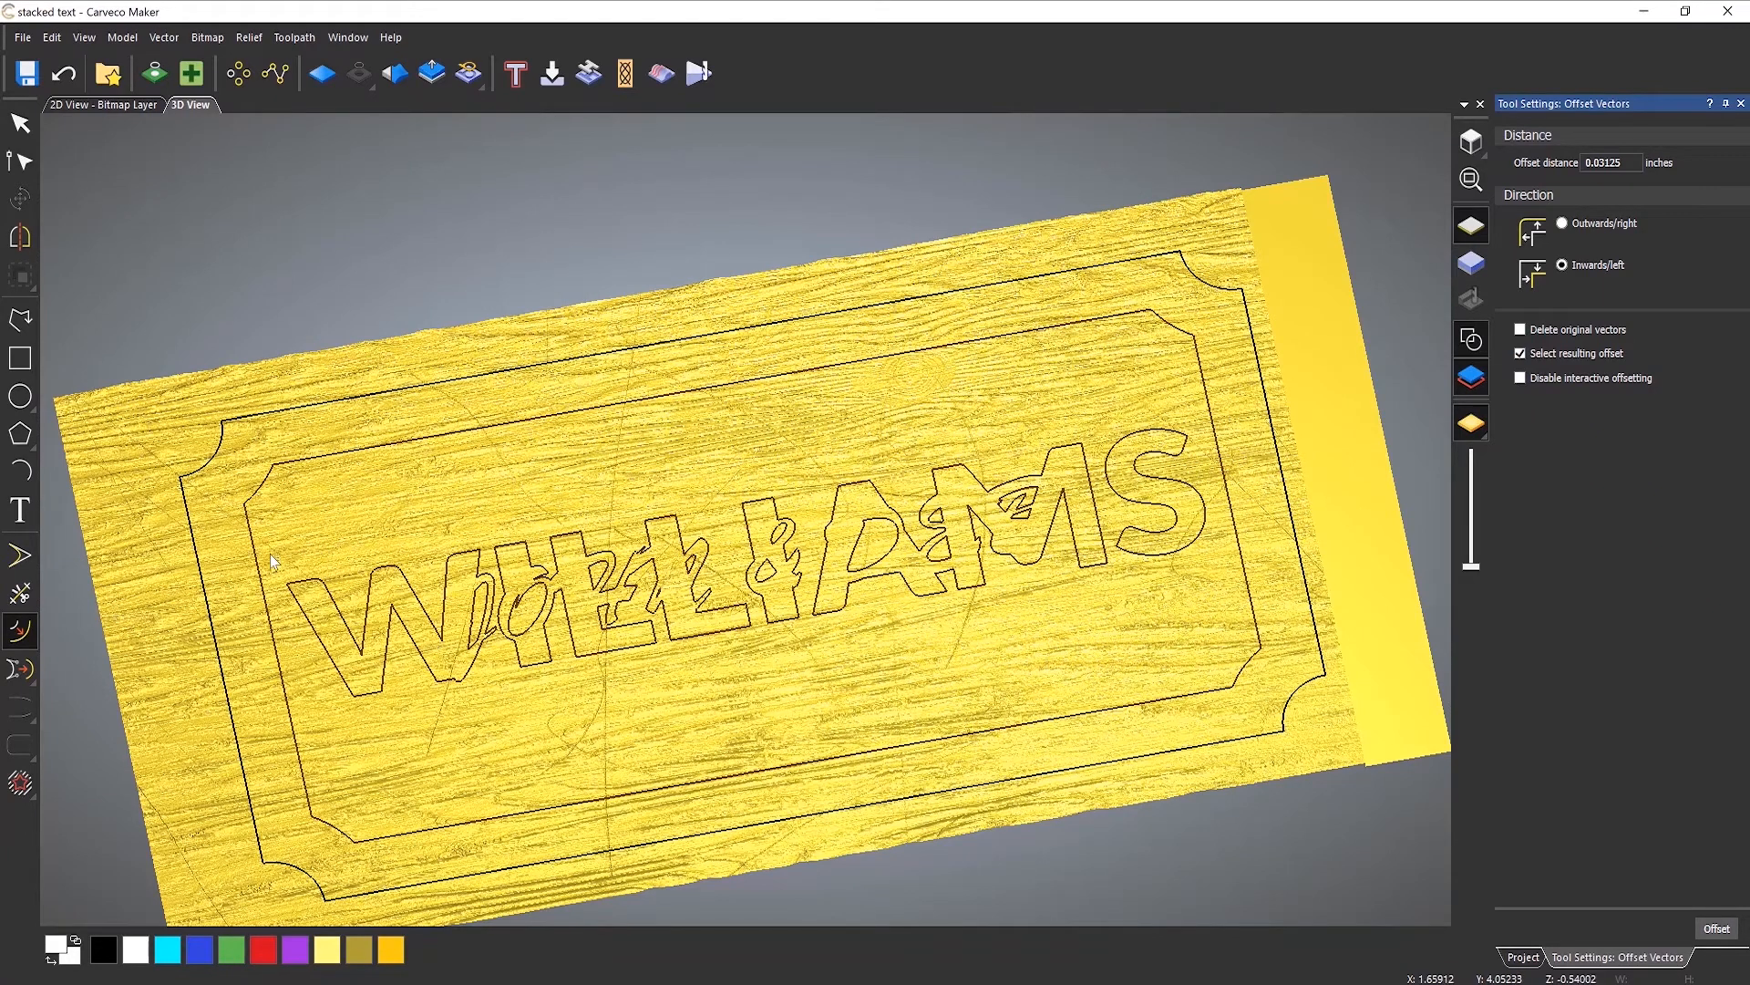
# Offset the combined lettering outwards by 0.03125 inches and move the resulting vectors to a new layer.
pyautogui.moveTo(270, 554); pyautogui.dragTo(1244, 569)
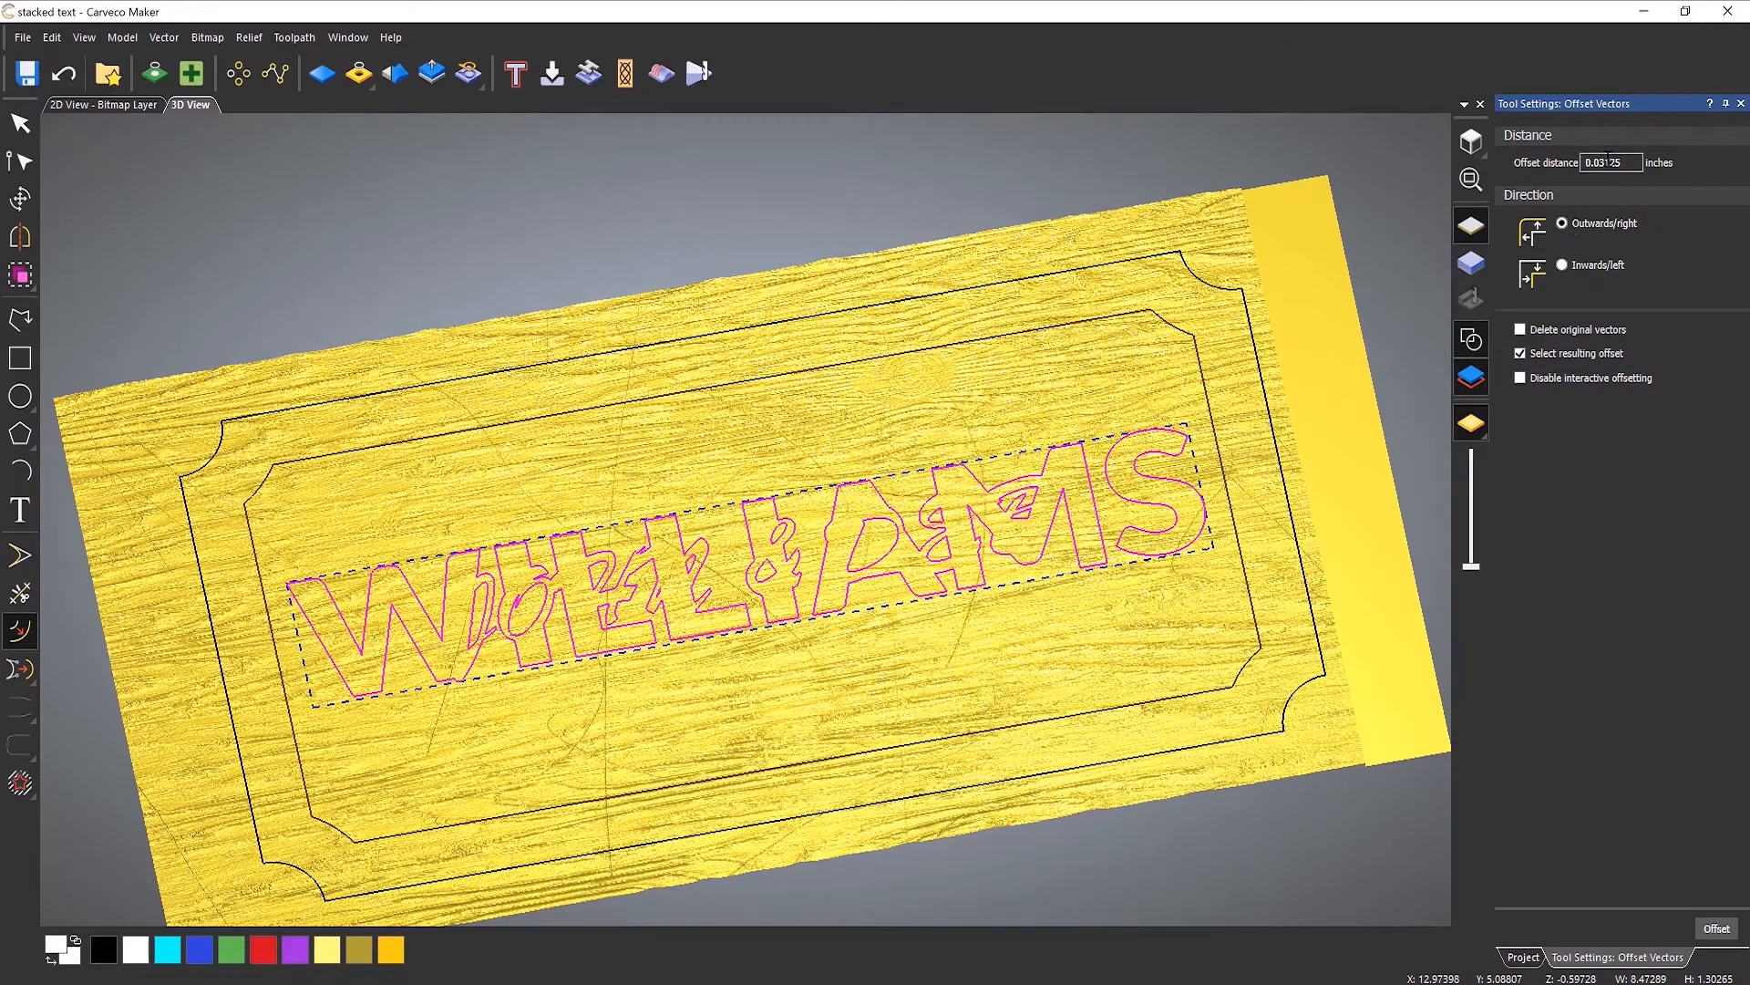
pyautogui.click(1718, 928)
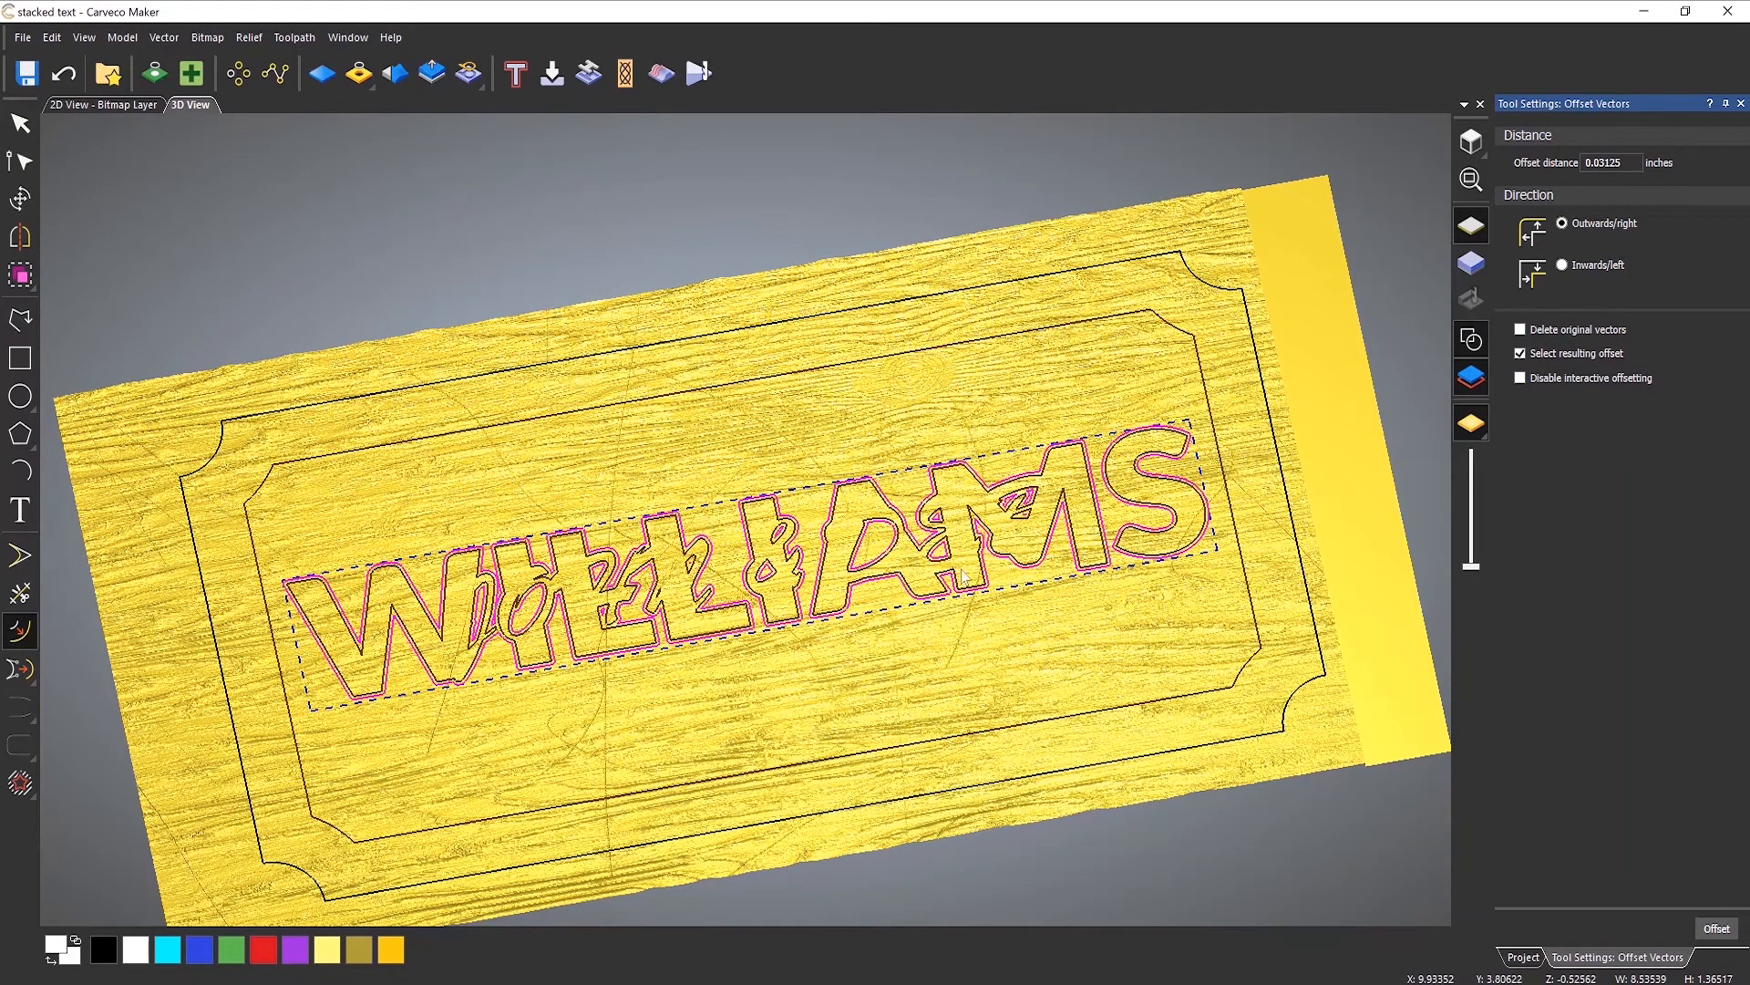
pyautogui.rightClick(823, 532)
pyautogui.moveTo(893, 409)
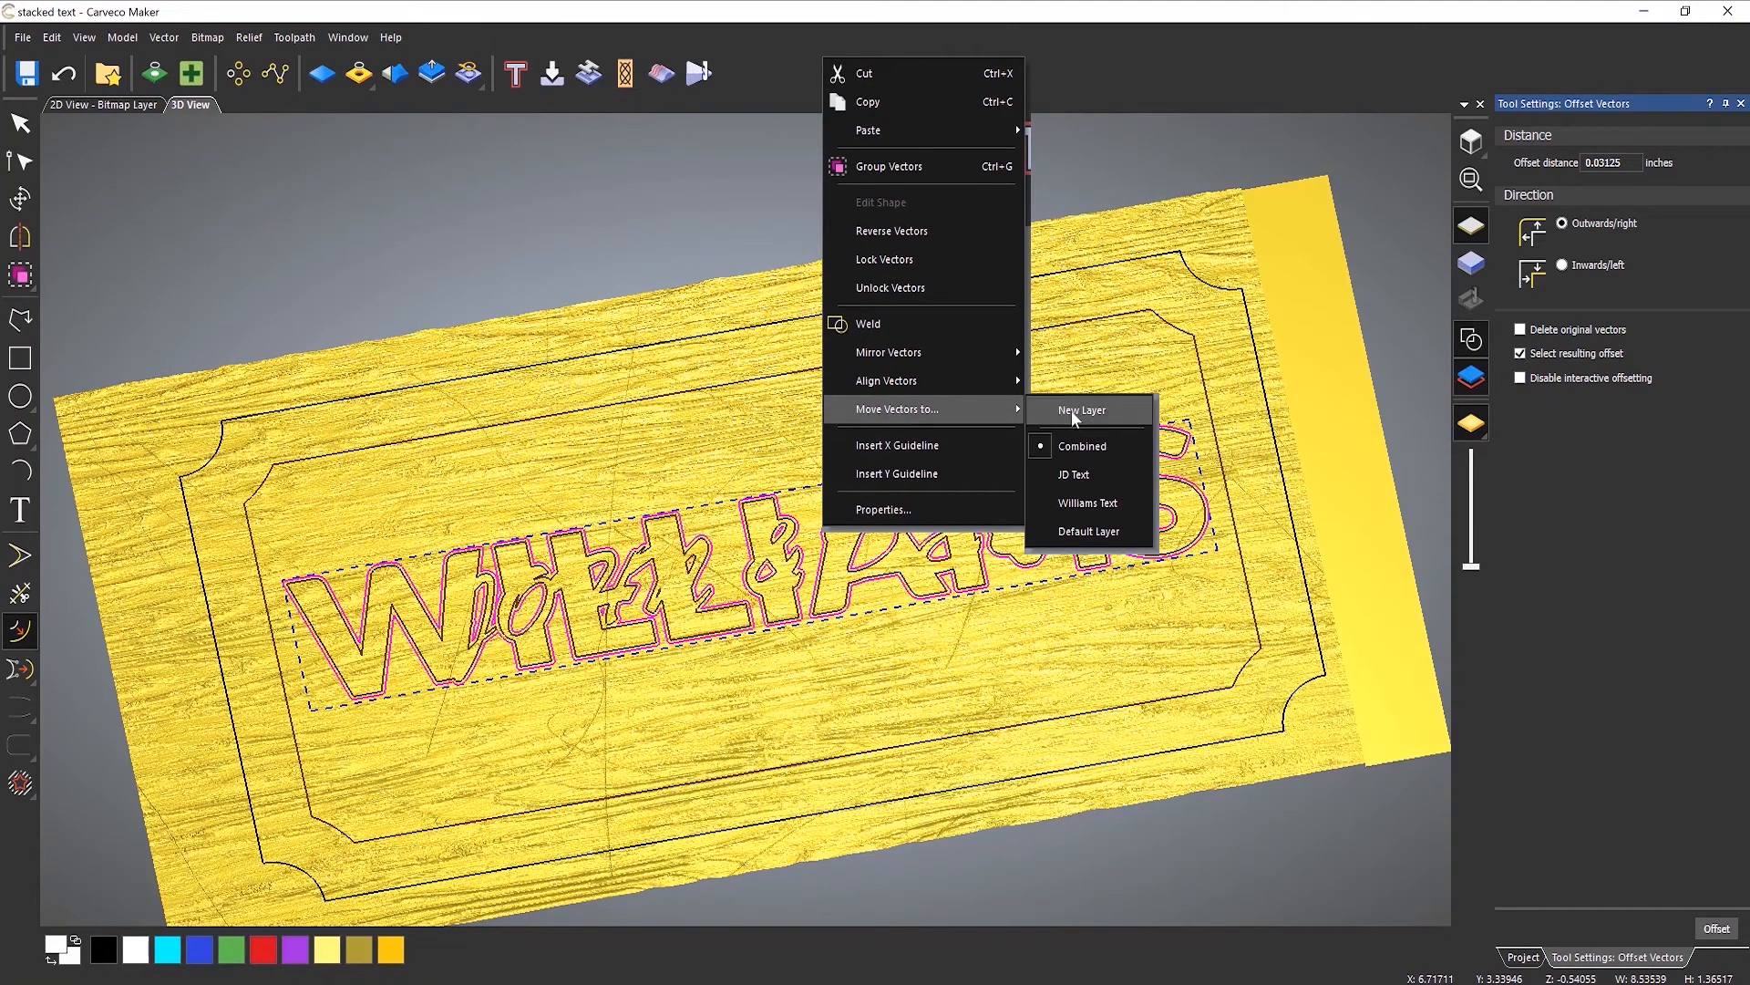
pyautogui.click(1070, 410)
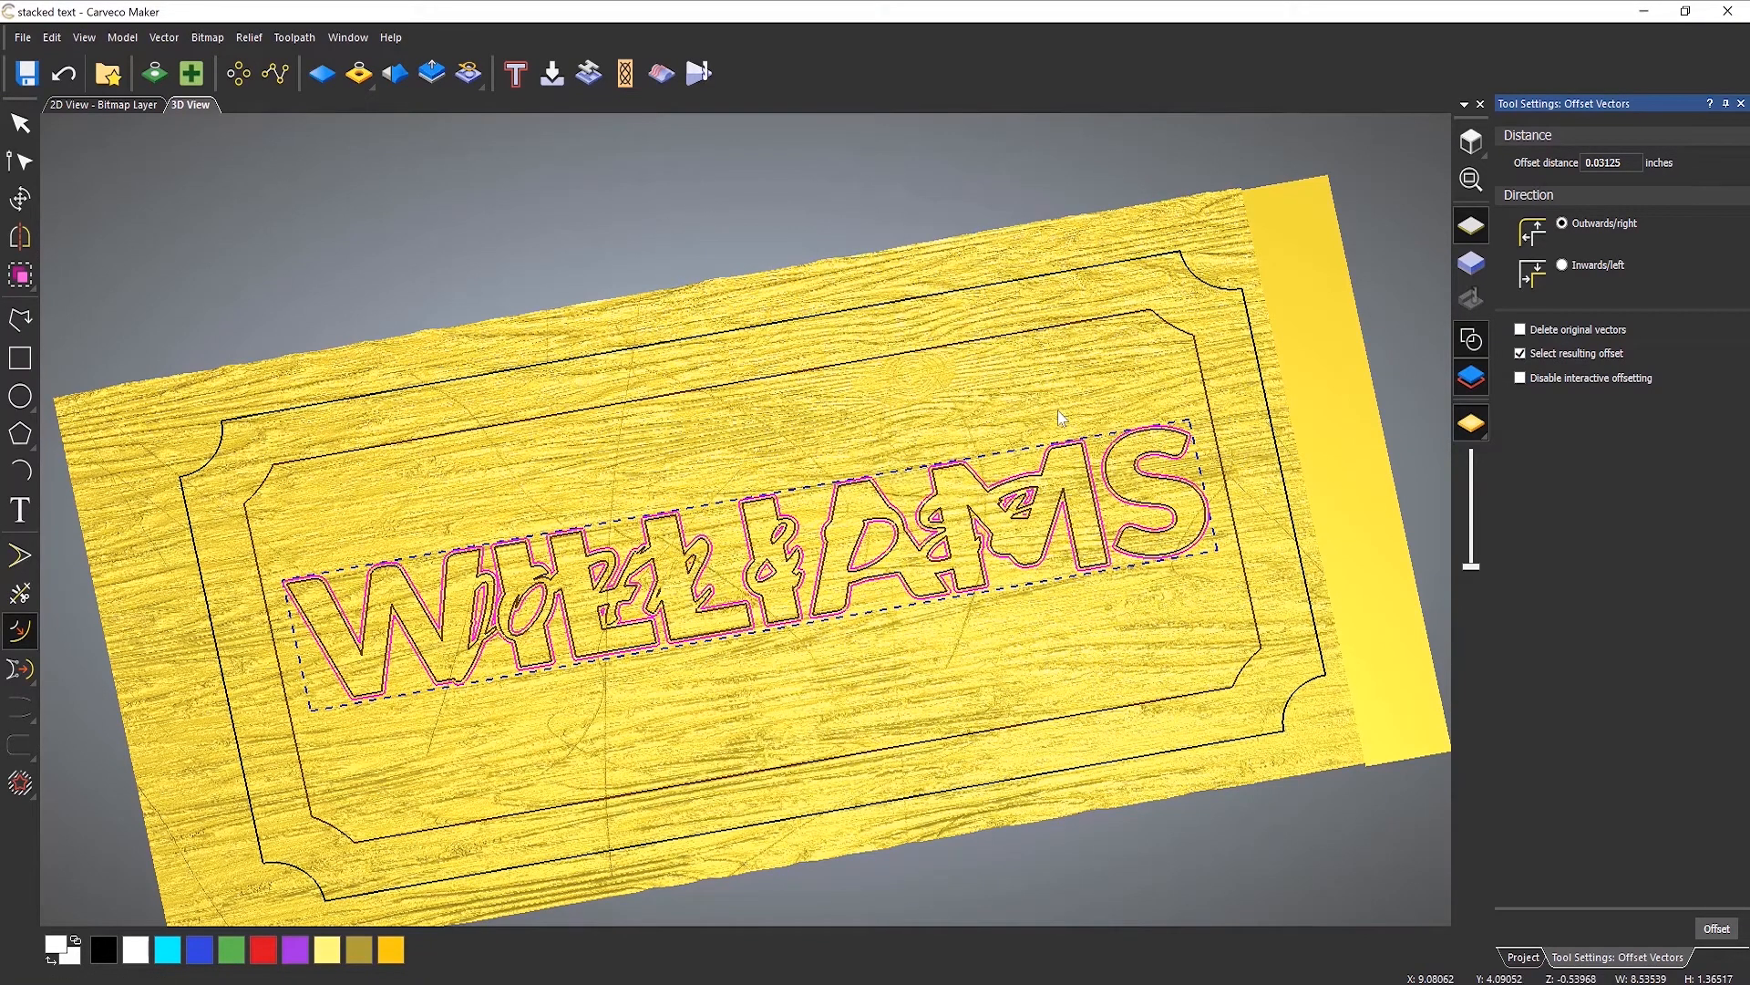
# Move the offset inner border to Vector Layer 5 and display only that vector layer.
pyautogui.click(1184, 334)
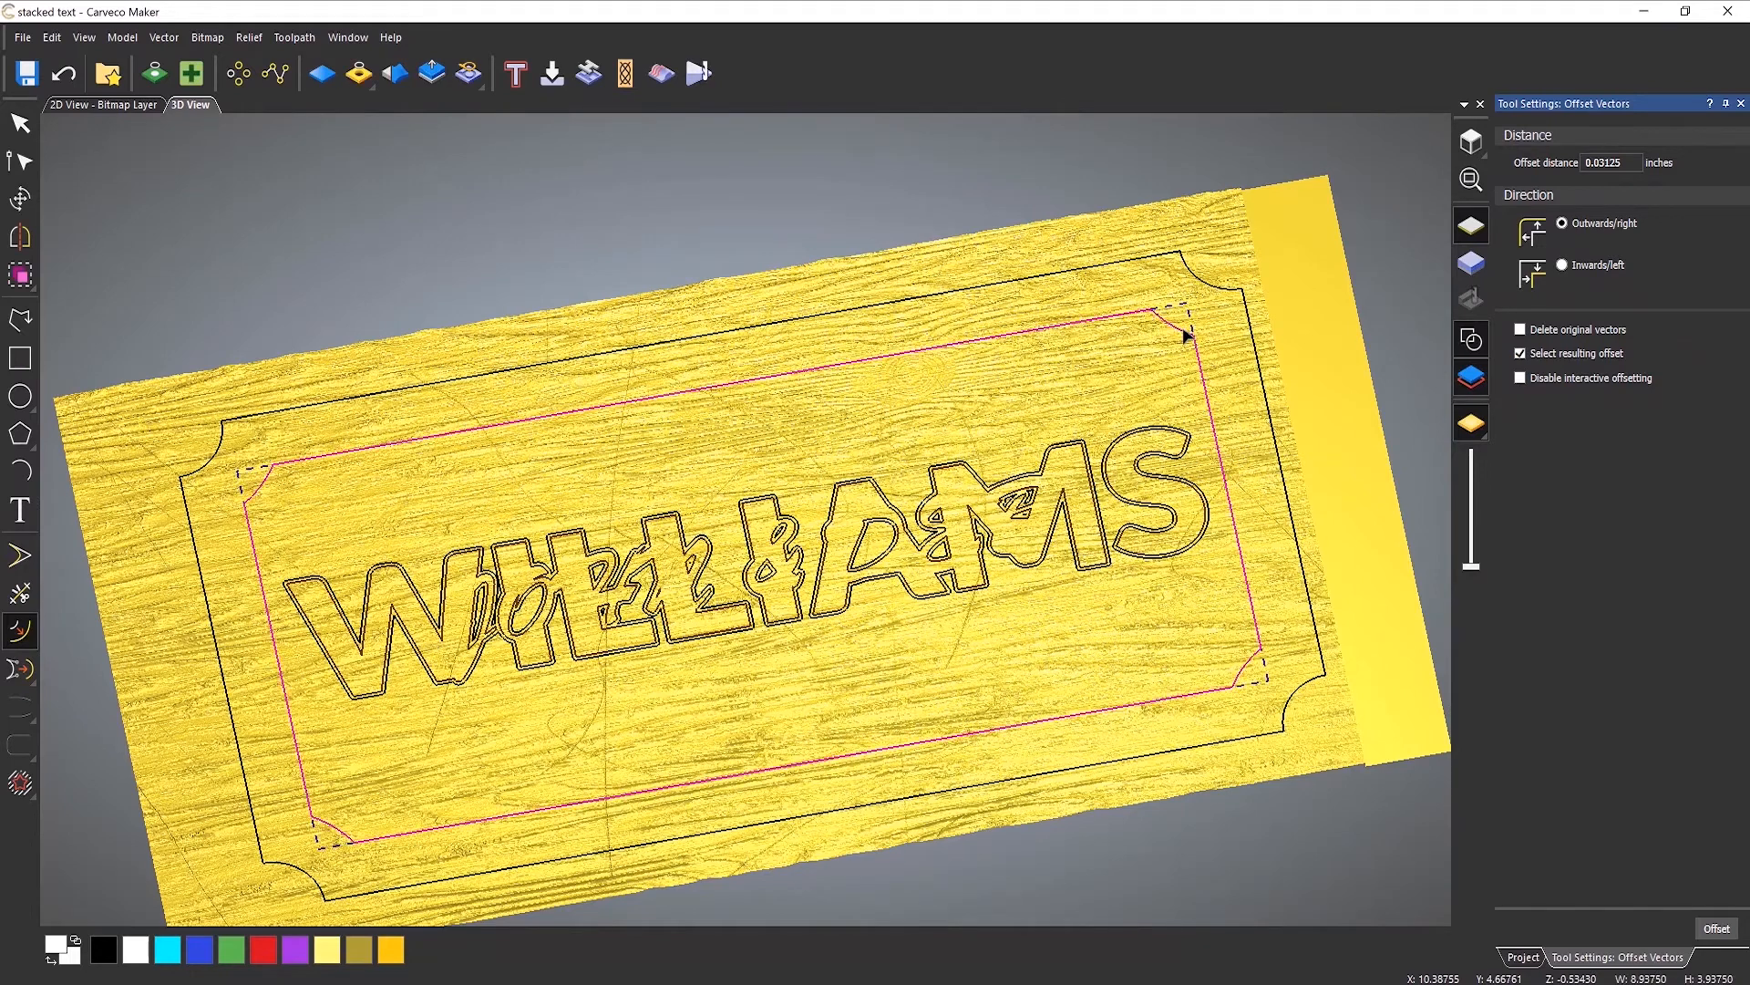
pyautogui.rightClick(1184, 334)
pyautogui.moveTo(1290, 627)
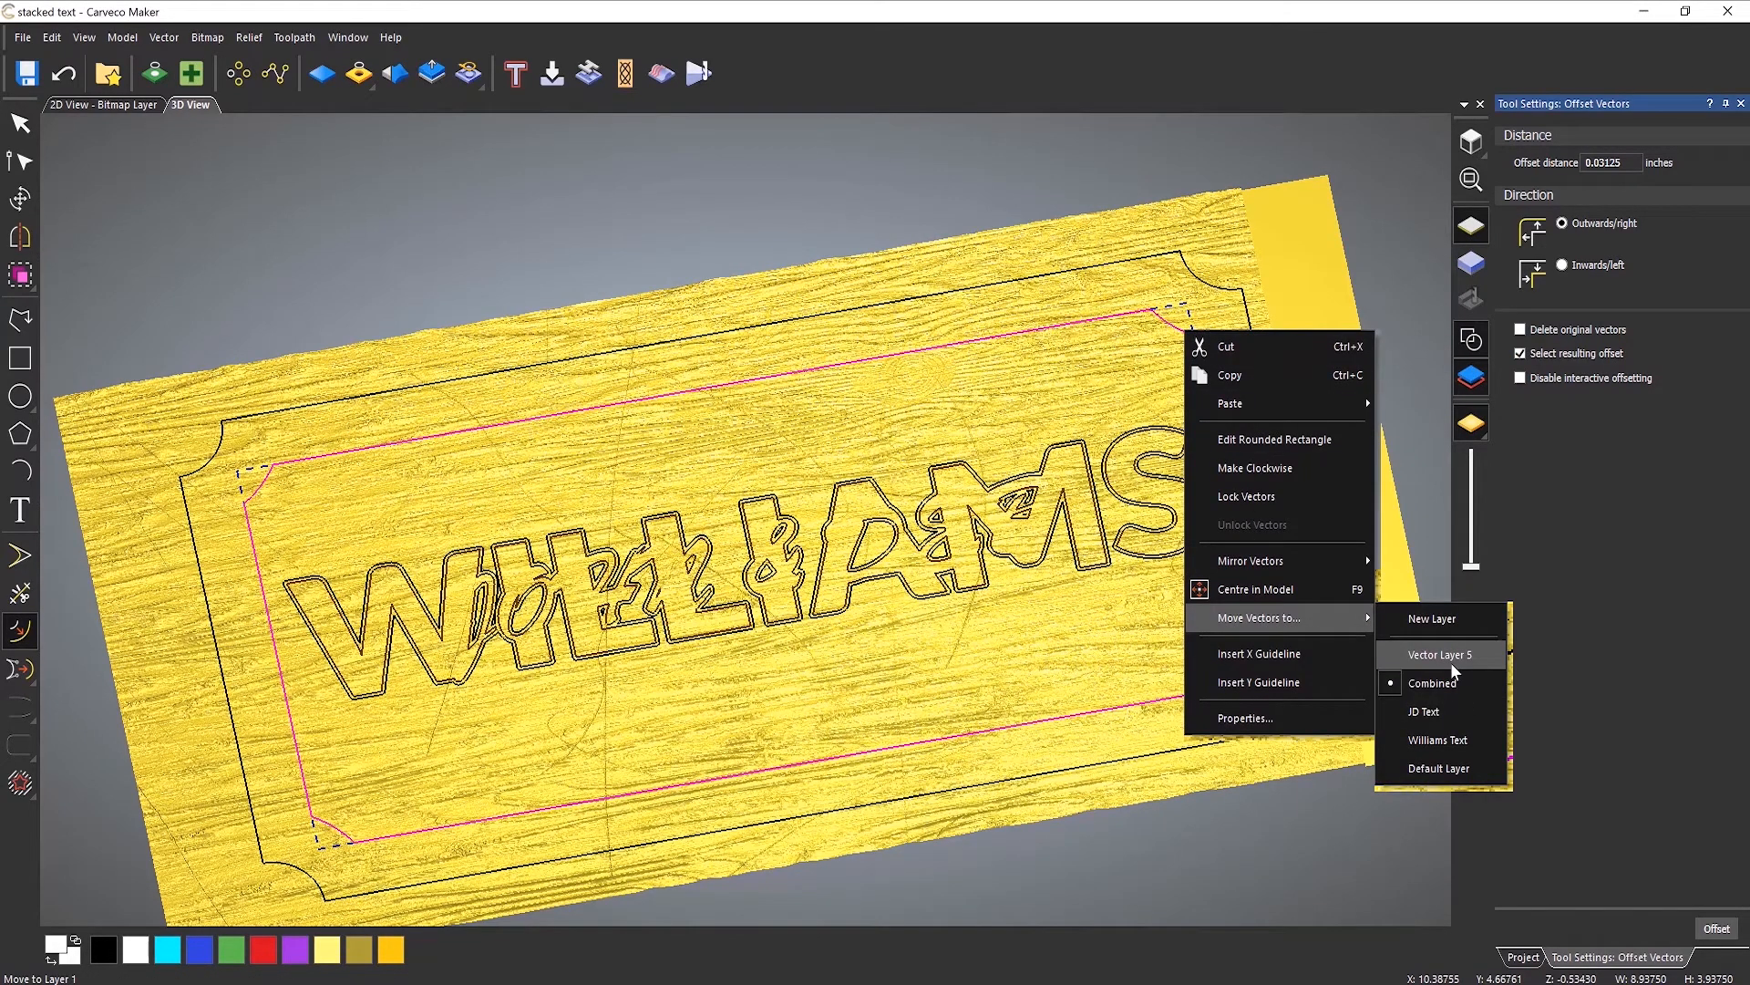
pyautogui.click(1452, 660)
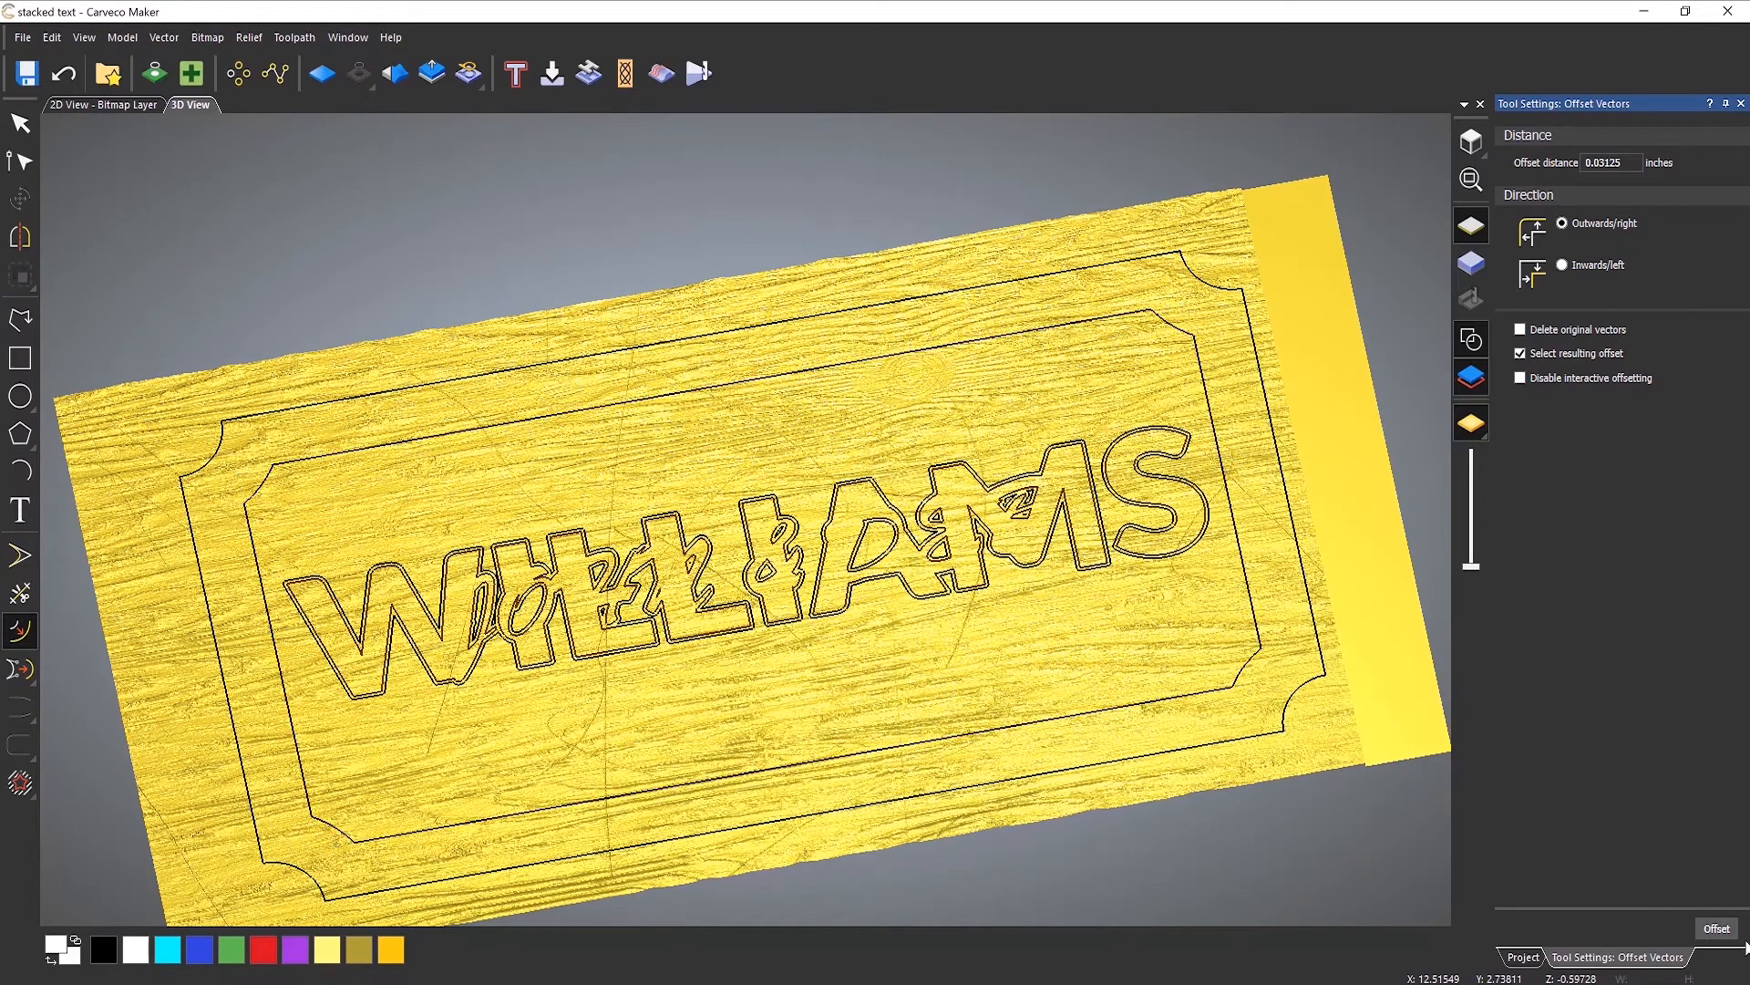
pyautogui.click(1740, 103)
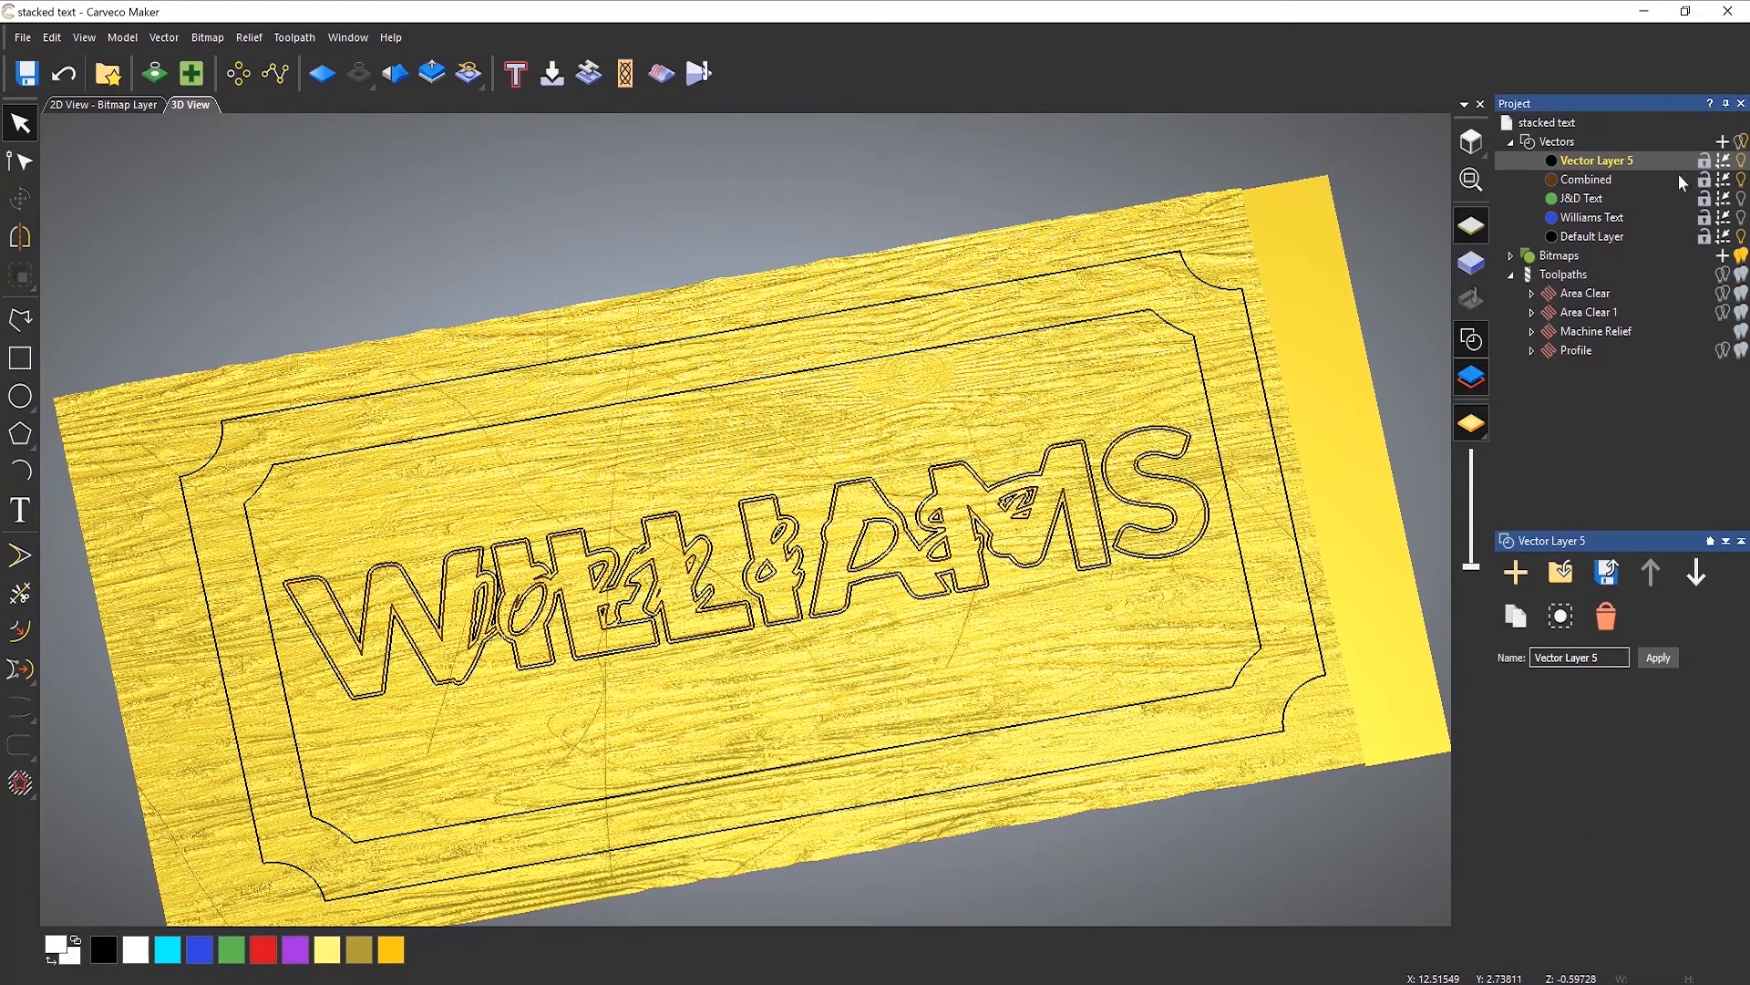
pyautogui.click(1742, 161)
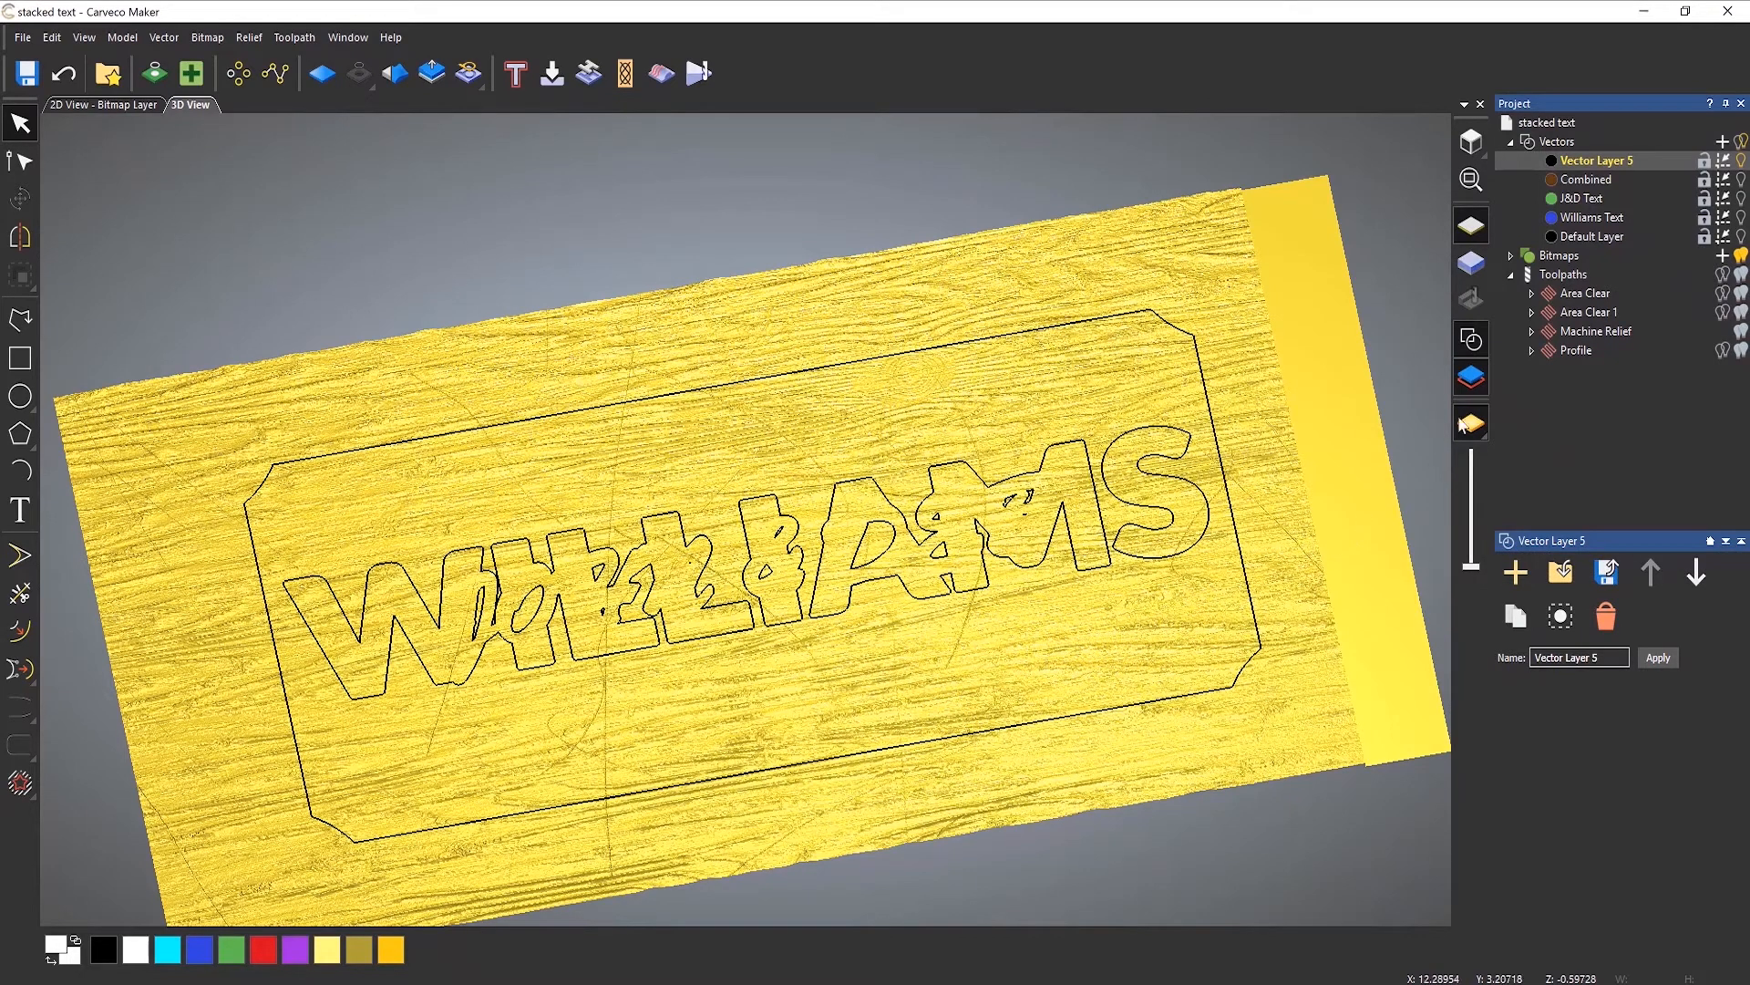
# Reopen the Machine Relief toolpath for editing and select the offset border and lettering as its machining boundary.
pyautogui.doubleClick(1580, 335)
pyautogui.moveTo(903, 403); pyautogui.dragTo(777, 388, button='middle')
pyautogui.moveTo(78, 240); pyautogui.dragTo(646, 706)
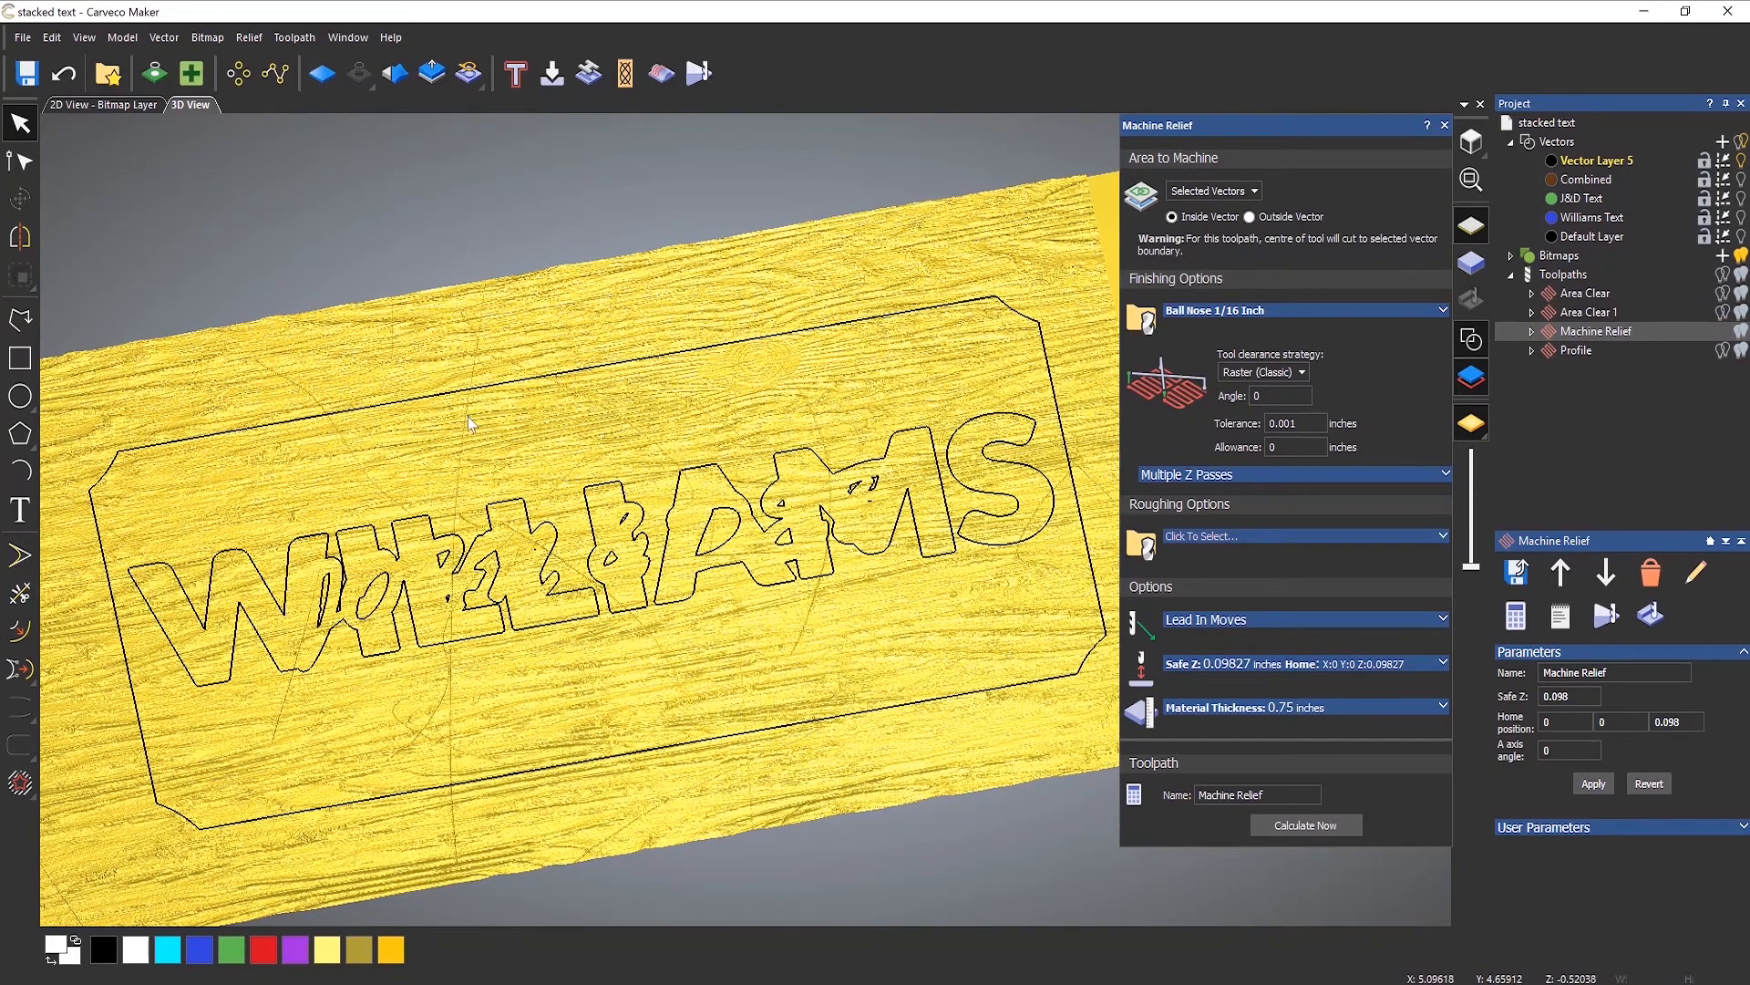
pyautogui.hotkey('ctrl', 'a')
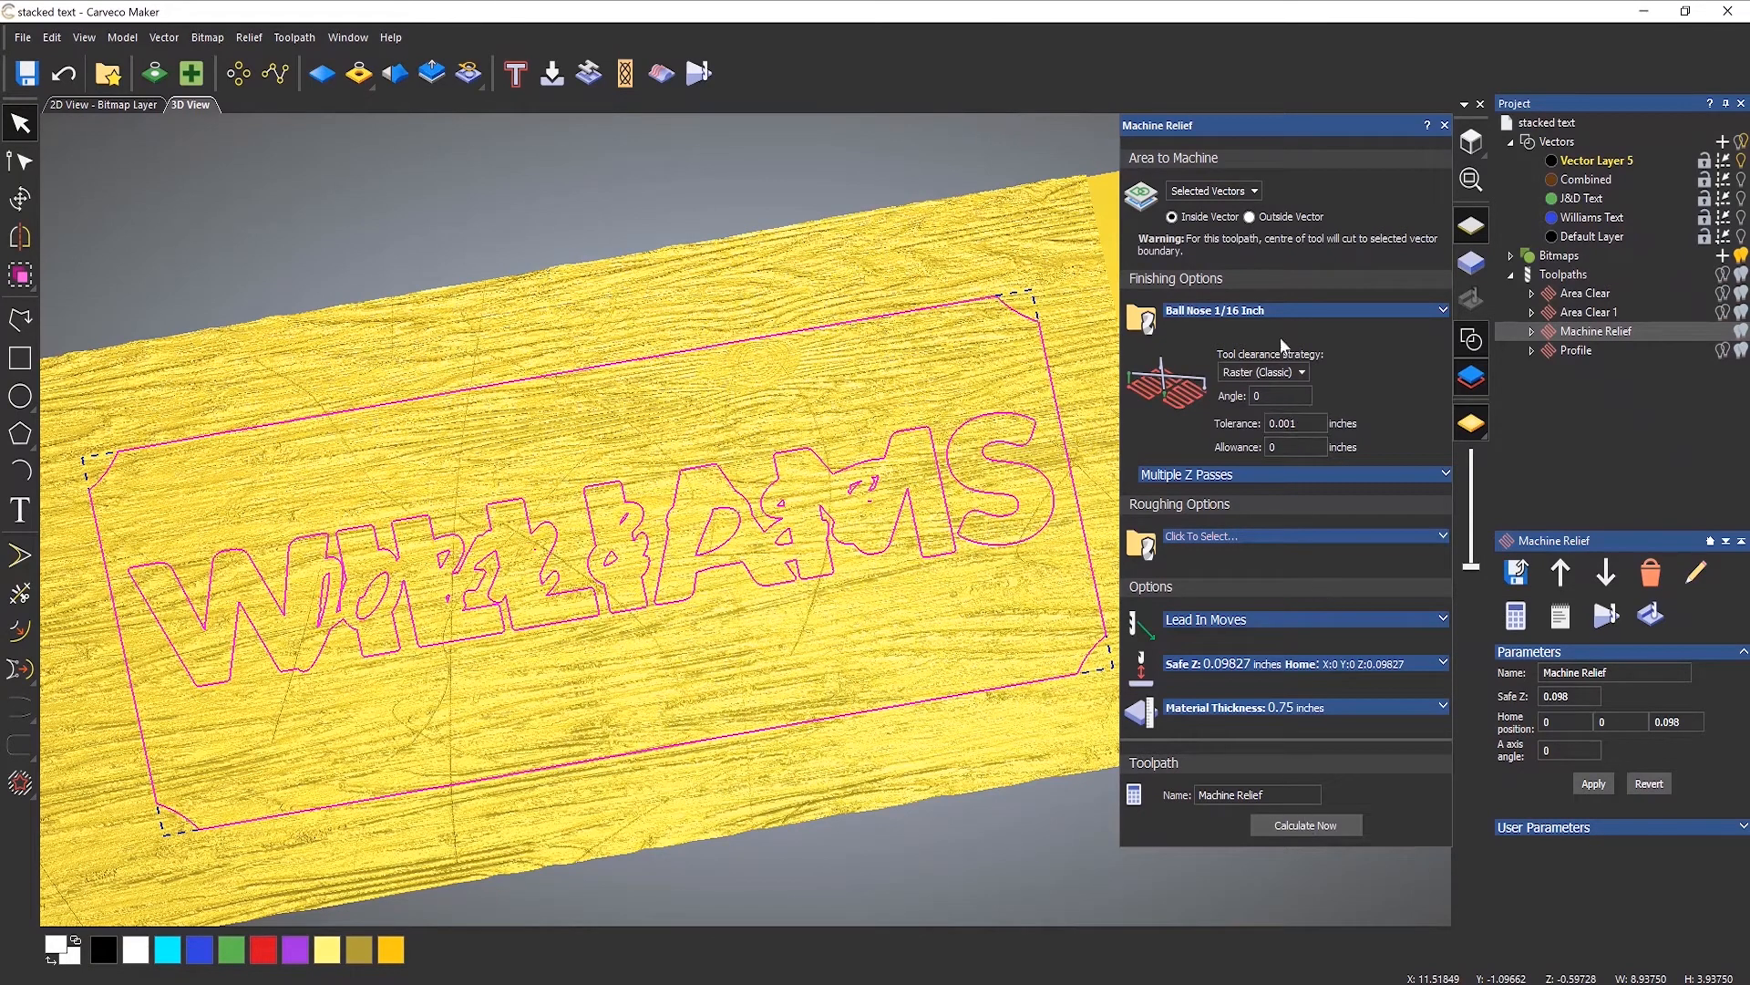
# Set the 1/16 inch ball nose stepover to 0.003 inches and recalculate the Machine Relief toolpath.
pyautogui.click(1271, 310)
pyautogui.click(1261, 406)
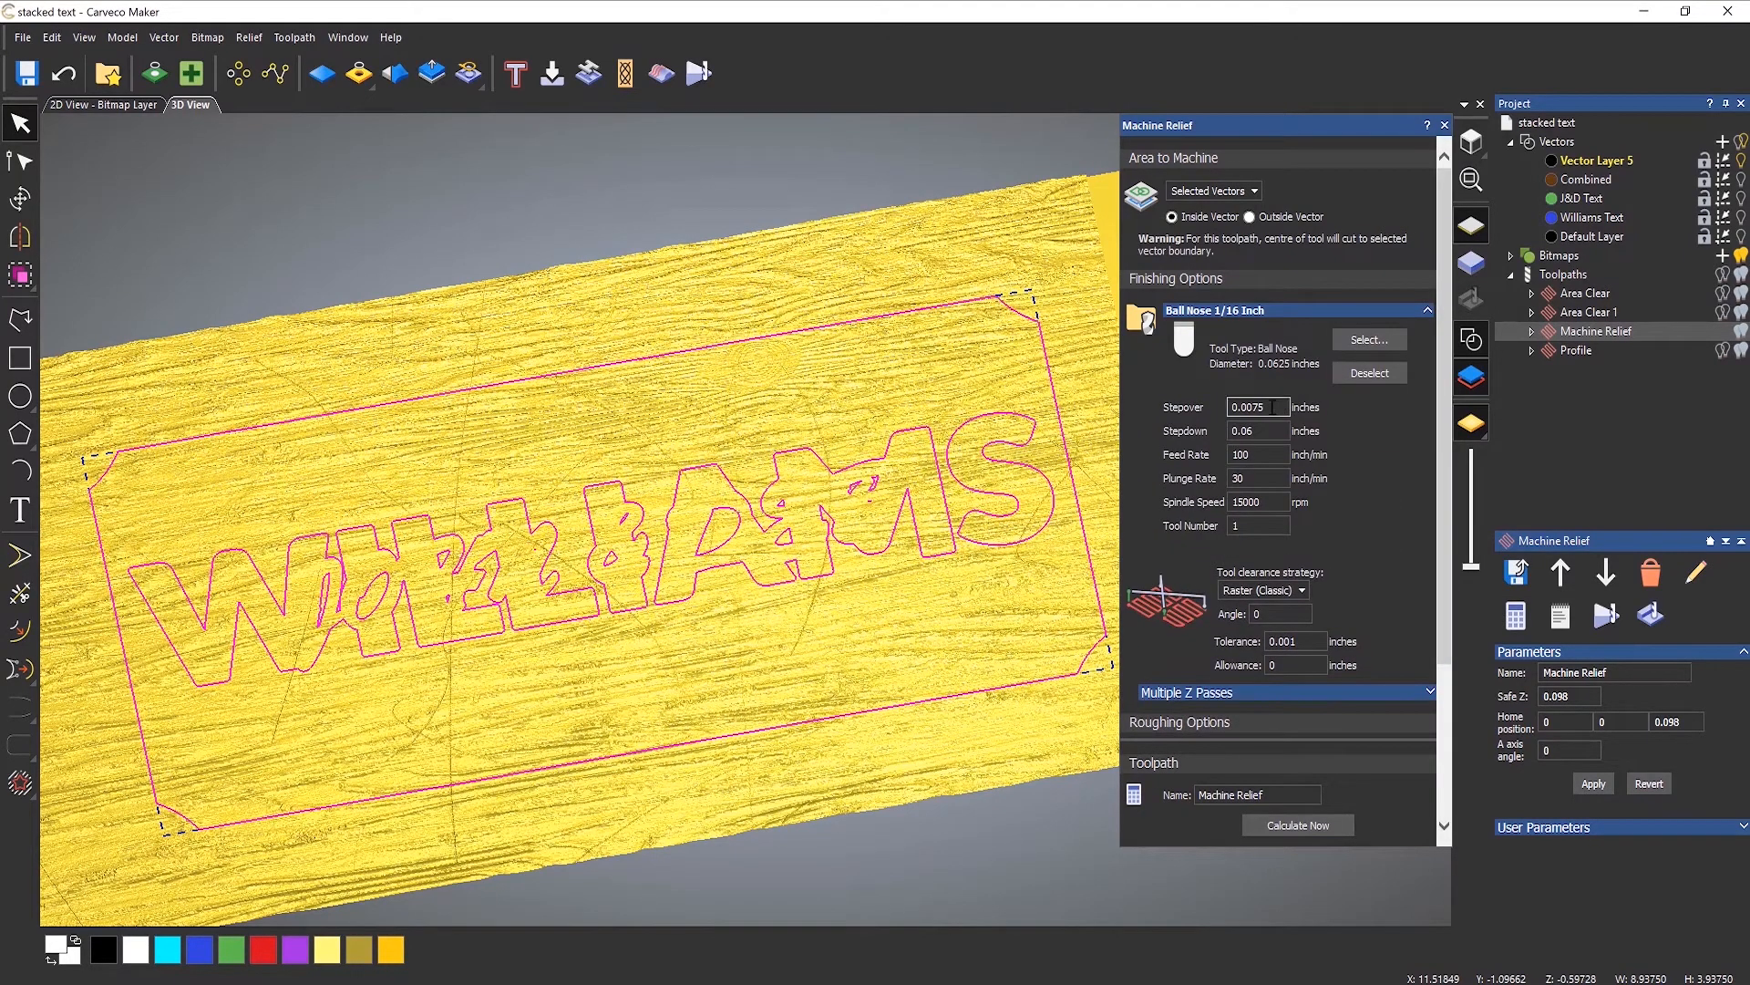
pyautogui.moveTo(1259, 406); pyautogui.dragTo(1265, 580)
pyautogui.click(1300, 825)
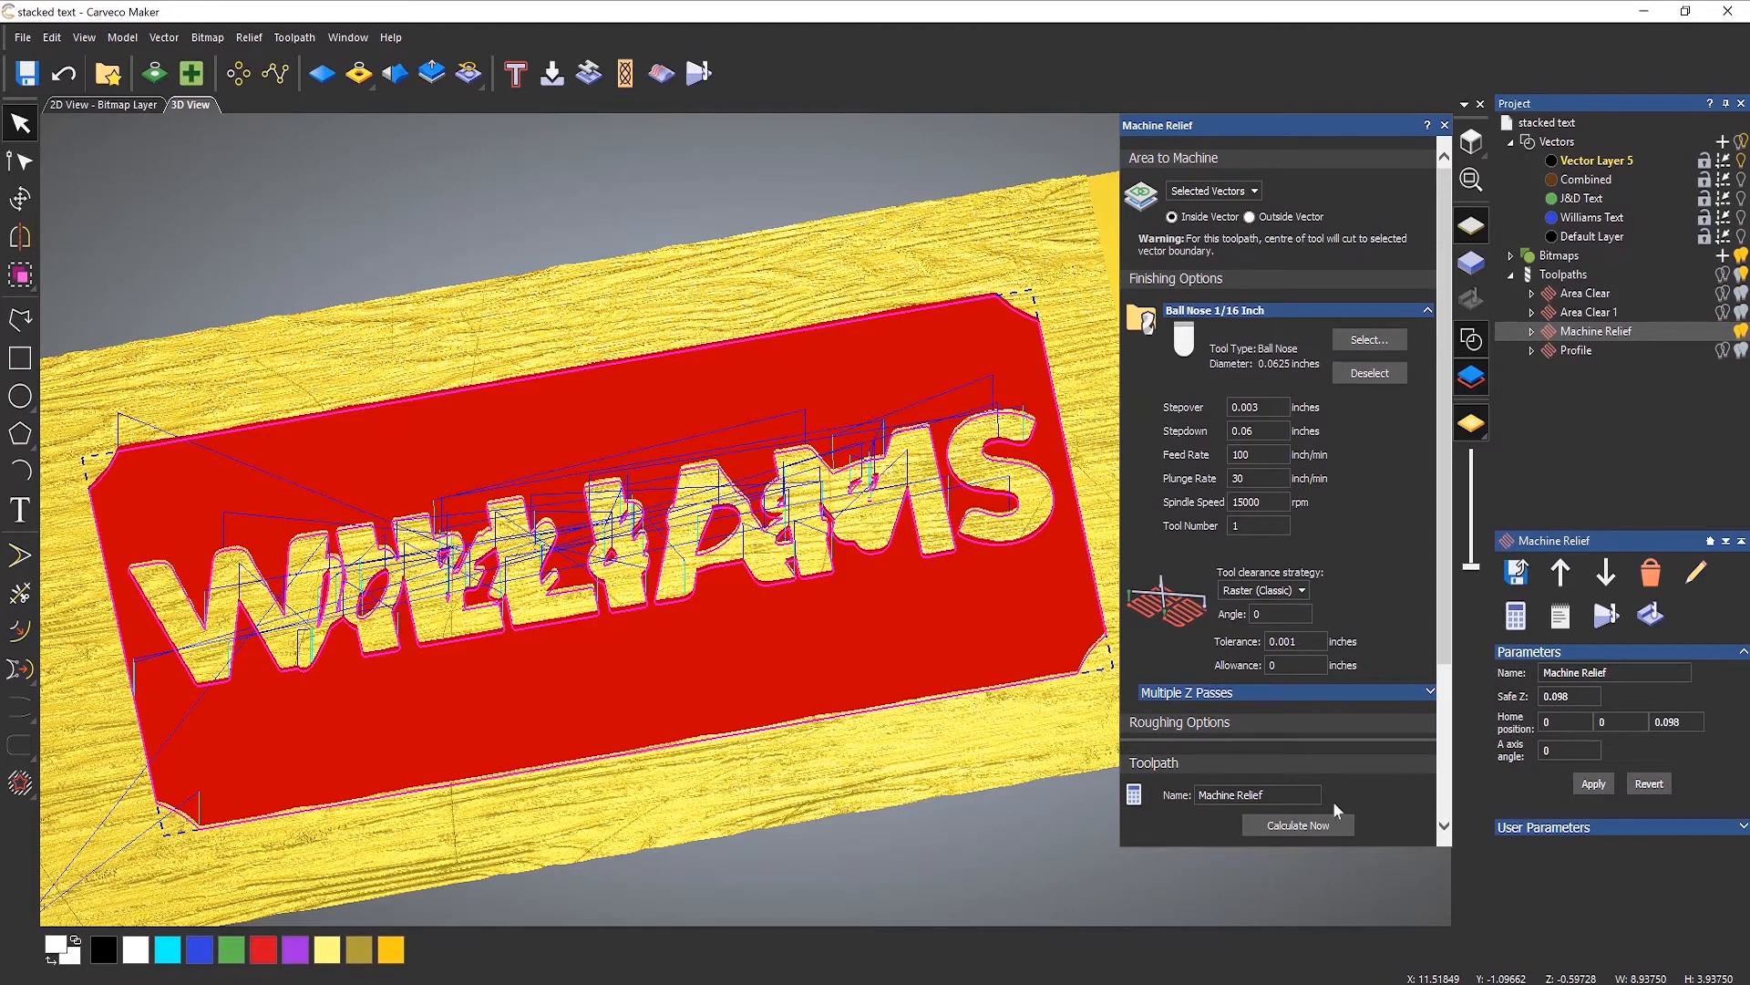
# Close the Machine Relief settings and simulate the Area Clear and Area Clear 1 toolpaths on the material block.
pyautogui.click(1444, 124)
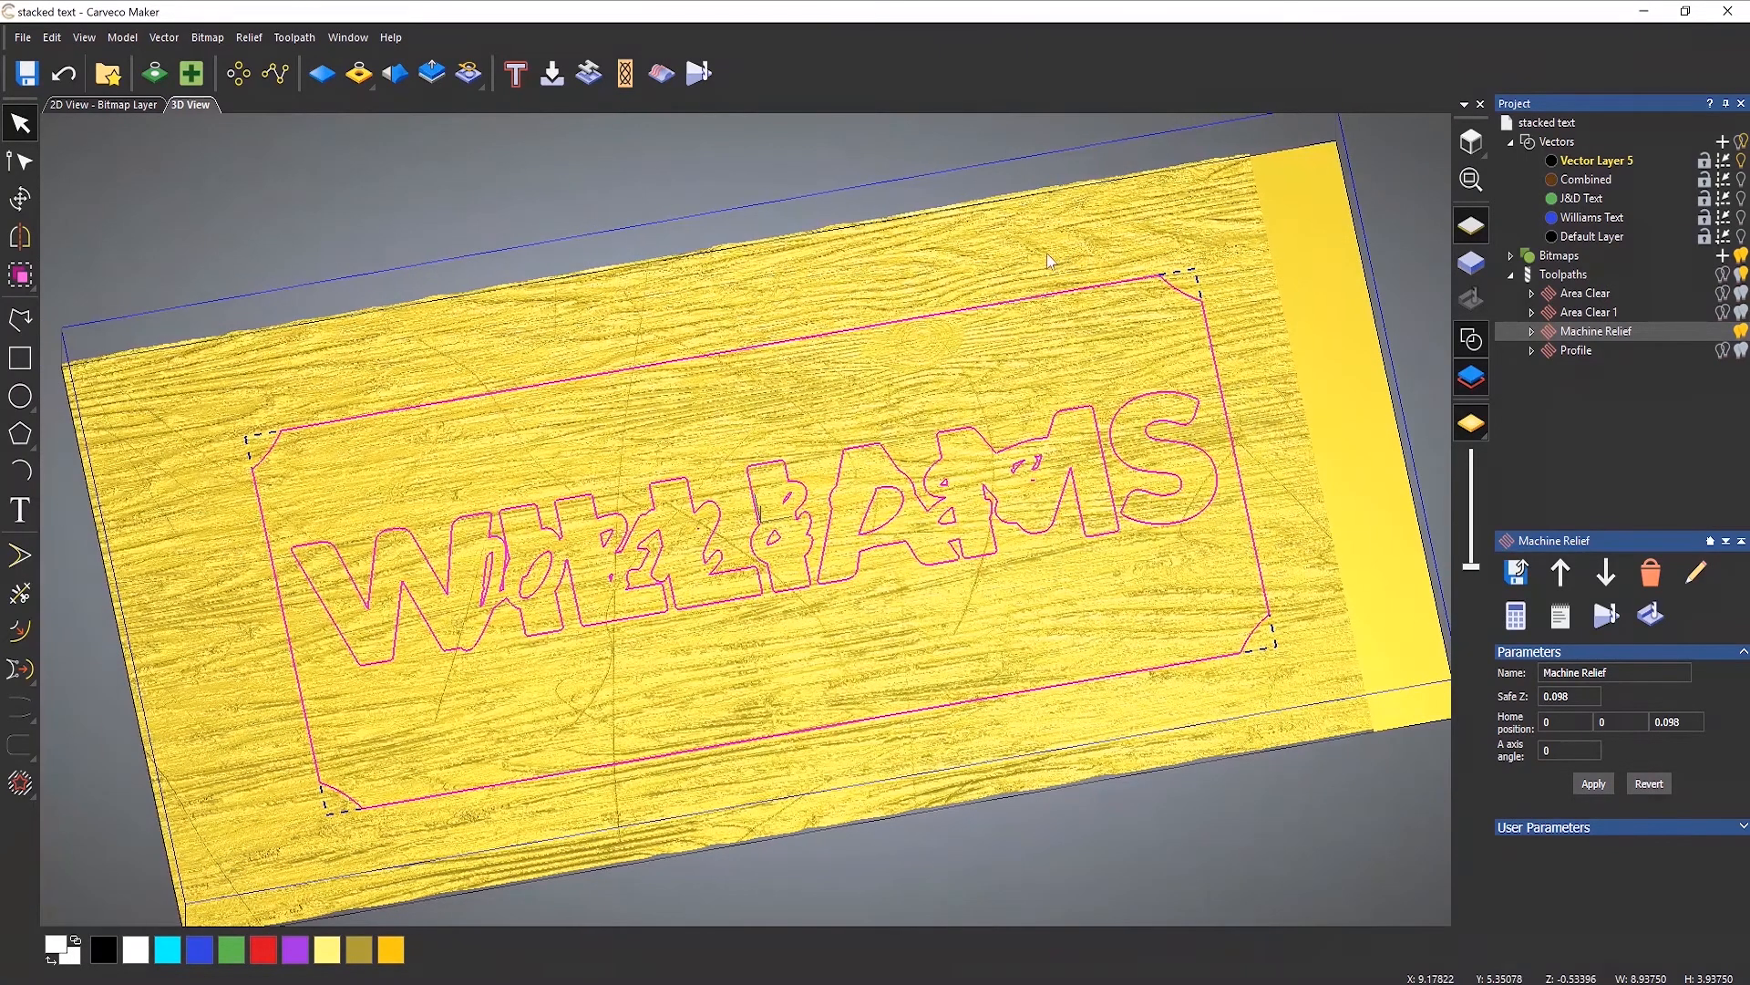
pyautogui.click(1578, 293)
pyautogui.rightClick(1578, 294)
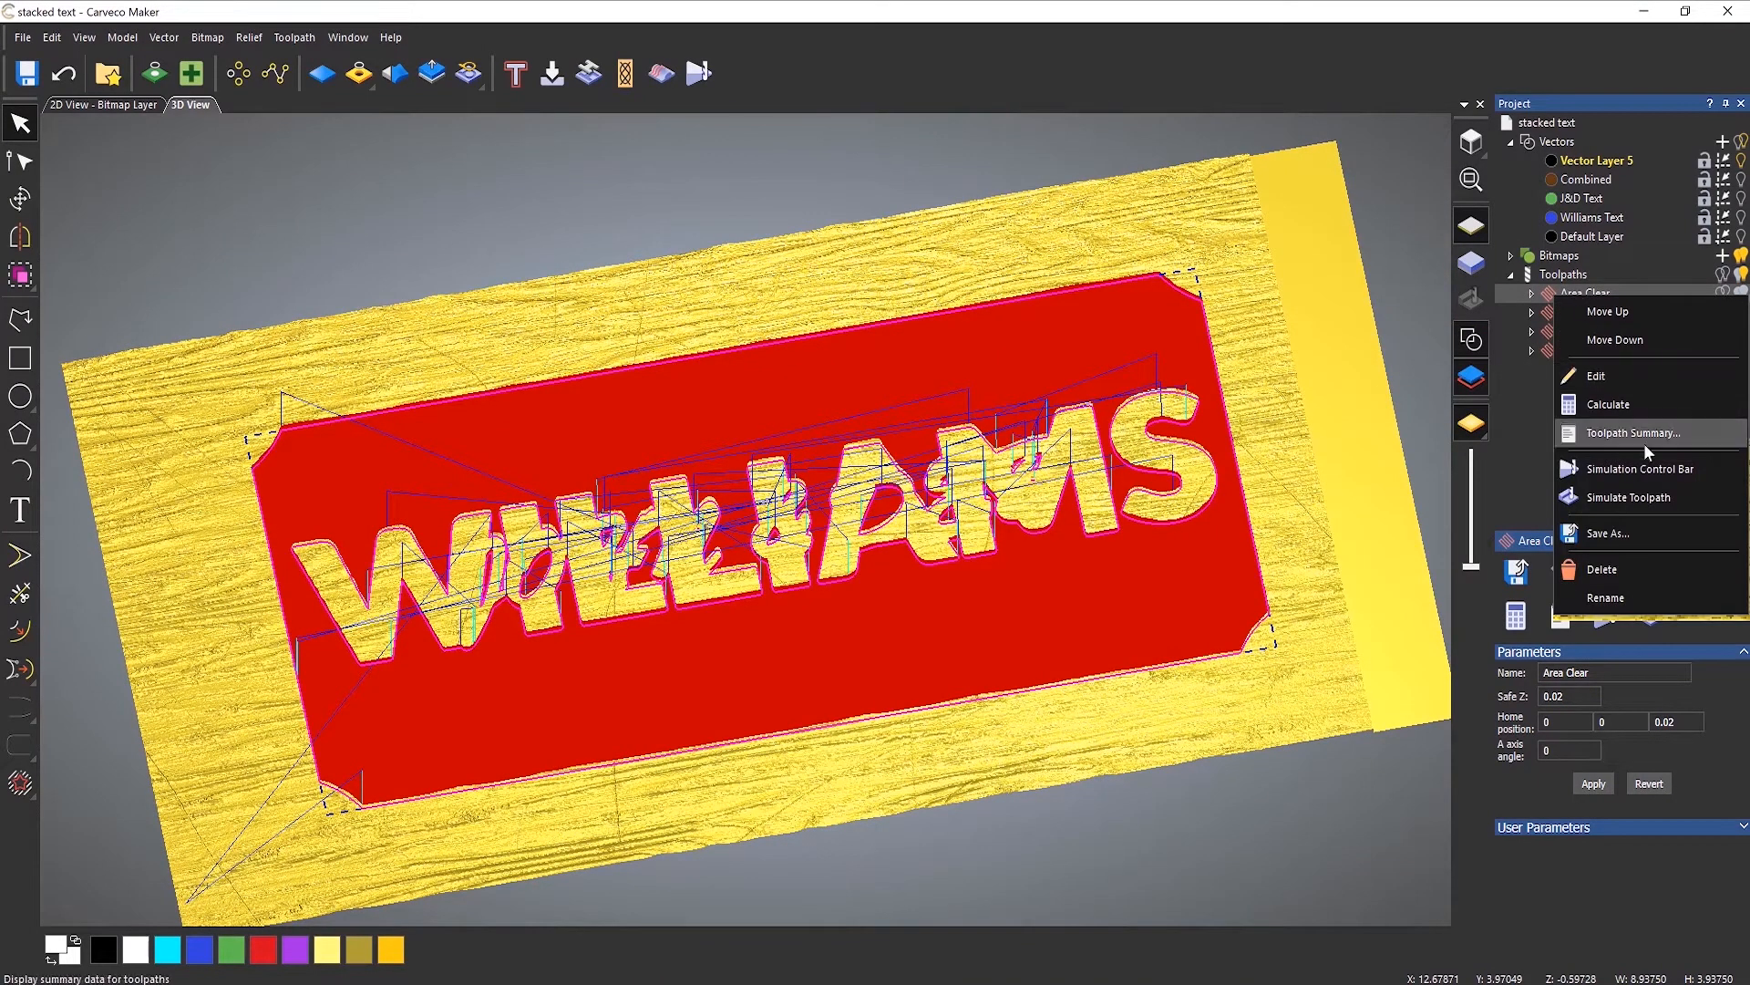
pyautogui.click(1654, 505)
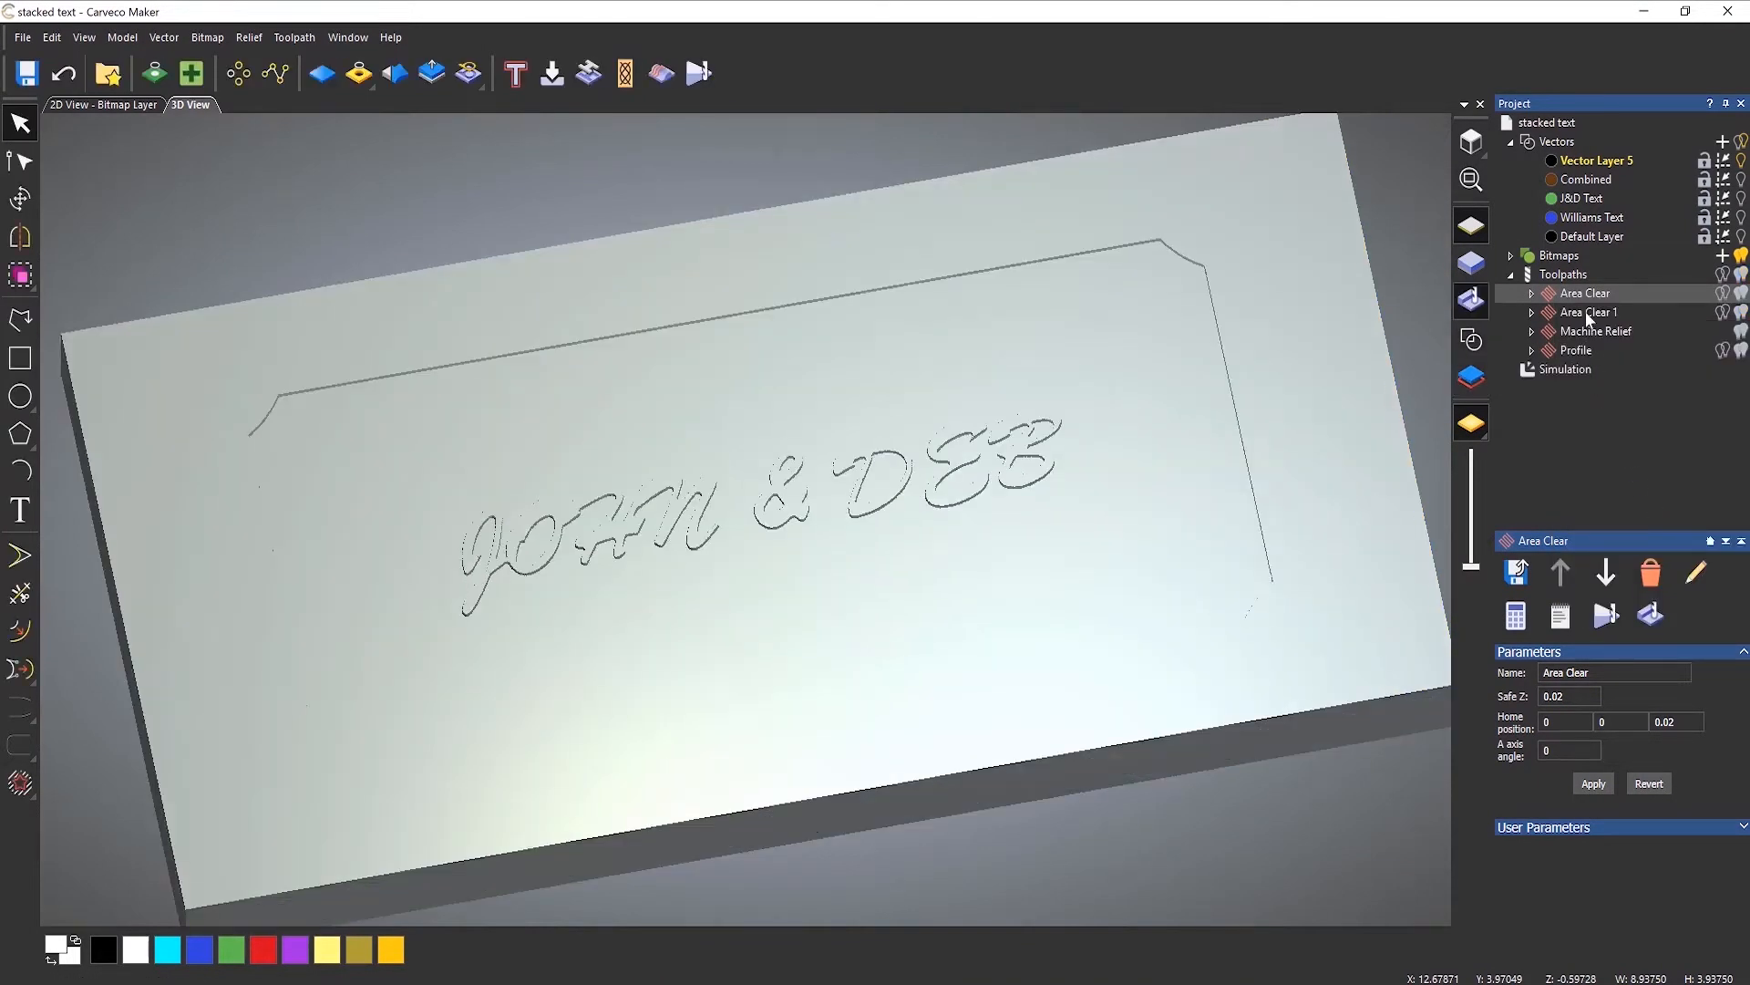
pyautogui.click(1588, 315)
pyautogui.rightClick(1587, 315)
pyautogui.click(1612, 516)
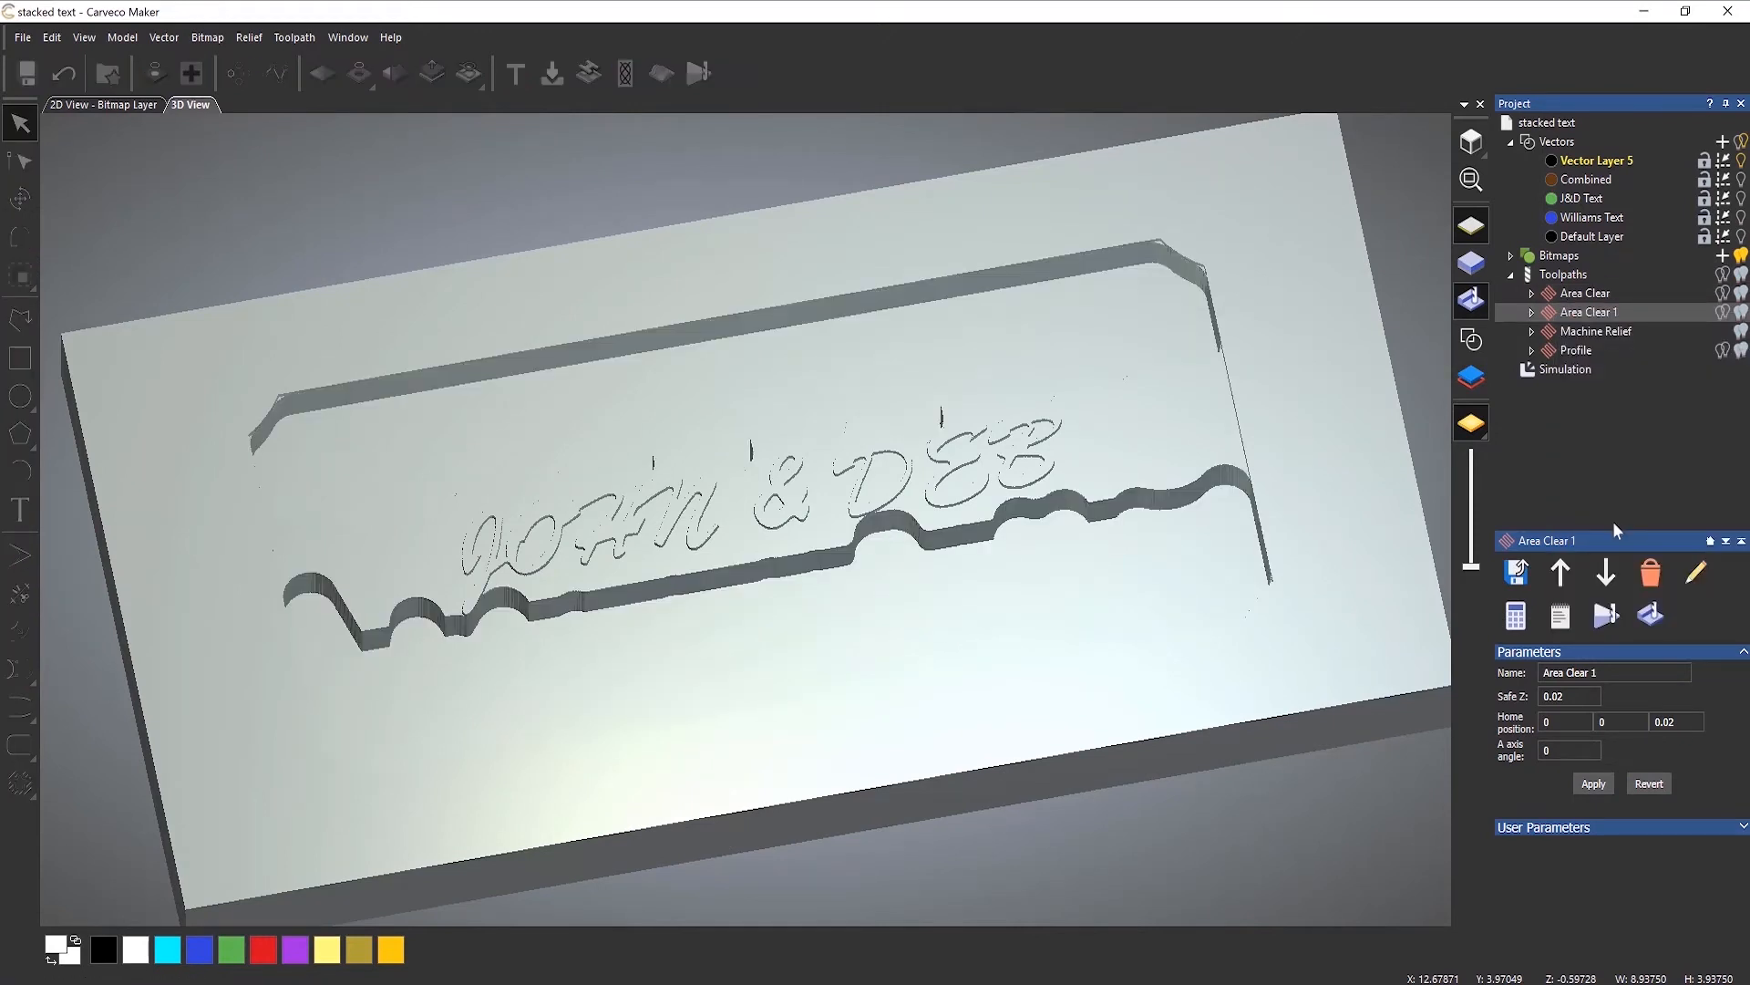
# Simulate the Machine Relief toolpath with the simulation controls, alternating between normal and fast playback until the wood-grain background is fully cut.
pyautogui.click(1580, 332)
pyautogui.rightClick(1580, 332)
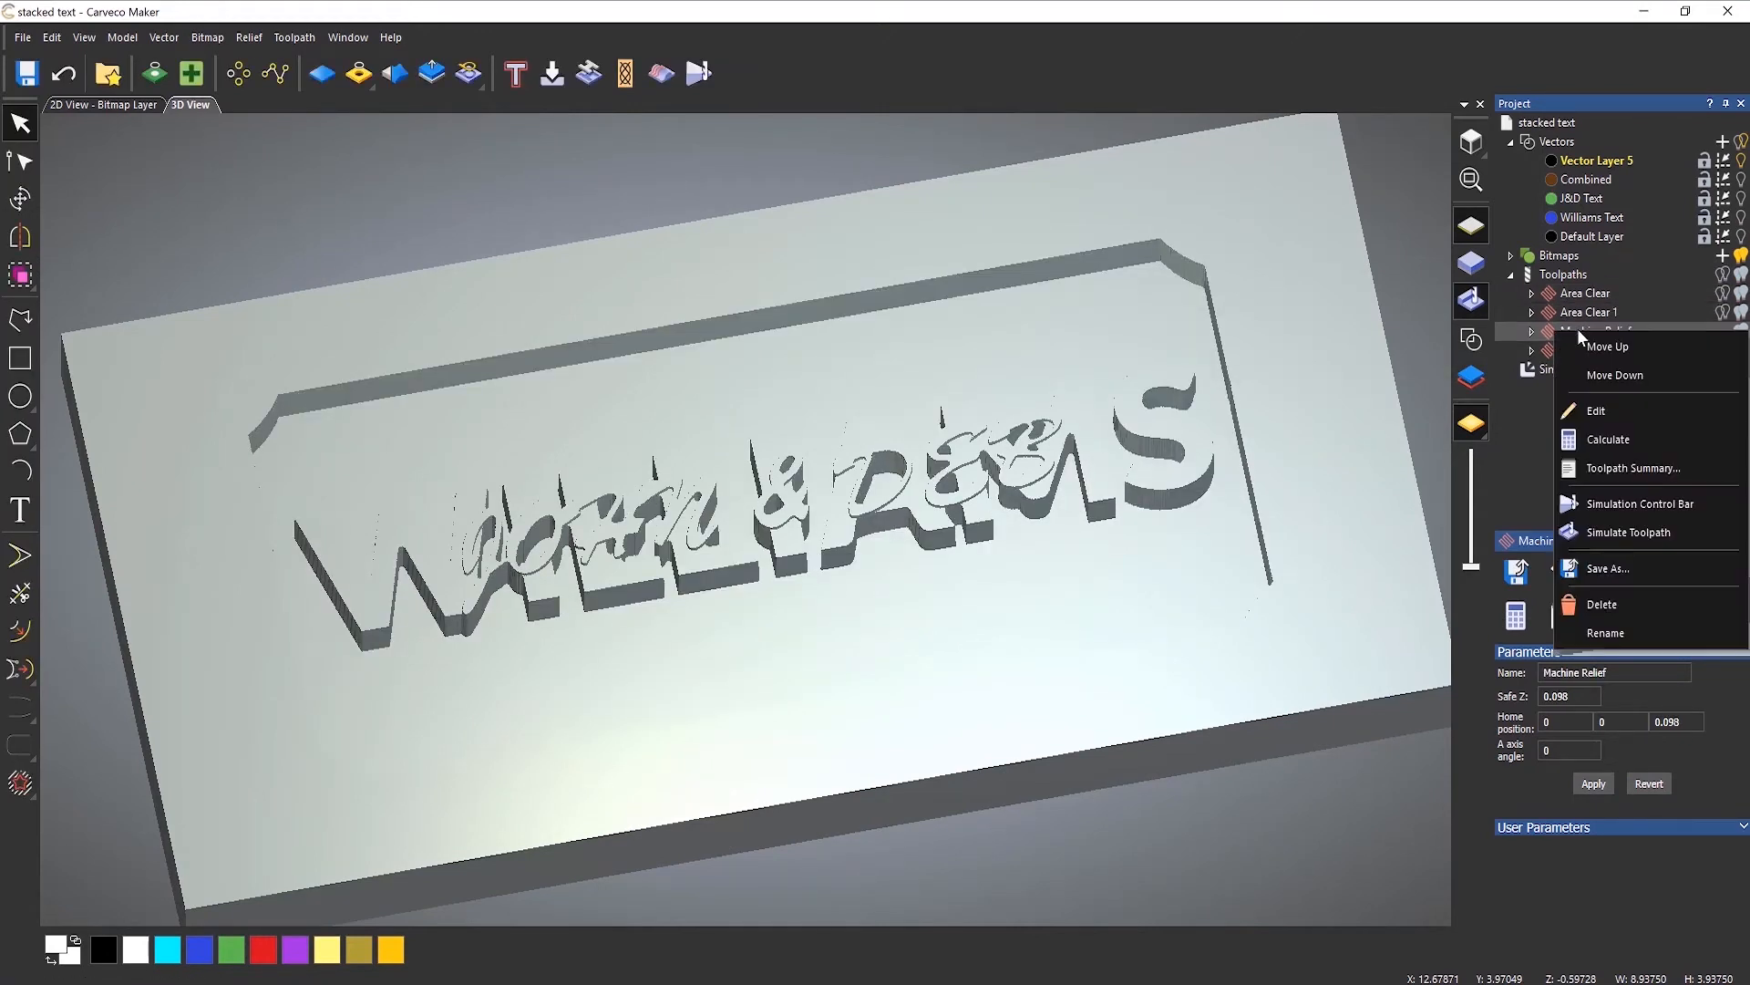
pyautogui.click(1642, 508)
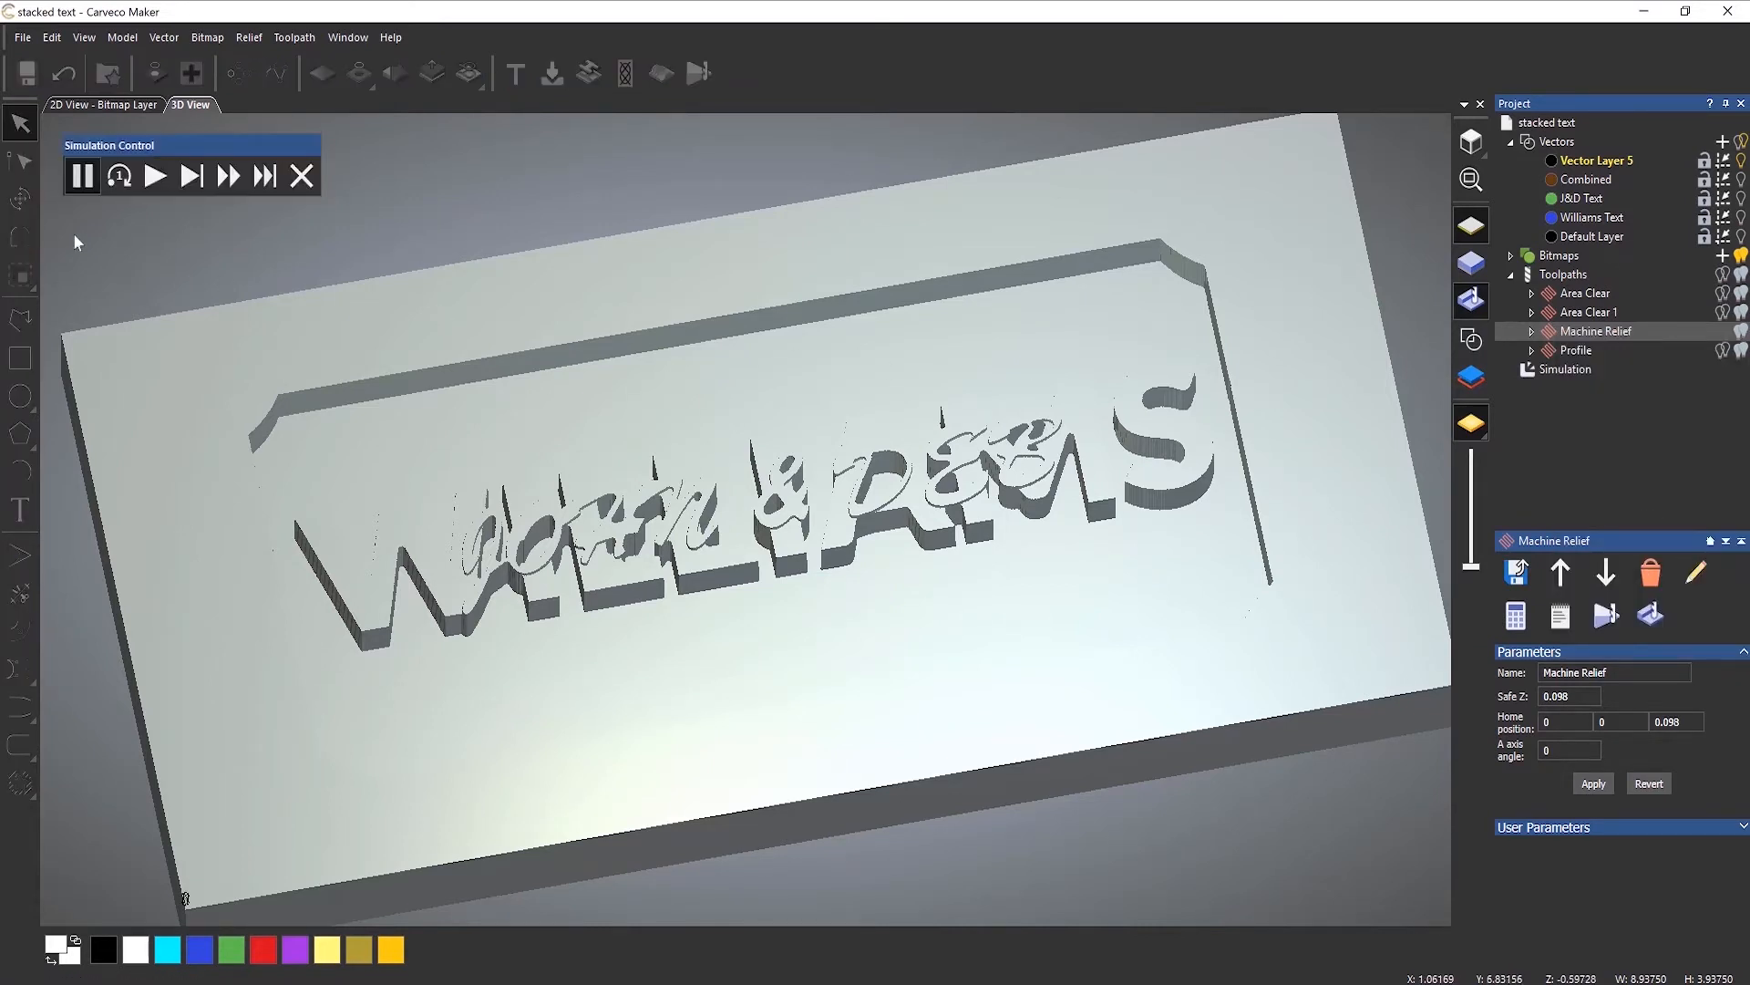
pyautogui.click(155, 178)
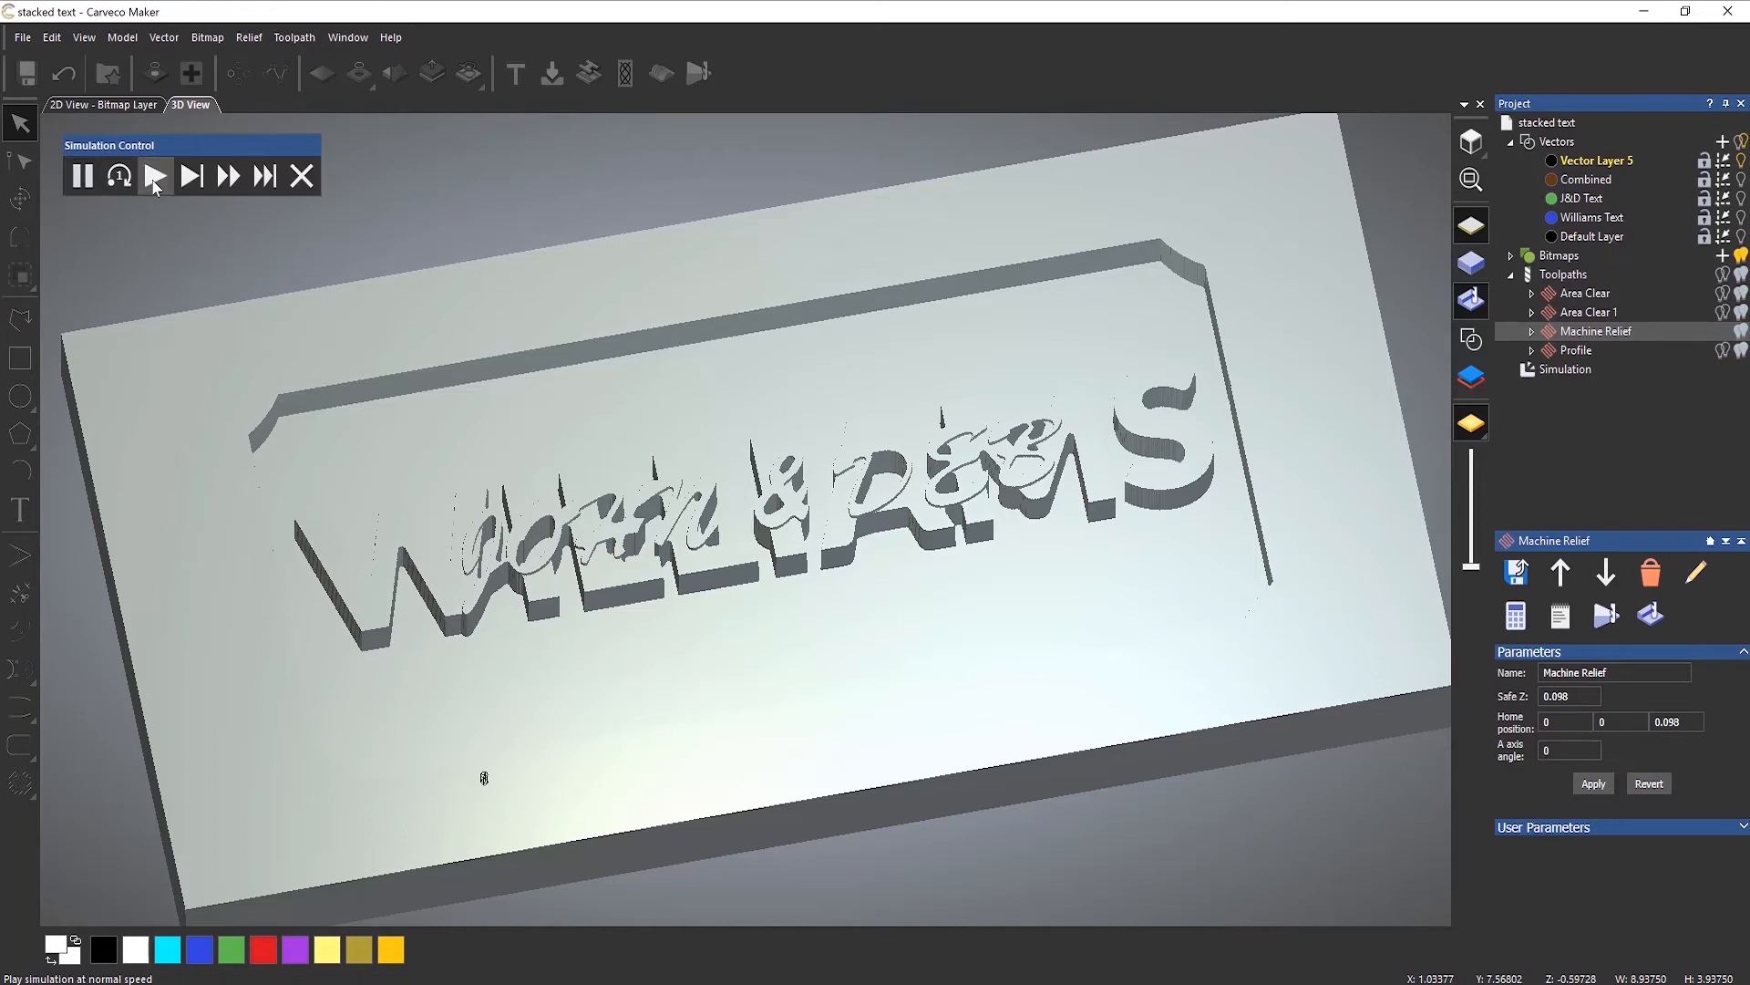
pyautogui.click(228, 178)
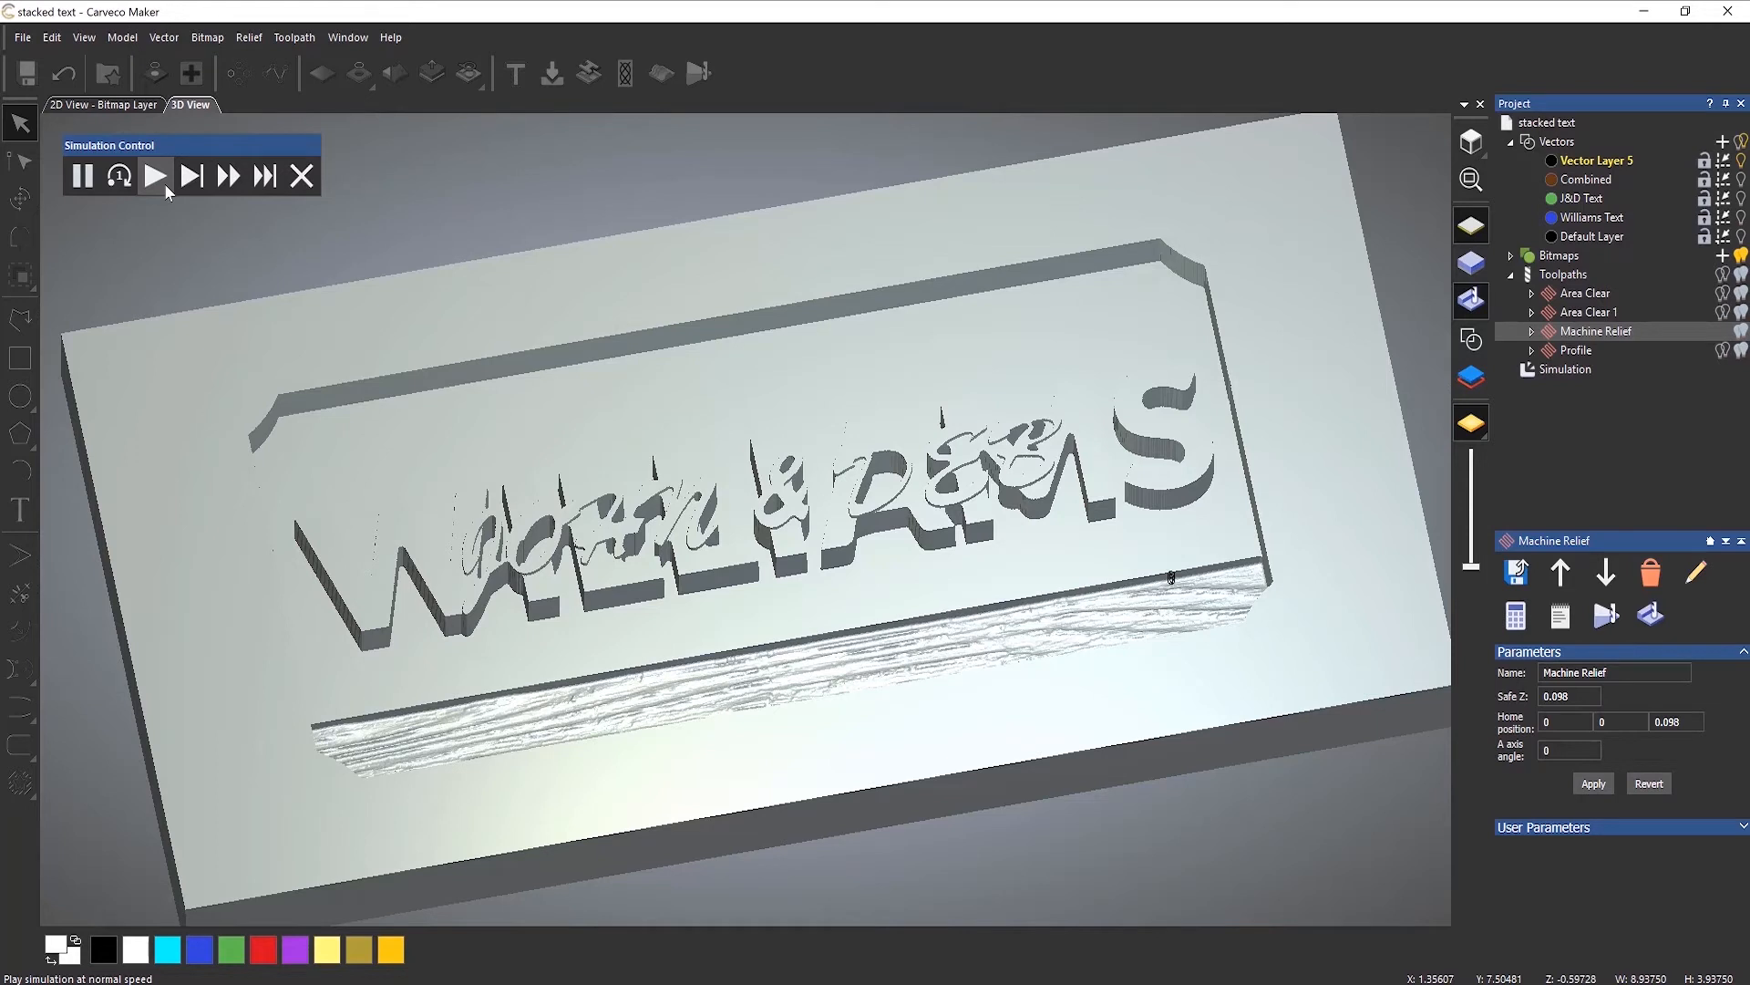
pyautogui.click(228, 178)
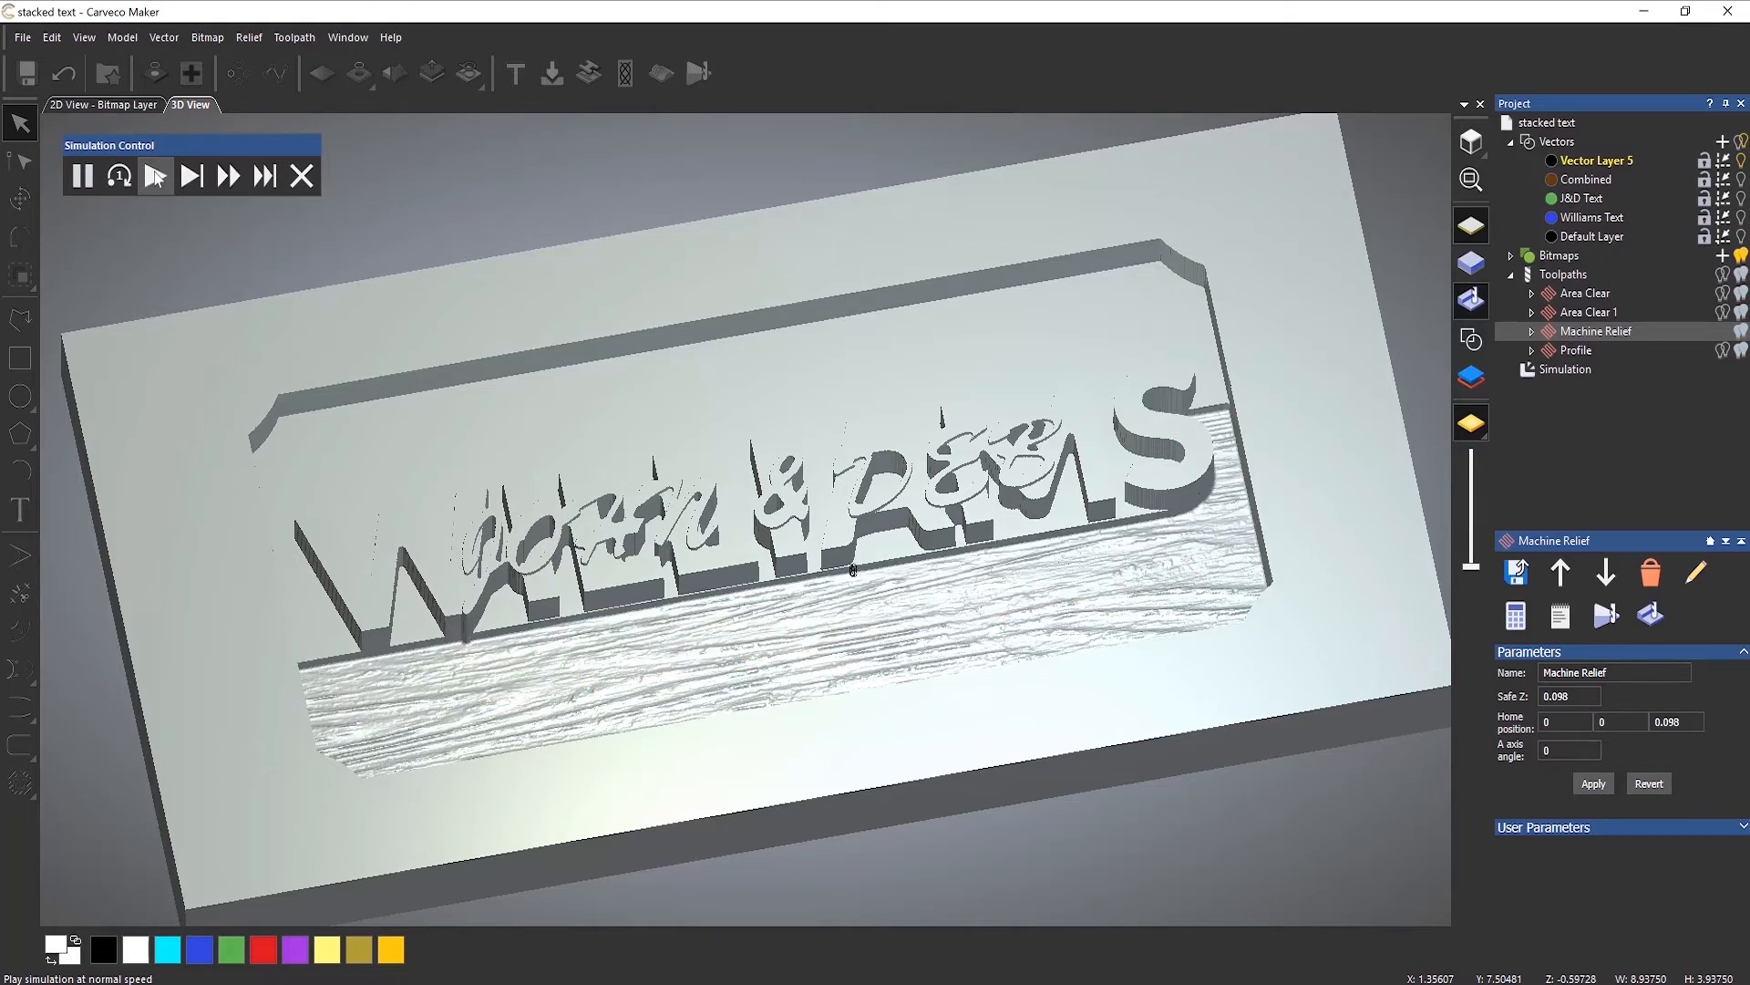
pyautogui.click(228, 176)
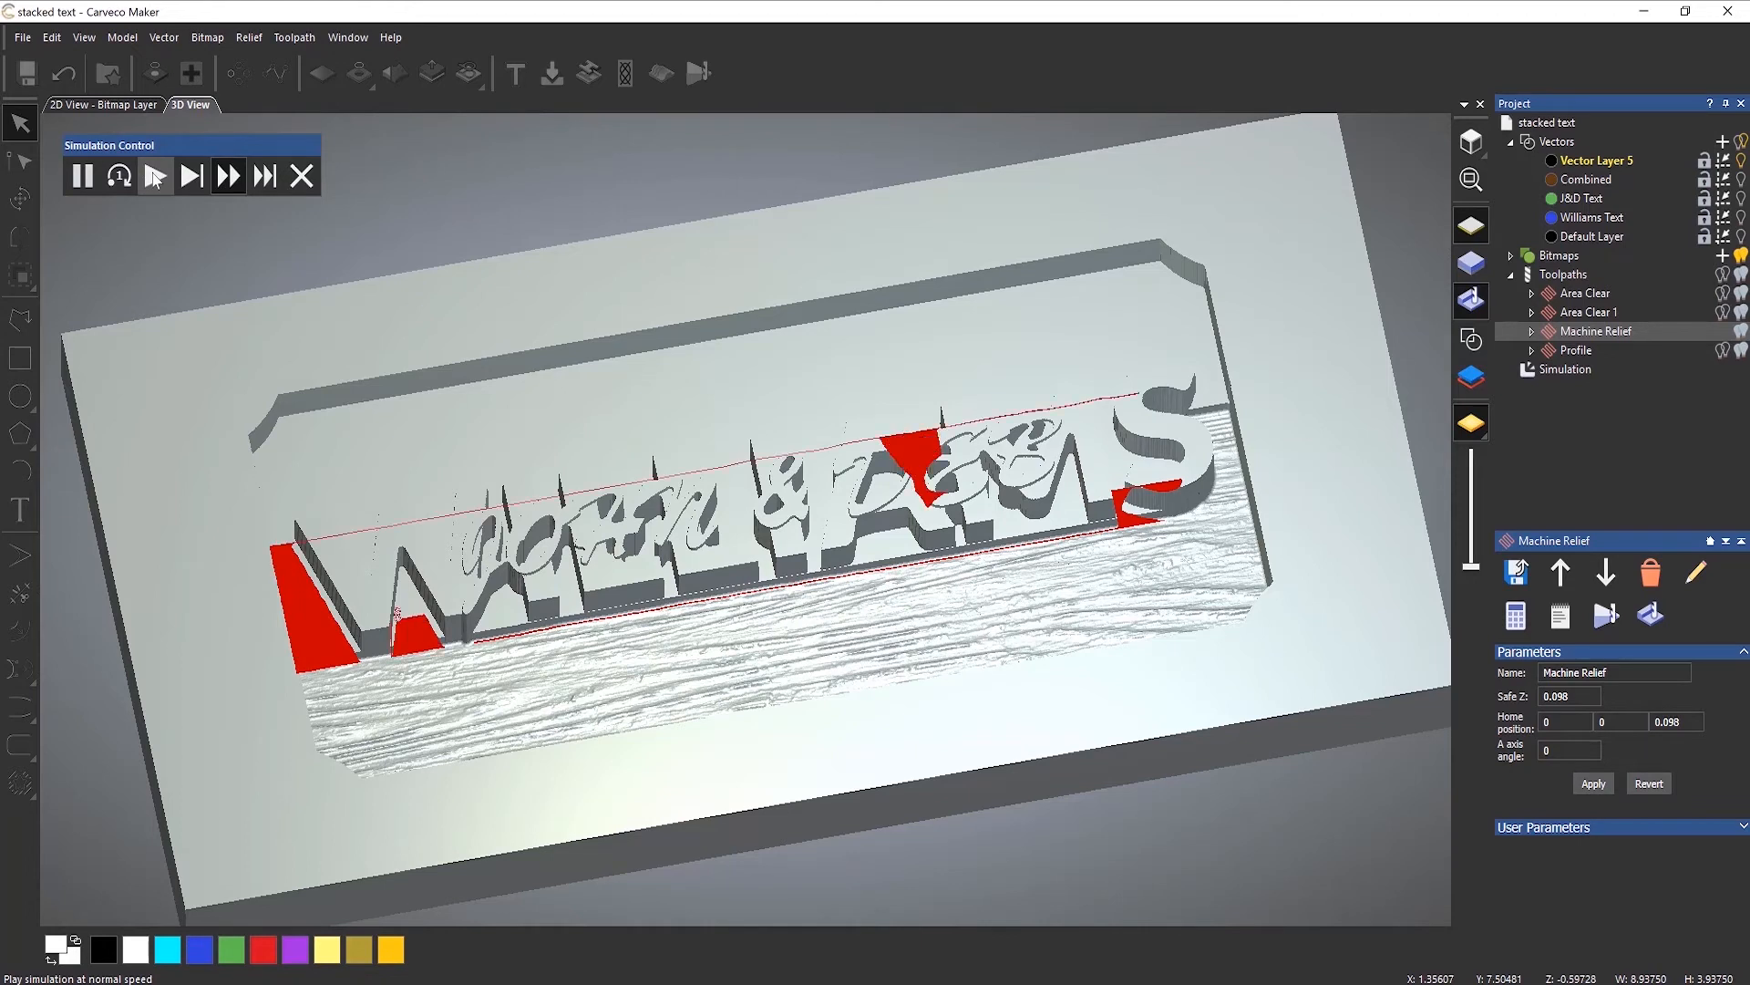
pyautogui.click(155, 178)
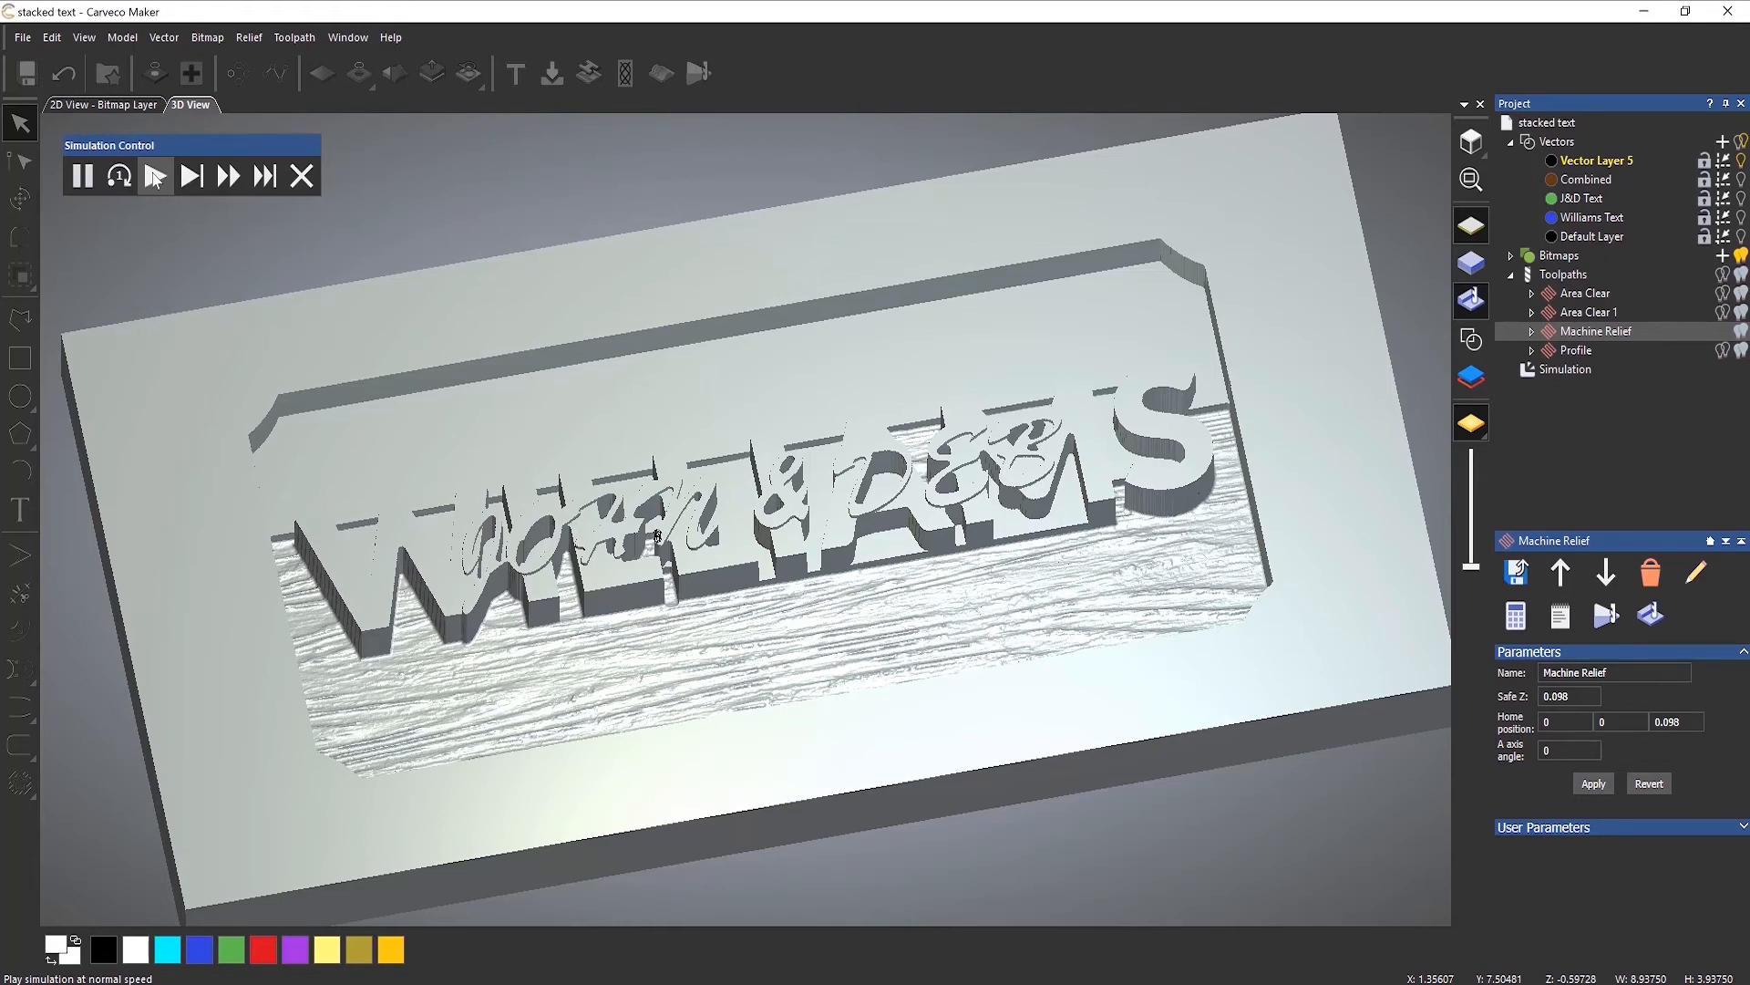
pyautogui.click(230, 176)
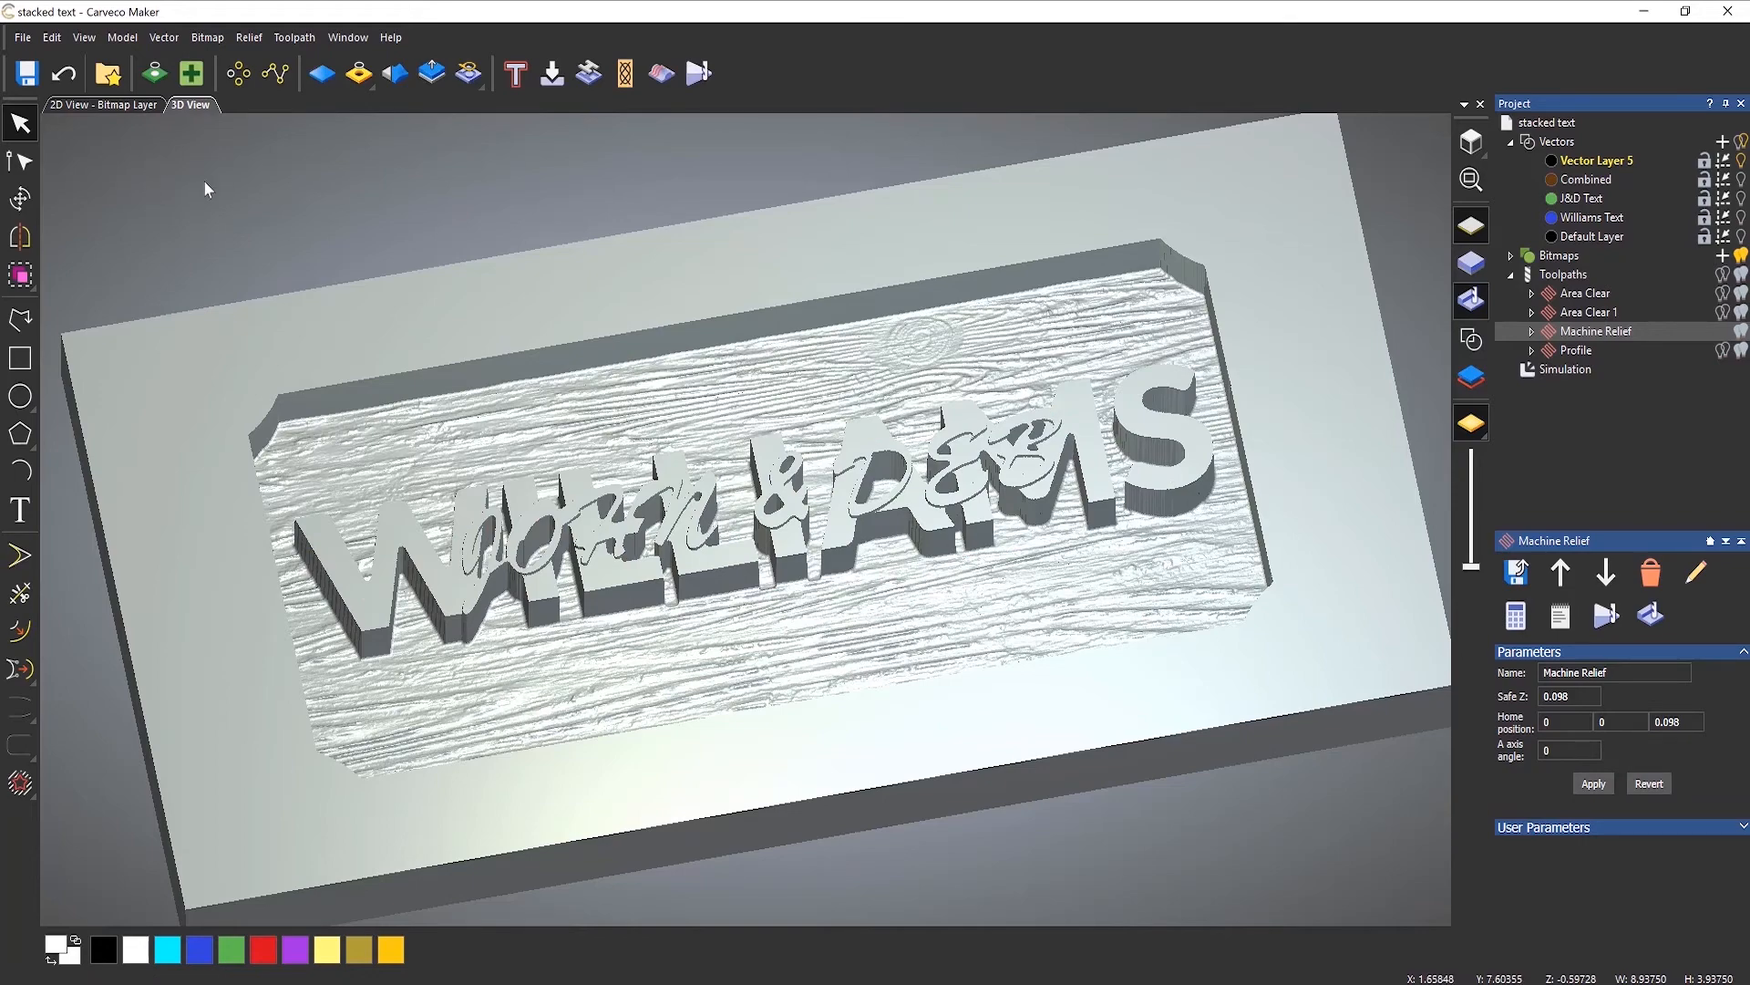
# Inspect the simulated wood grain around the lettering and review the Machine Relief toolpath's settings without changing them.
pyautogui.moveTo(912, 463); pyautogui.dragTo(951, 522)
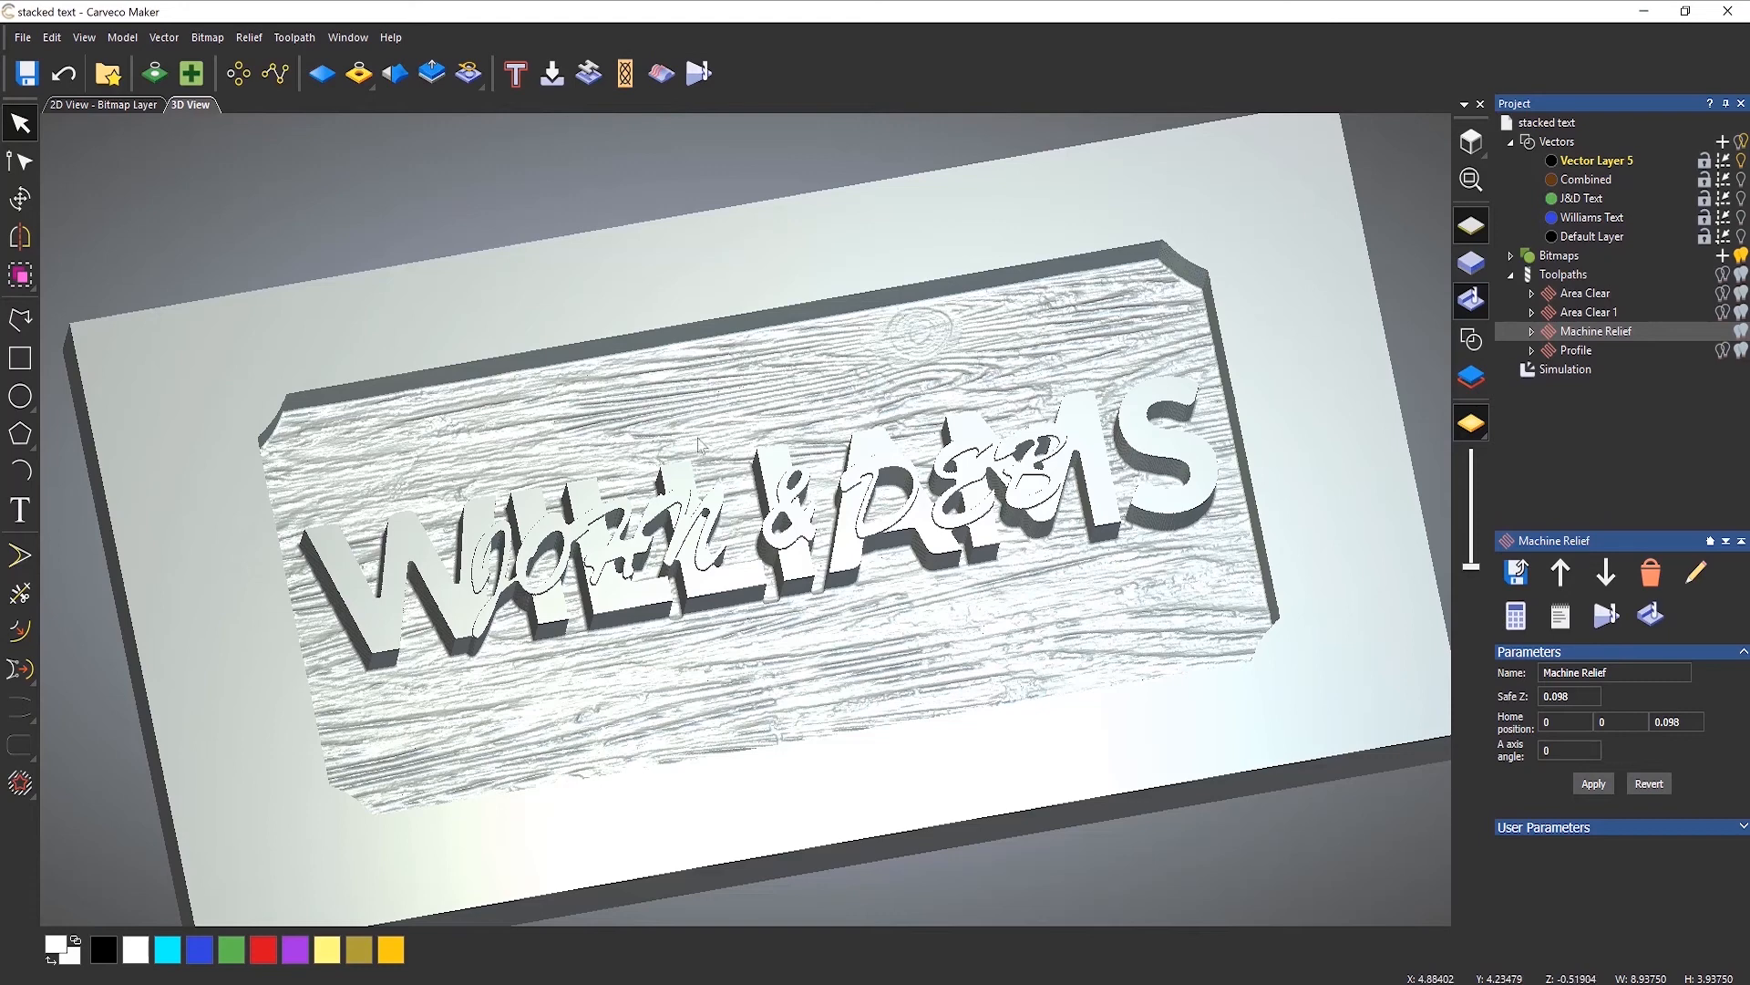
pyautogui.doubleClick(1590, 333)
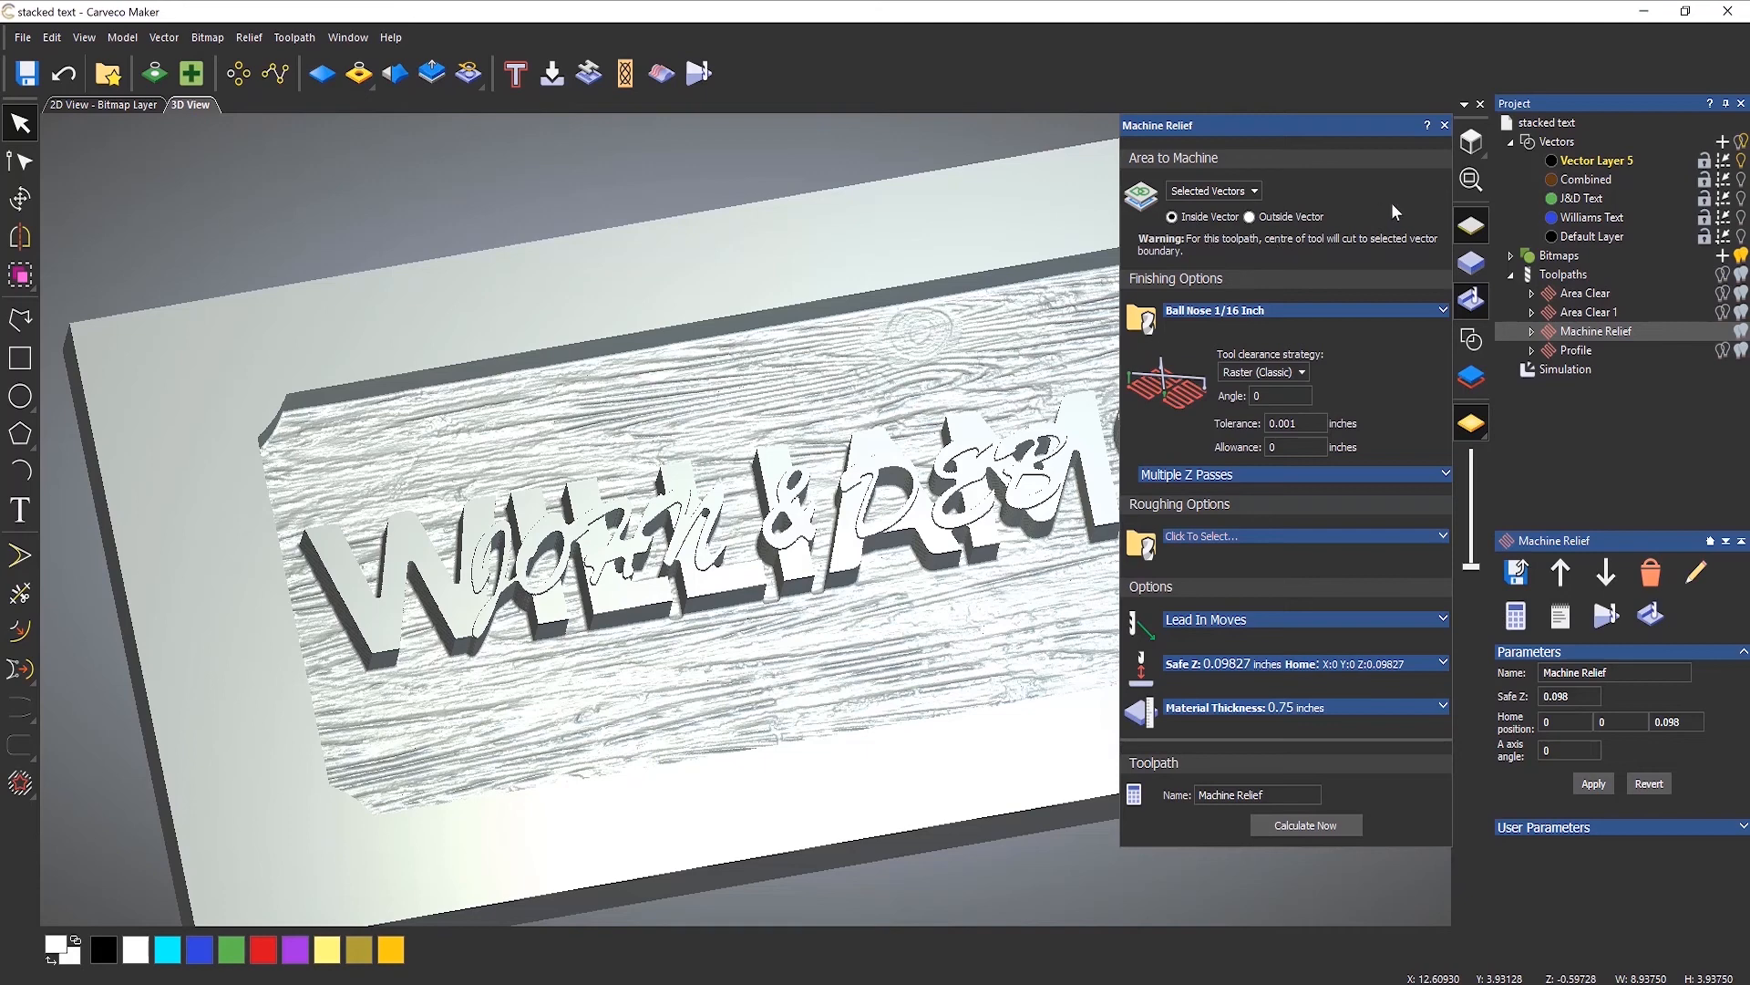
pyautogui.click(1445, 125)
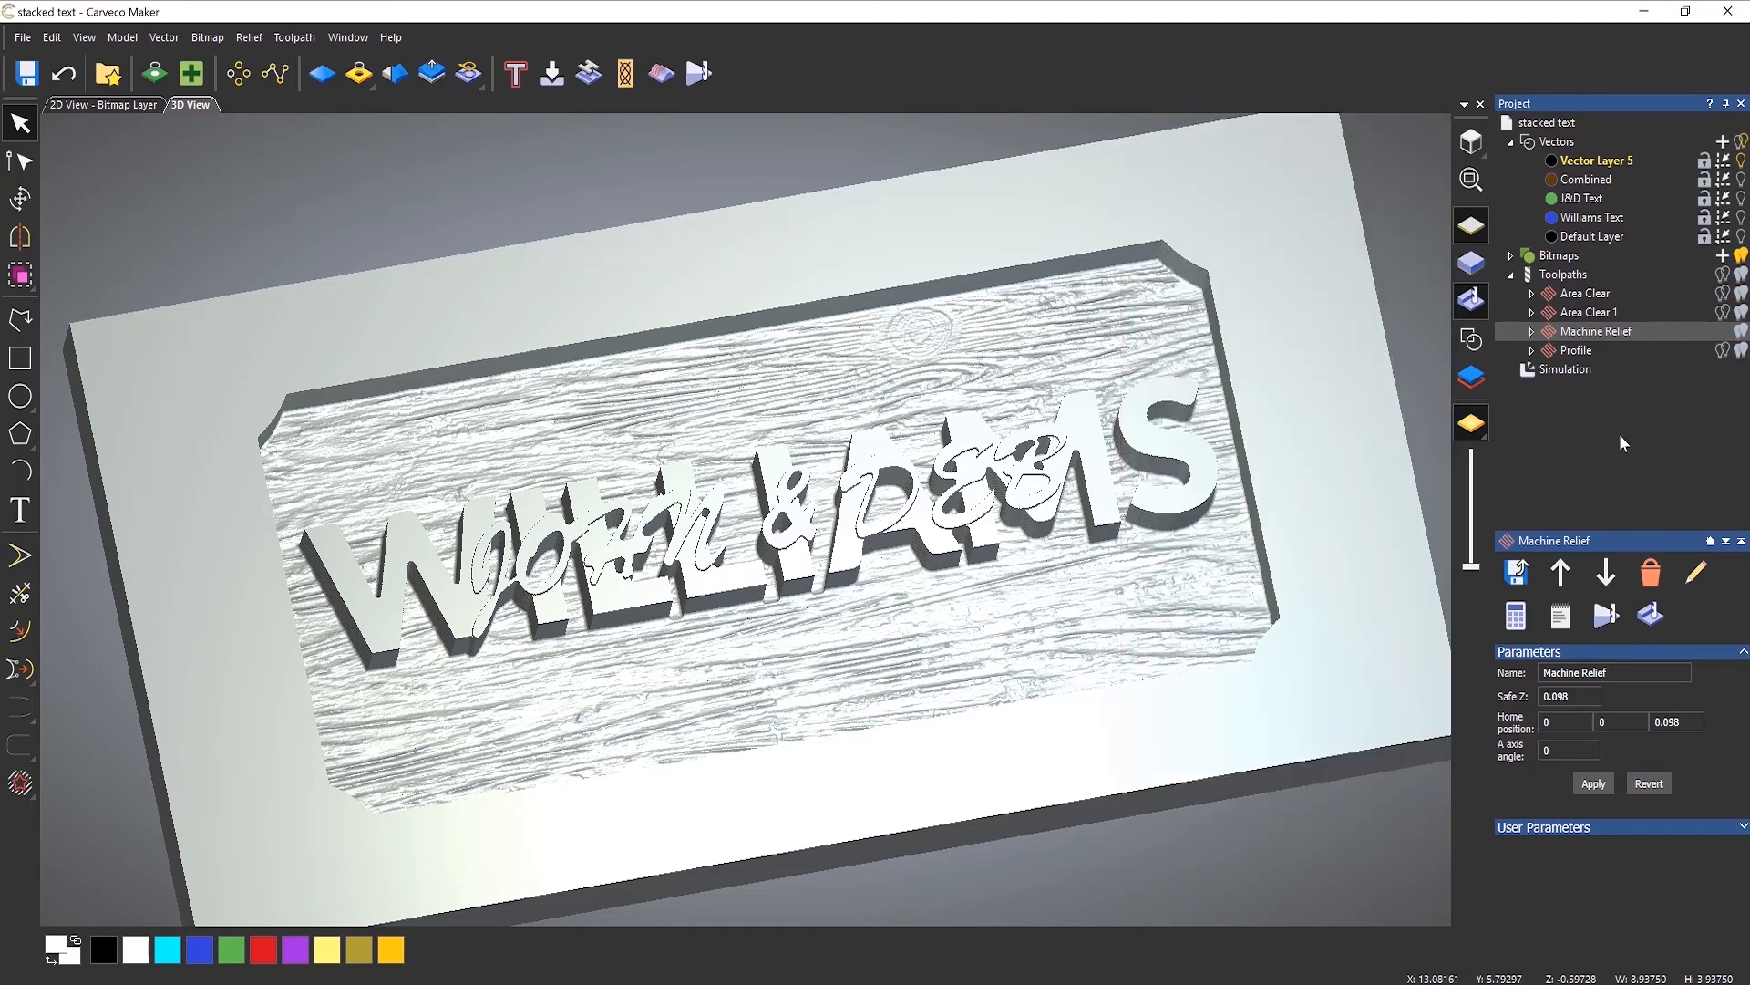
# Simulate the Profile toolpath to cut the sign's outer shape out of the block.
pyautogui.click(1578, 353)
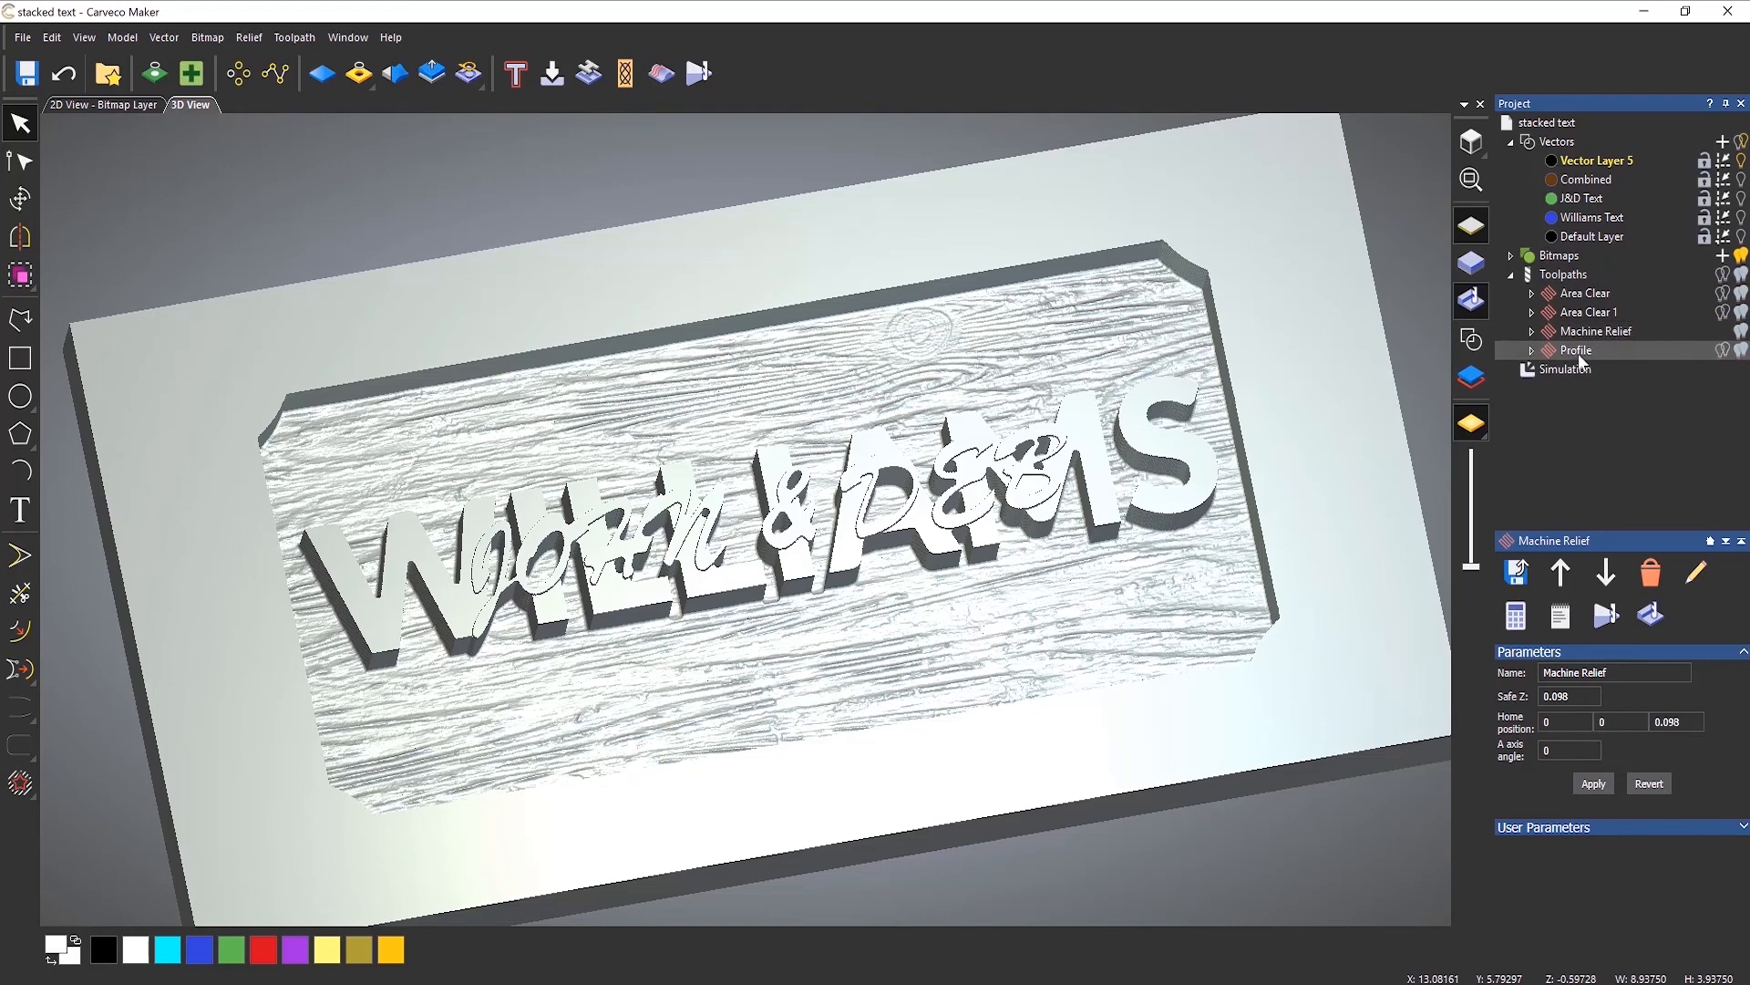
pyautogui.rightClick(1578, 353)
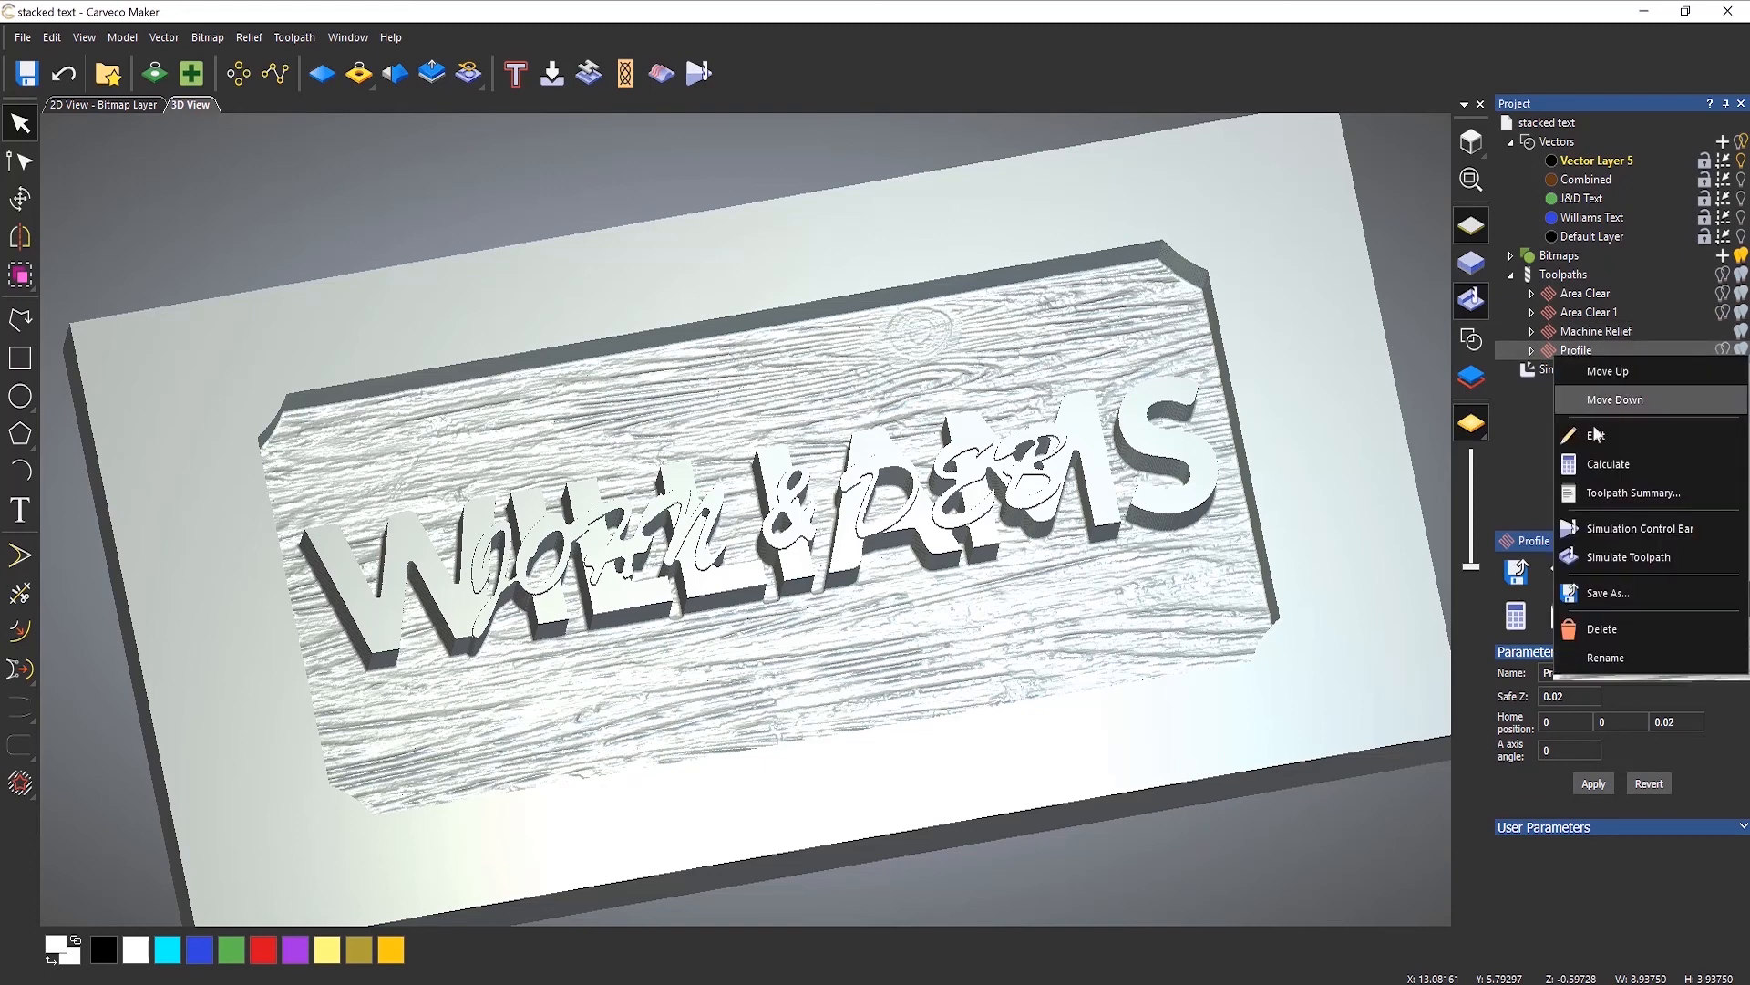
pyautogui.click(1665, 556)
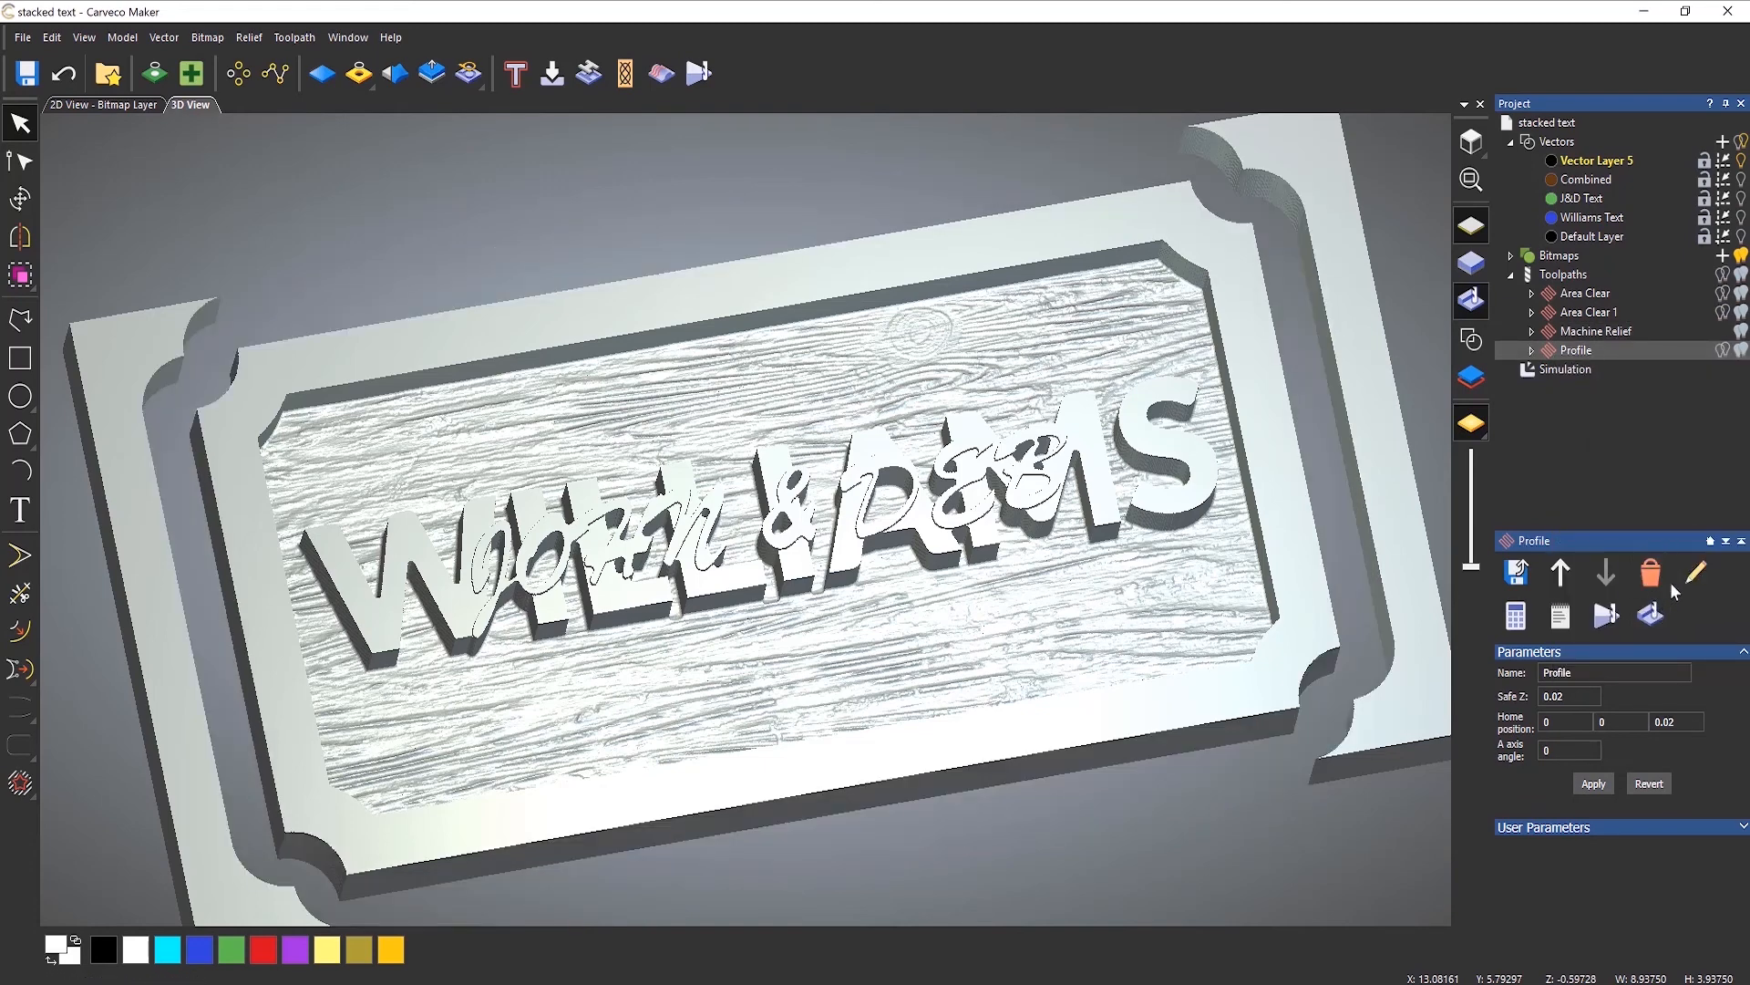
# Remove the simulation's waste material by keeping only the picked sign, and check the finished piece from another angle.
pyautogui.click(1566, 369)
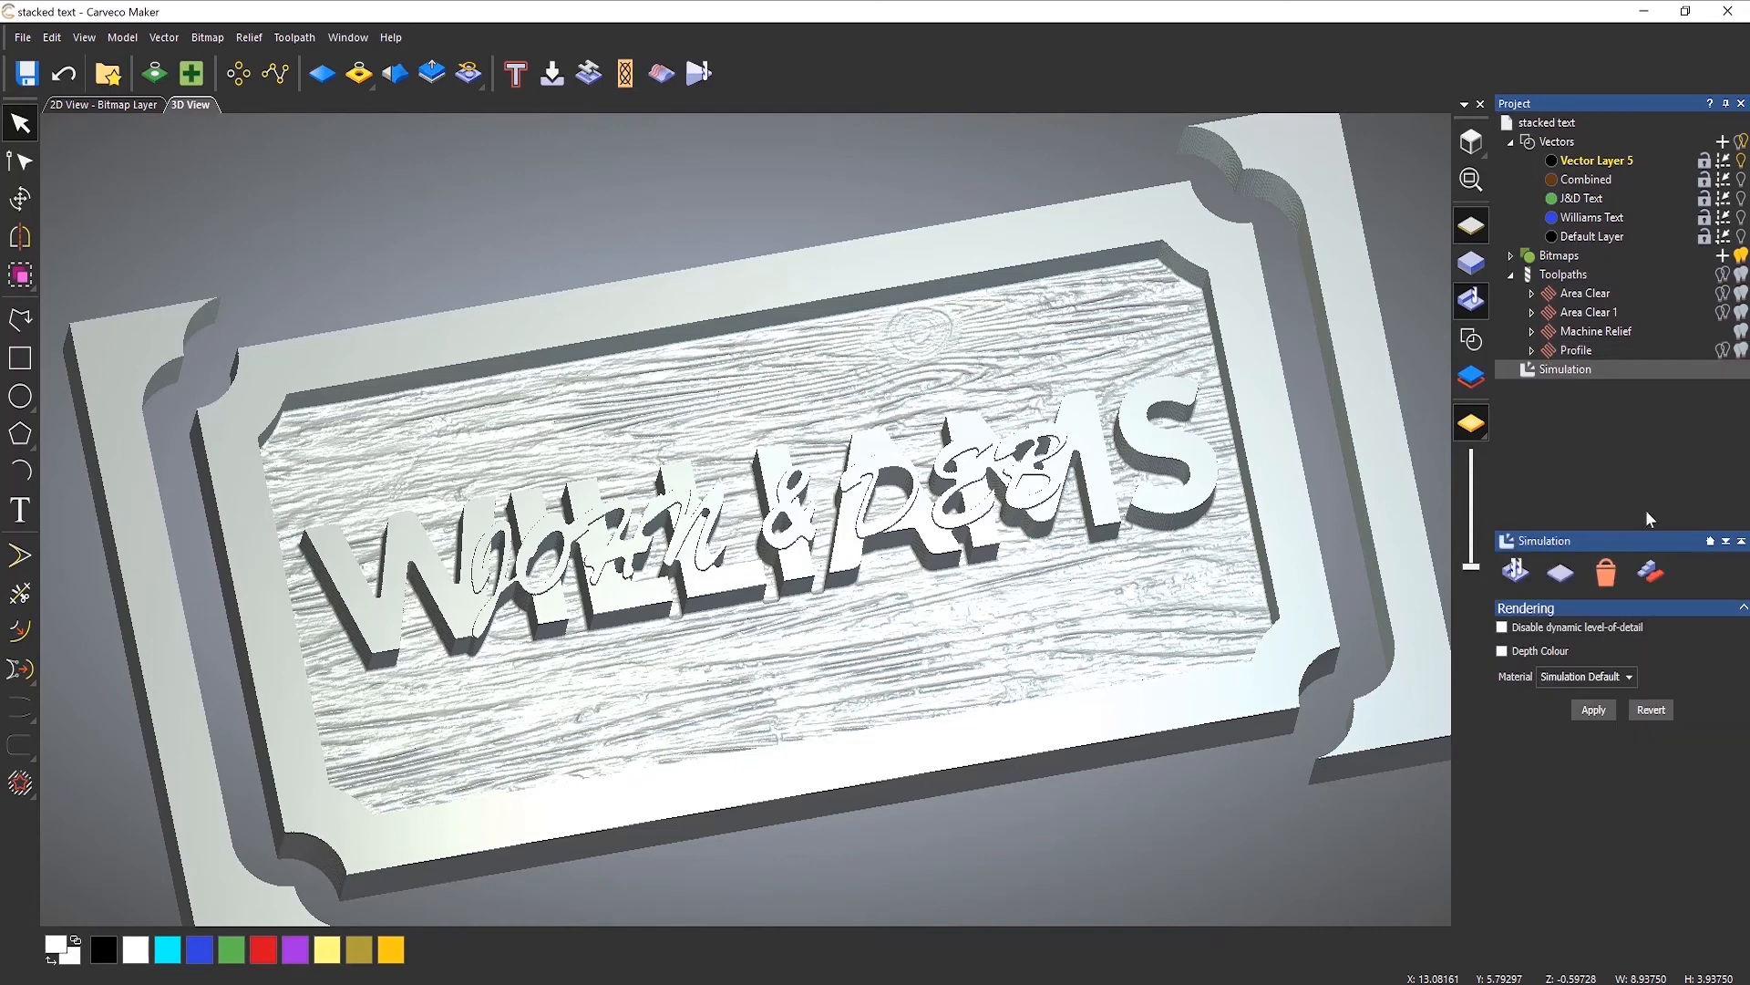
pyautogui.click(1660, 575)
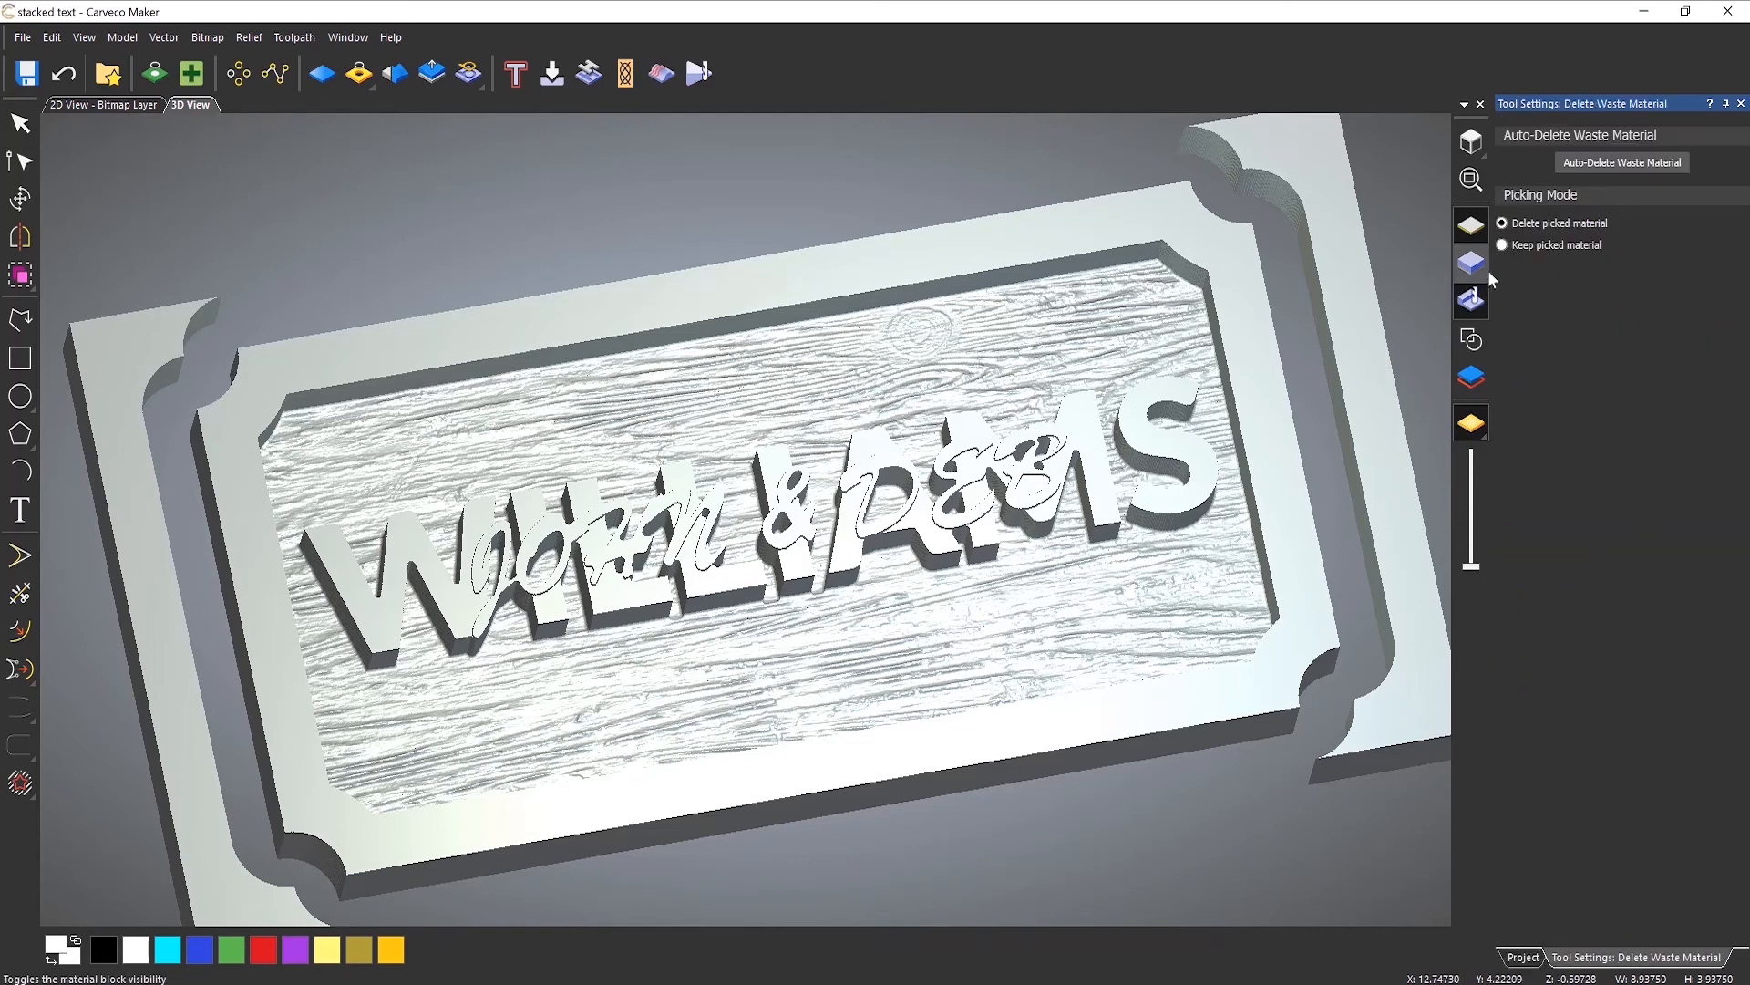
pyautogui.click(1501, 244)
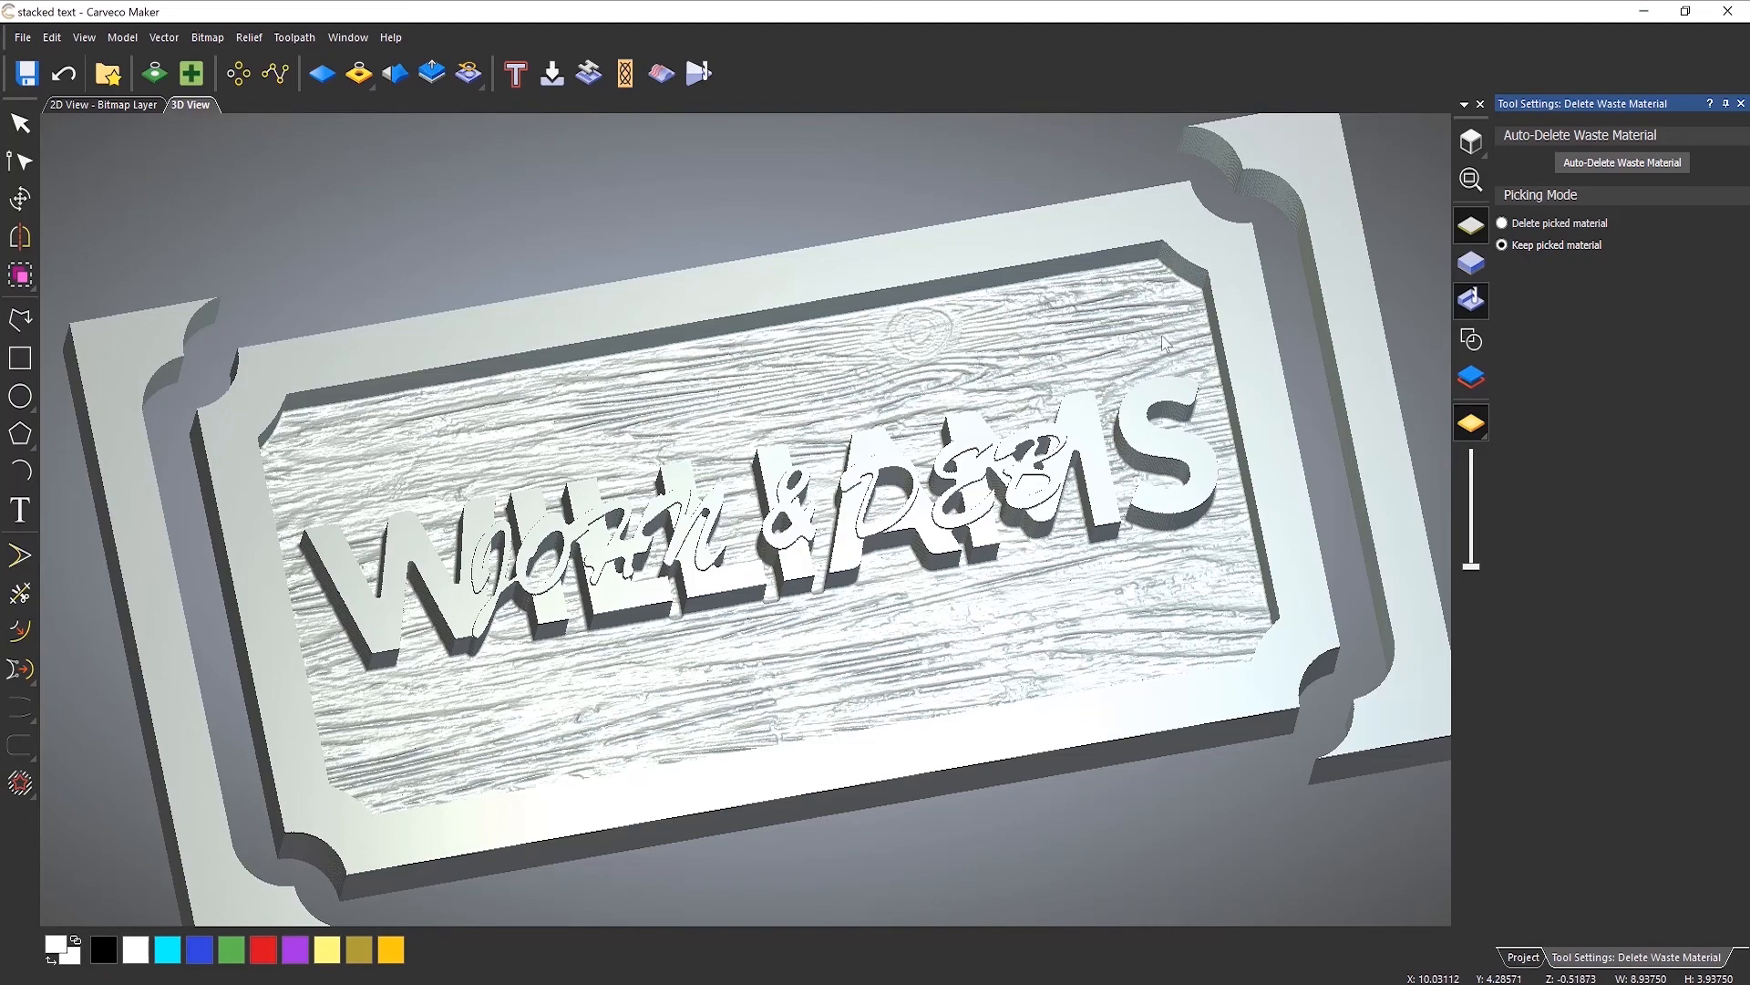
pyautogui.click(1168, 347)
pyautogui.moveTo(766, 609); pyautogui.dragTo(1263, 600)
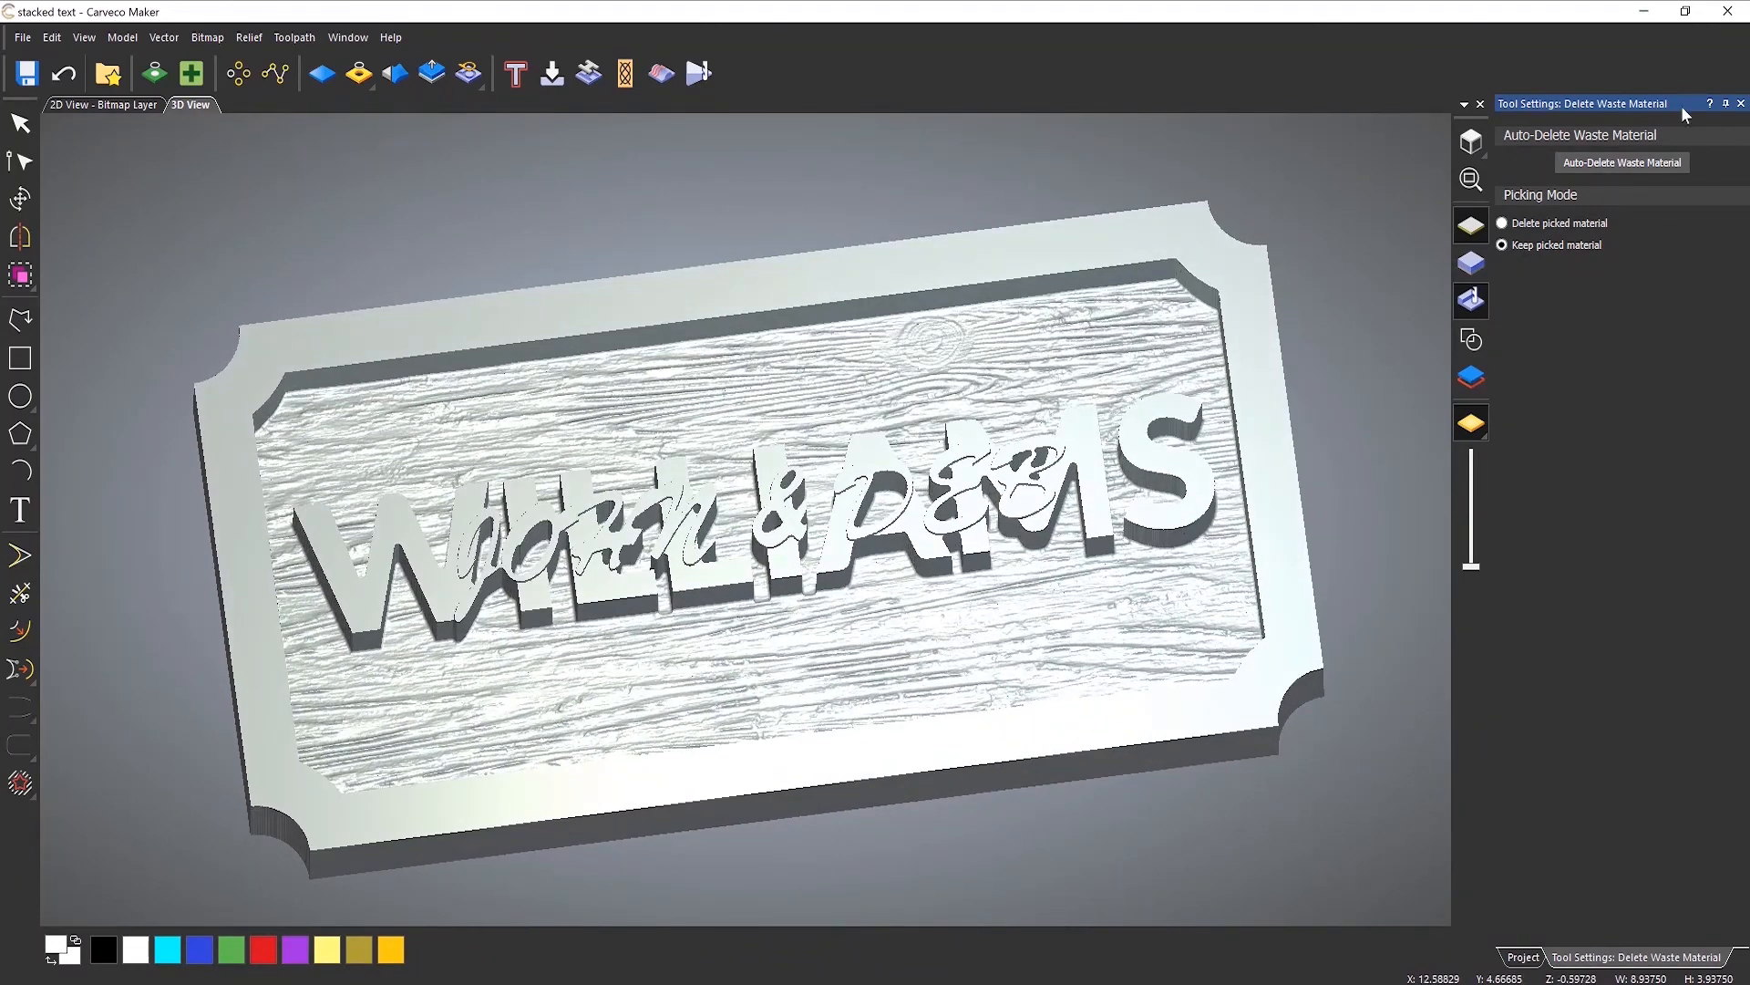
pyautogui.click(1741, 103)
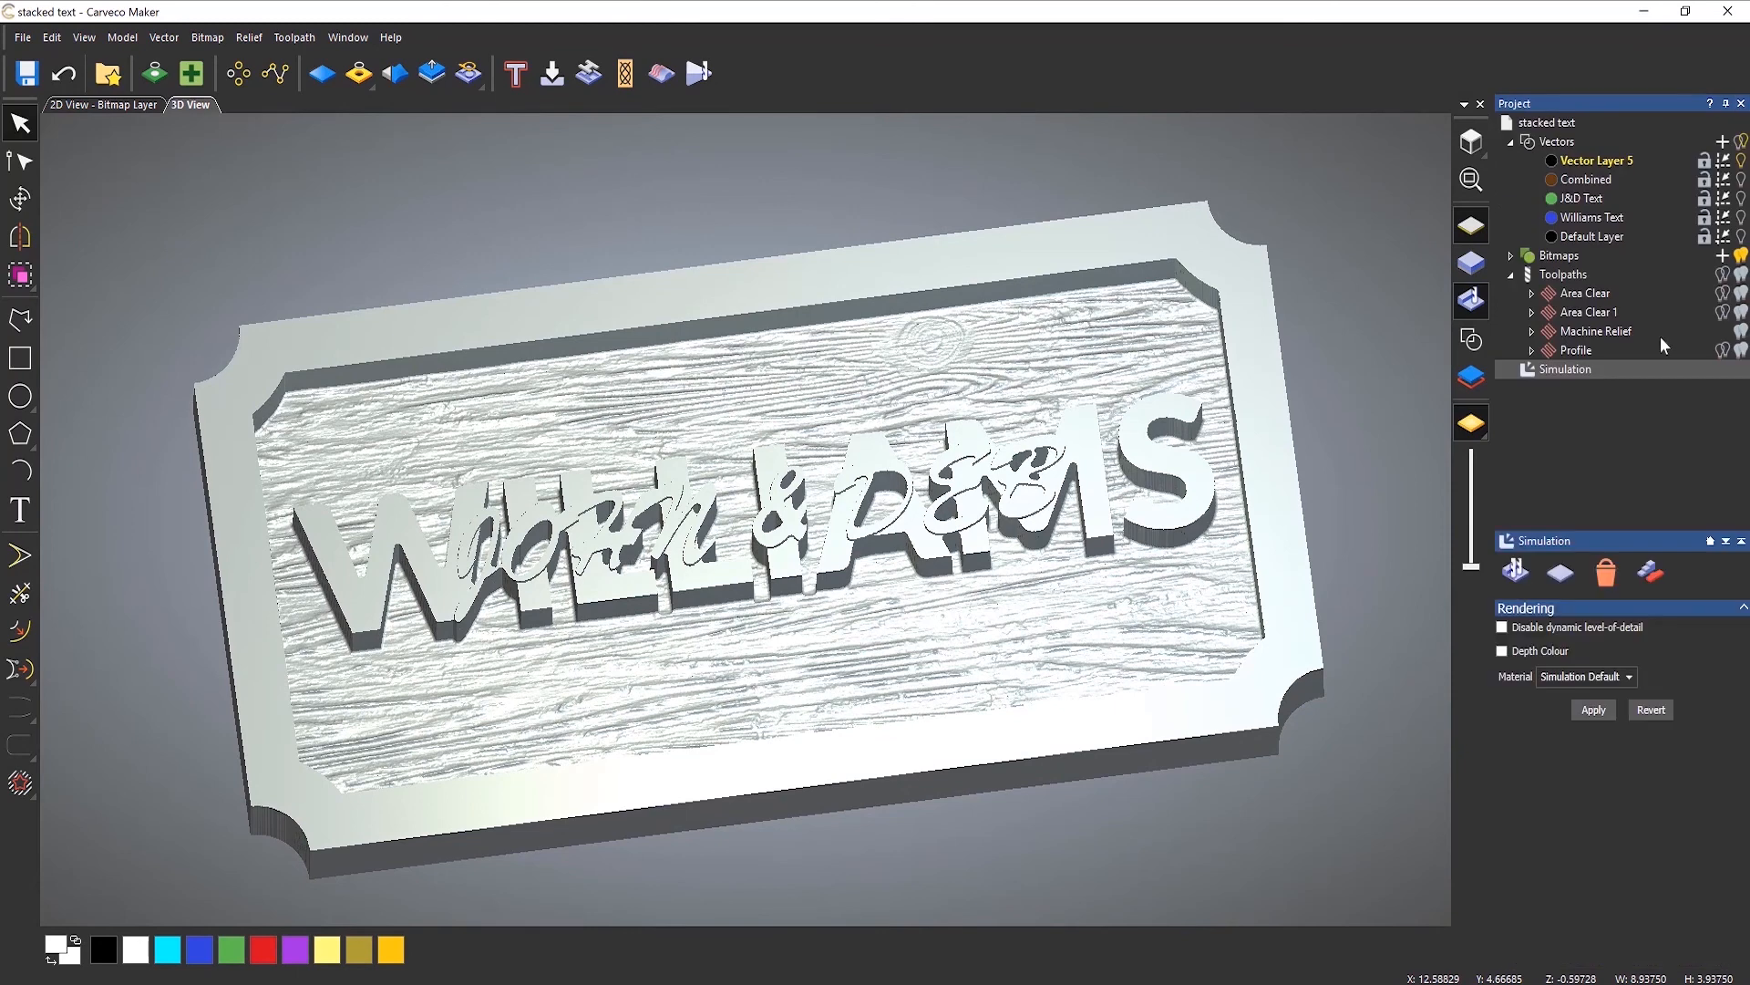
# Bring up the toolpath operations for the project's whole Toolpaths group.
pyautogui.click(1561, 281)
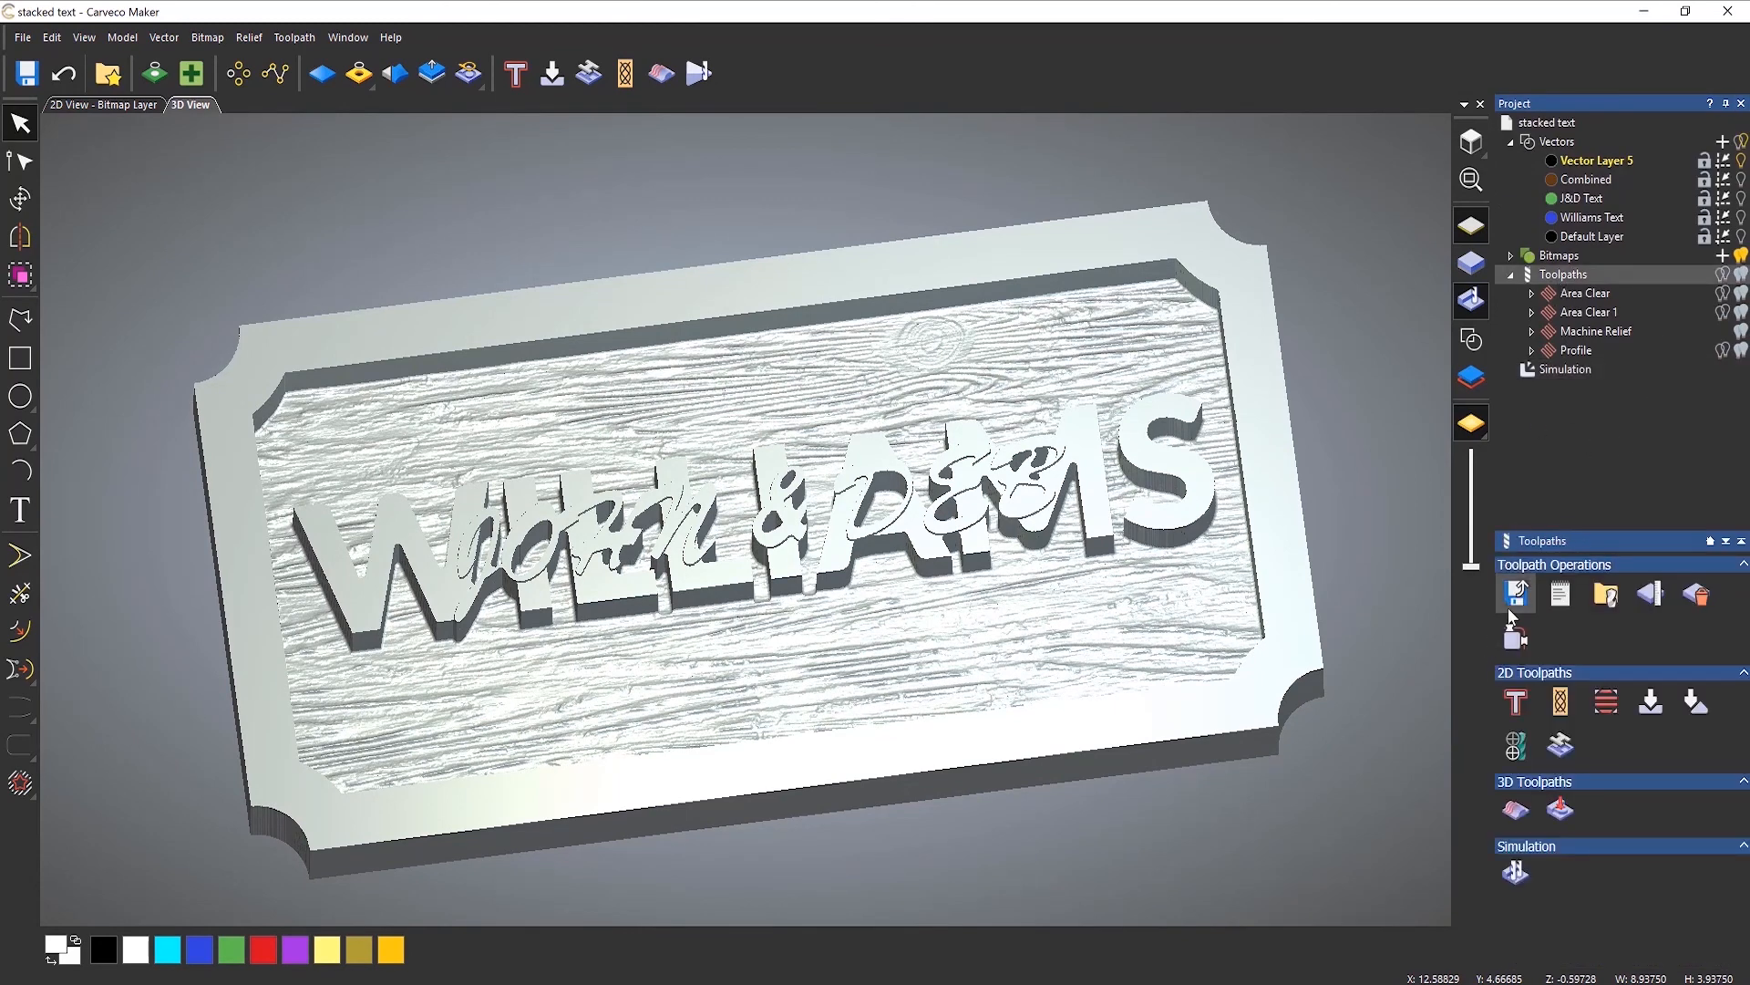